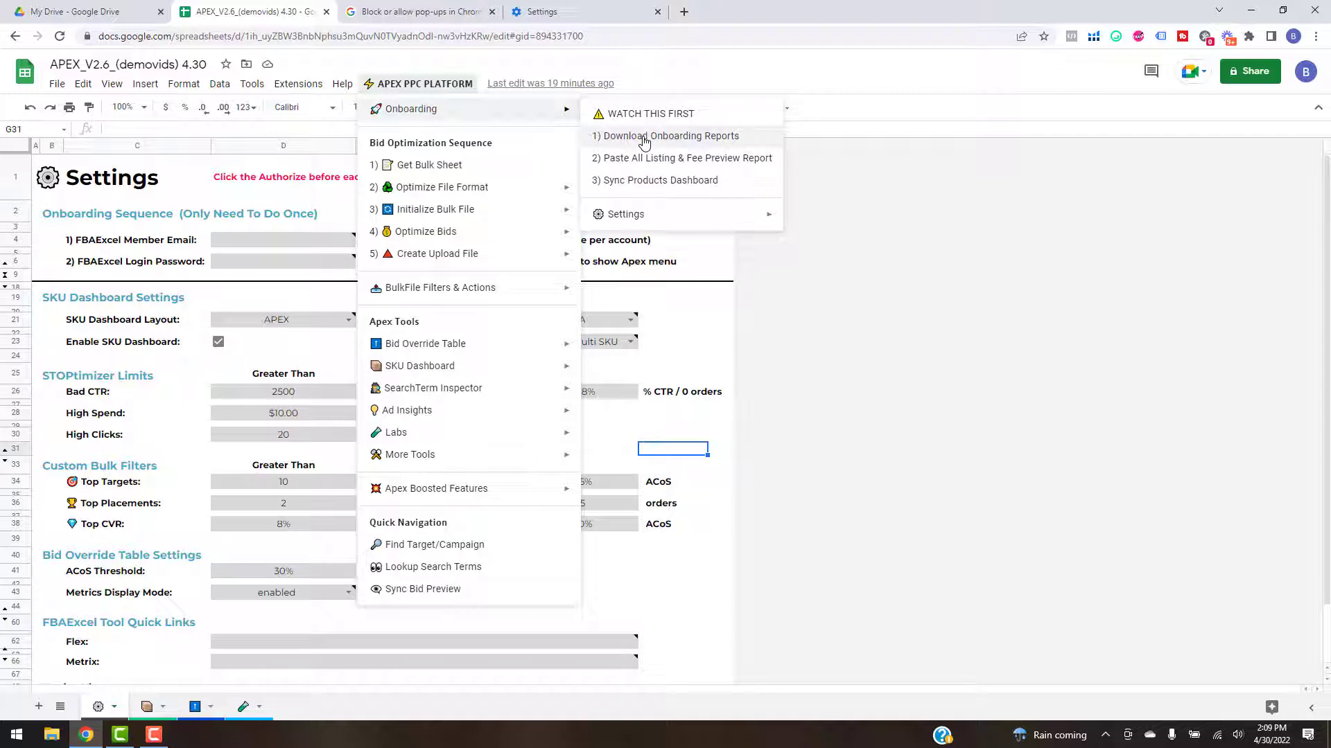
Step: Launch Download Onboarding Reports and open the Fee Preview report in the Amazon Fulfillment Reports window
click(643, 137)
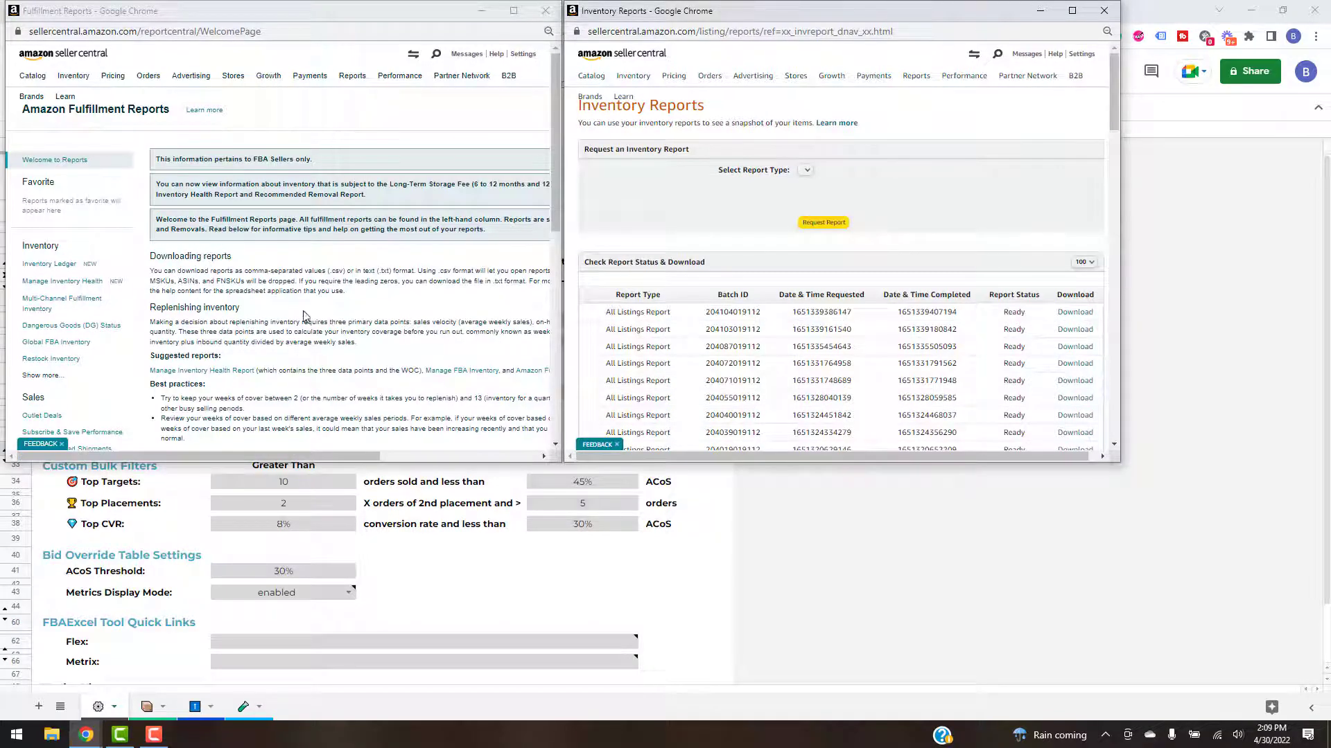
scroll(305, 319, down, 2)
scroll(298, 326, down, 4)
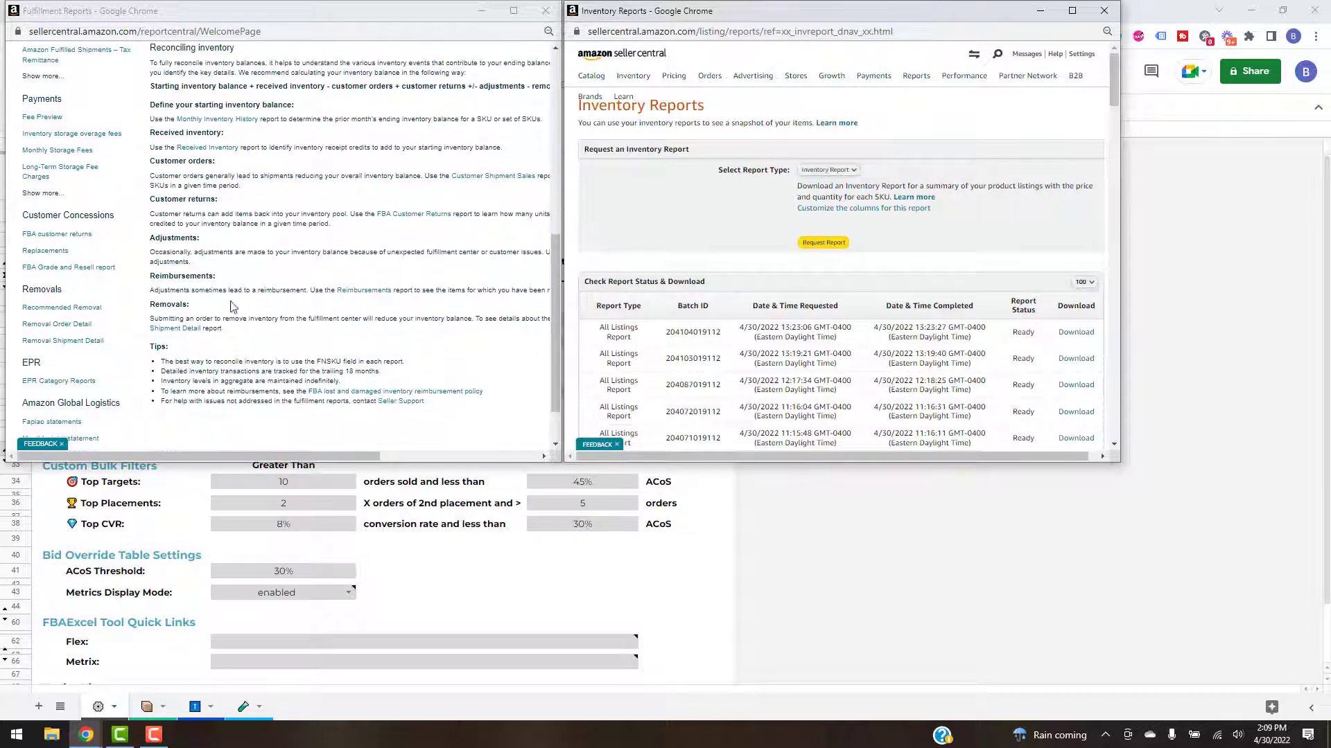
click(33, 117)
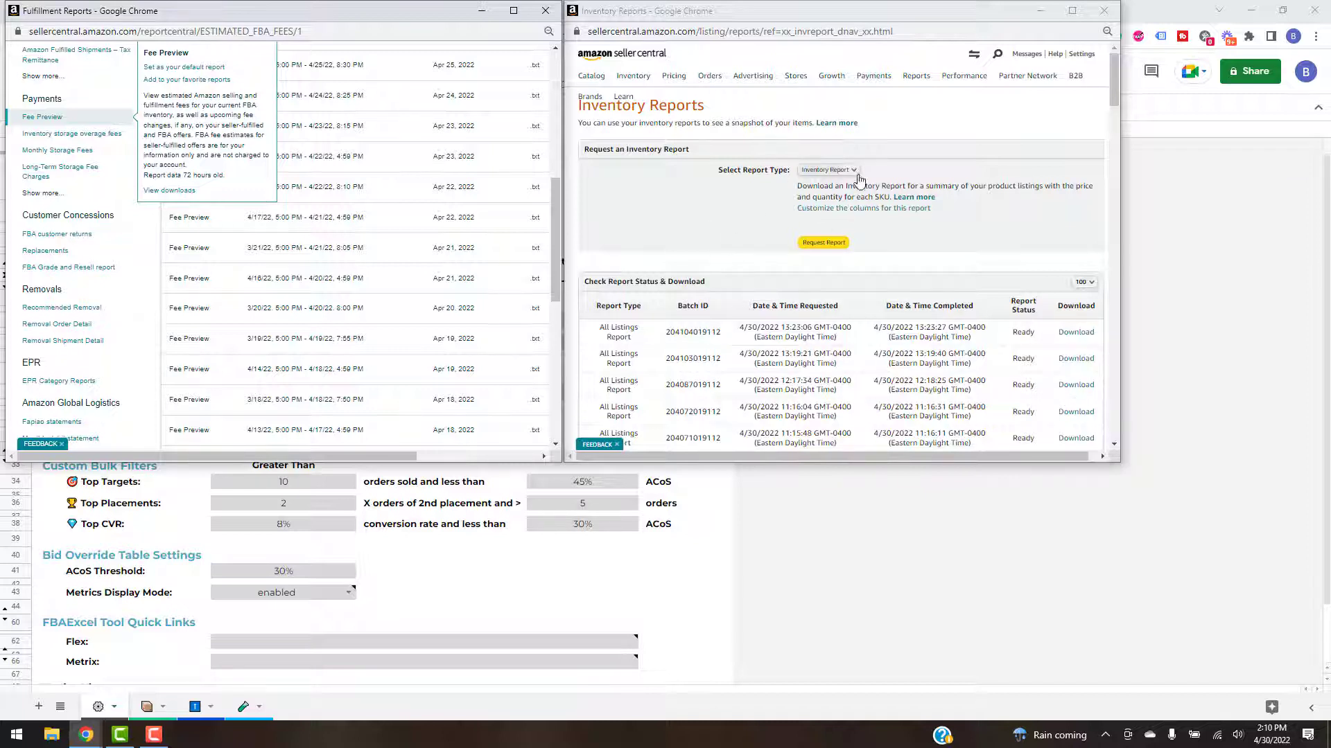
Step: Look through the available inventory report types and the Fee Preview download options, and close both report windows
click(864, 175)
click(859, 171)
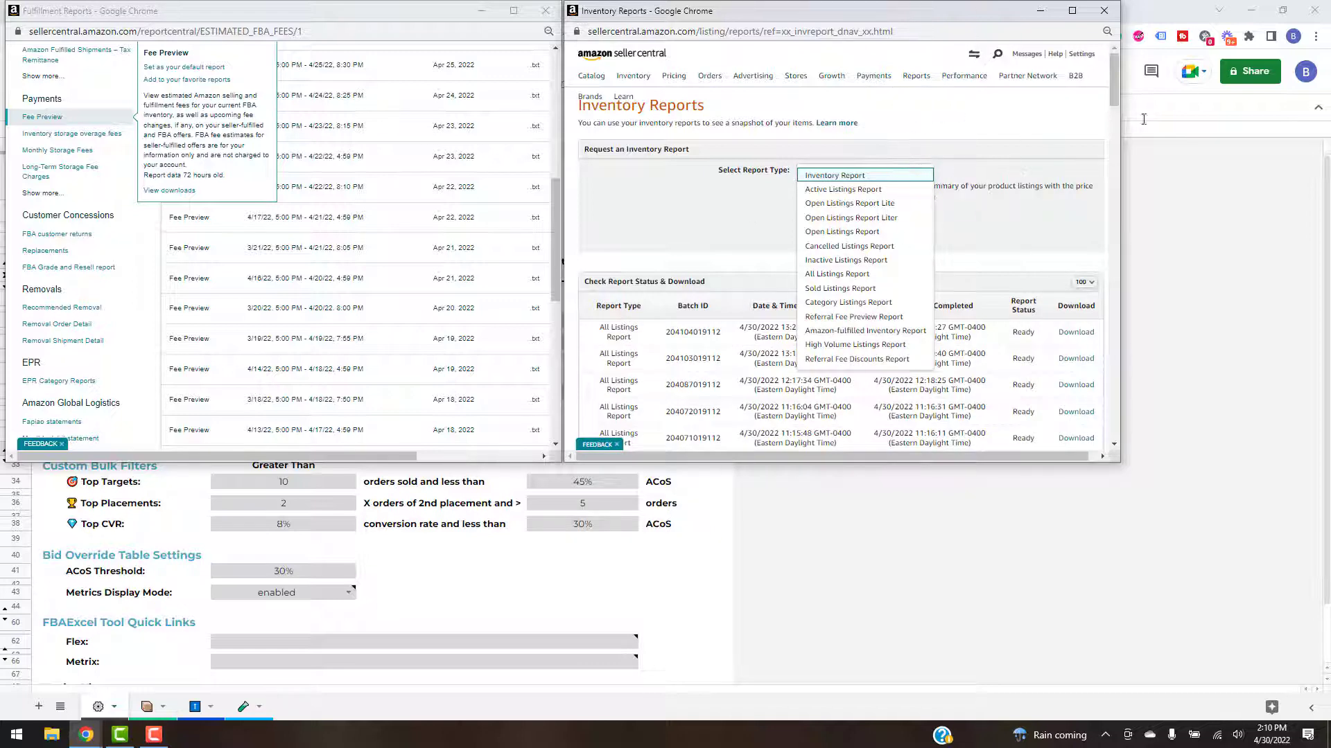
click(1104, 11)
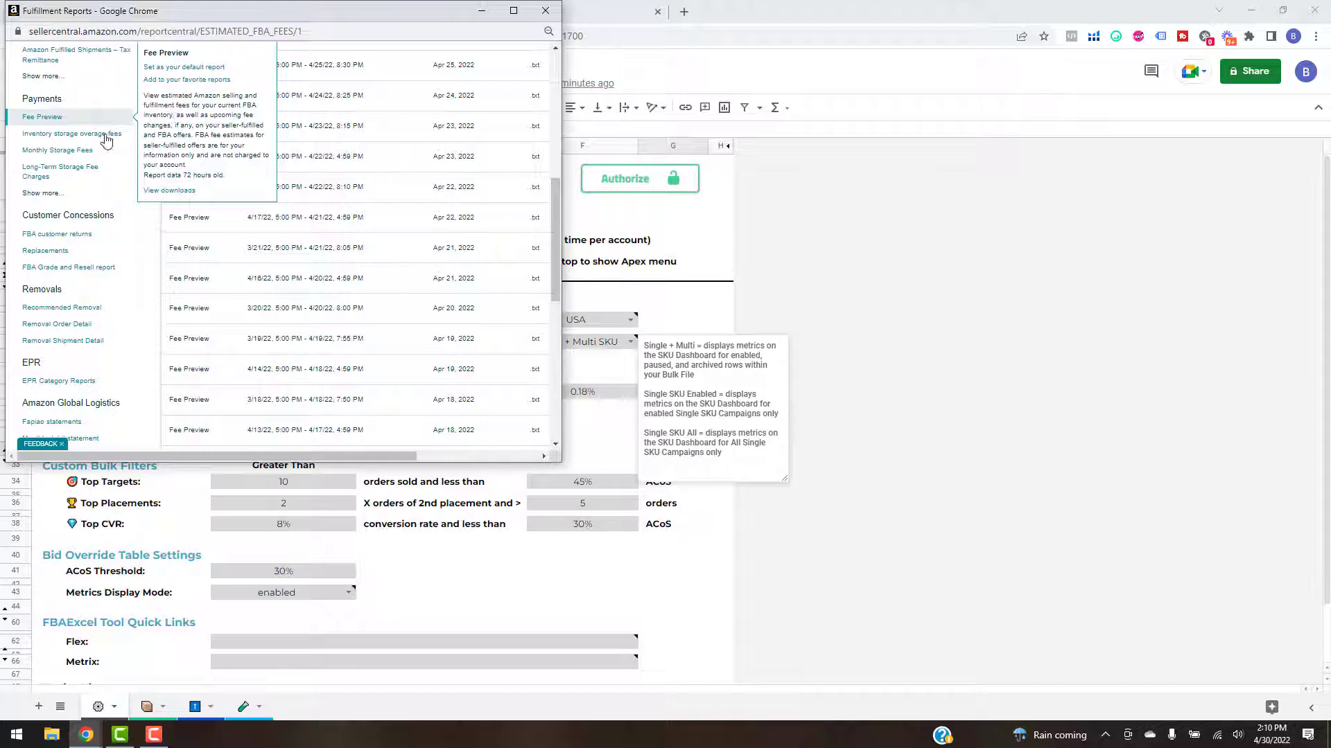
click(82, 118)
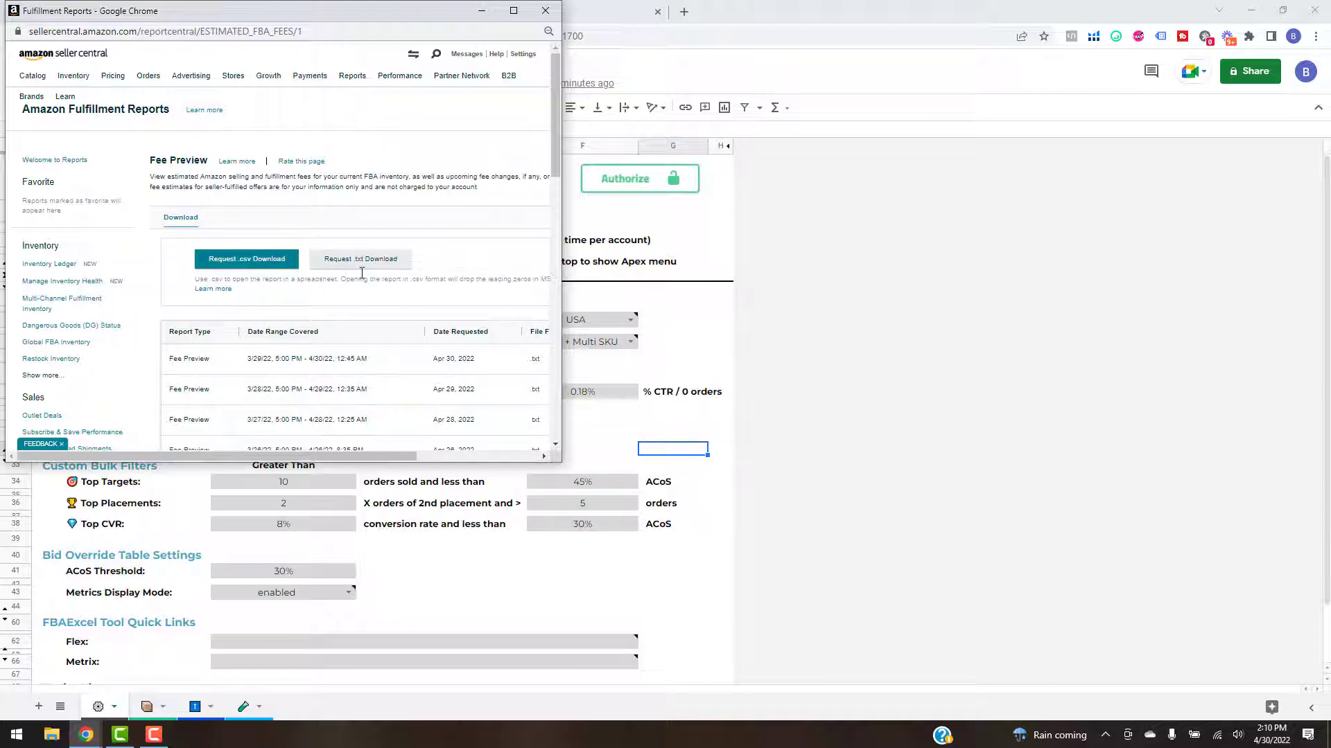
click(545, 10)
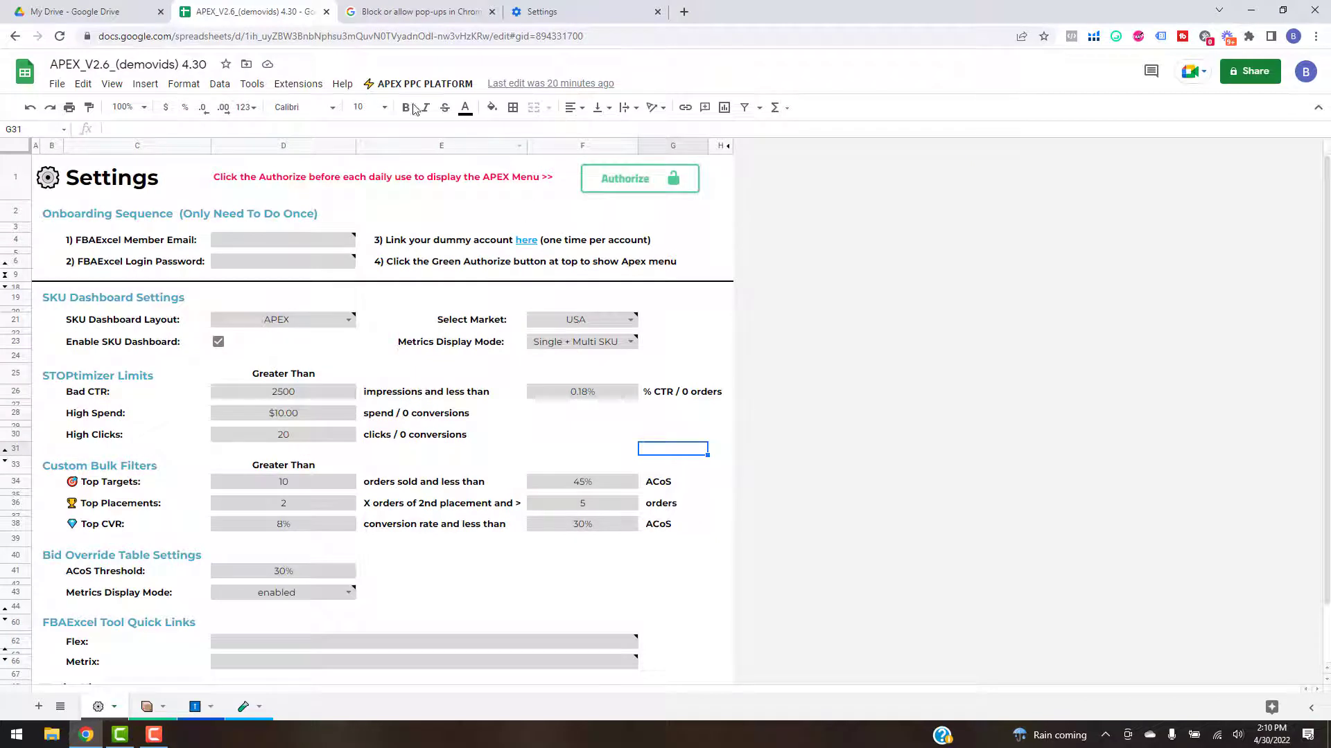
Step: Review the APEX onboarding options and Chrome's help page on blocking or allowing pop-ups, and return to the spreadsheet
click(418, 85)
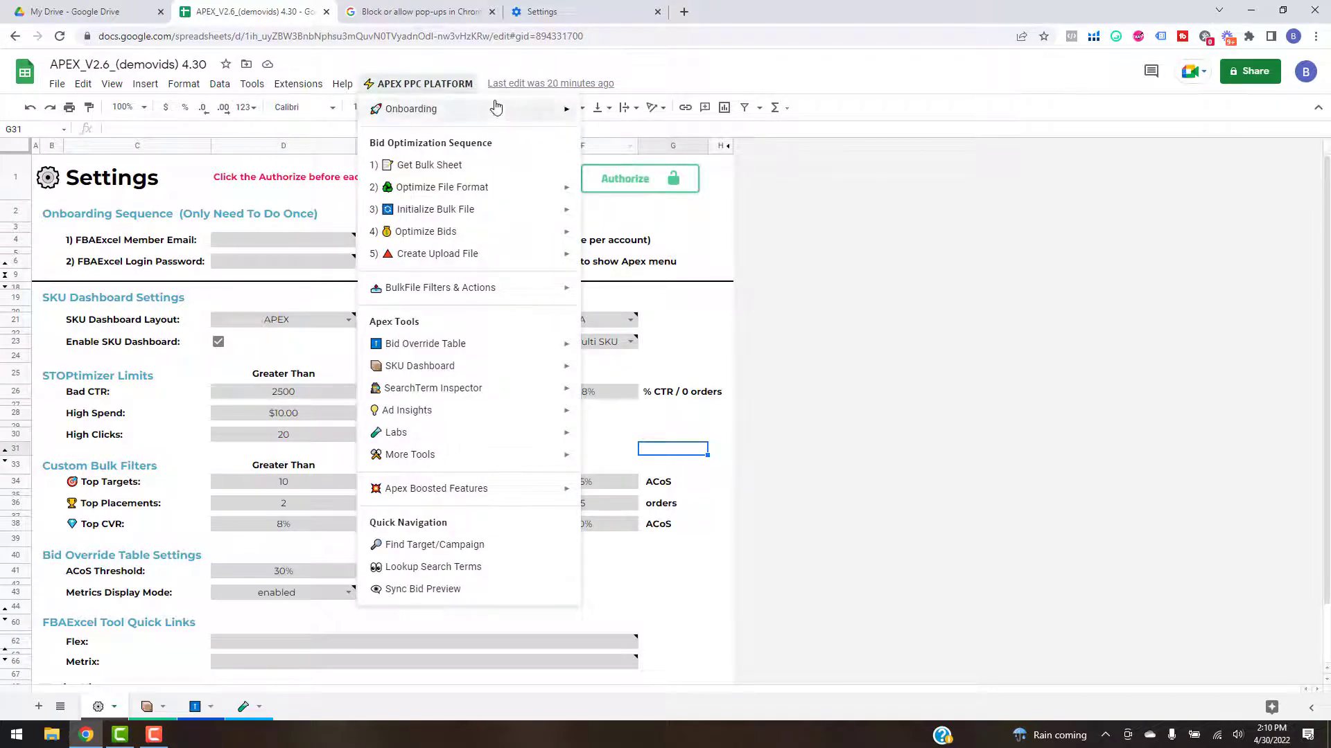
mouse_move(468, 115)
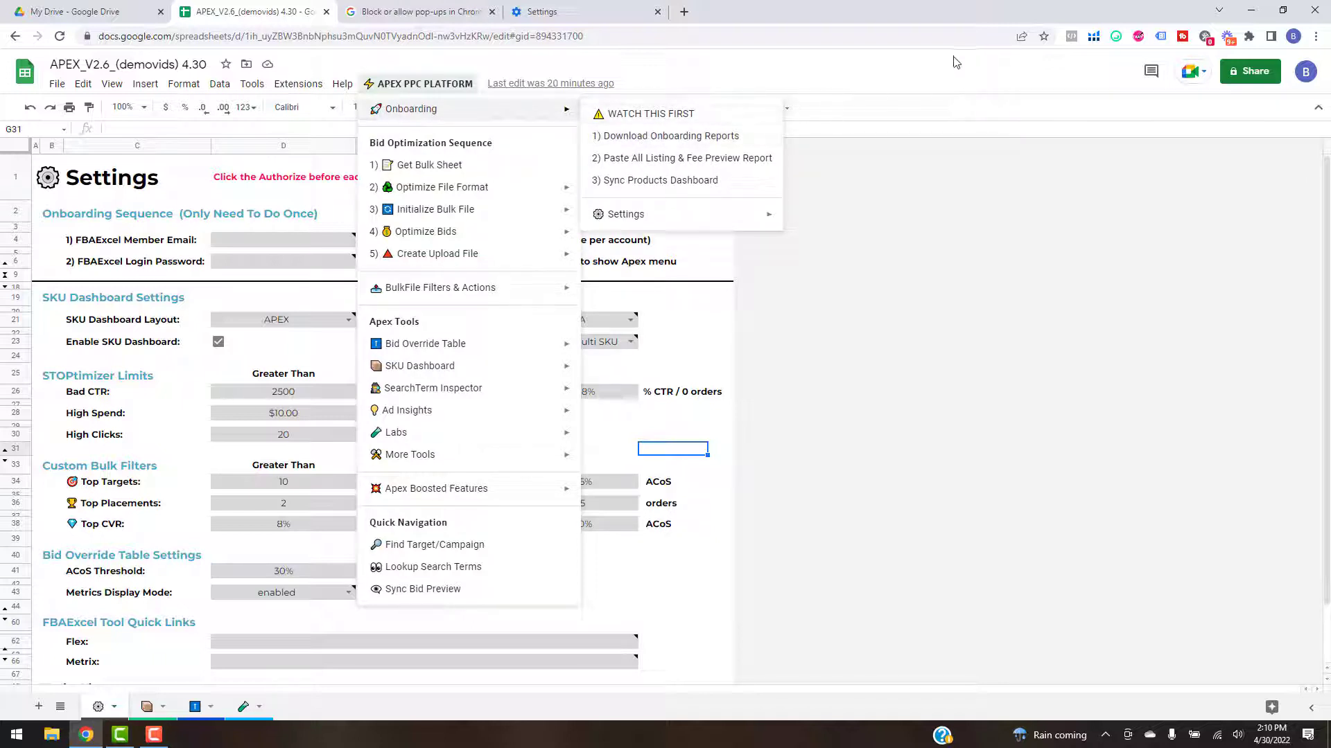
click(418, 12)
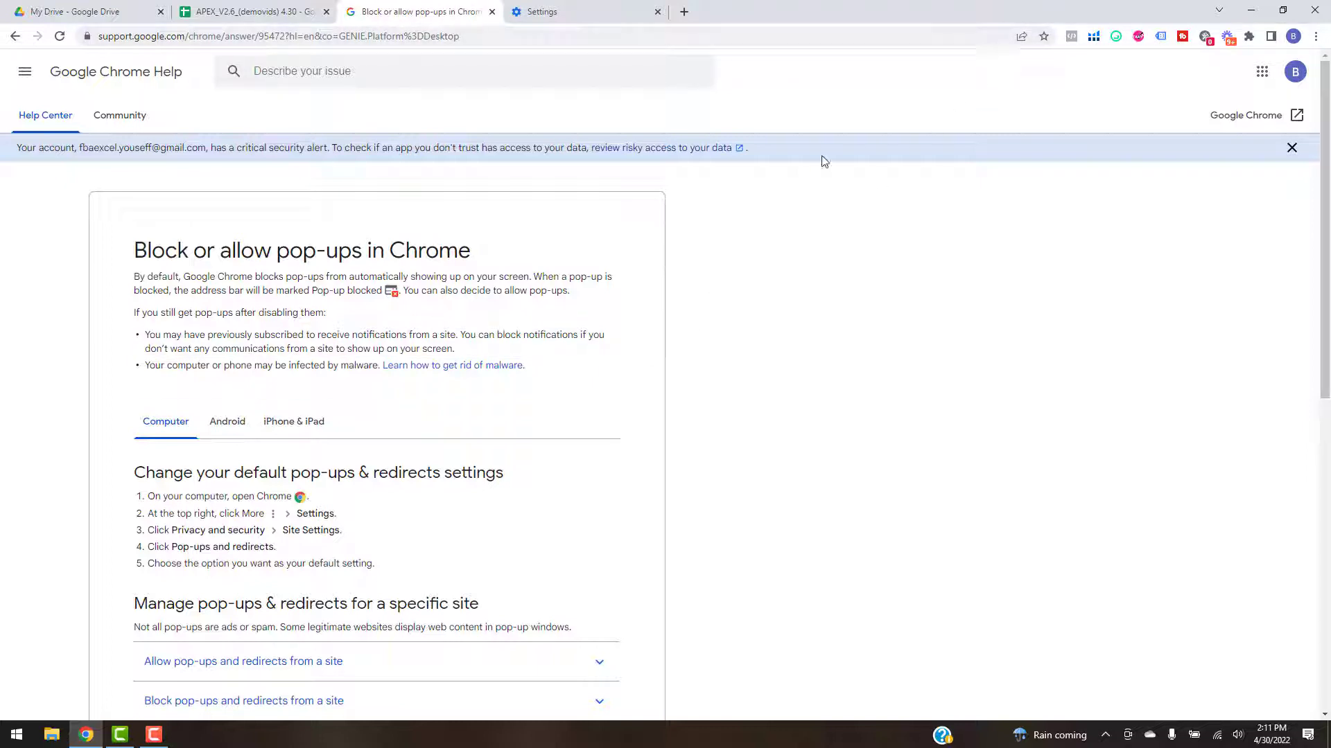
click(270, 11)
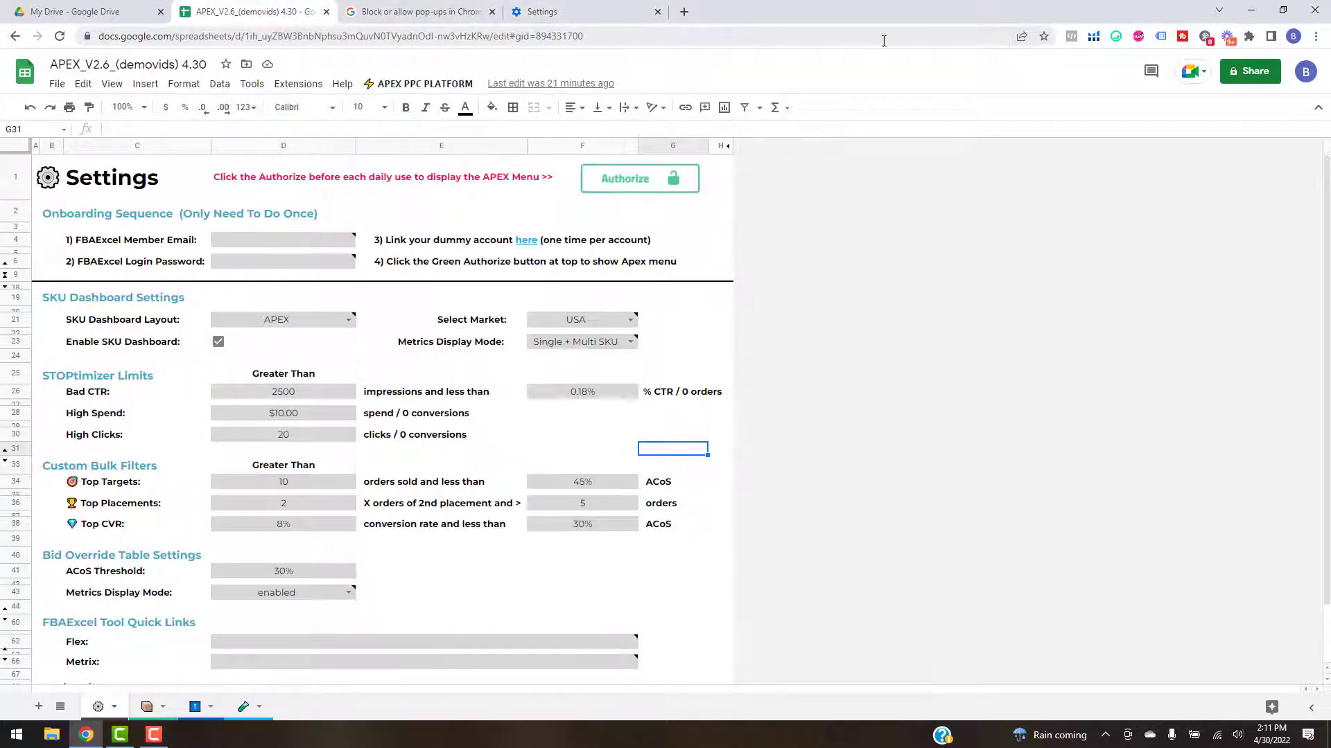
Step: Open Chrome's Pop-ups and redirects site settings to check which sites are allowed to send pop-ups
click(598, 14)
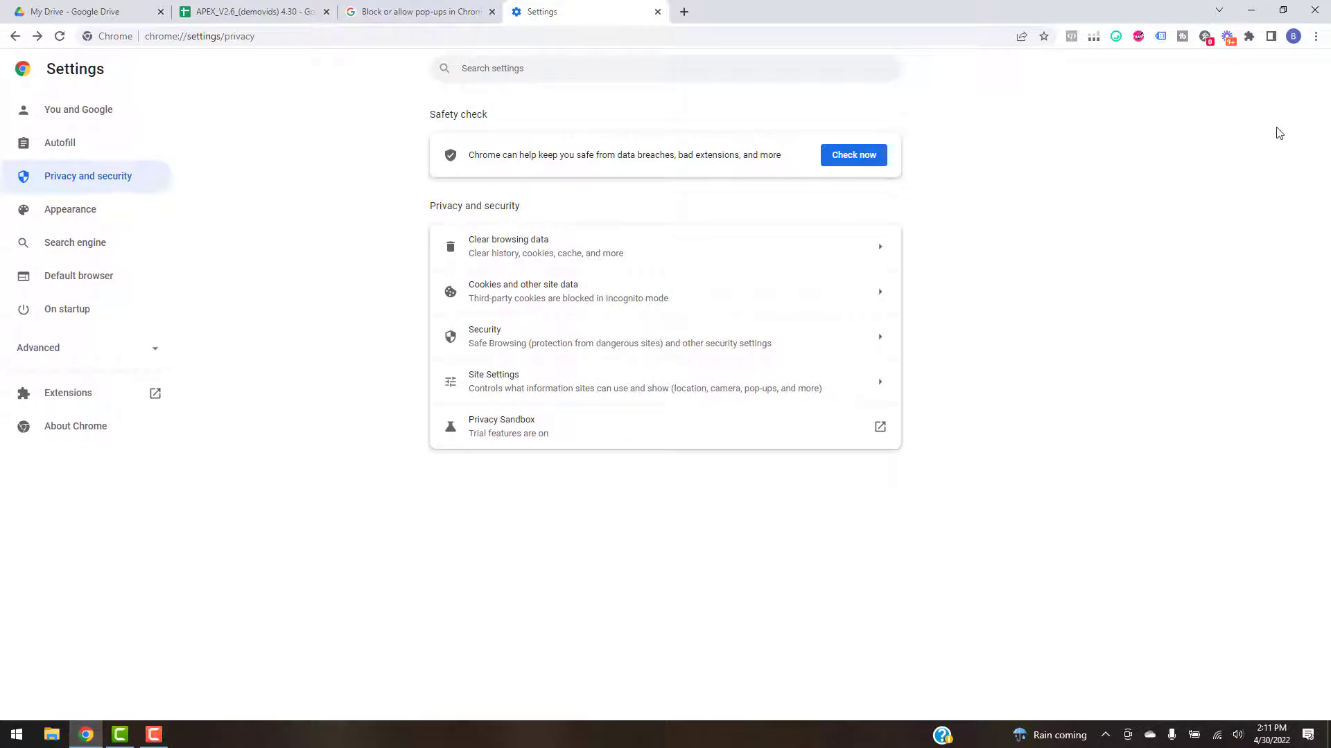
click(1316, 38)
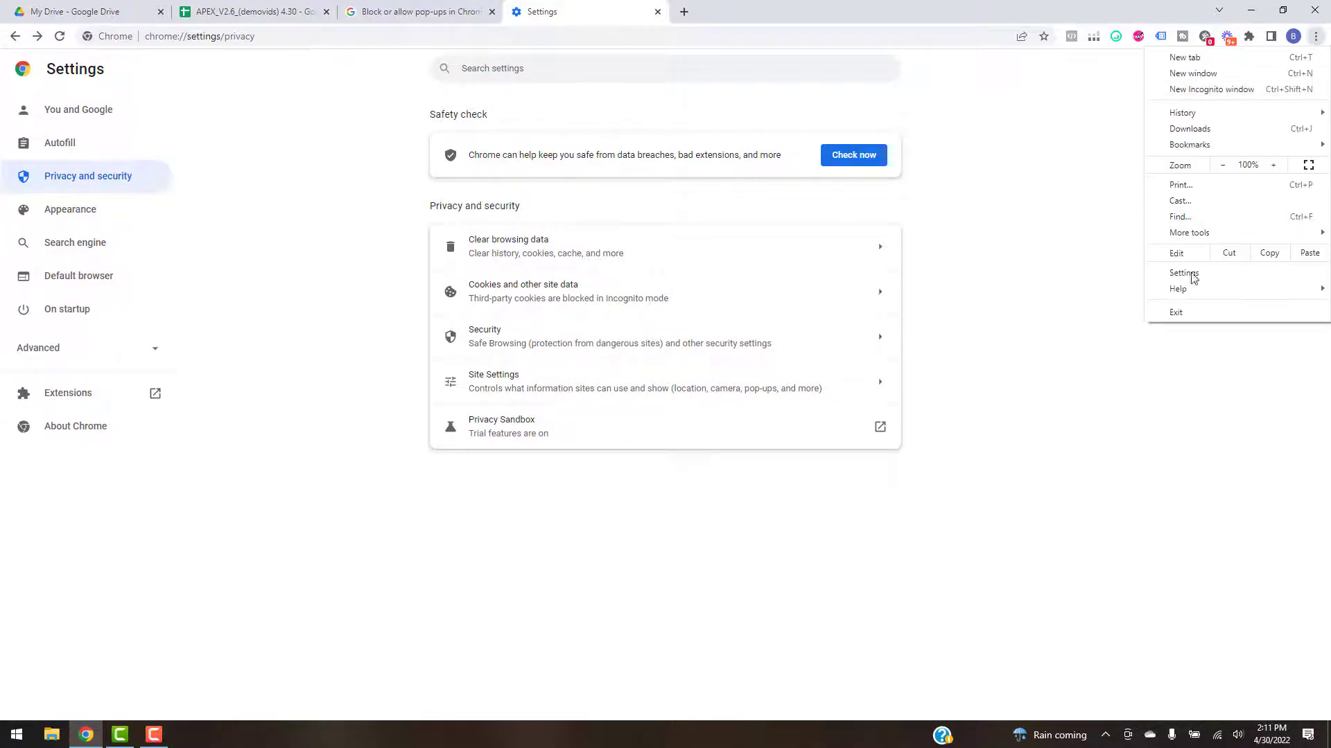
click(526, 386)
click(527, 386)
scroll(520, 399, down, 6)
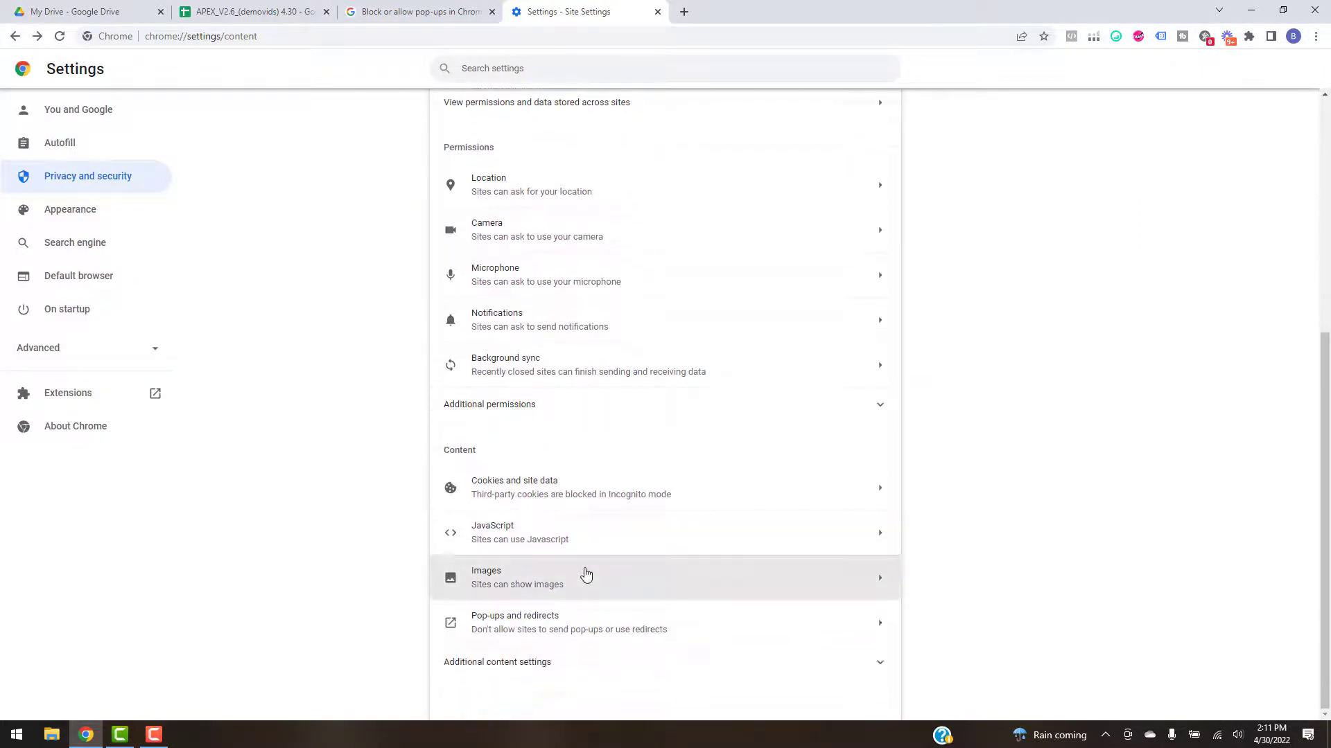
click(551, 632)
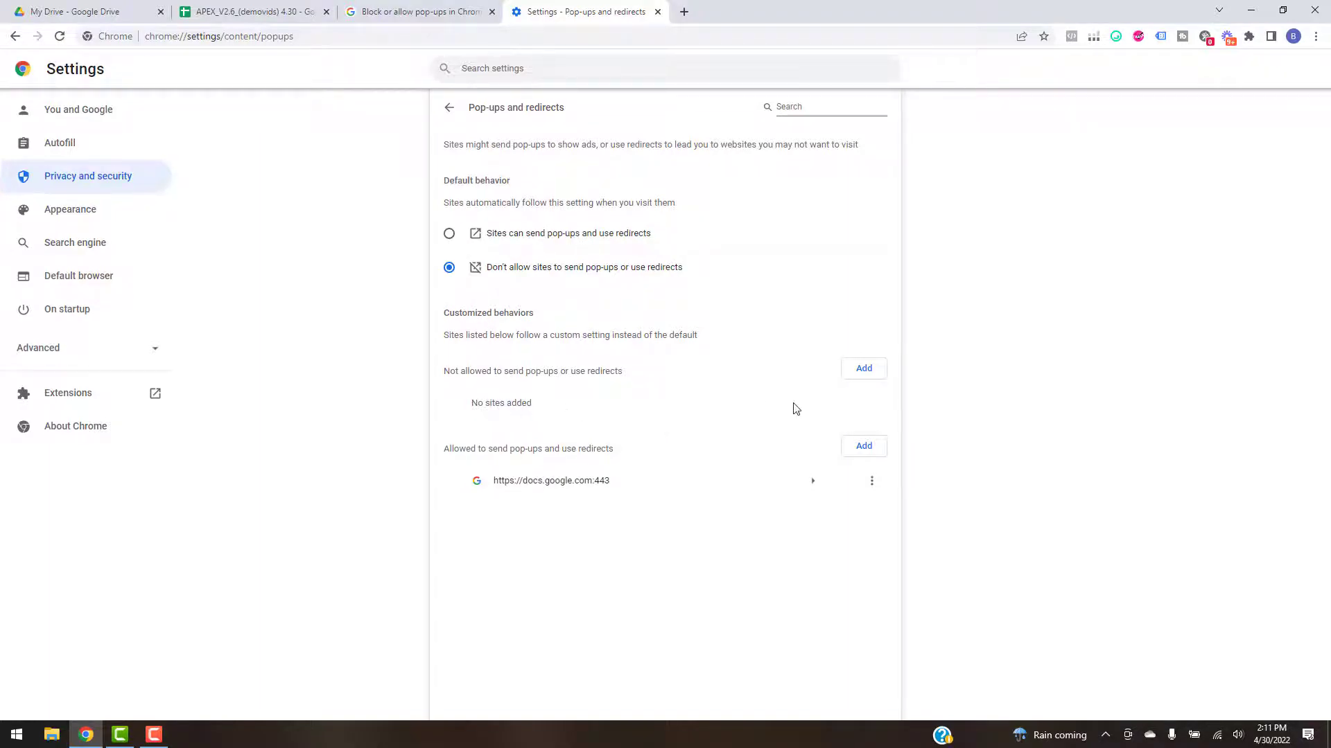
Step: Switch back to the APEX_V2.6 spreadsheet and start a file import
click(291, 12)
click(60, 84)
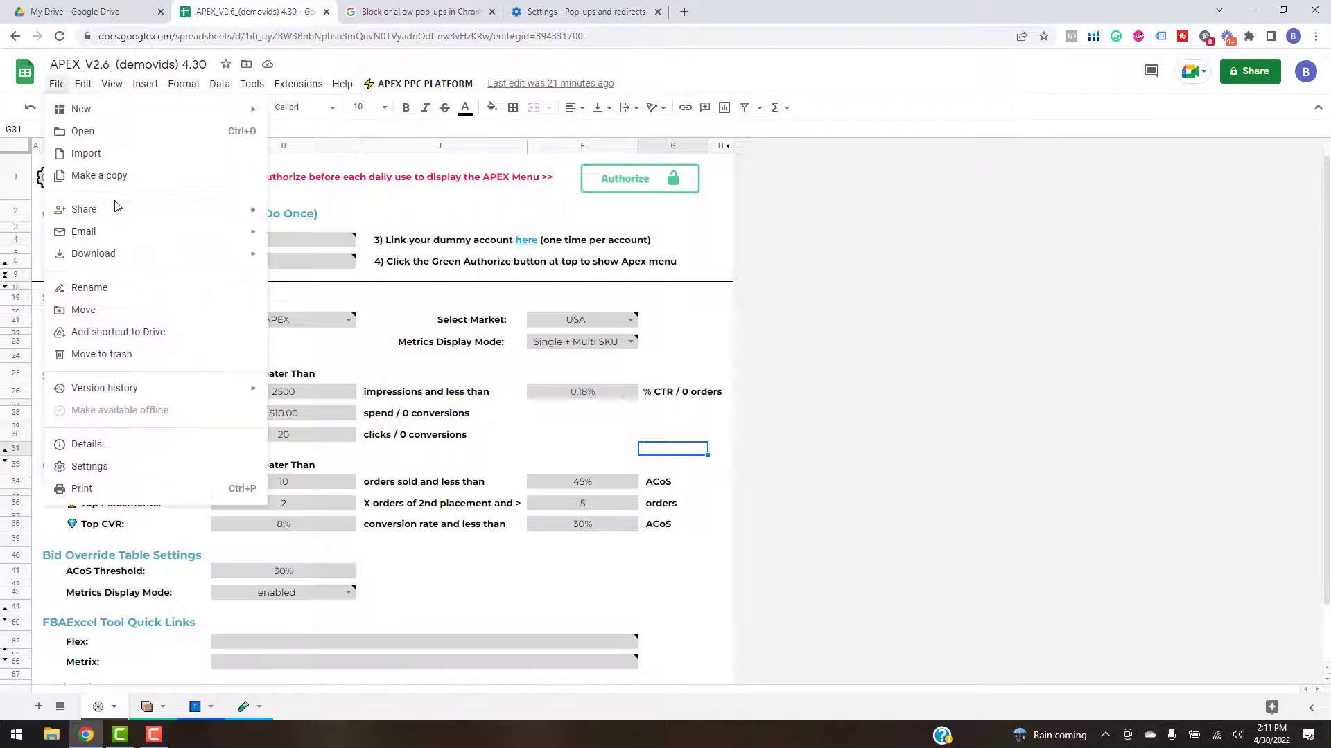
click(114, 154)
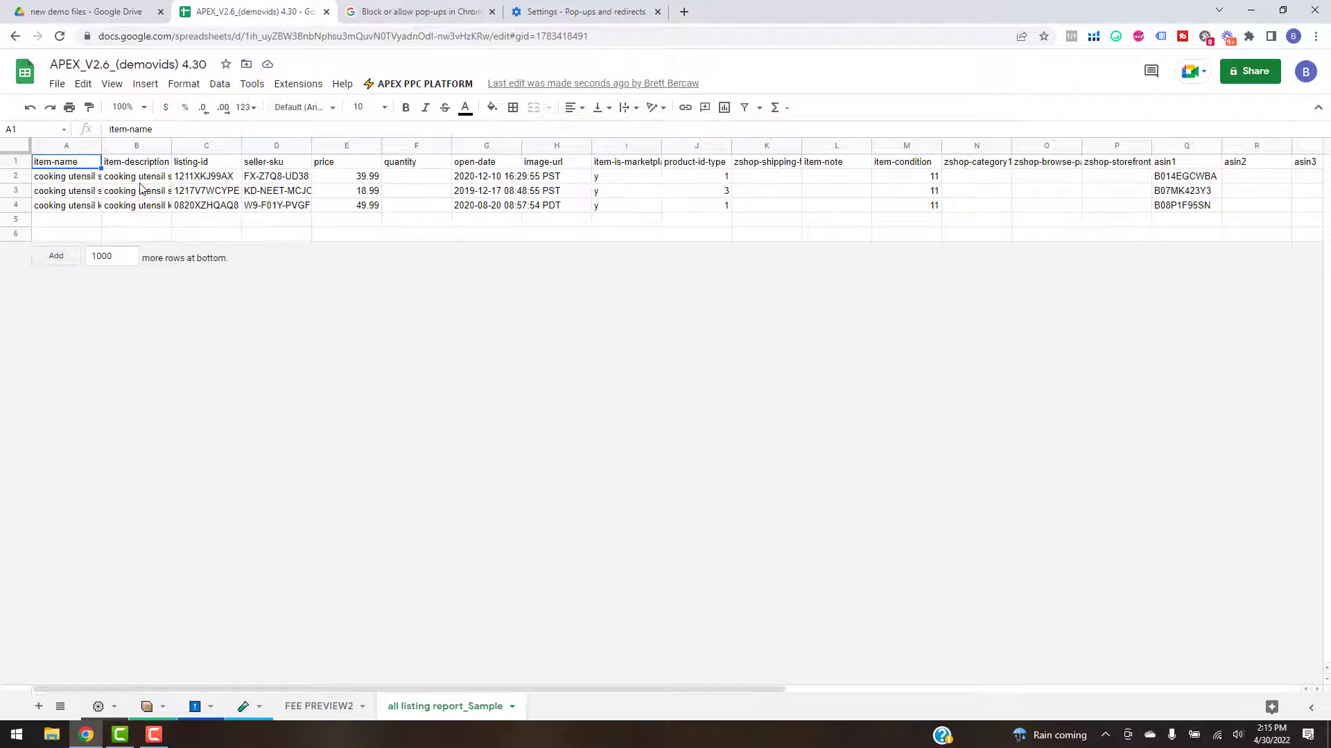
Step: Examine the seller-sku and asin1 columns on the all listing report_Sample sheet
click(279, 178)
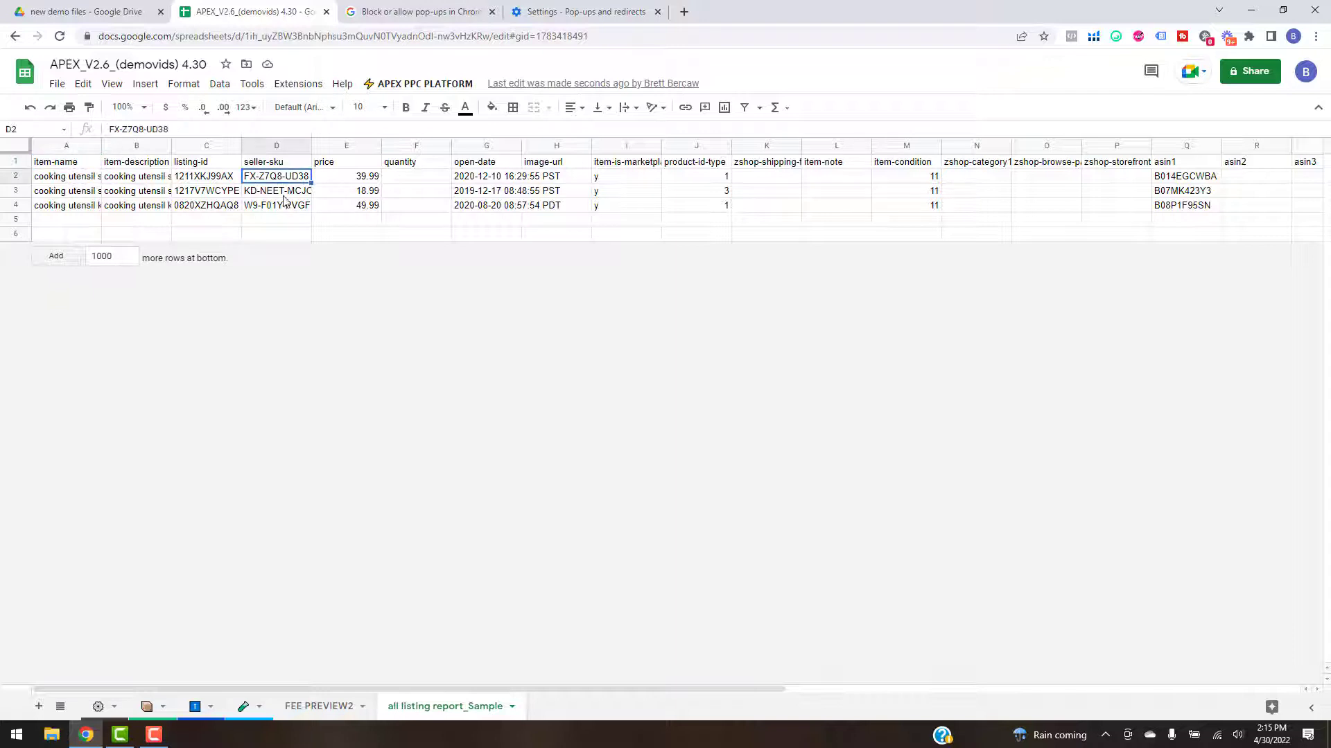
click(1188, 176)
key(ctrl+shift+Down)
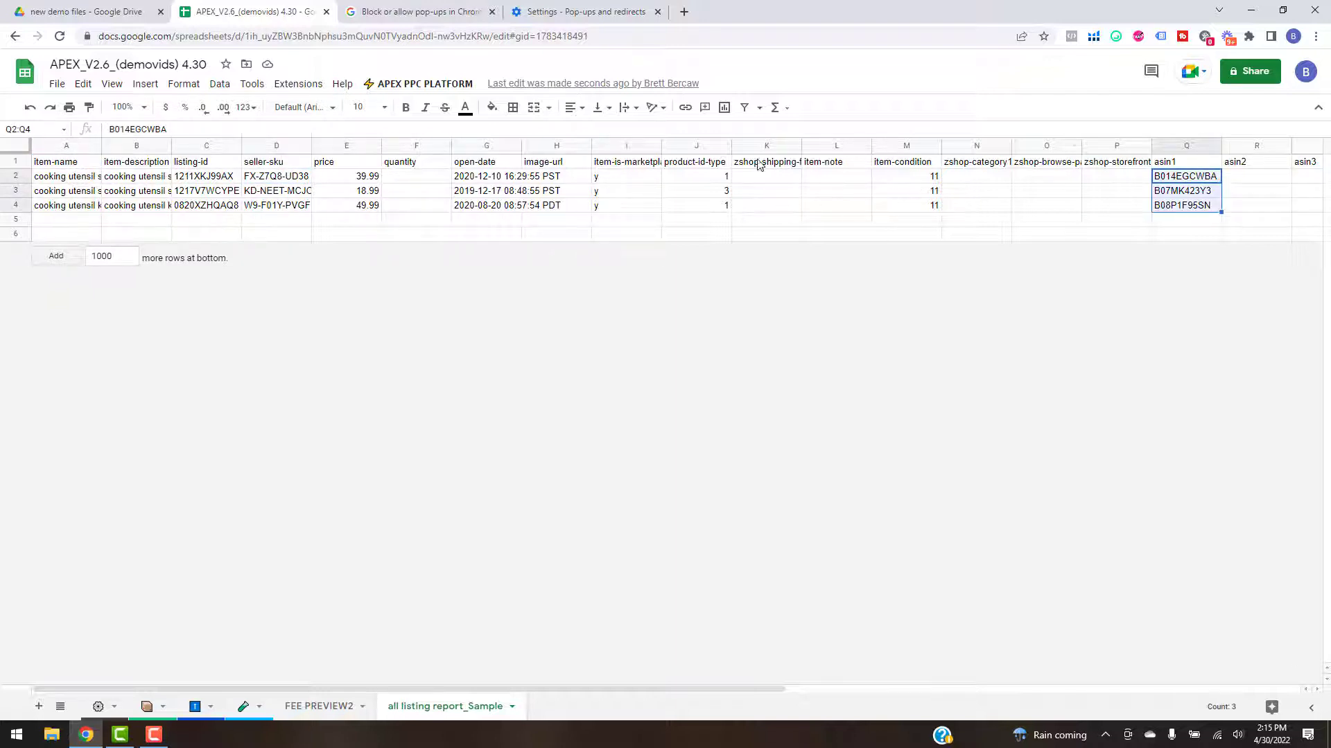
click(1204, 150)
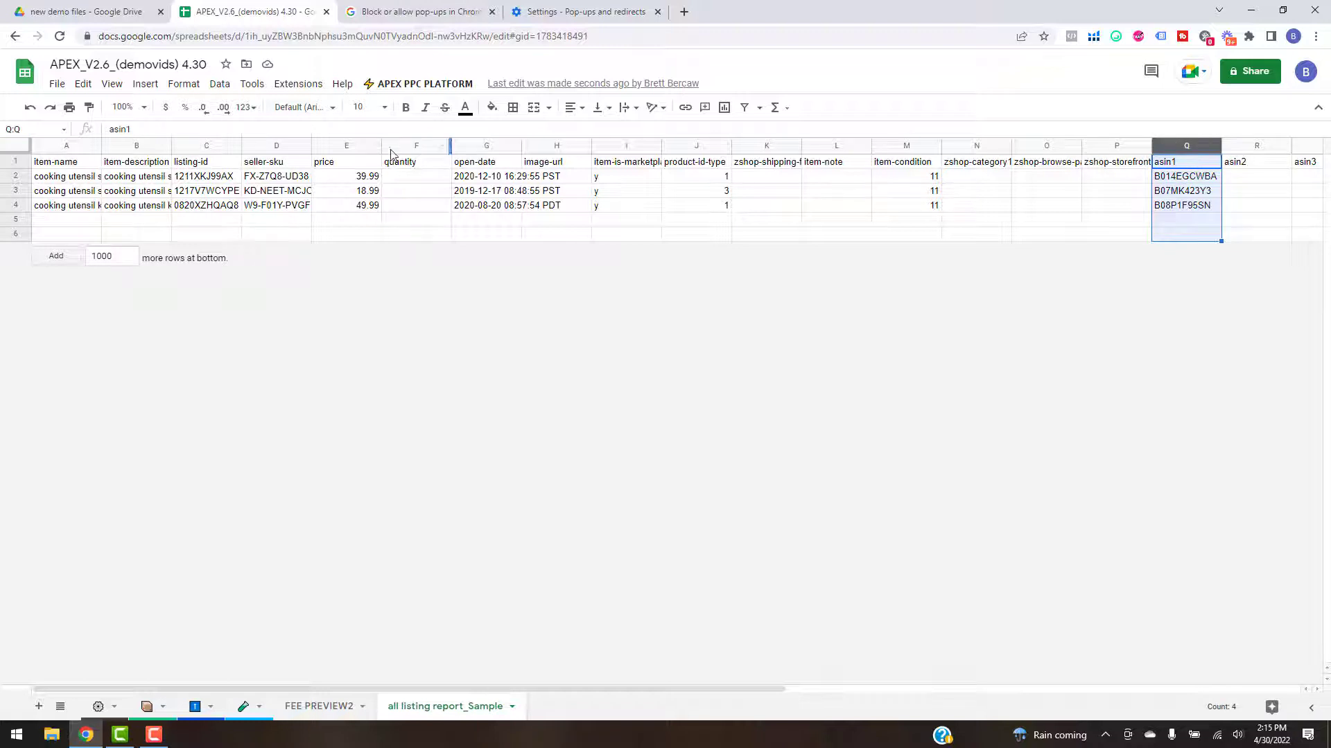
Step: Run Paste All Listing & Fee Preview Report and copy the seller SKUs from D2:D4 into the All Listings SKU column at B6
click(295, 178)
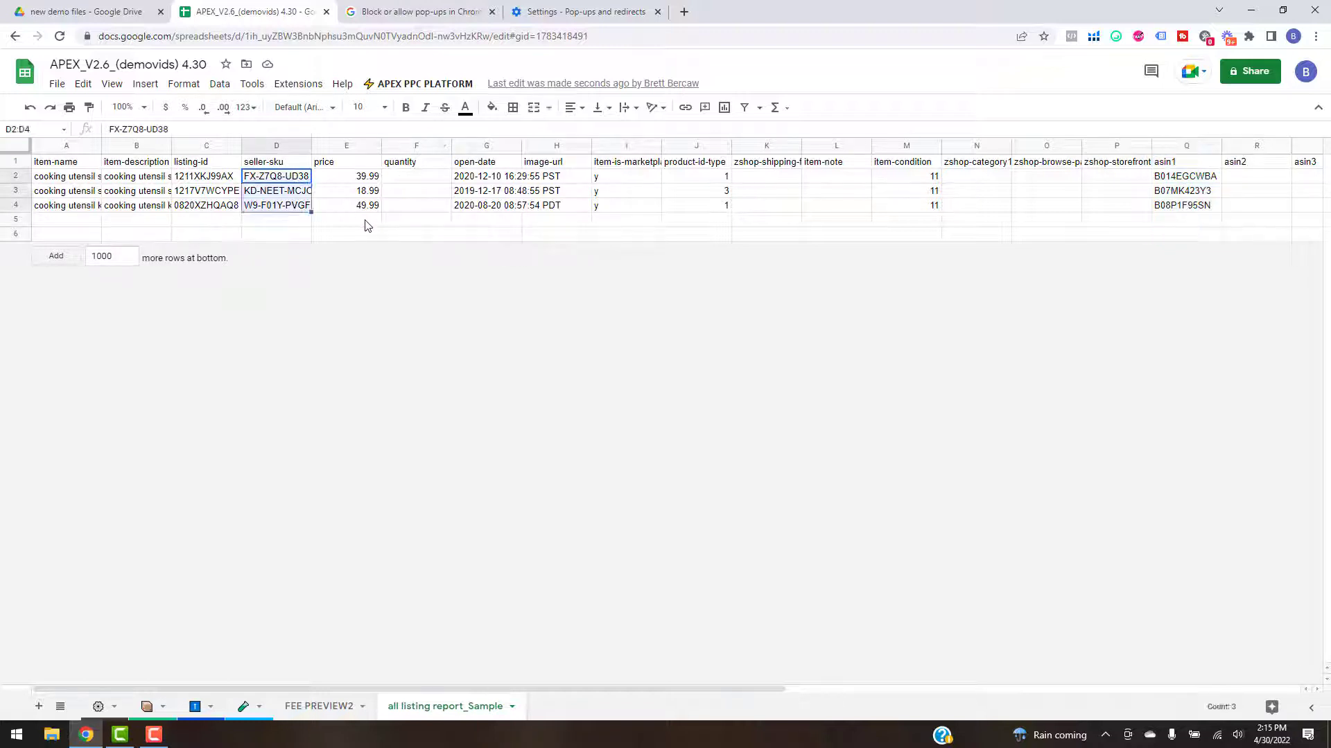
key(ctrl+shift+Down)
click(421, 84)
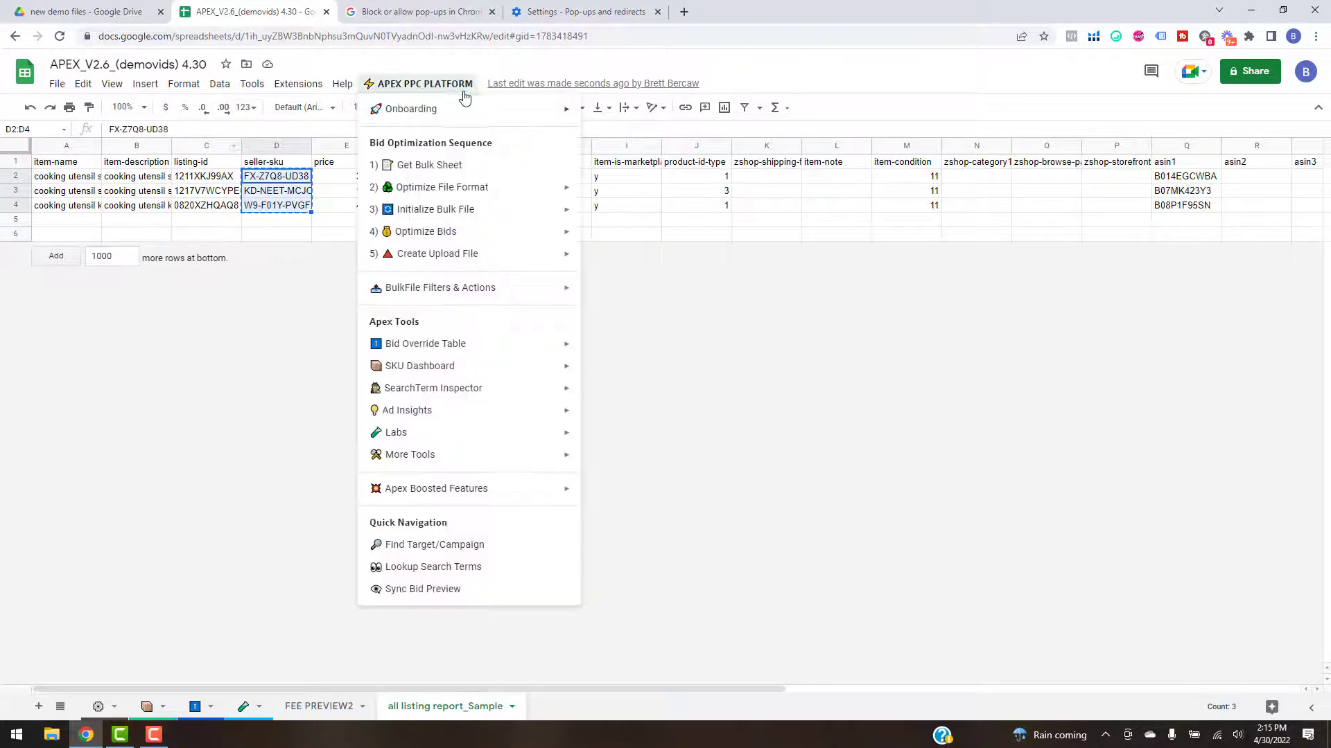
mouse_move(429, 108)
click(653, 159)
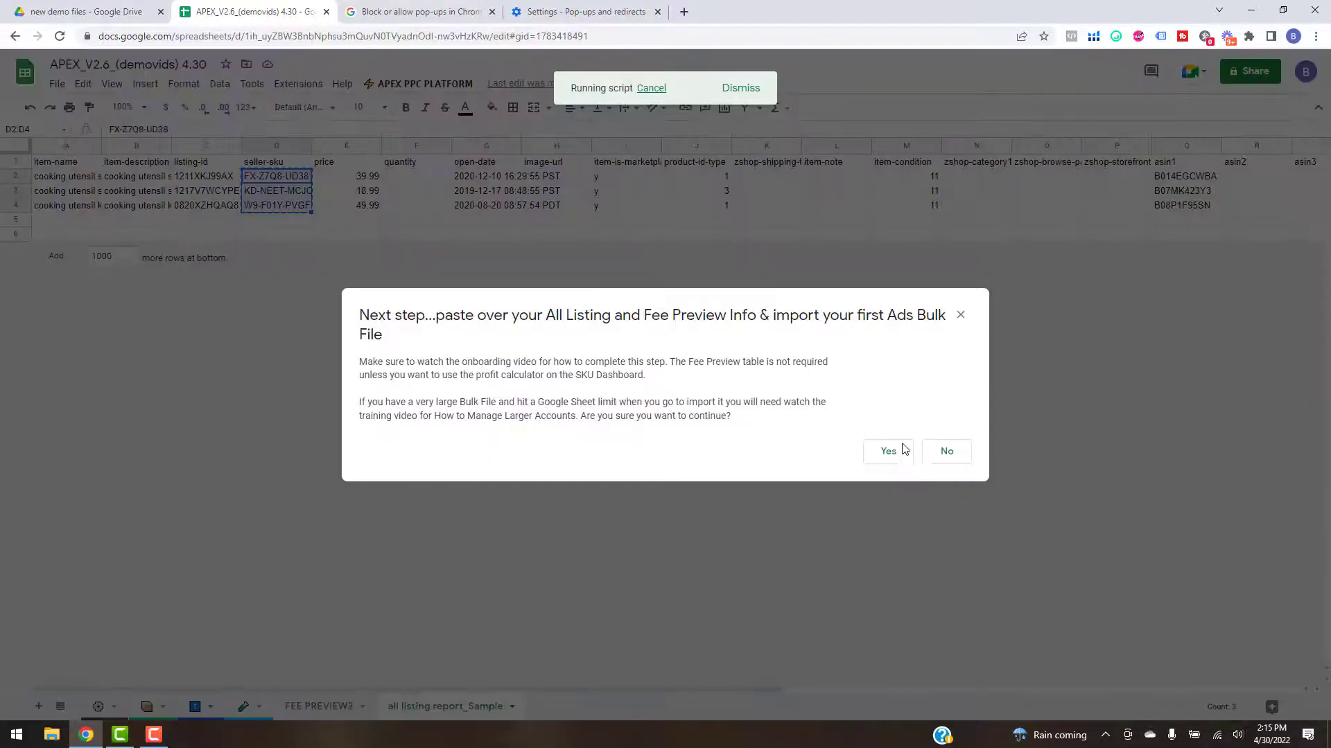
click(889, 451)
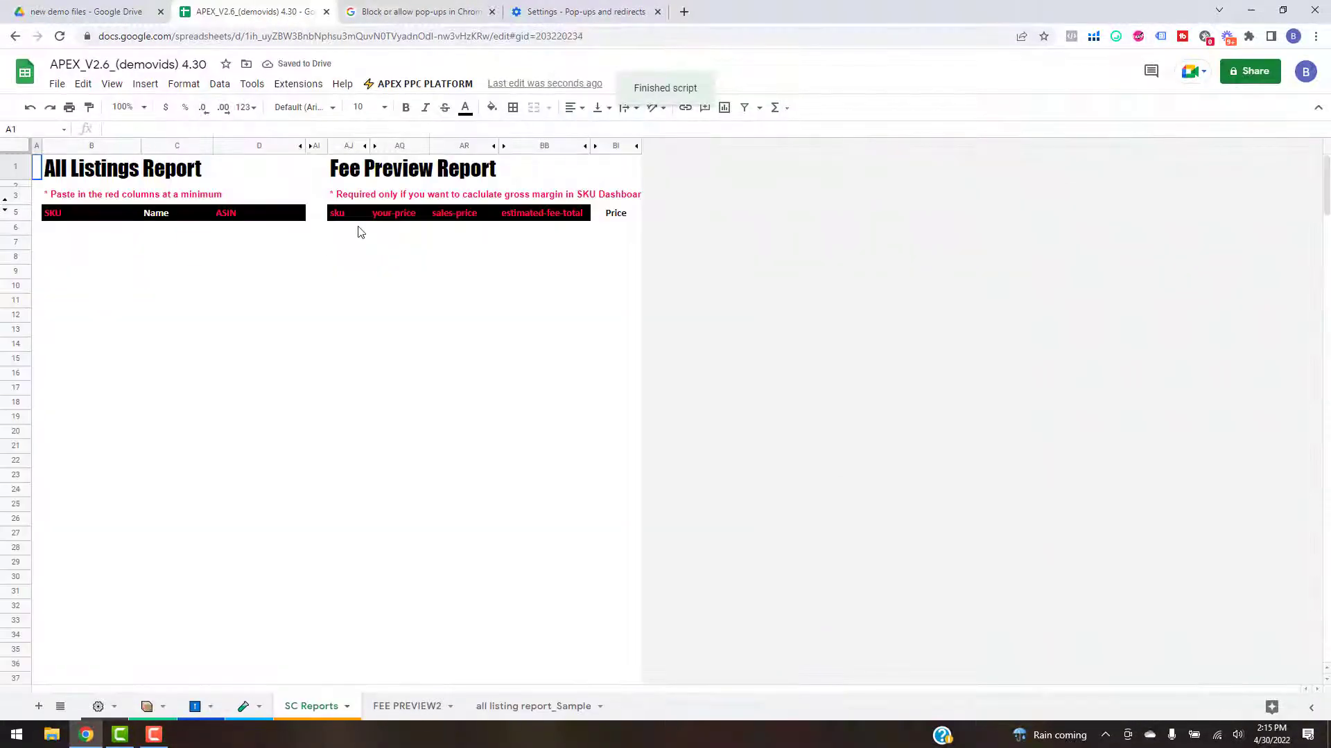
click(74, 229)
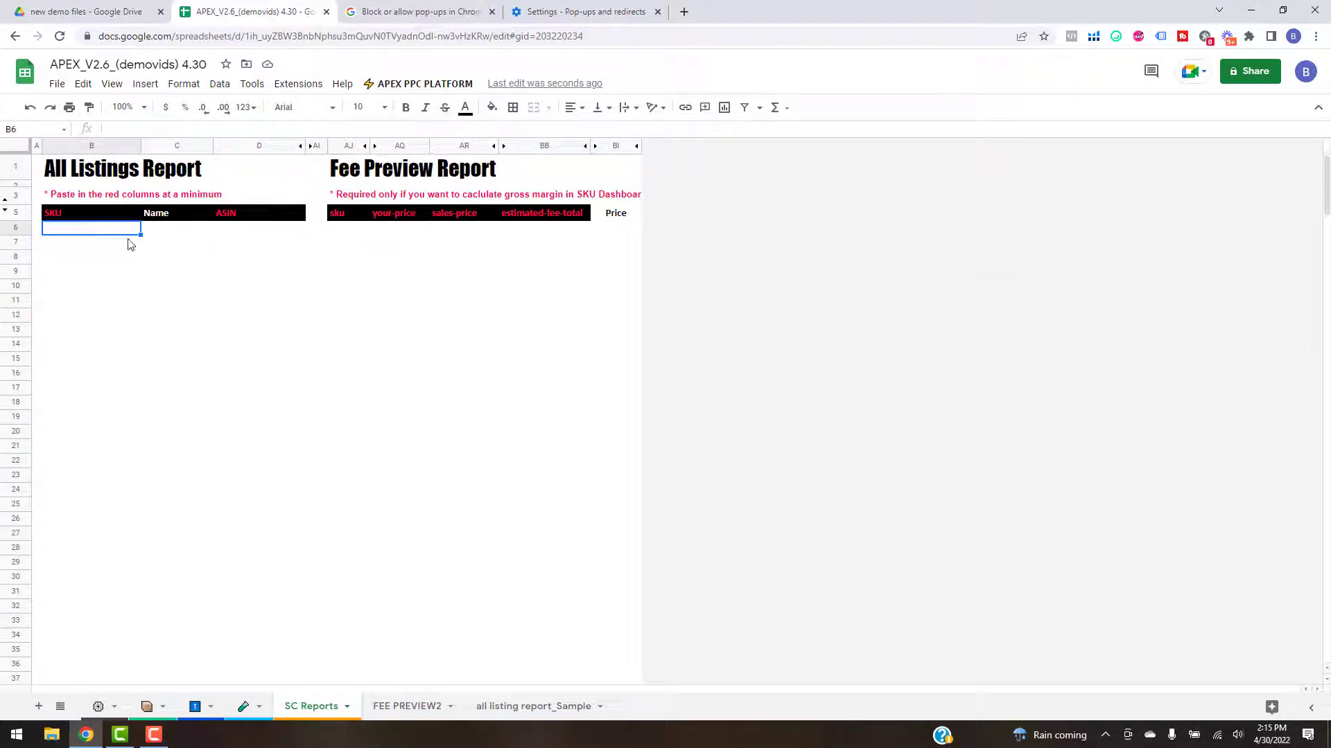
text(FX-Z7Q8-UD38 KD-NEET-MCJO W9-F01Y-PVGF)
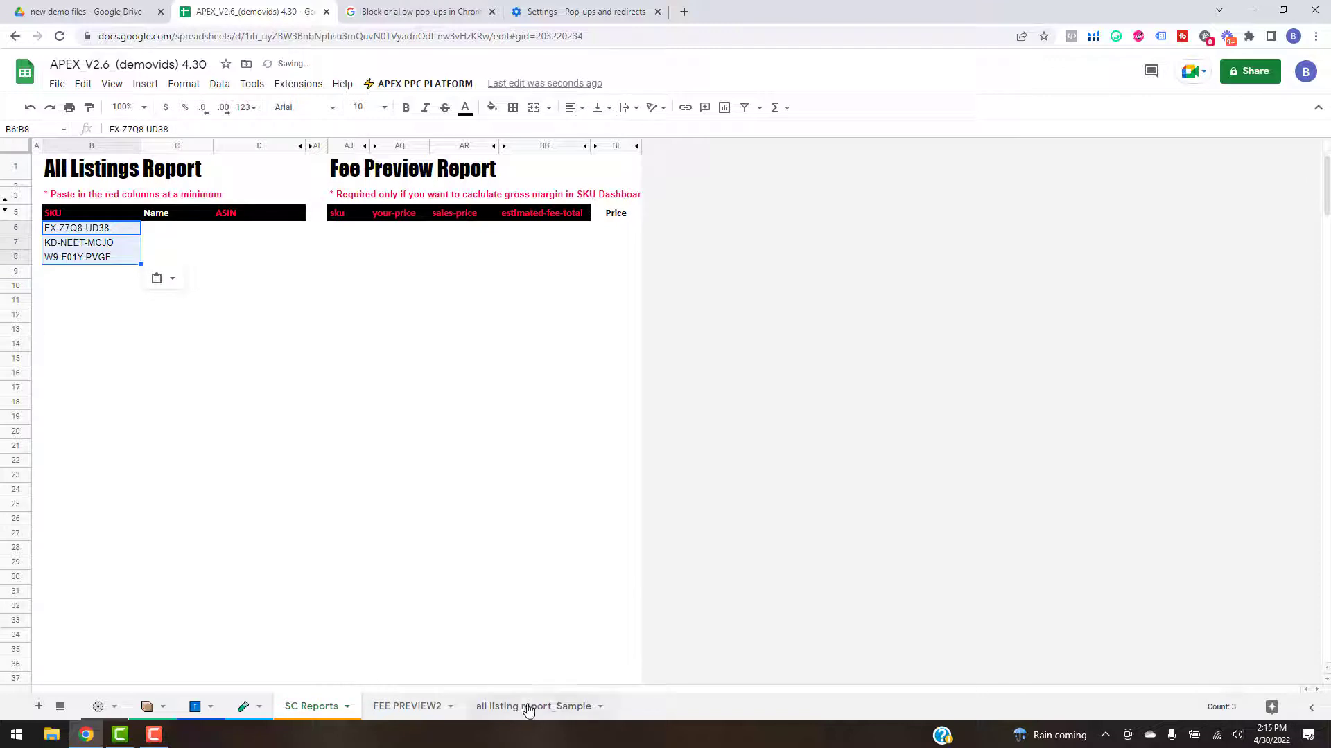
Step: Copy the asin1 values from Q2:Q4 of the listing sample into the ASIN column at D6, and widen the estimated-fee-total column
click(551, 706)
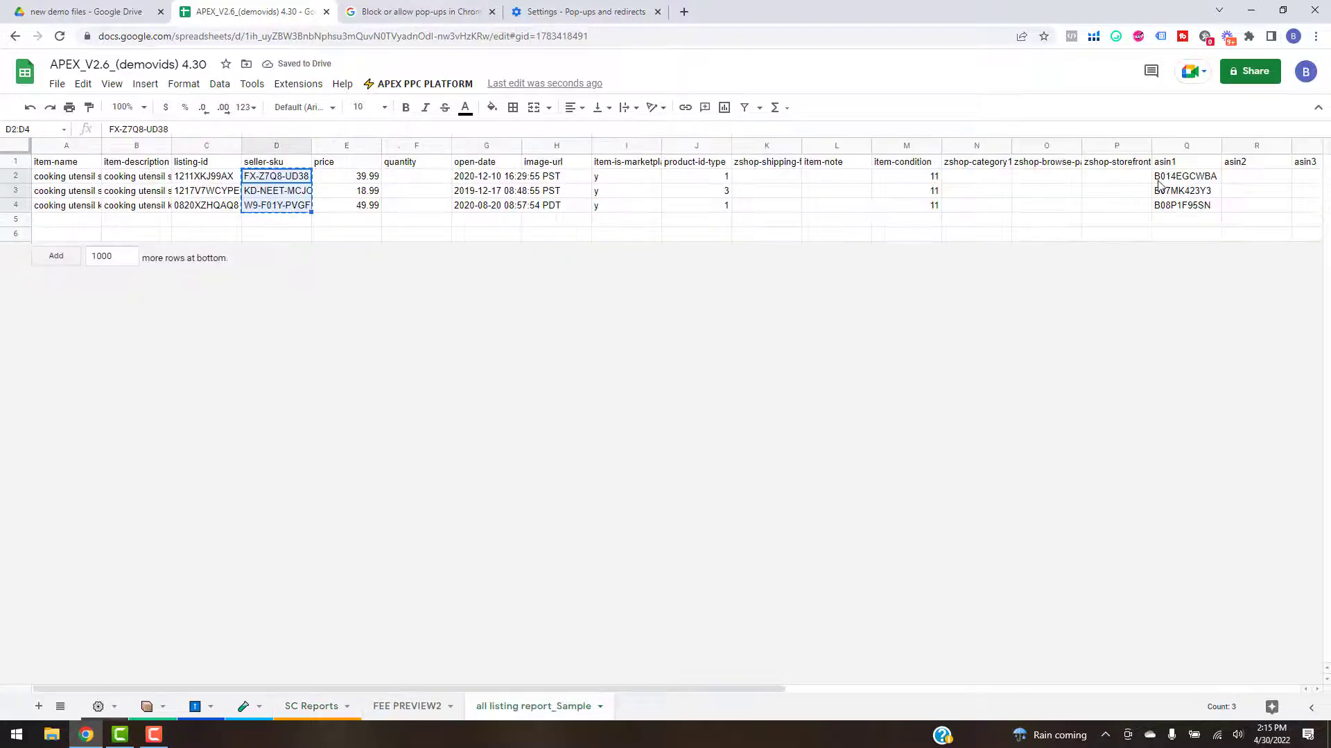
click(1170, 179)
shift+click(1176, 206)
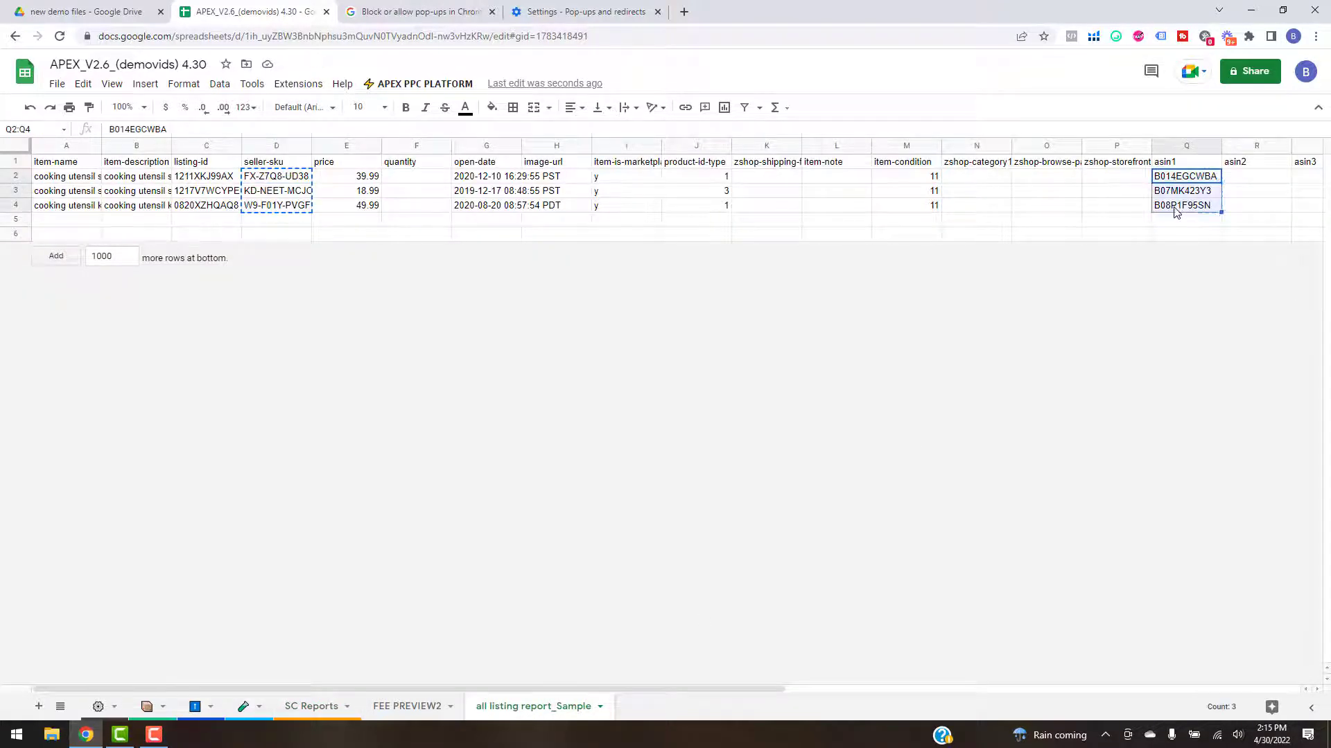
key(ctrl+c)
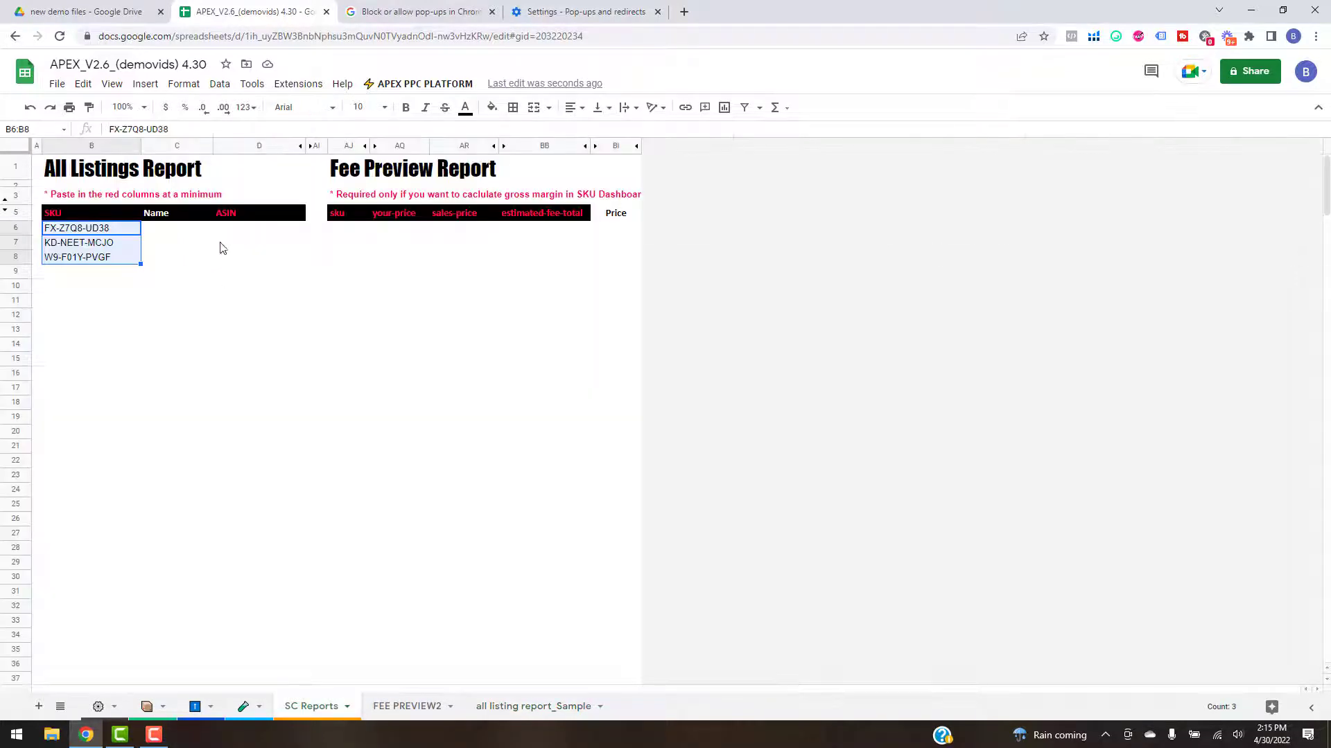
click(242, 232)
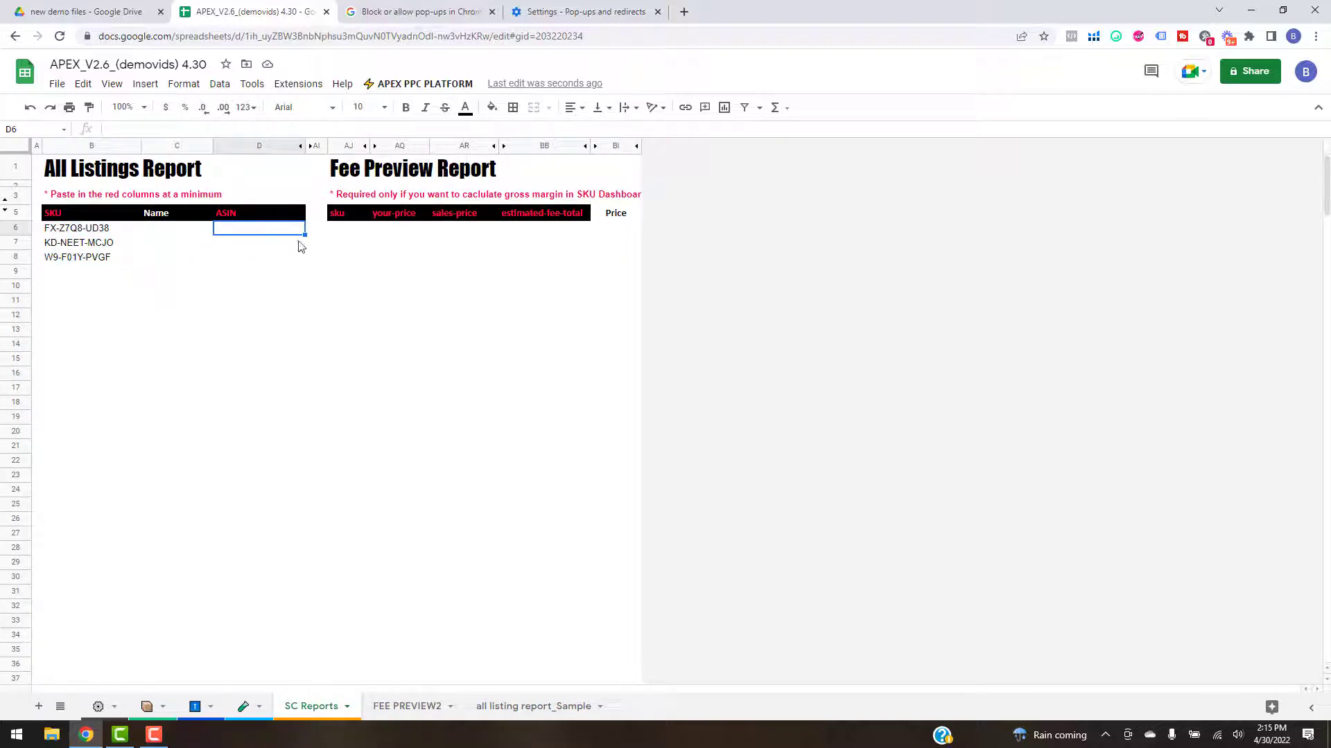
key(ctrl+v)
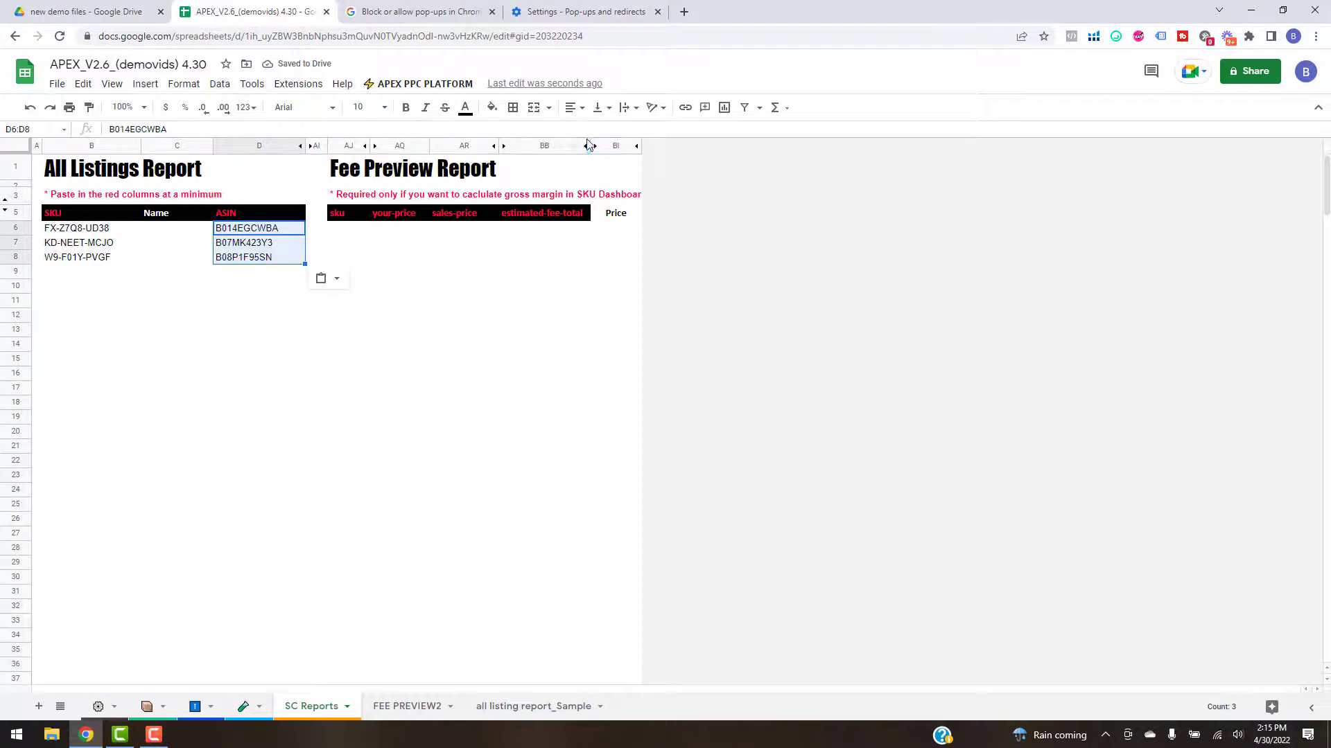
drag(610, 147, 659, 147)
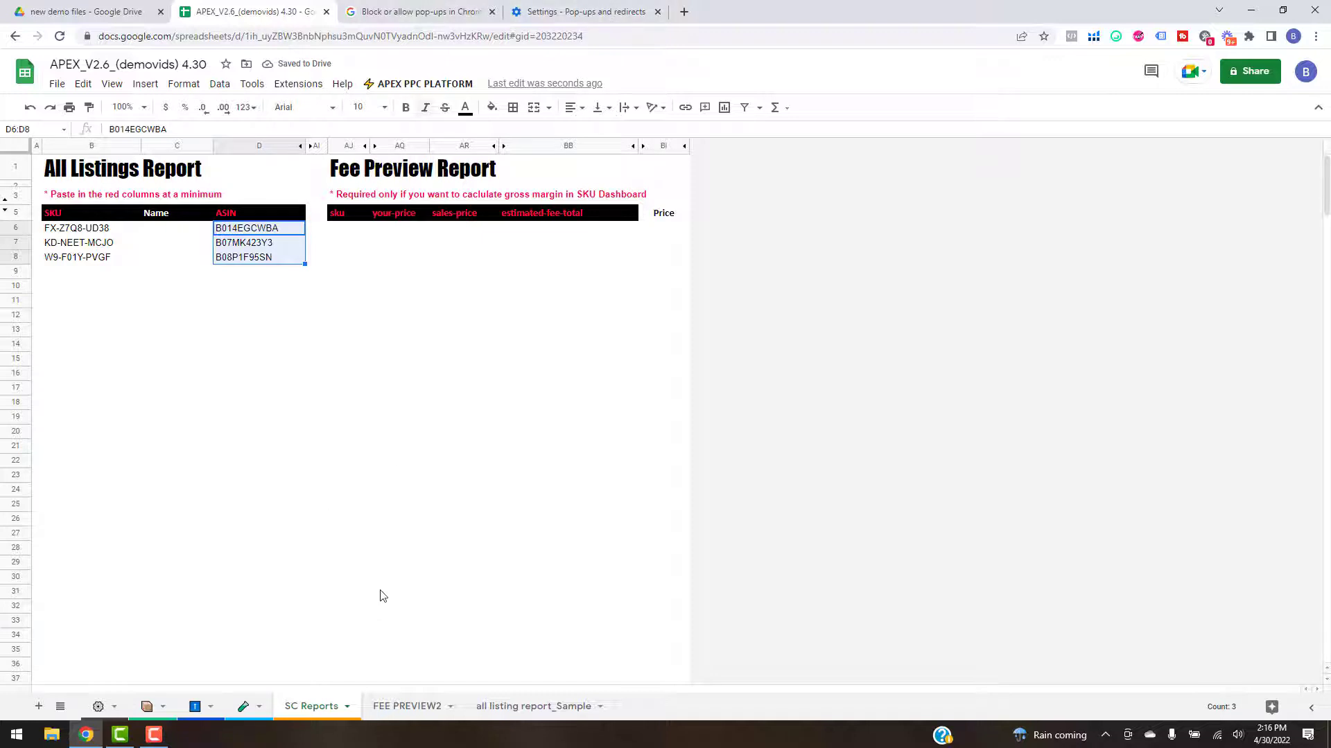
Step: Copy A2:Y4 from the FEE PREVIEW2 sheet into the Fee Preview Report at AJ6 on SC Reports, and check the Price column
click(389, 721)
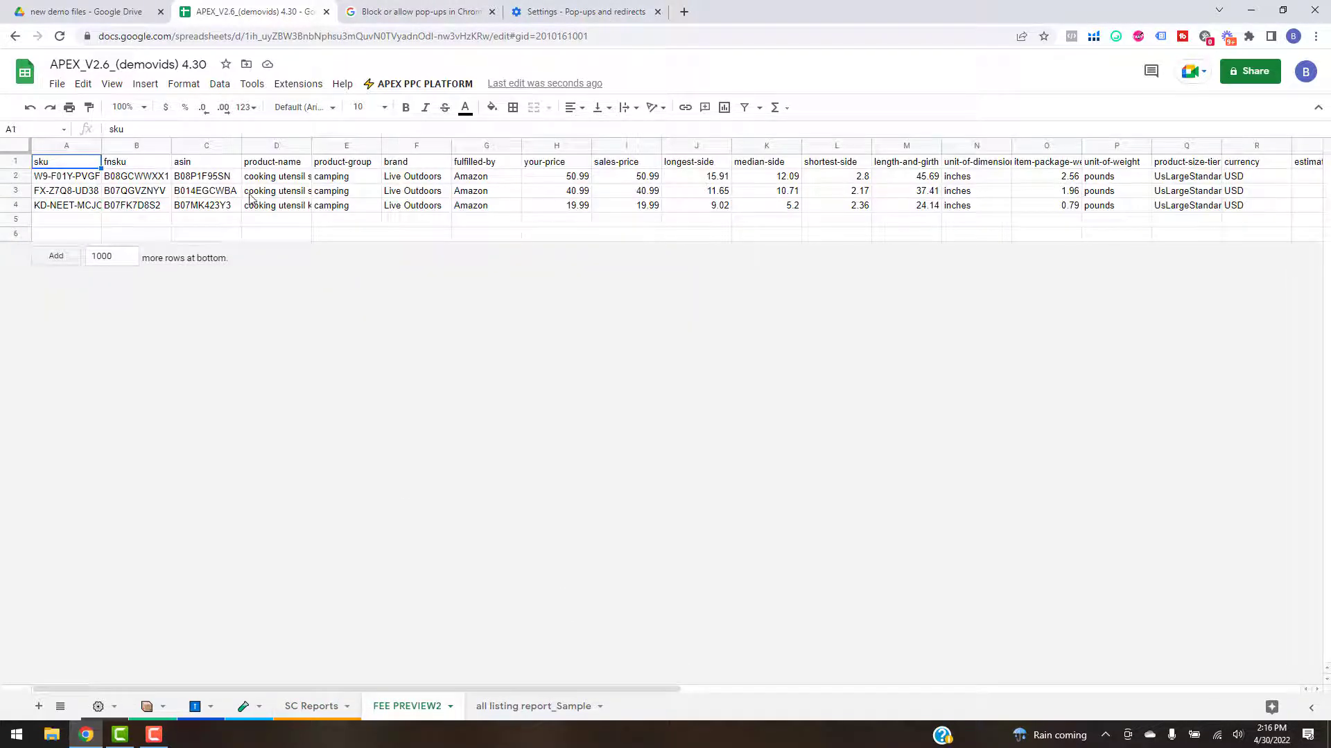
key(Down)
drag(454, 688, 1153, 667)
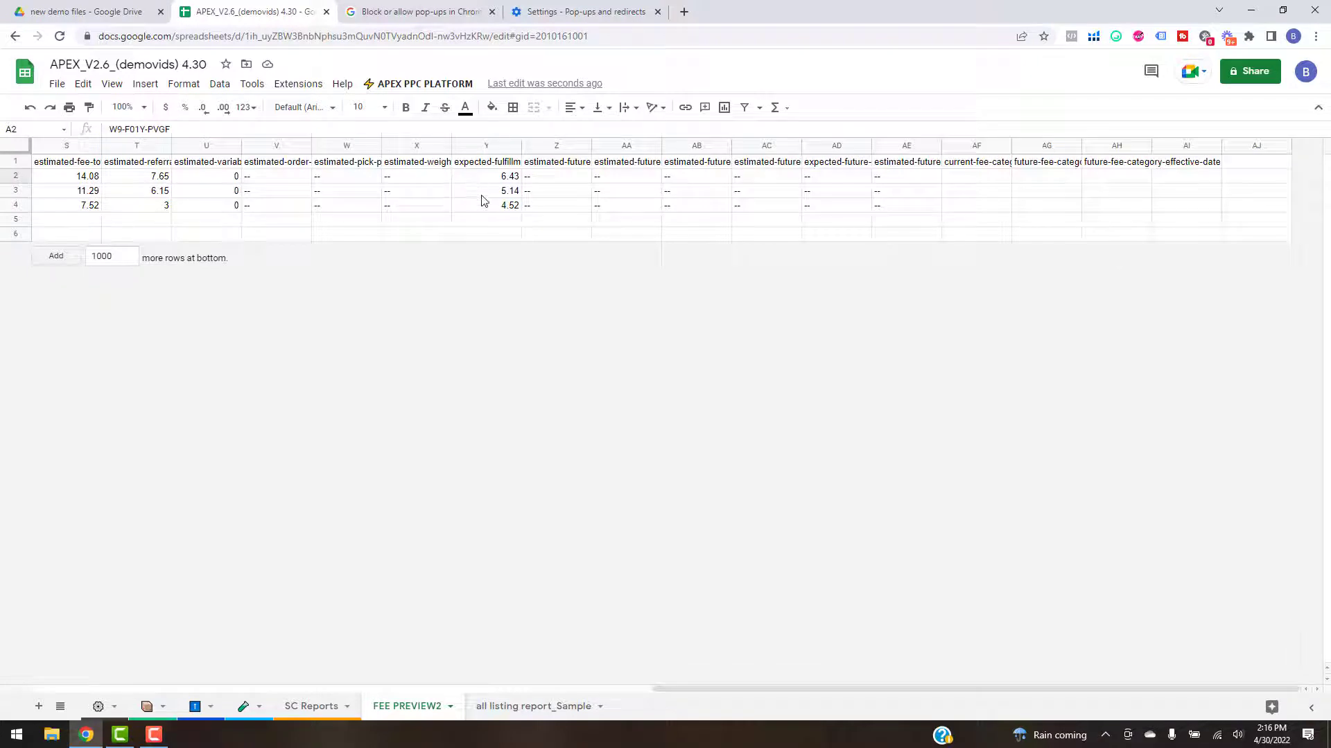
shift+click(495, 206)
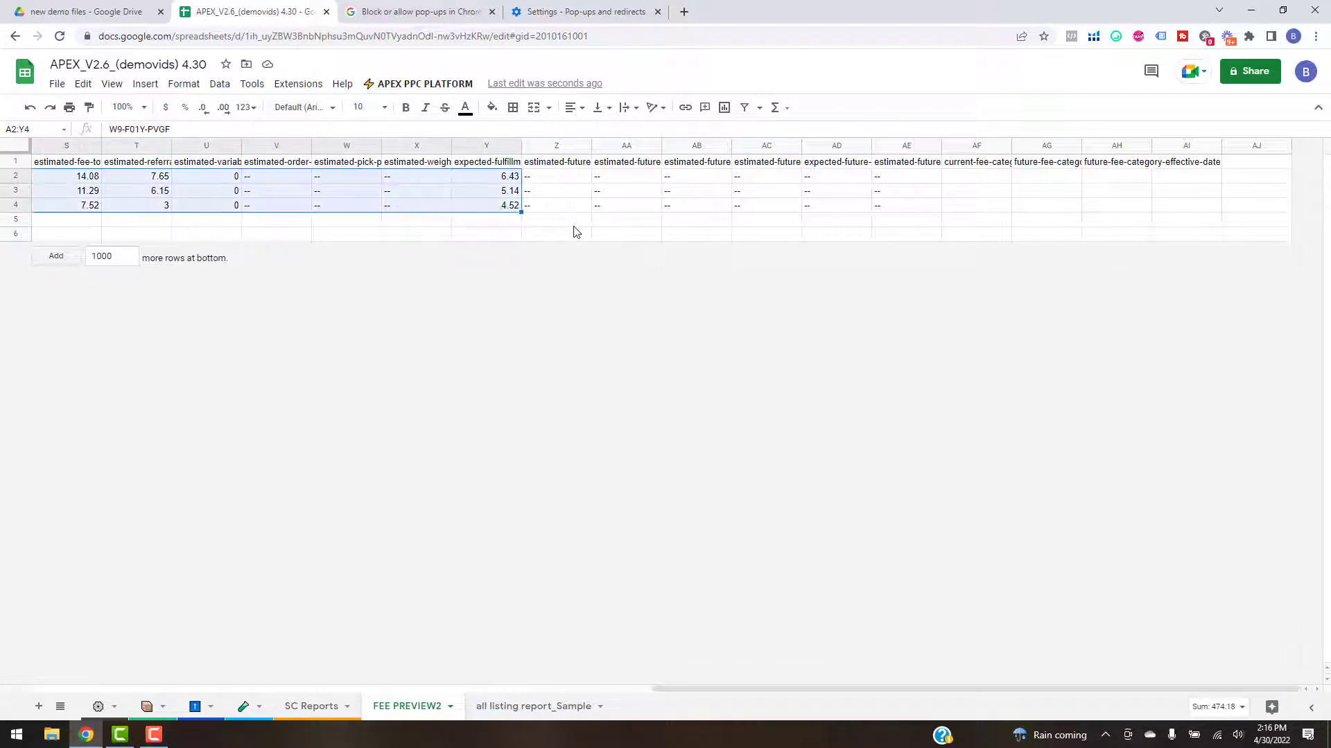
key(ctrl+c)
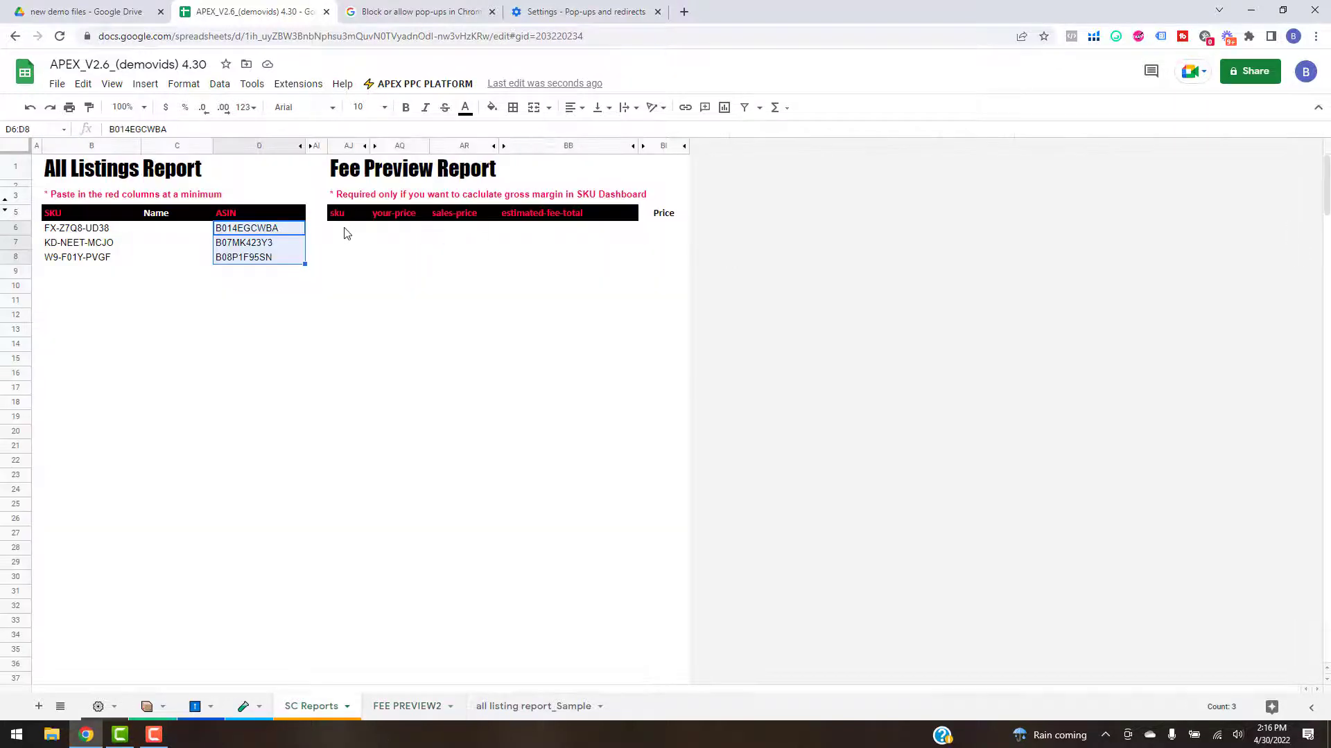
click(346, 231)
key(ctrl+v)
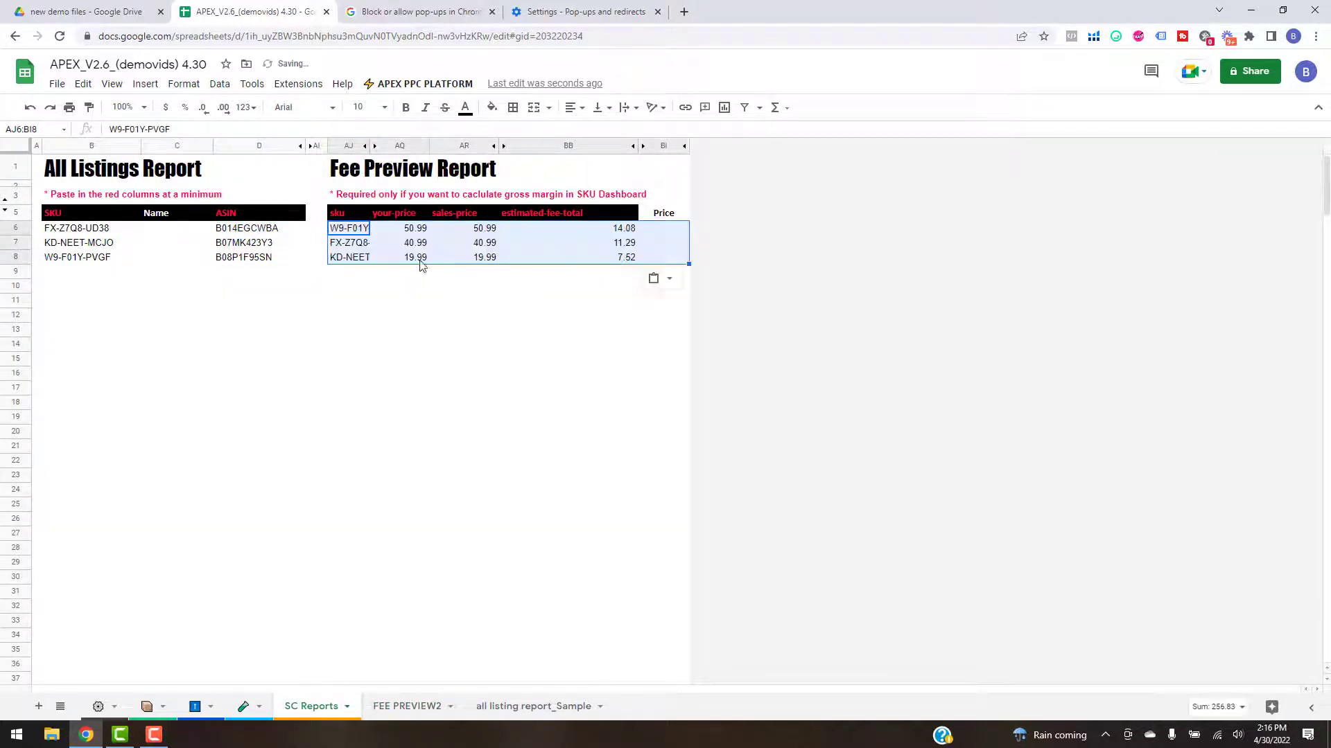
click(502, 293)
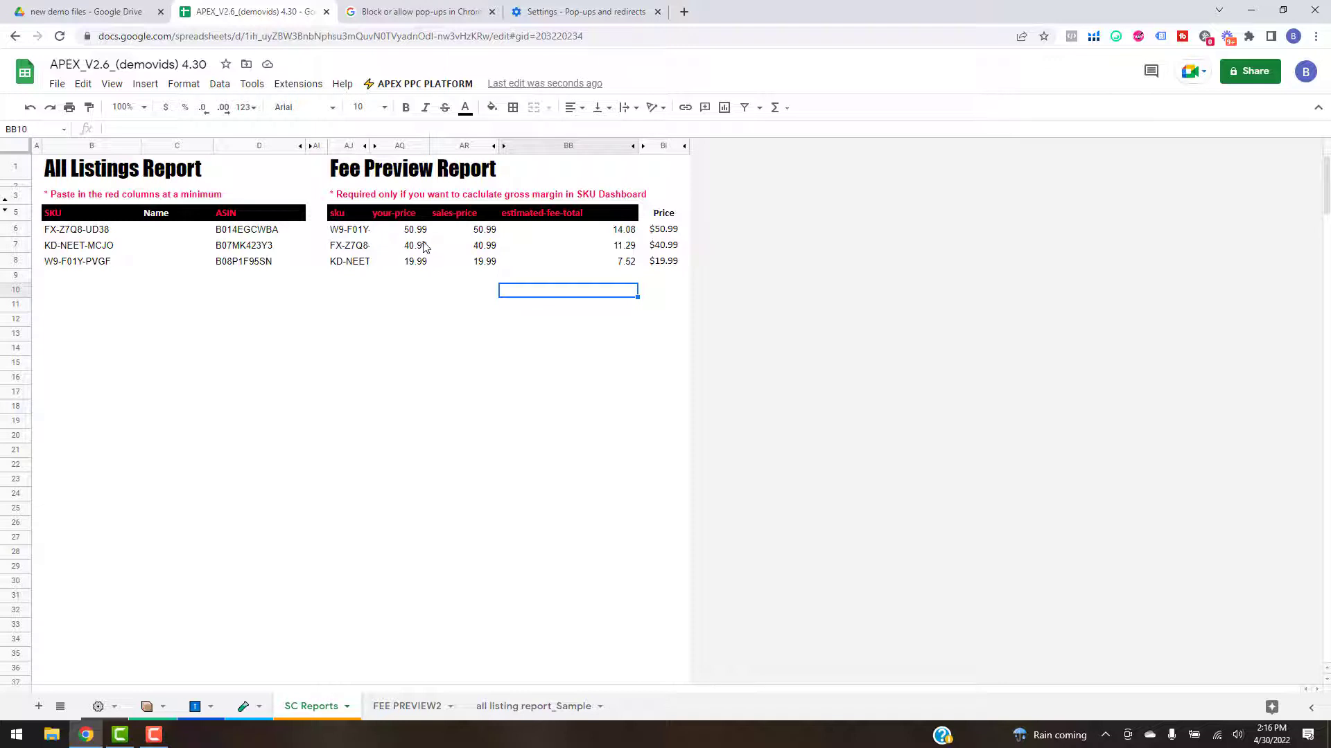
click(664, 231)
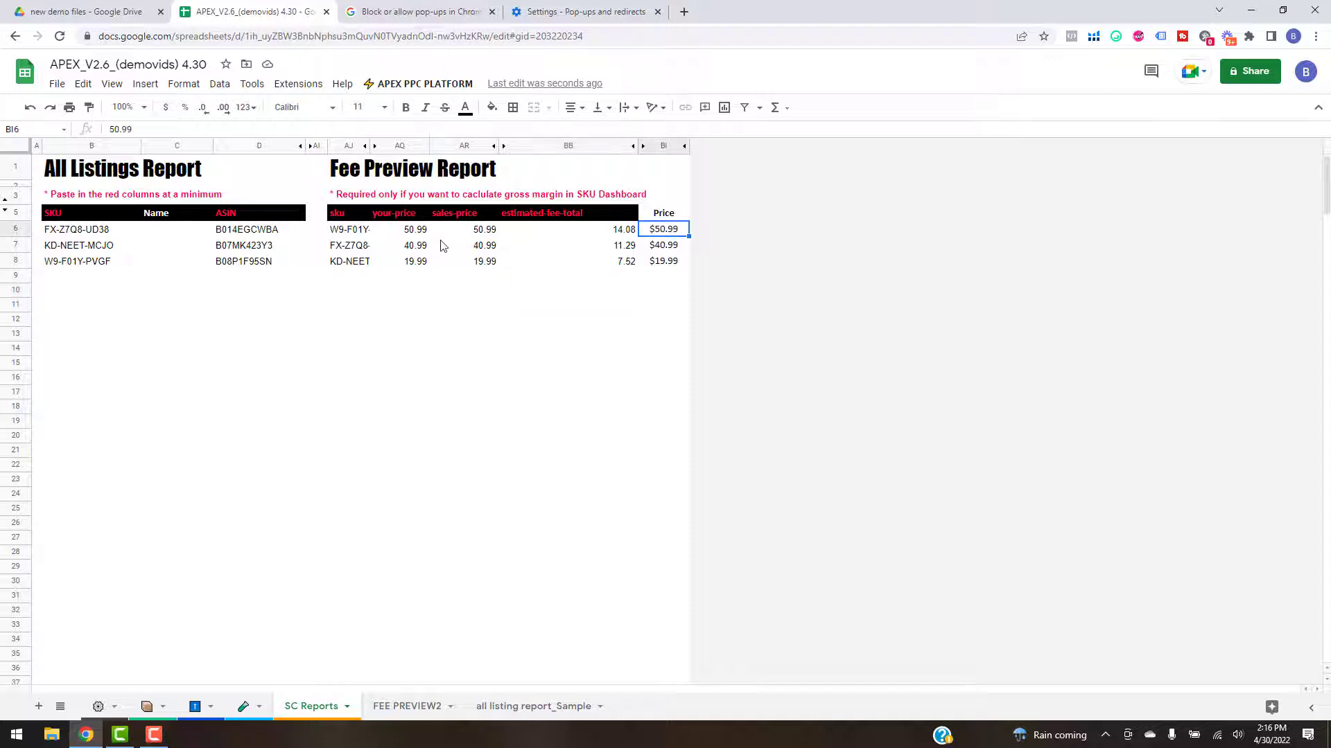
click(490, 348)
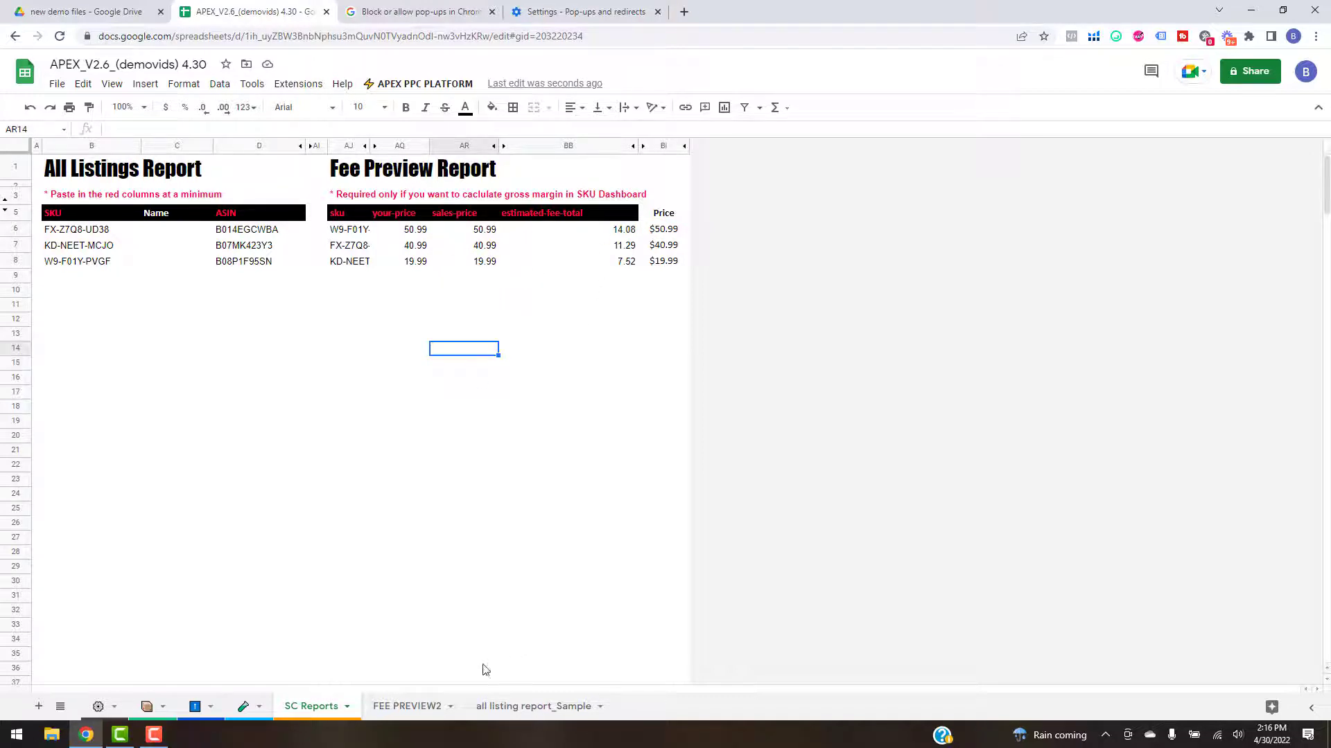
Step: Delete the FEE PREVIEW2 and all listing report_Sample sheets, and run the onboarding Sync Products Dashboard to completion
click(450, 707)
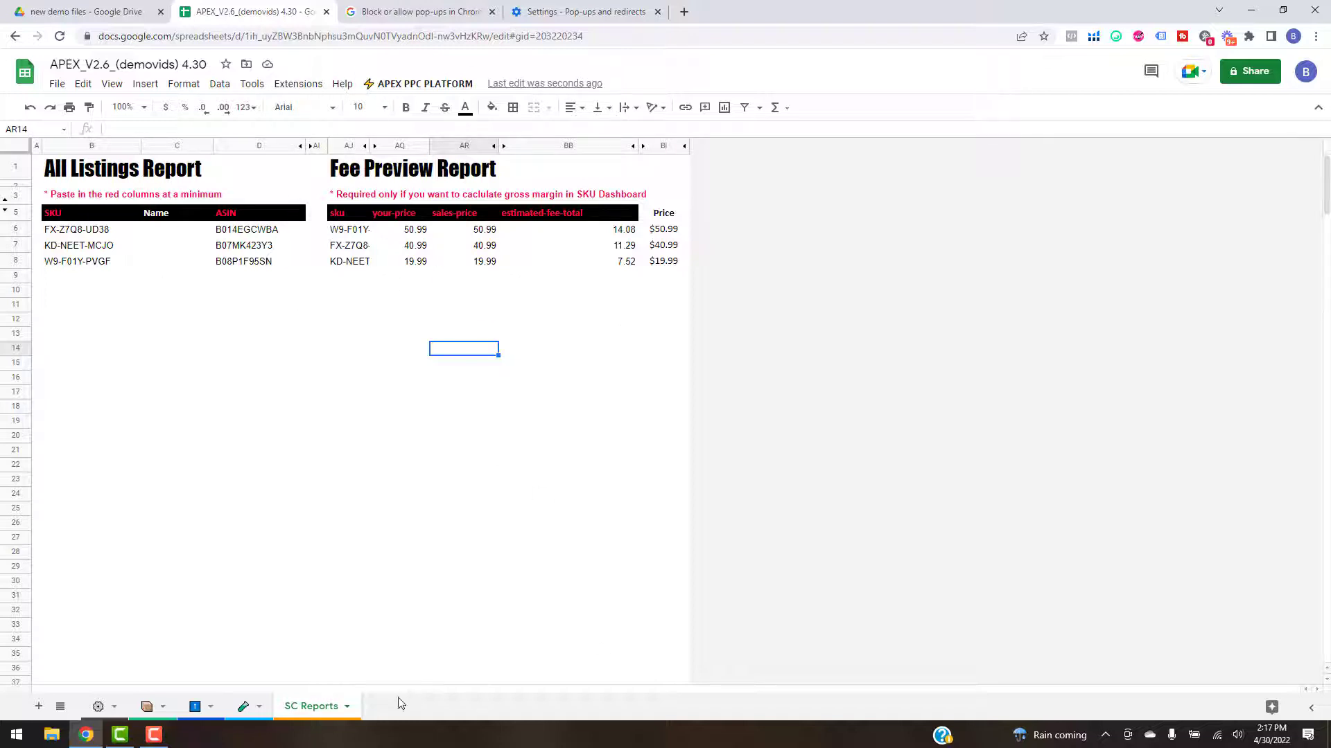
click(424, 84)
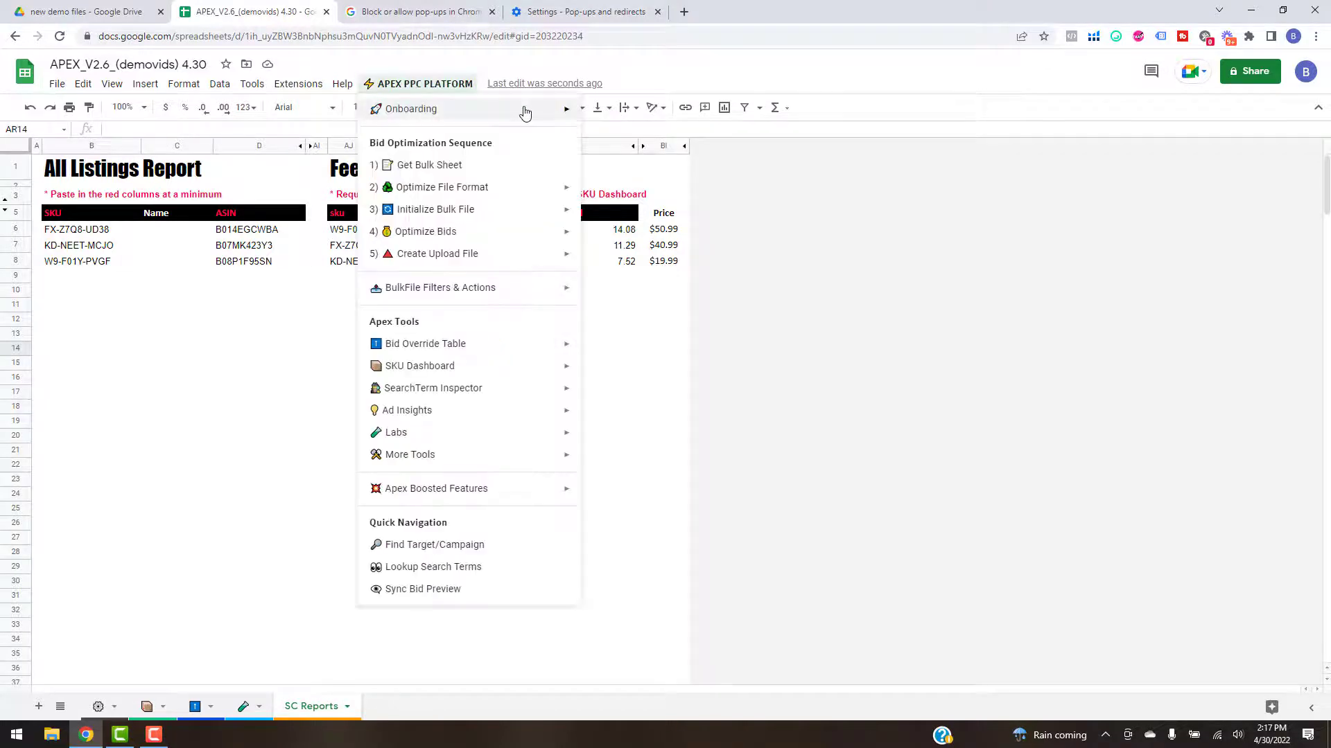
mouse_move(523, 110)
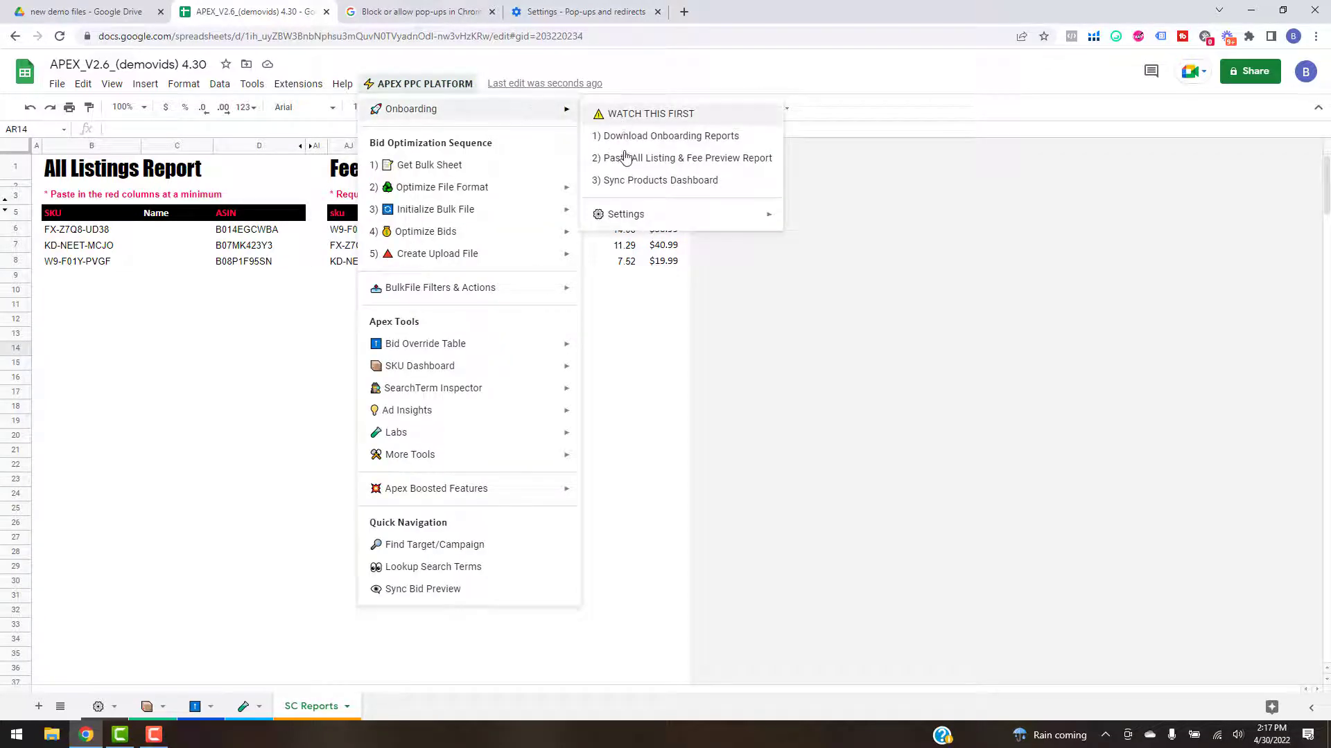
click(652, 181)
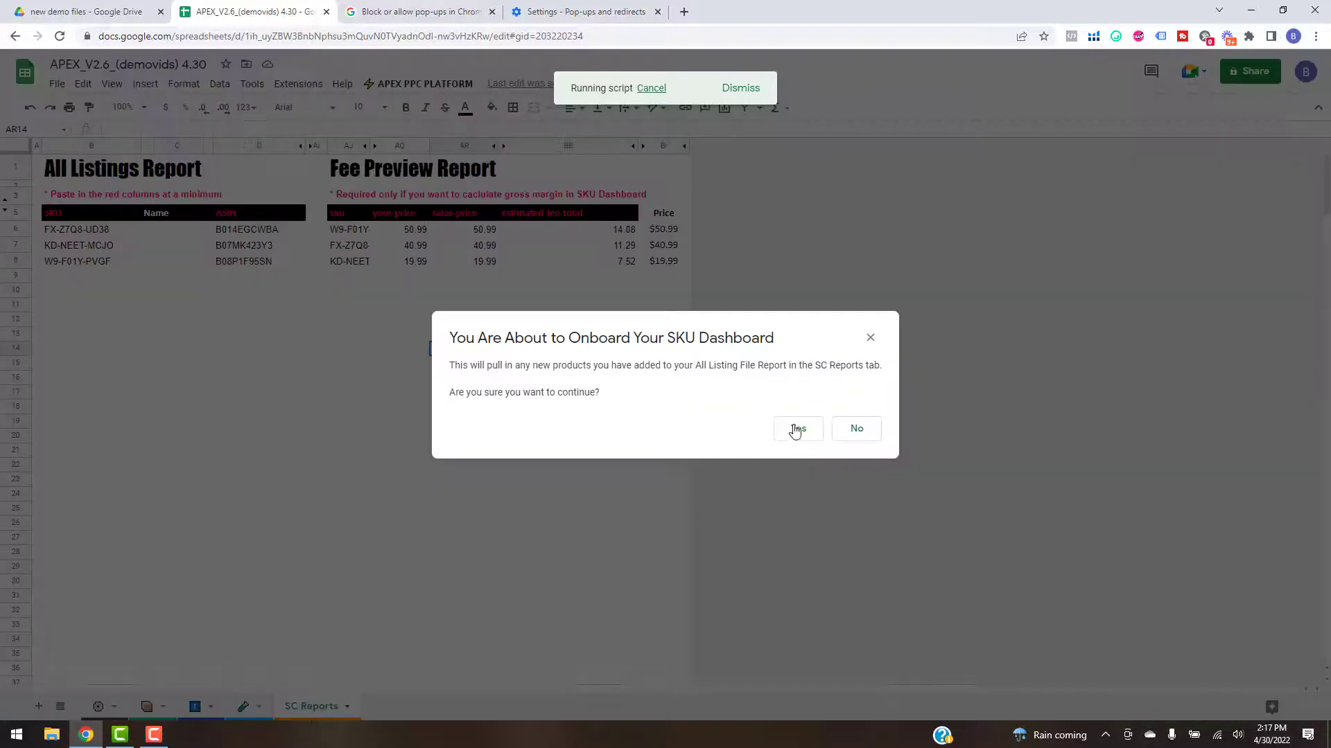
click(795, 430)
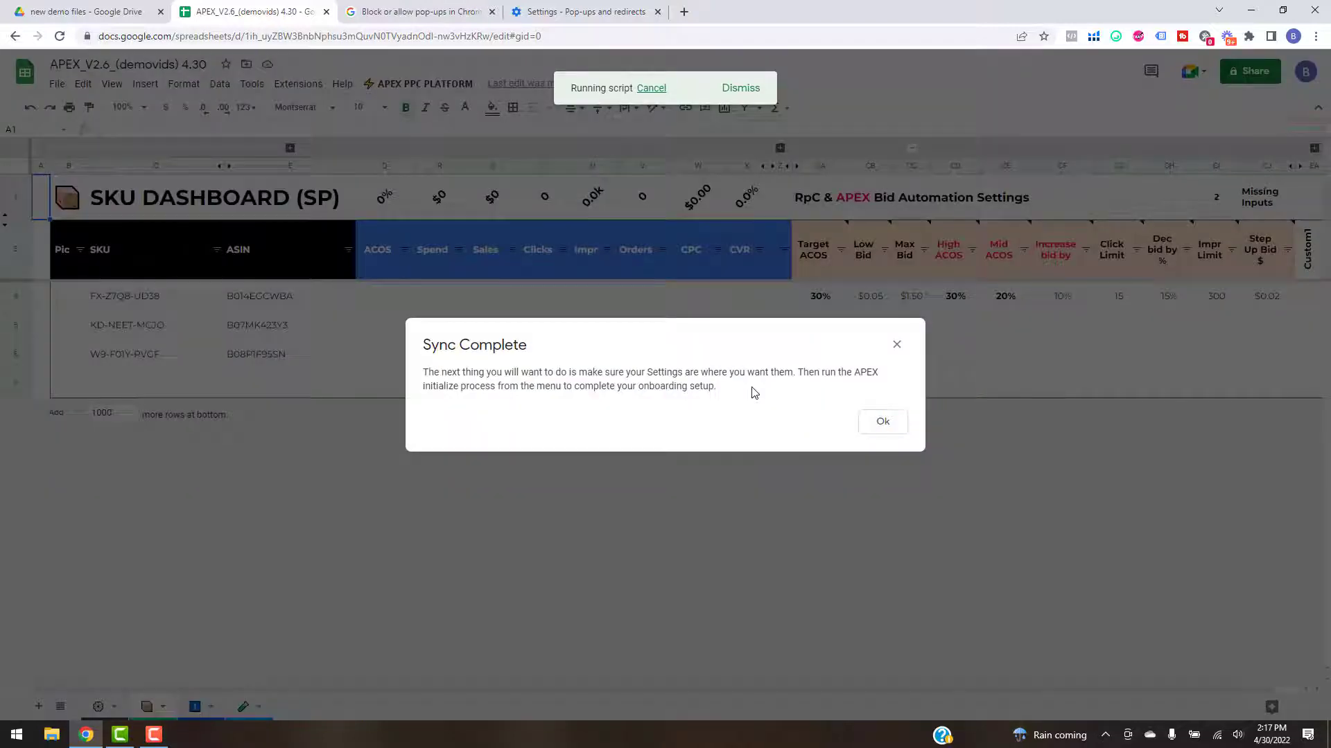
click(881, 423)
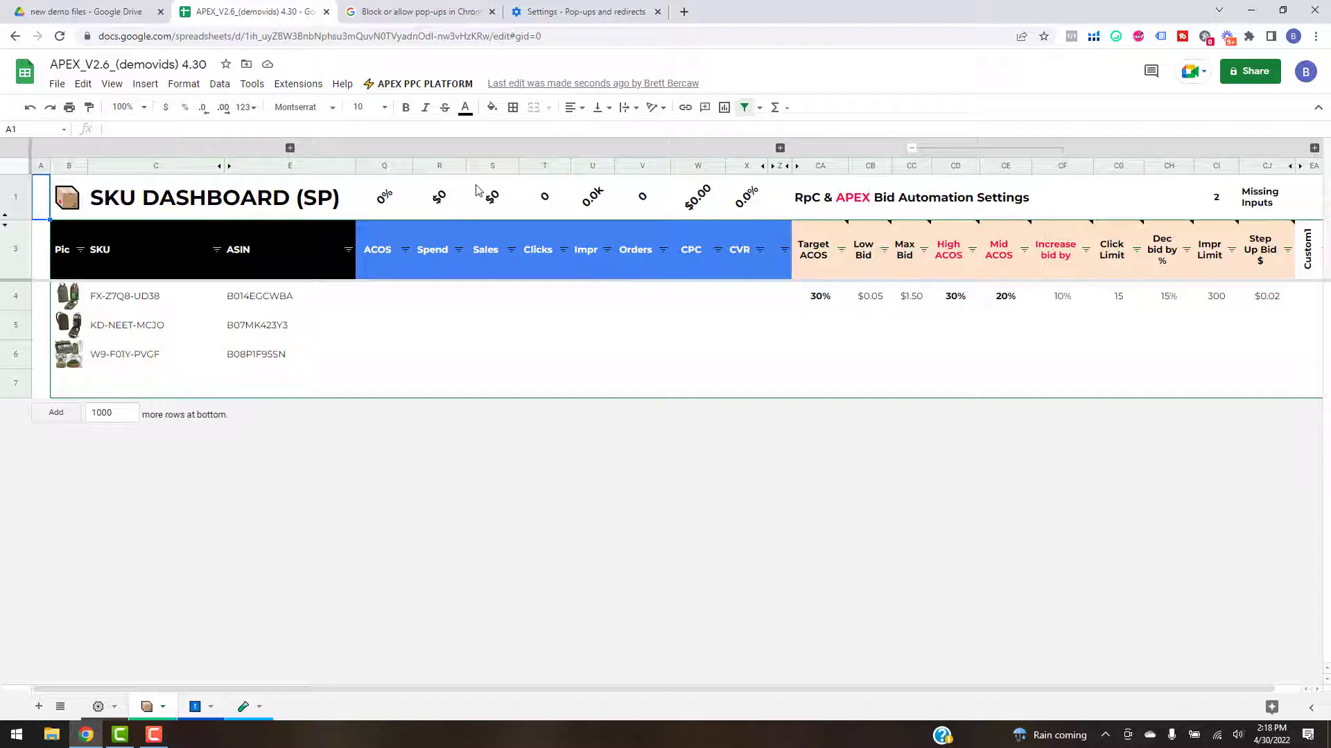
Step: Run Get Bulk Sheet from the bid optimization sequence to reach the Amazon Advertising Bulk operations page
click(438, 86)
mouse_move(467, 107)
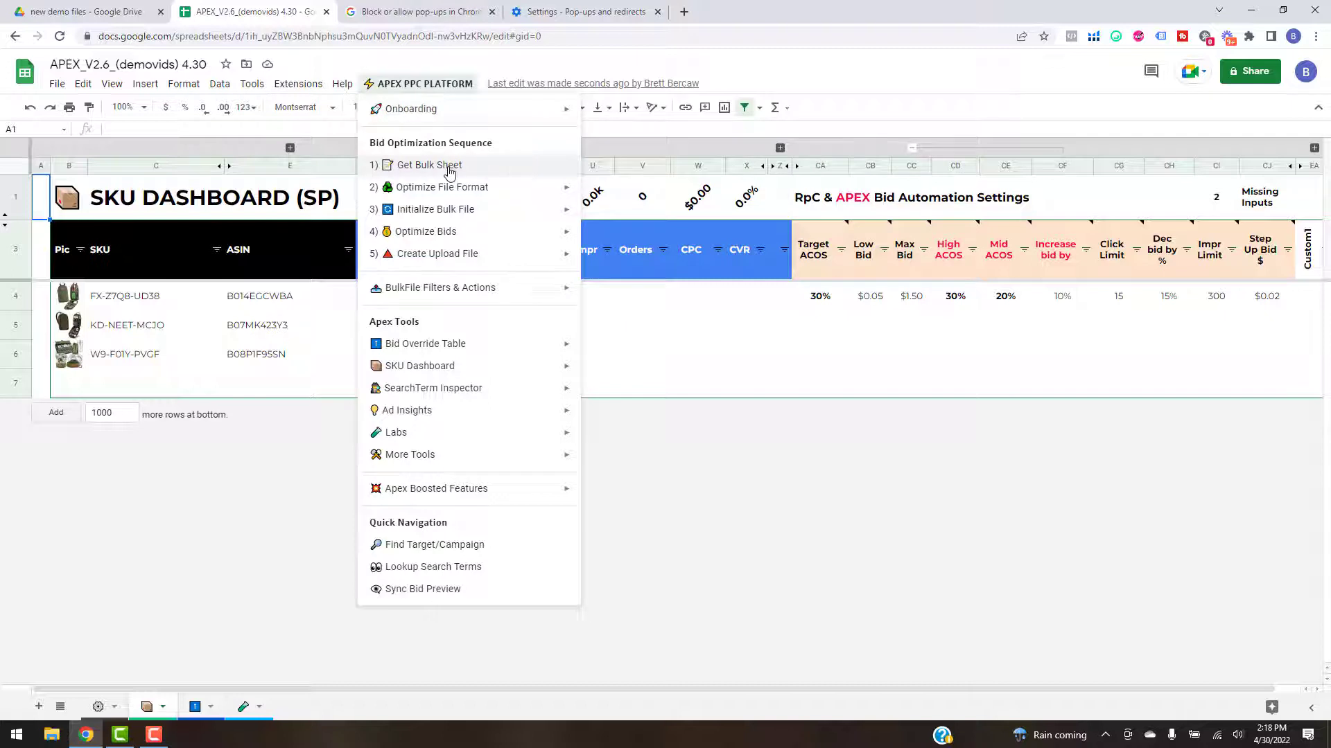
click(499, 172)
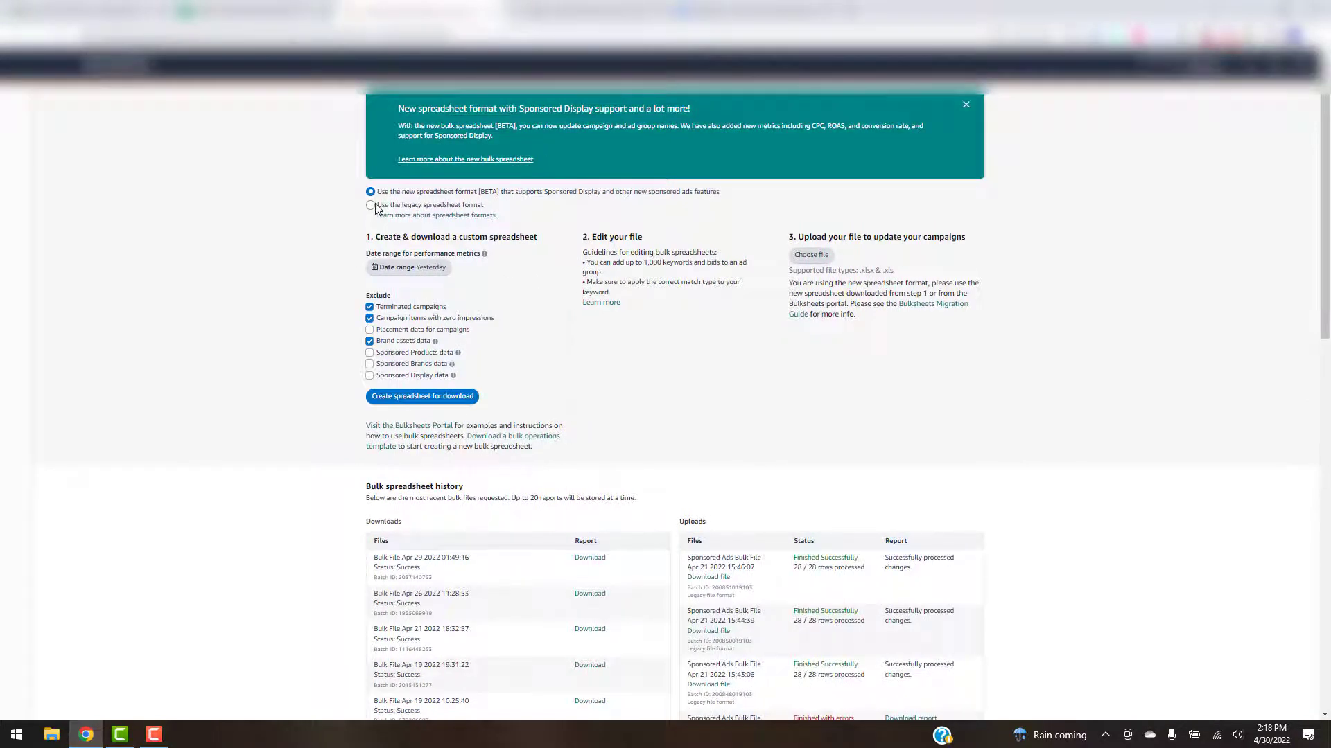
scroll(374, 208, up, 1)
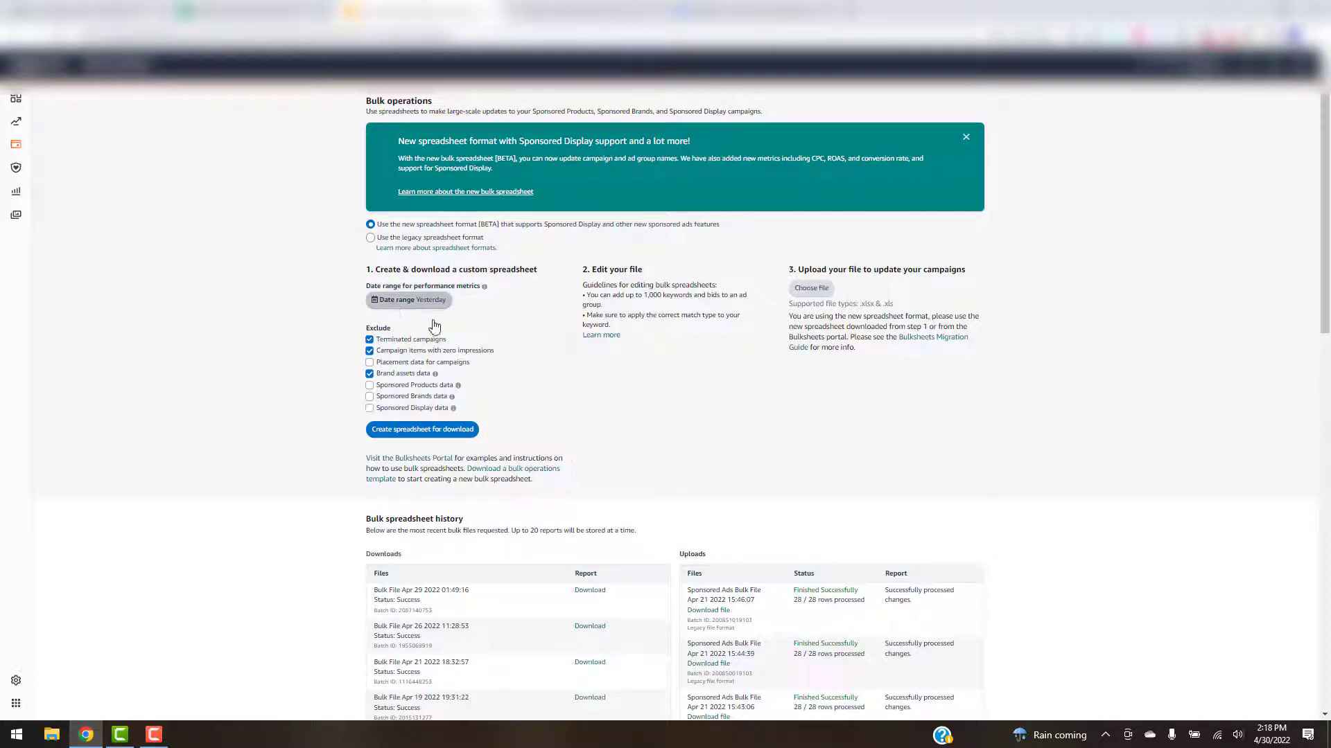
Step: Request a bulk spreadsheet for the last 60 days that includes campaign items with zero impressions and excludes Sponsored Display data
click(412, 301)
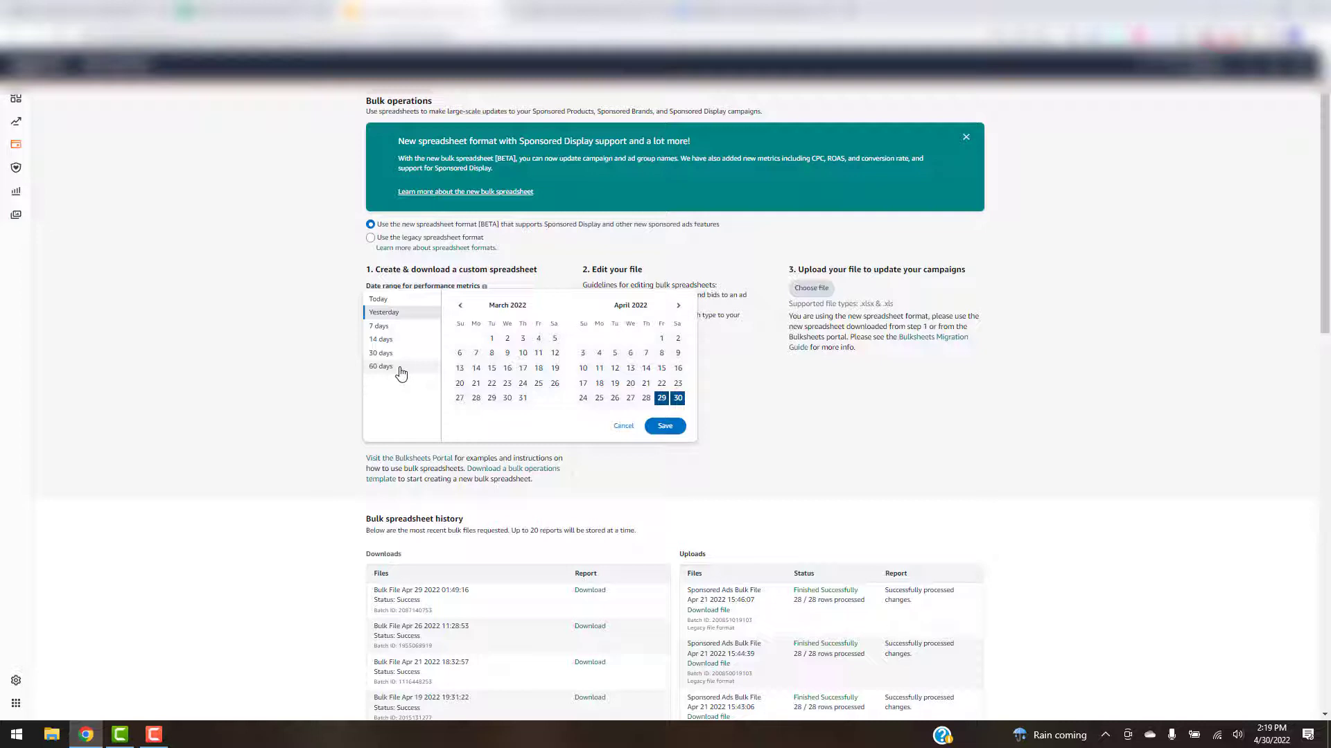
click(422, 367)
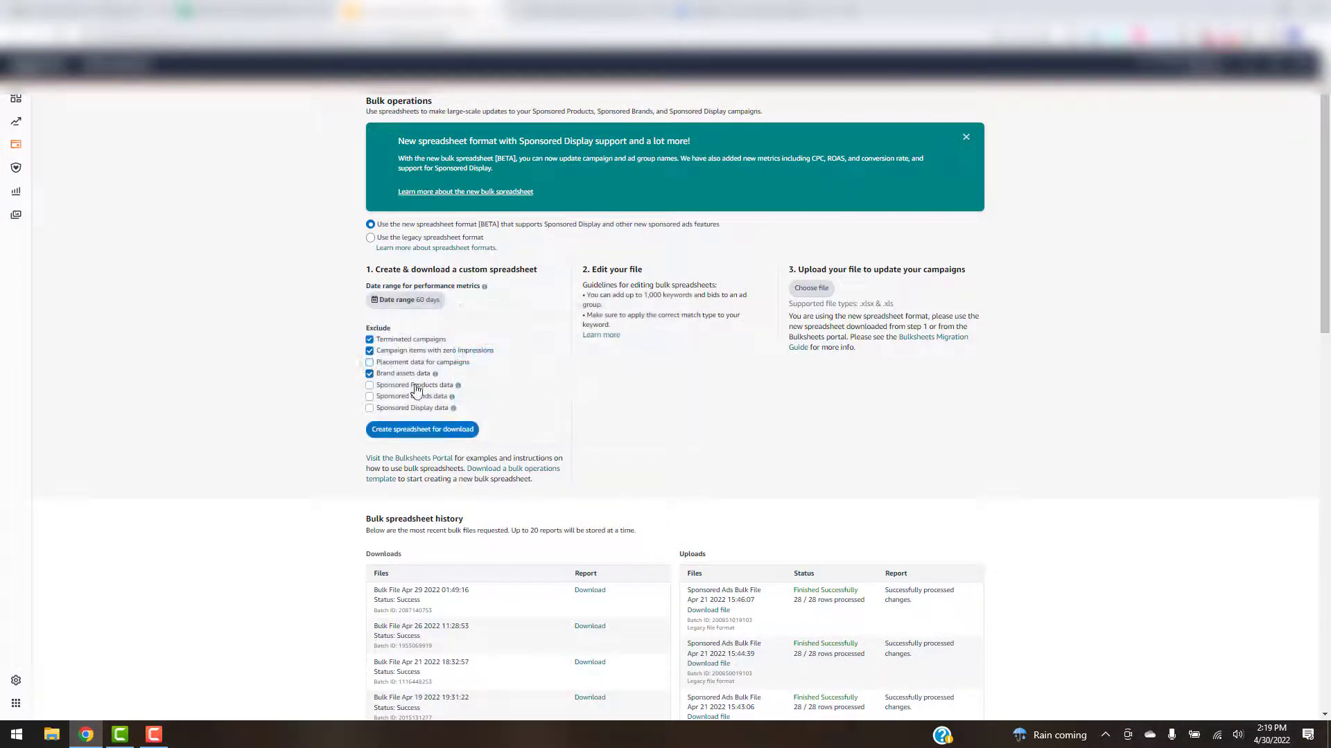
click(370, 352)
click(370, 409)
click(431, 435)
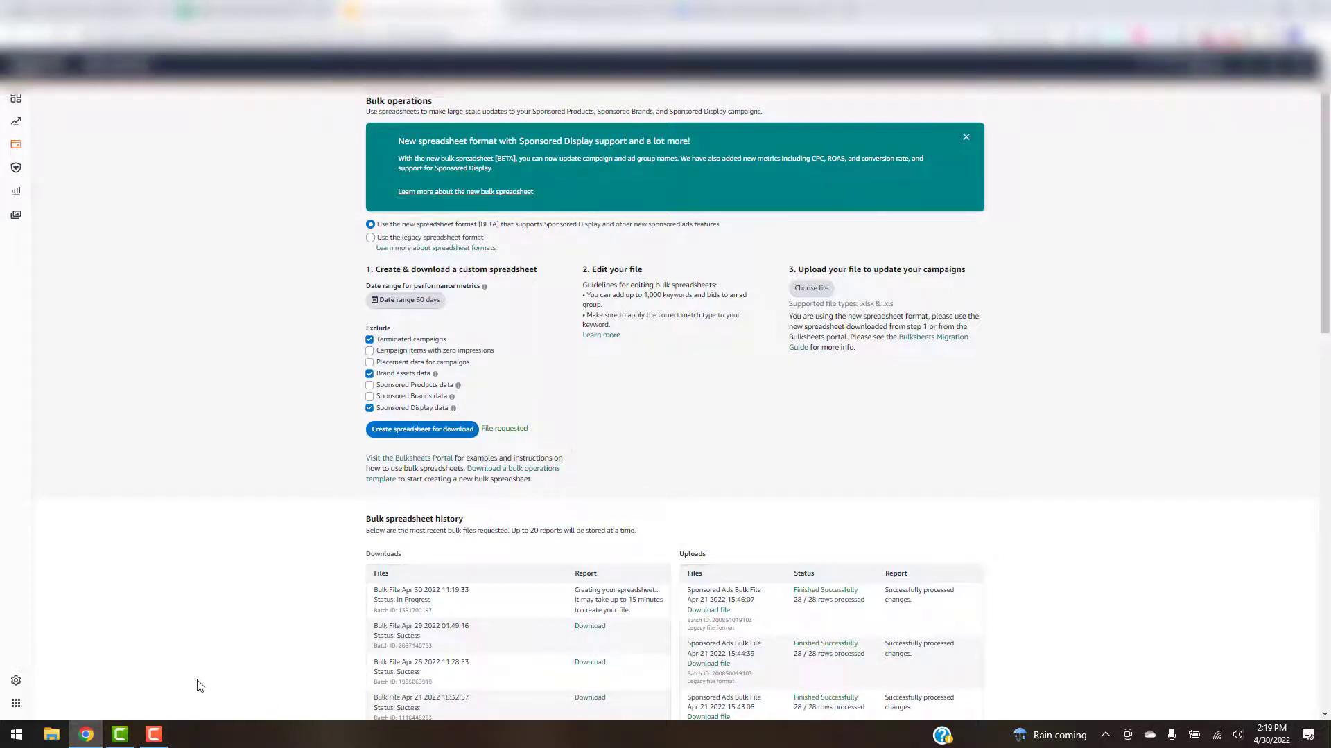
Step: Switch back to the APEX_V2.6 spreadsheet and start importing a file
click(278, 12)
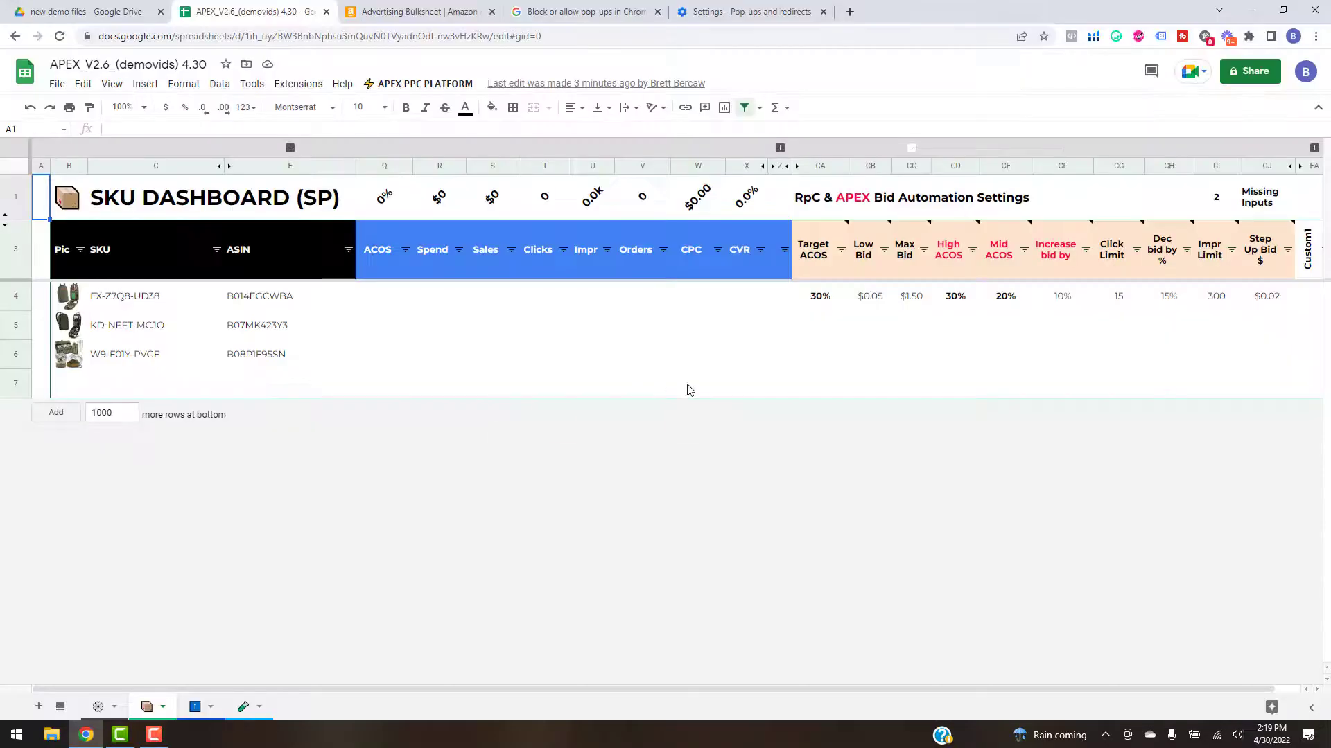
click(54, 84)
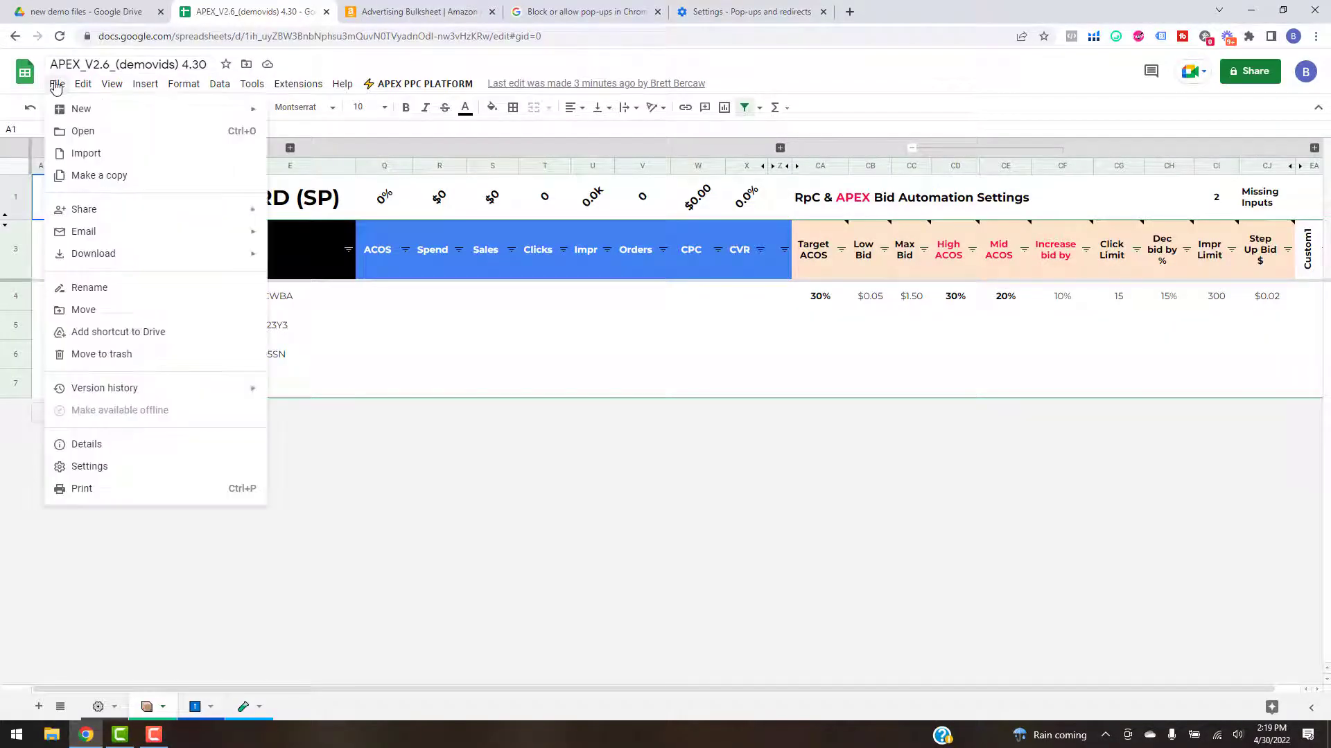
click(86, 153)
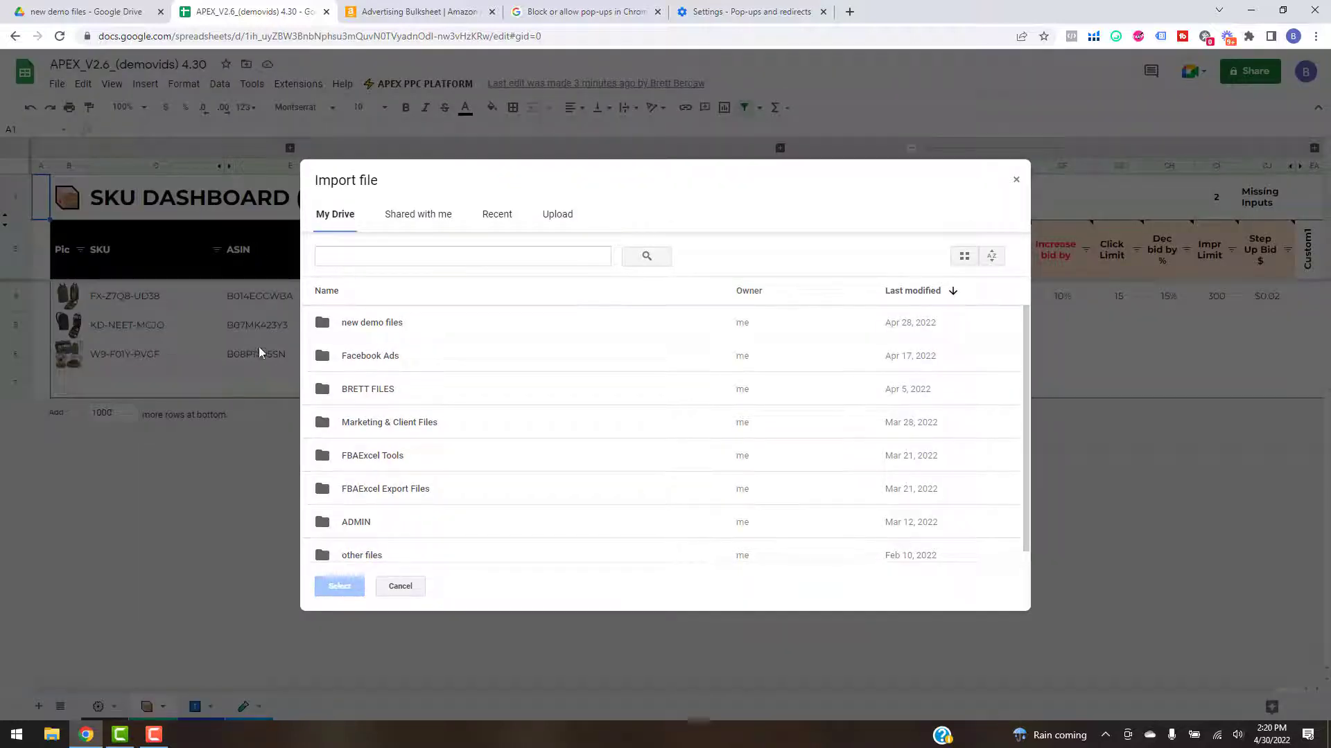
double_click(399, 457)
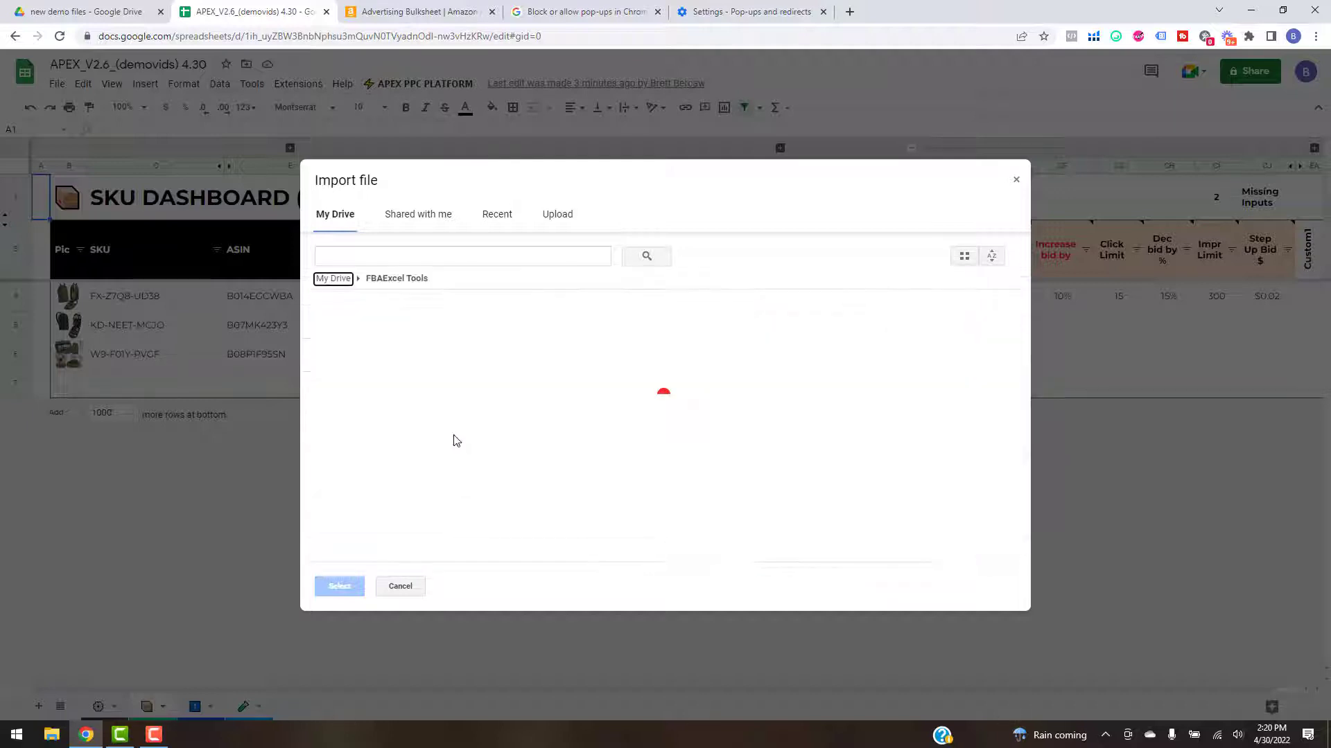
scroll(392, 447, down, 3)
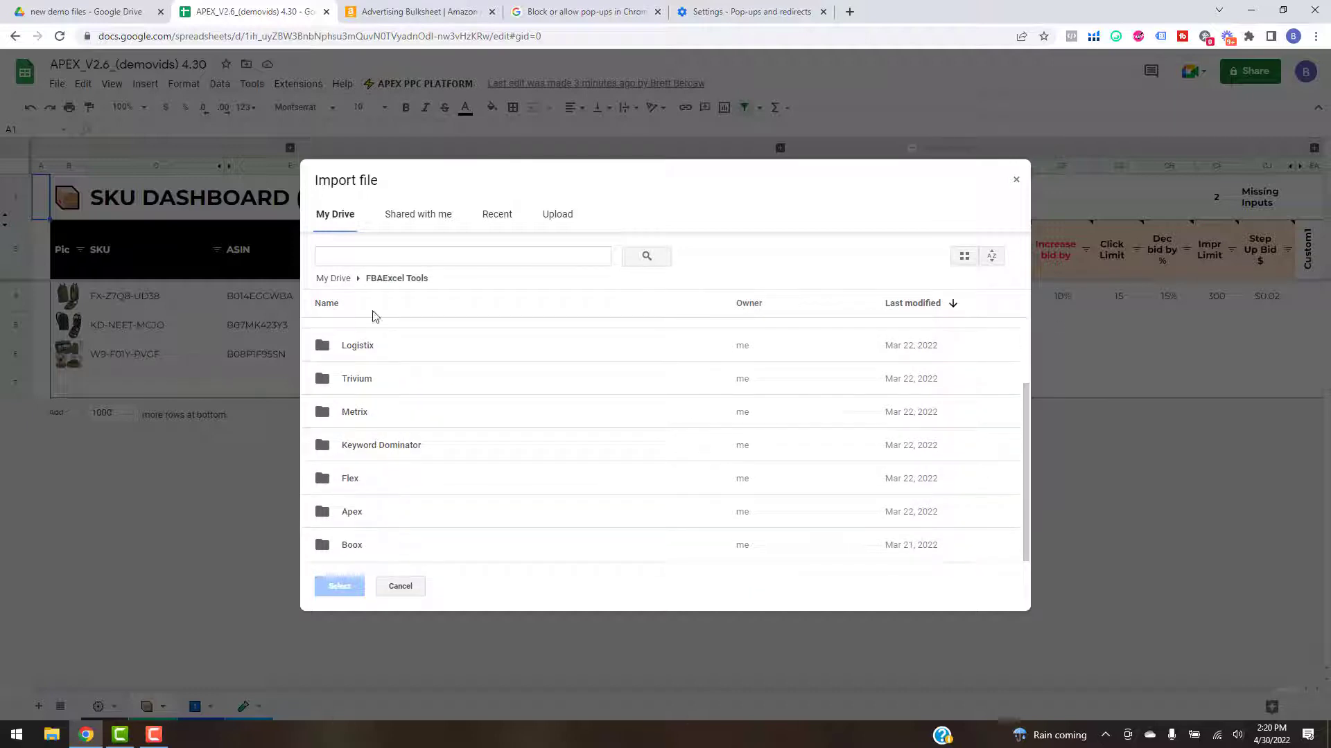
click(339, 277)
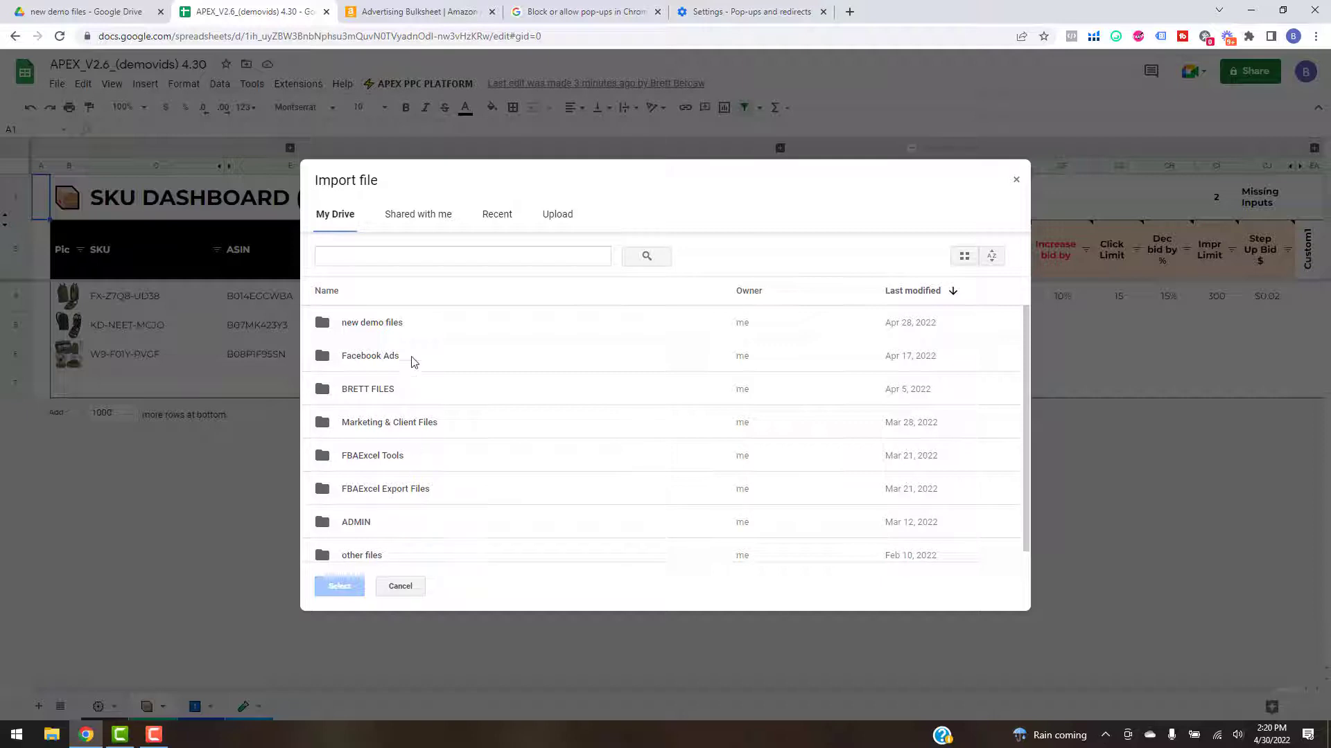
double_click(395, 324)
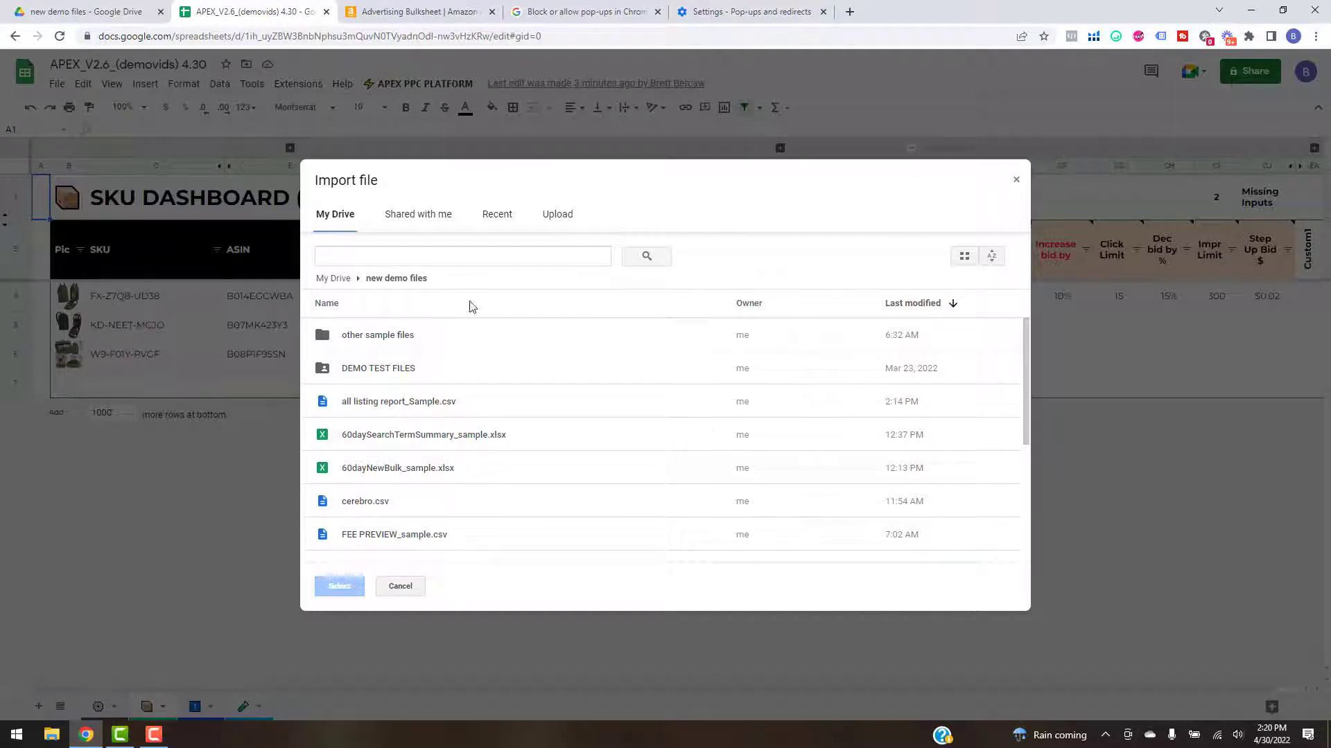
click(556, 216)
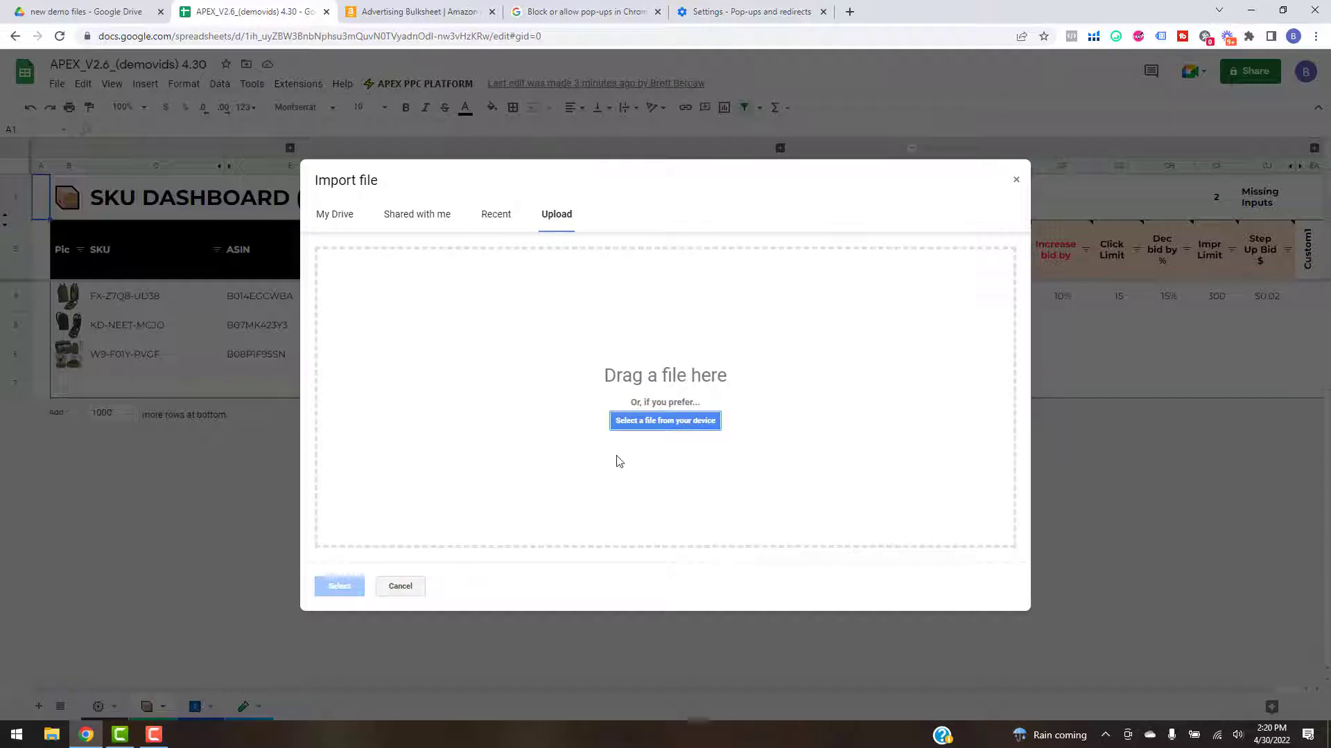
click(337, 220)
Step: Import 60dayNewBulk_sample.xlsx from the new demo files folder in My Drive as new sheets, without importing its theme
double_click(380, 330)
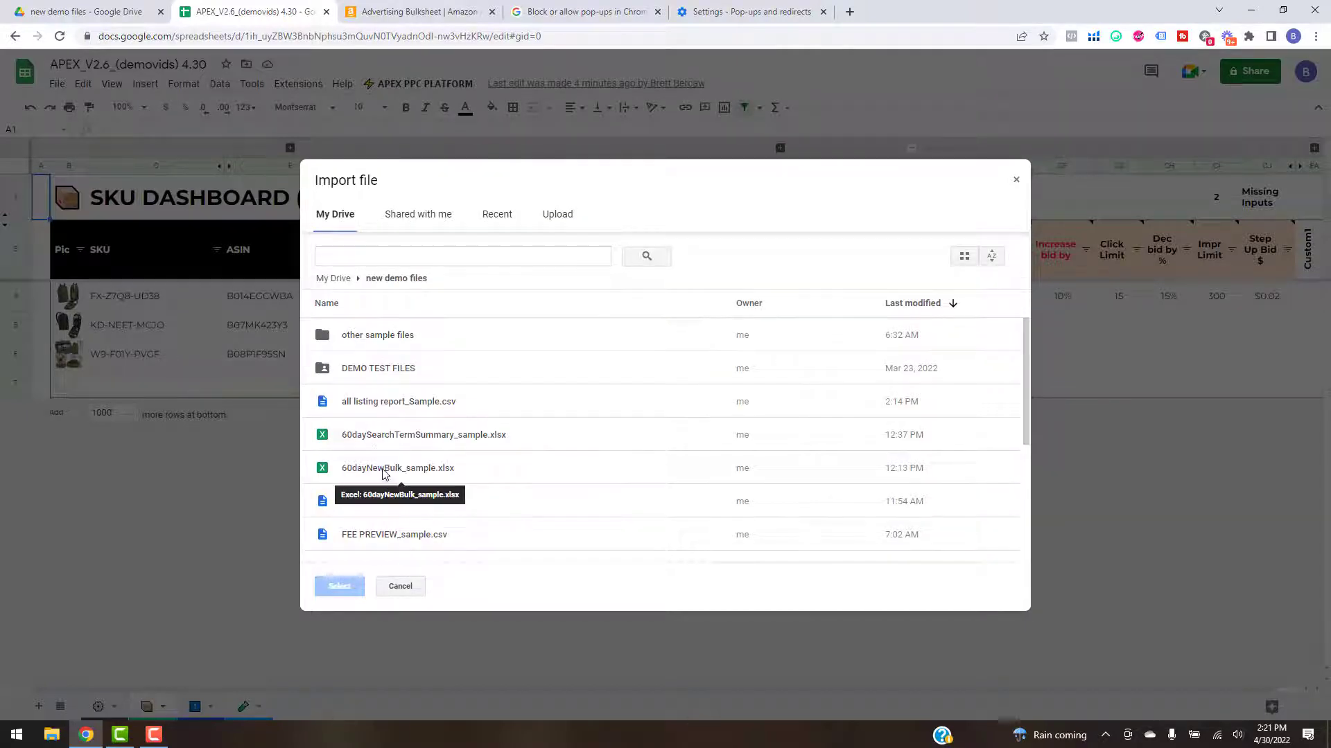
click(350, 468)
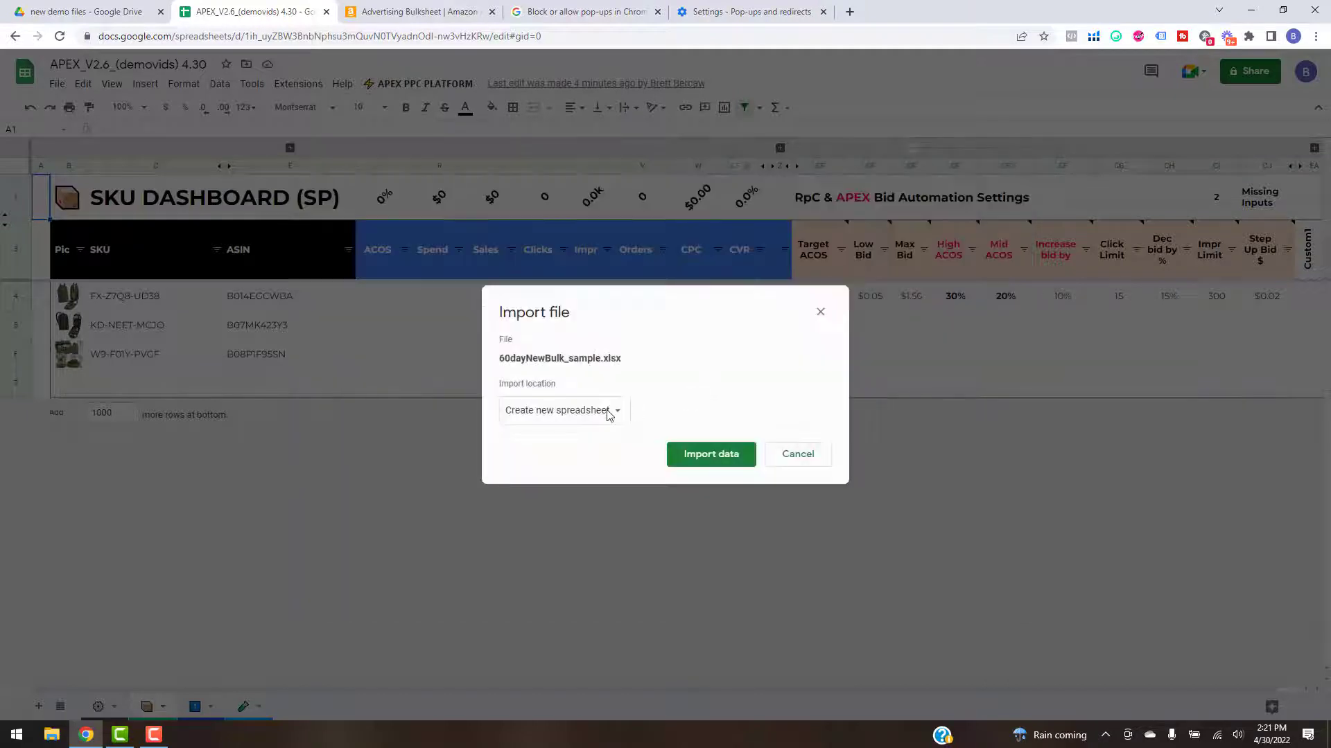
click(623, 419)
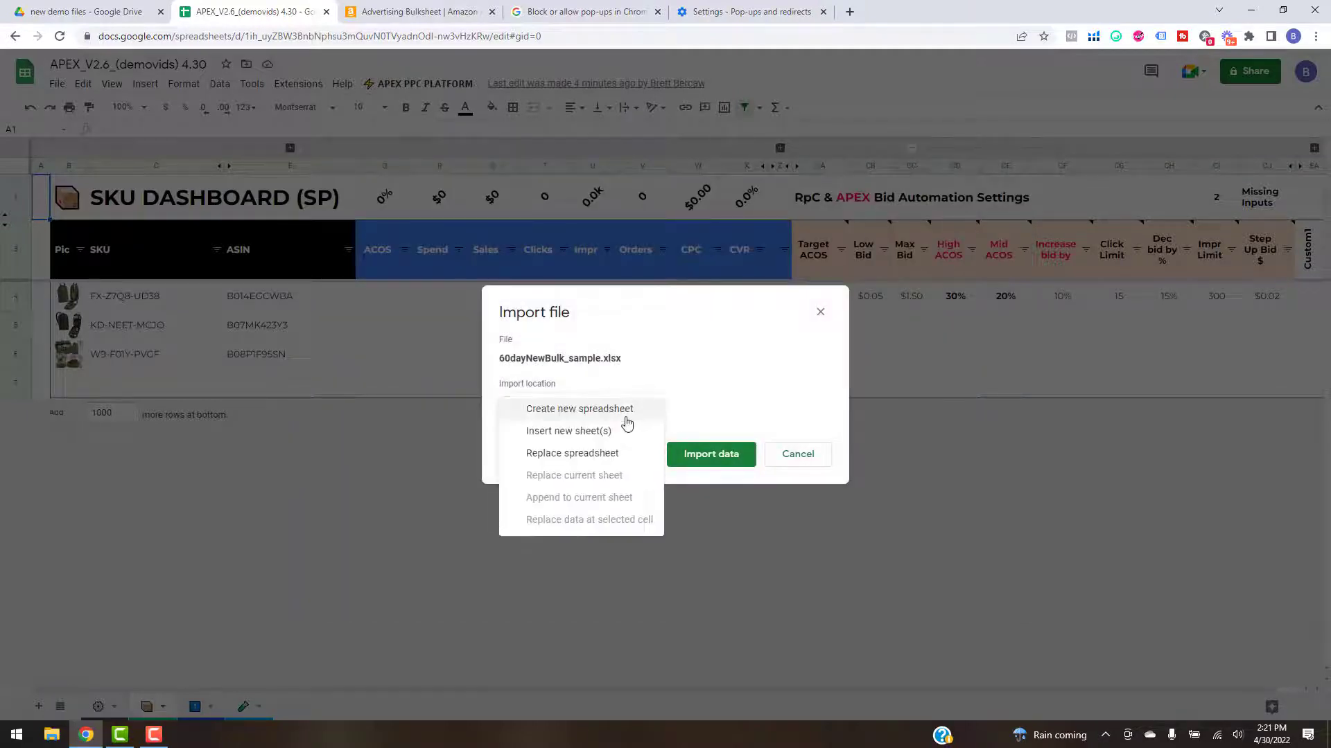
click(563, 432)
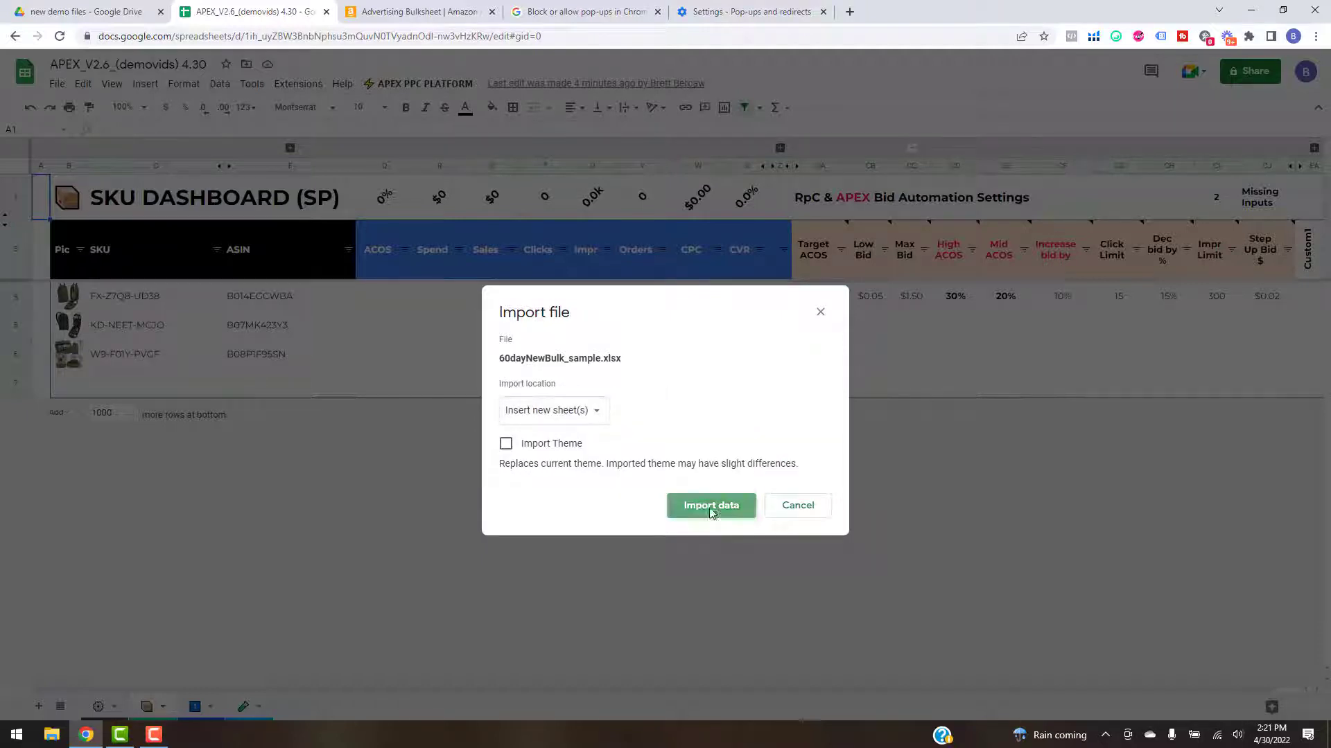
click(710, 511)
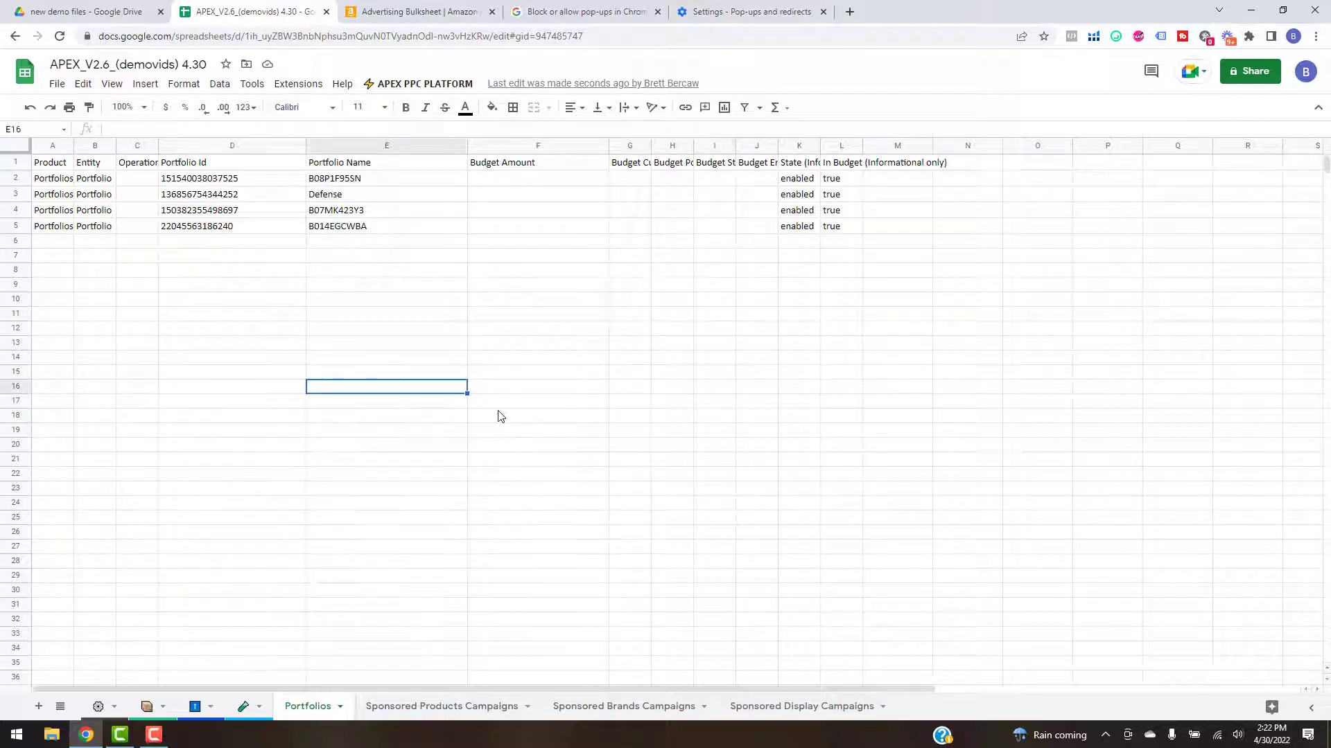
click(396, 84)
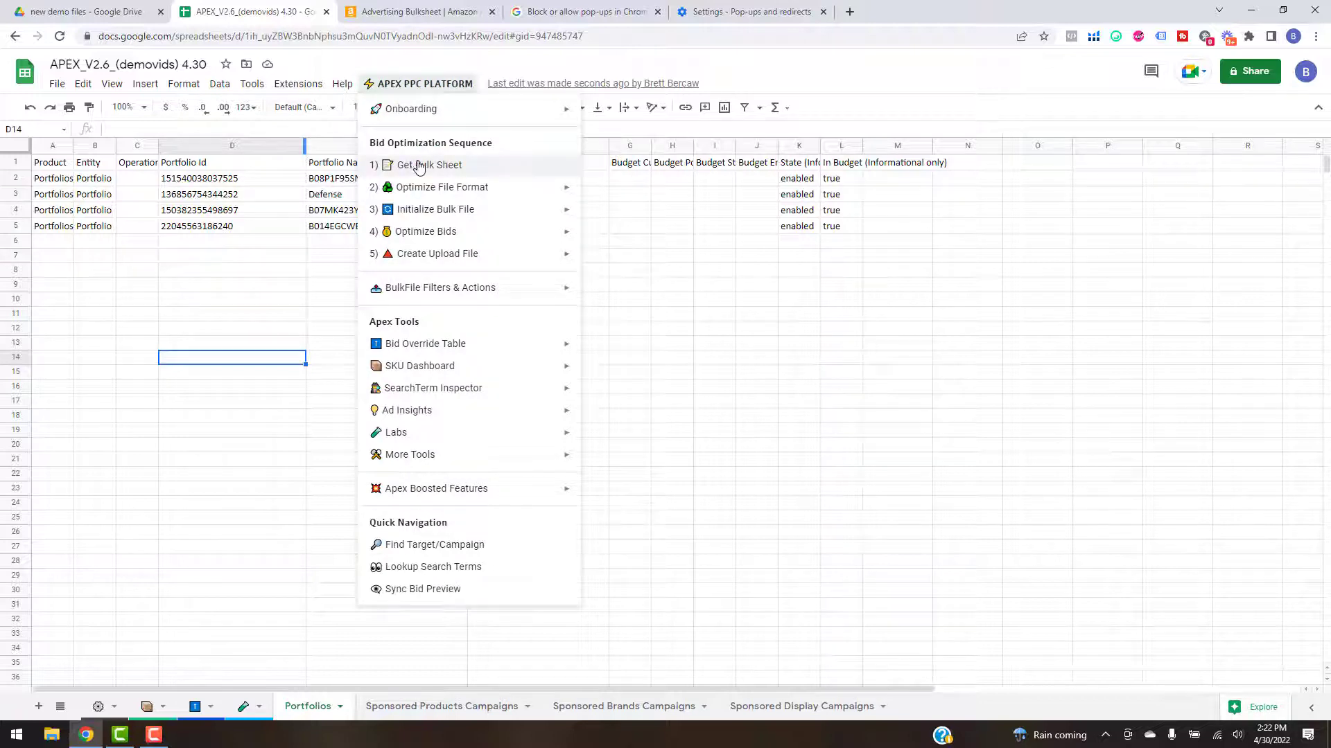
mouse_move(426, 194)
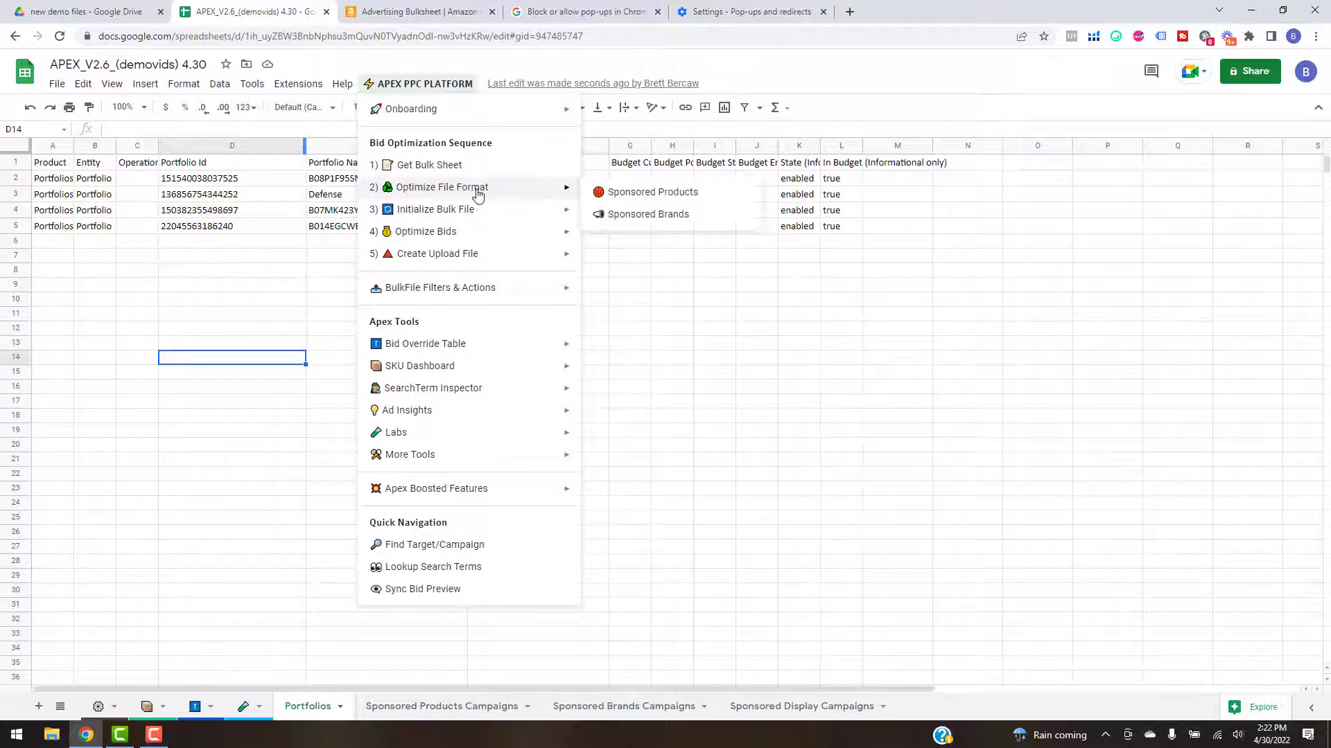
click(671, 372)
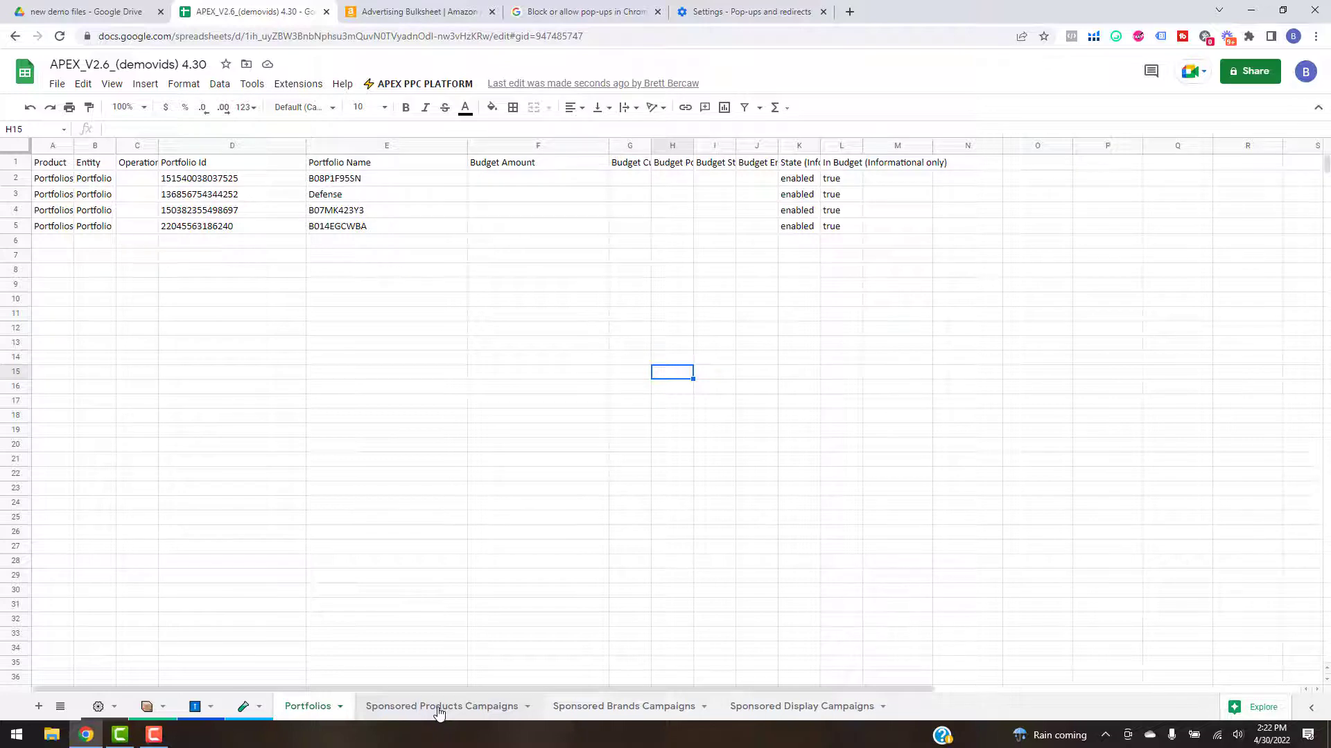
Step: Run Optimize File Format for Sponsored Products on the Sponsored Products Campaigns sheet, keeping the paused rows
click(439, 714)
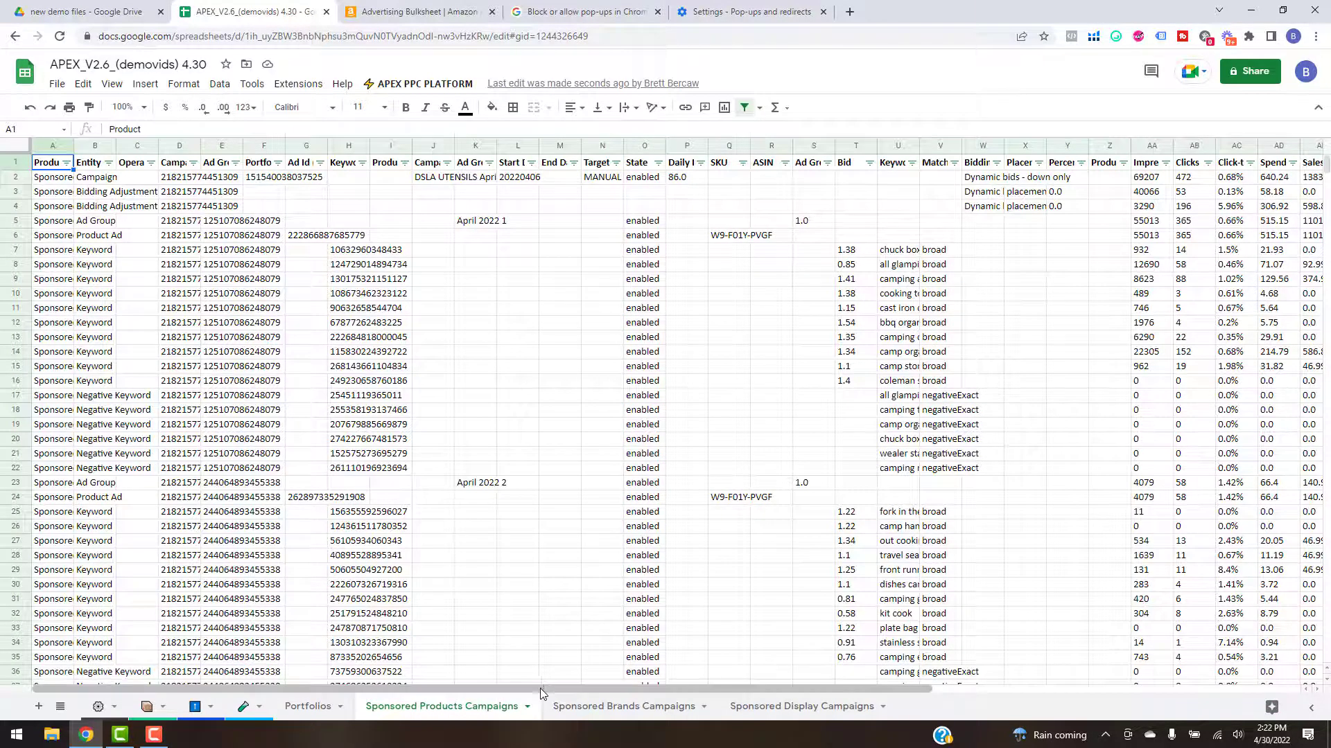
drag(539, 688, 185, 650)
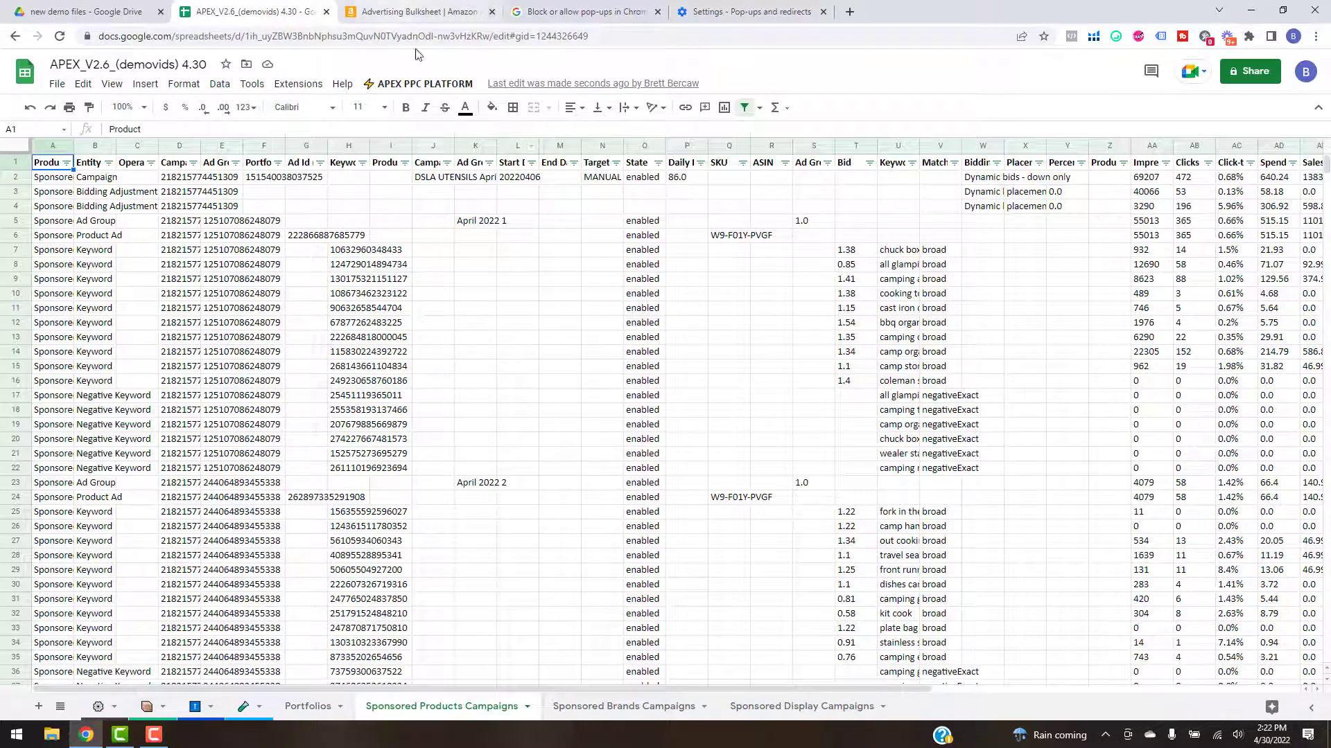
click(419, 84)
mouse_move(463, 193)
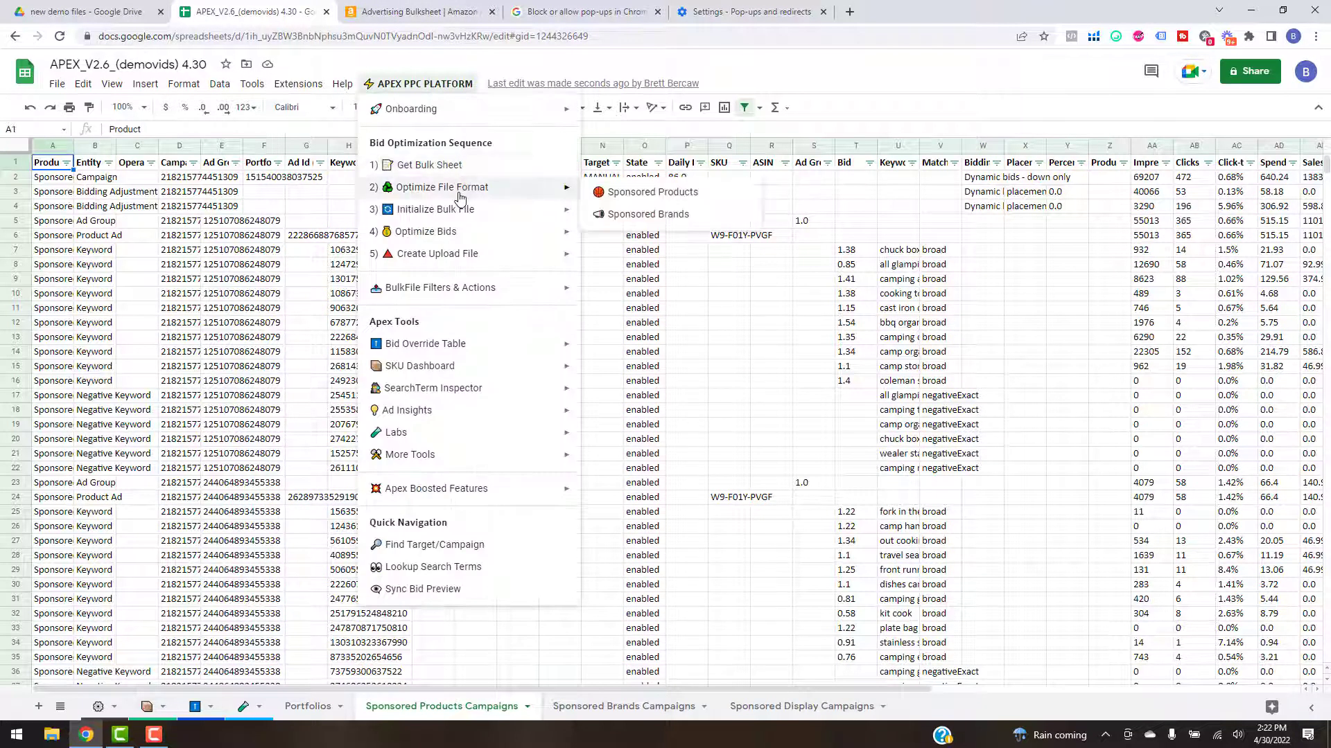
click(625, 197)
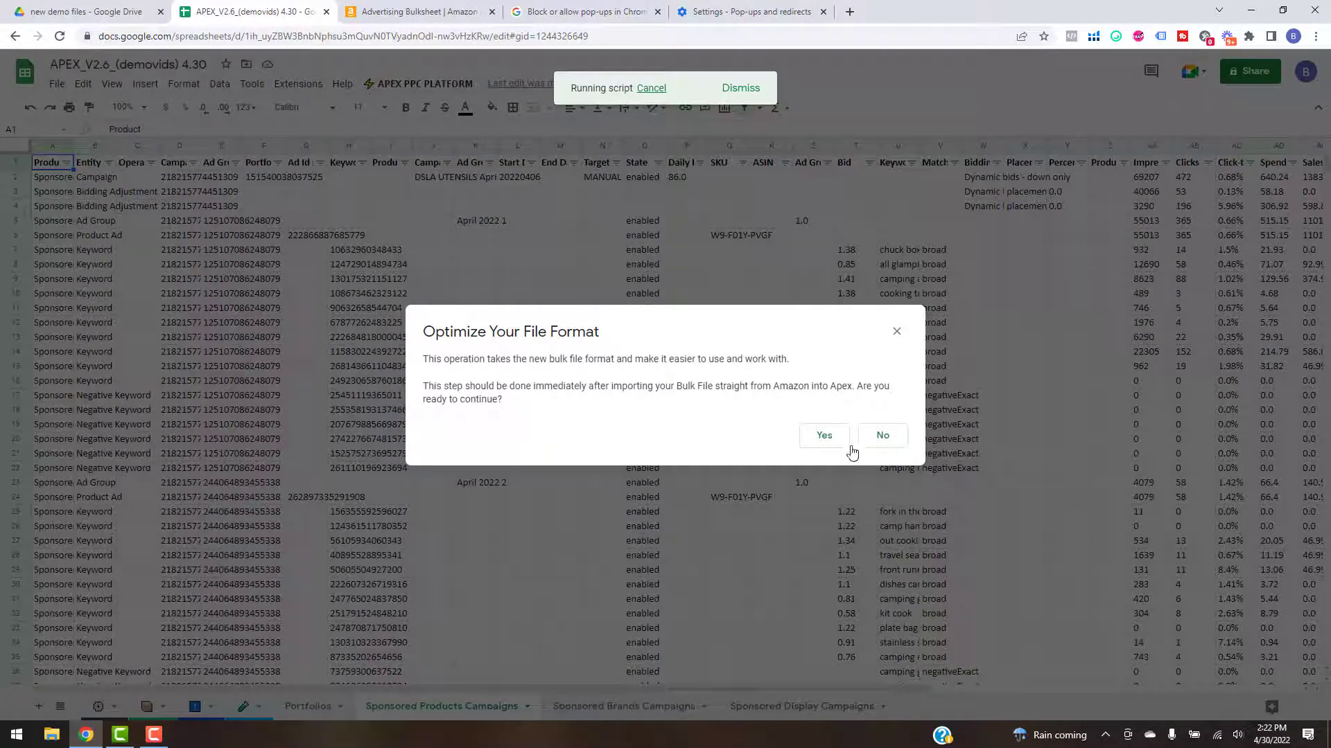
click(813, 445)
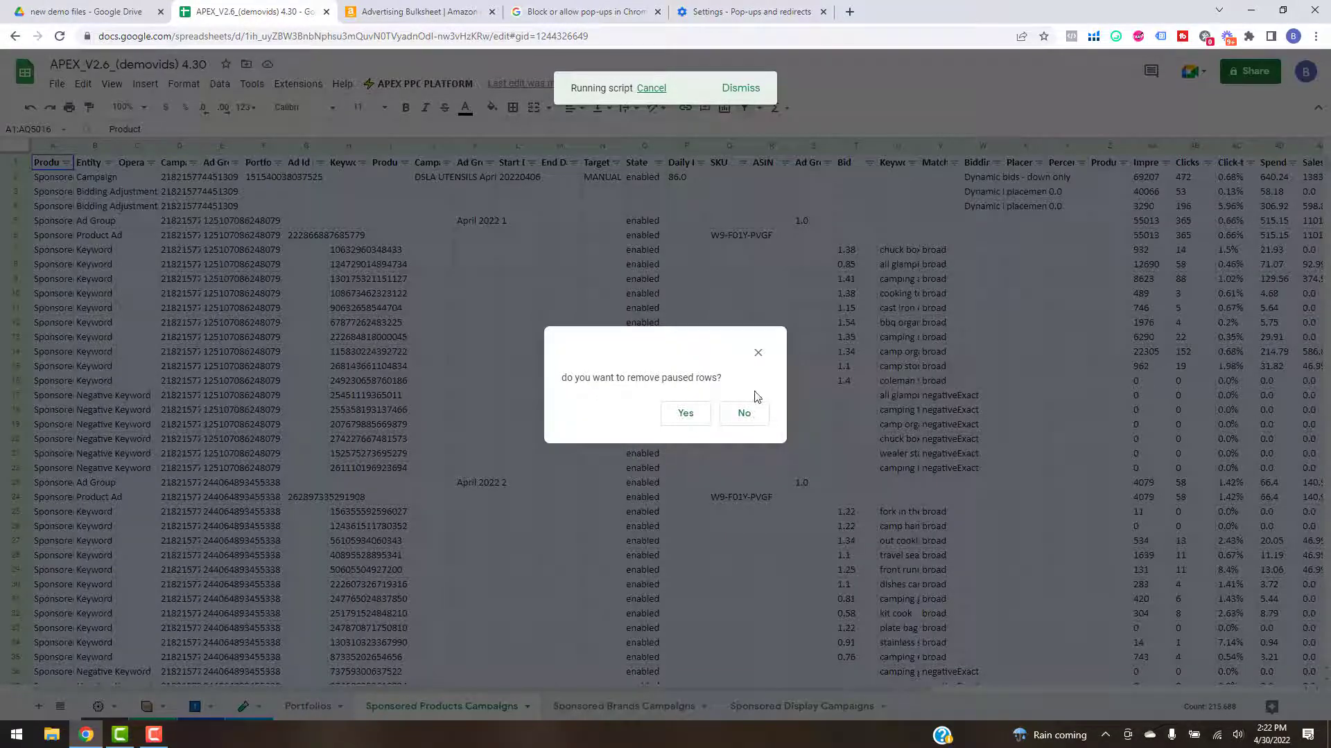
click(744, 414)
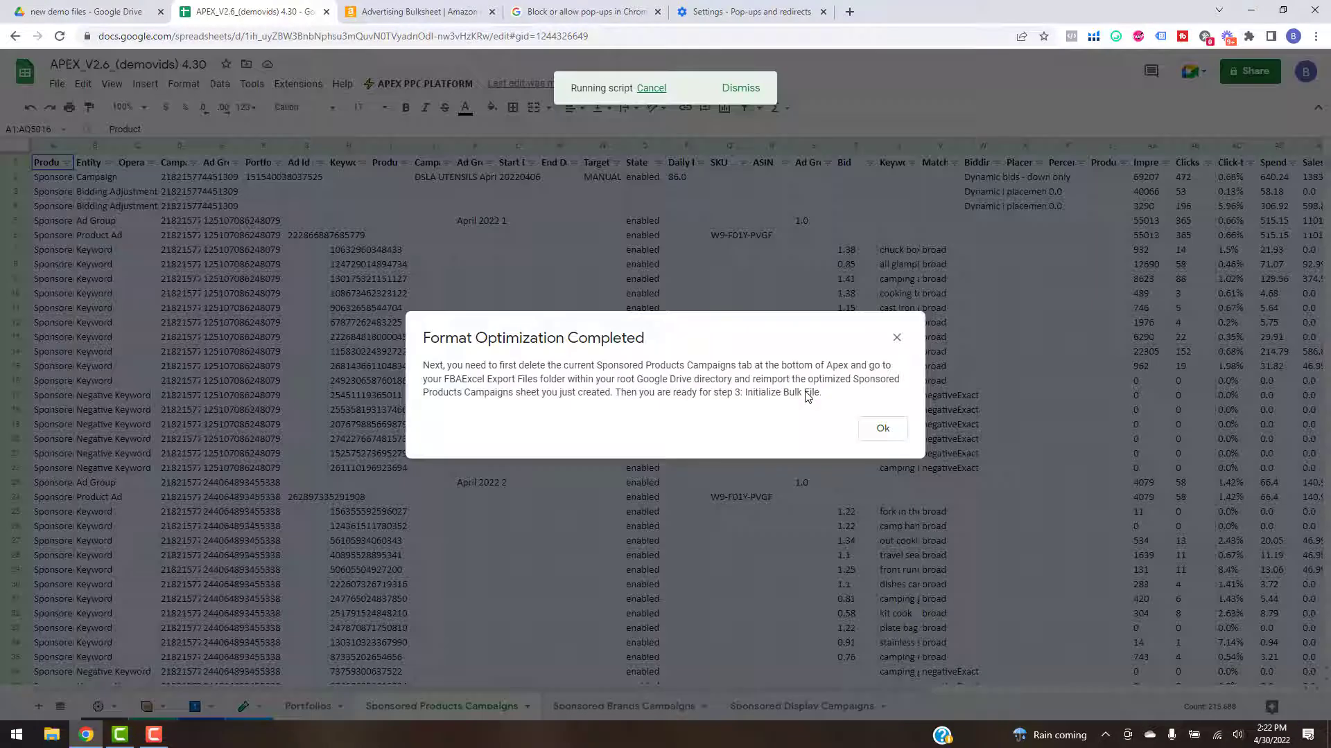
click(883, 430)
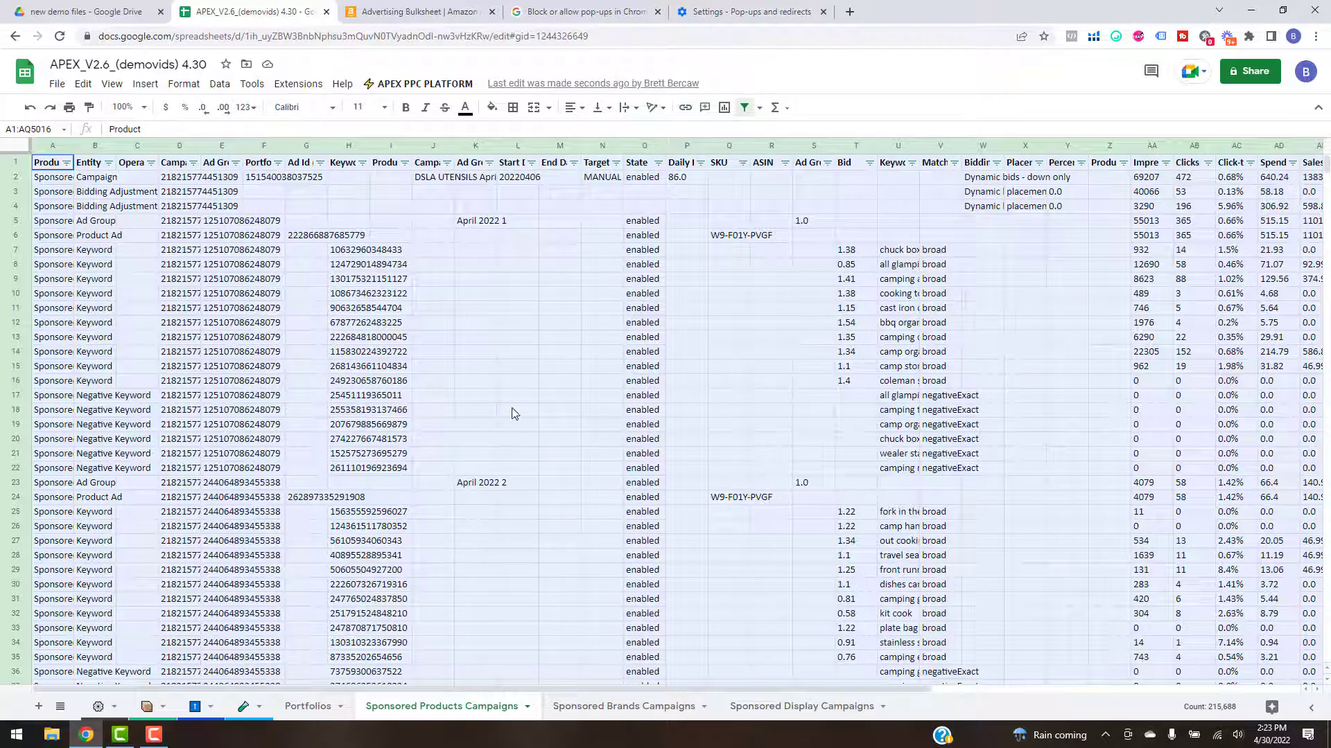
Step: Delete the original Sponsored Products Campaigns sheet from the spreadsheet
click(528, 708)
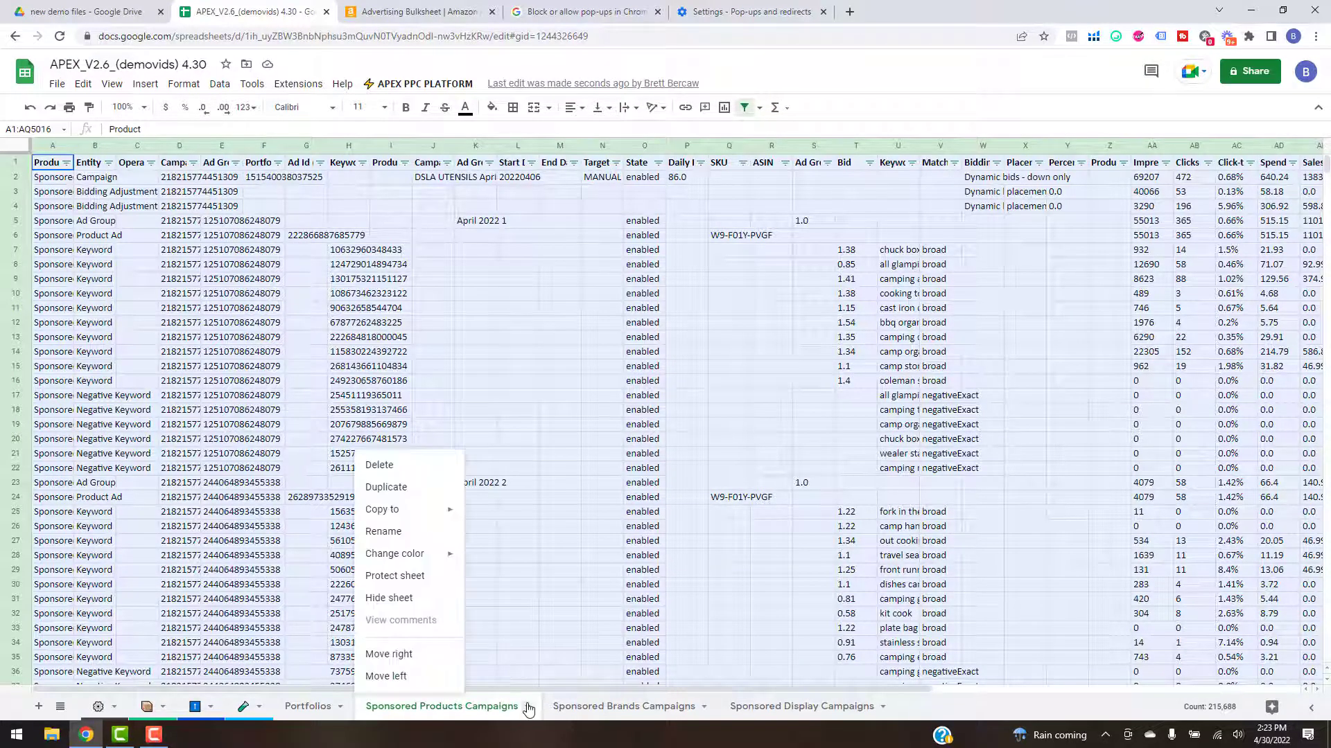
click(390, 469)
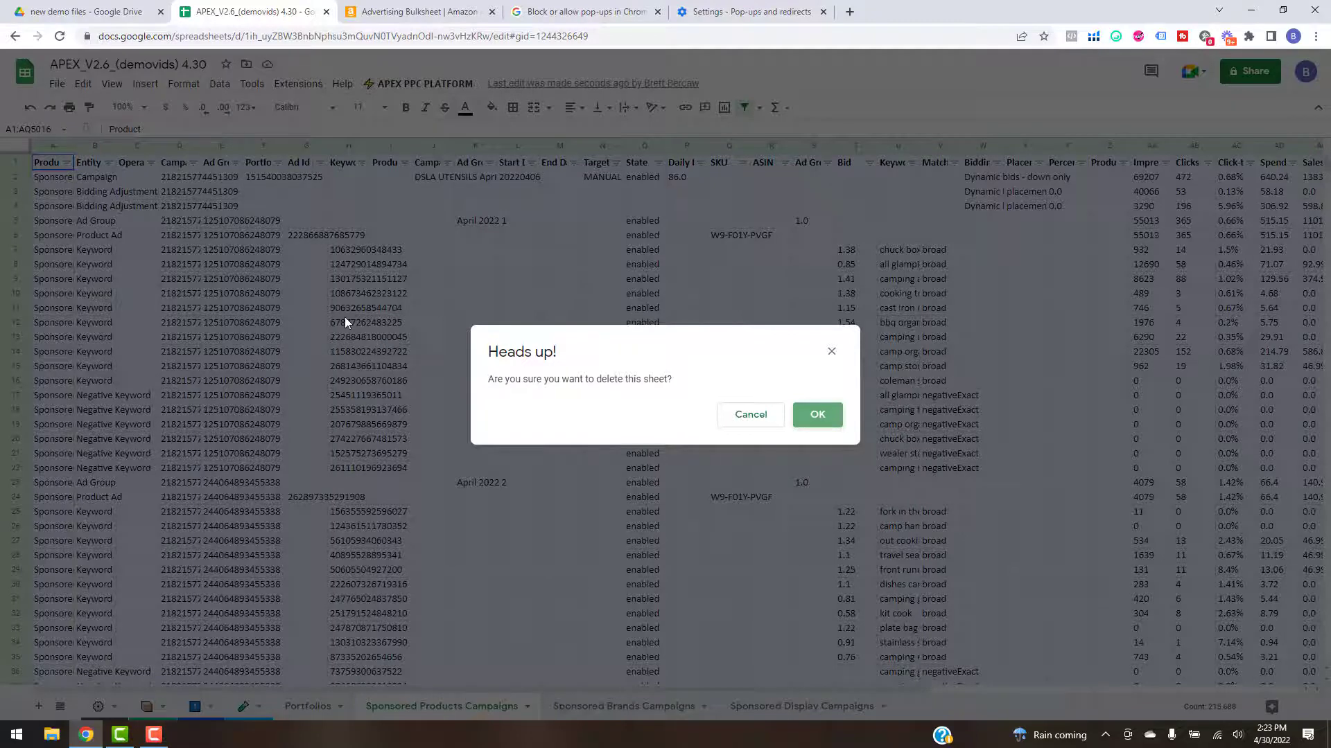
key(Return)
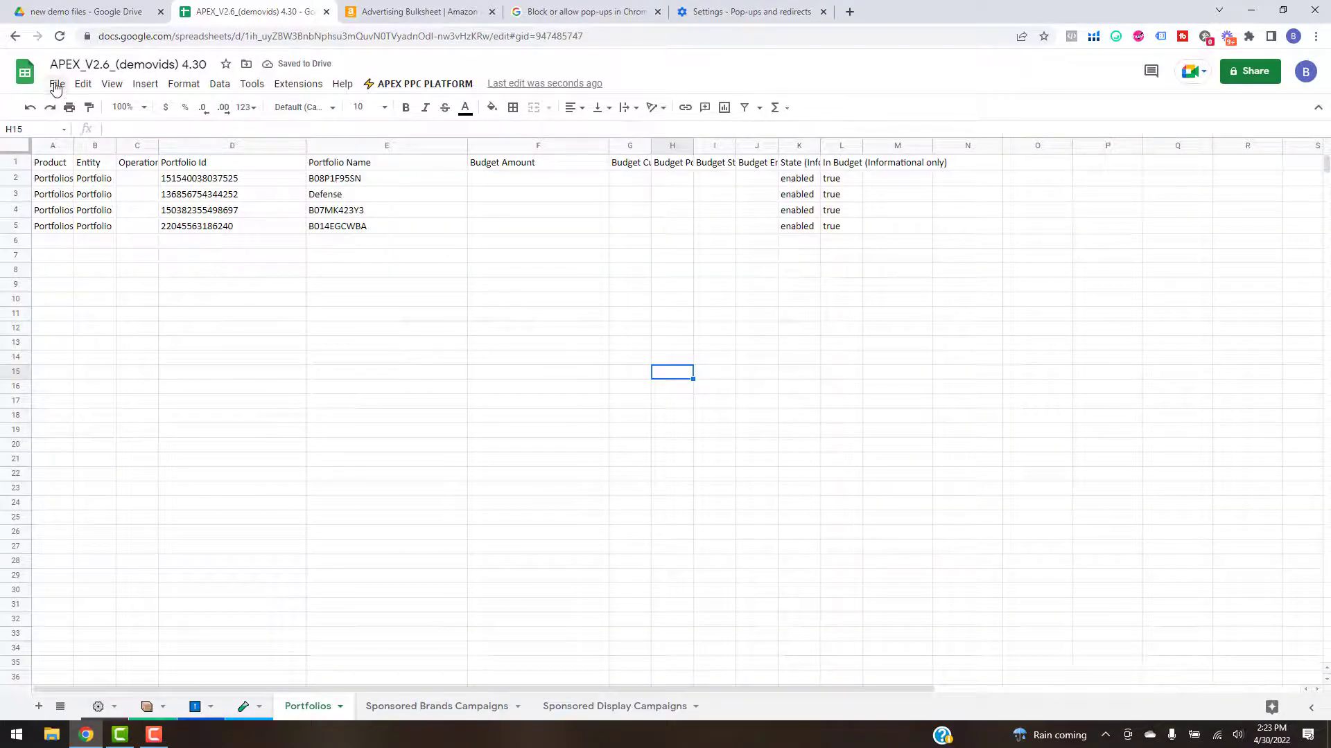
Step: Import the newest Sponsored Products Campaigns.csv from the FBAExcel Export Files folder in My Drive as a new sheet
click(56, 85)
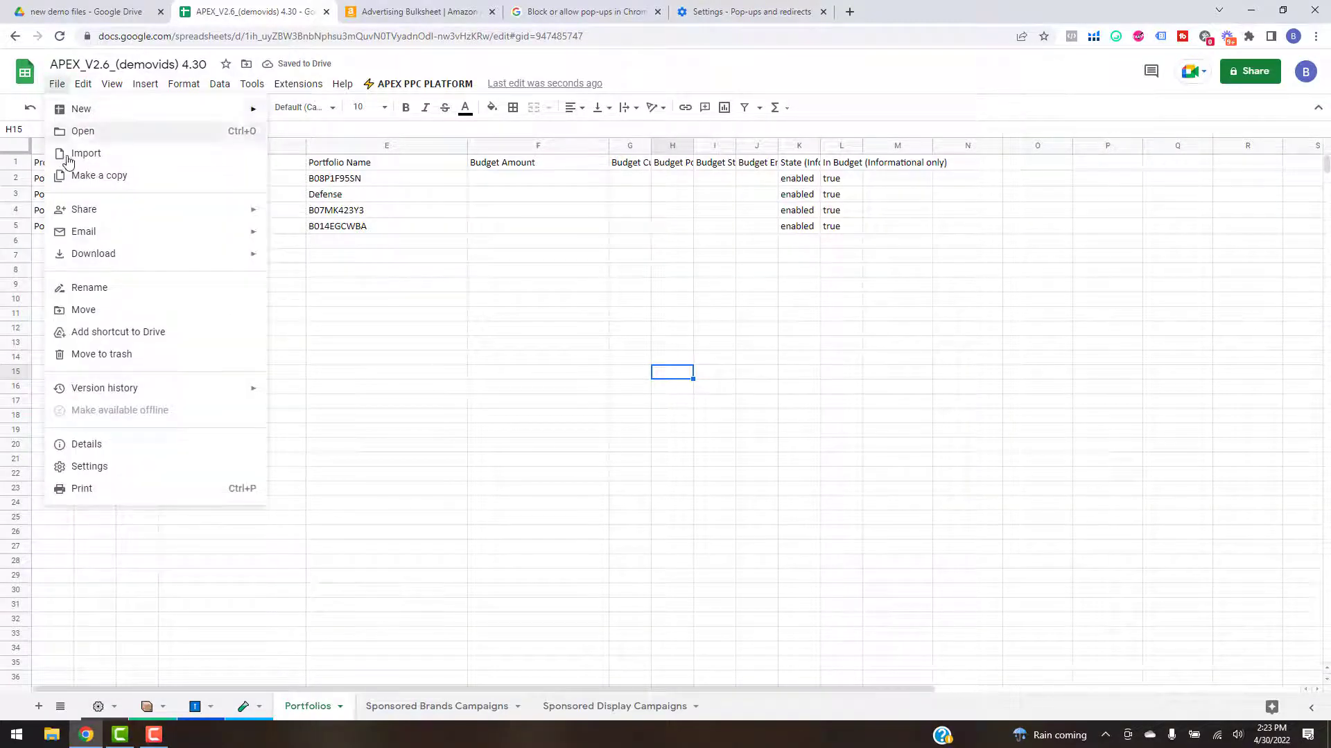
click(142, 160)
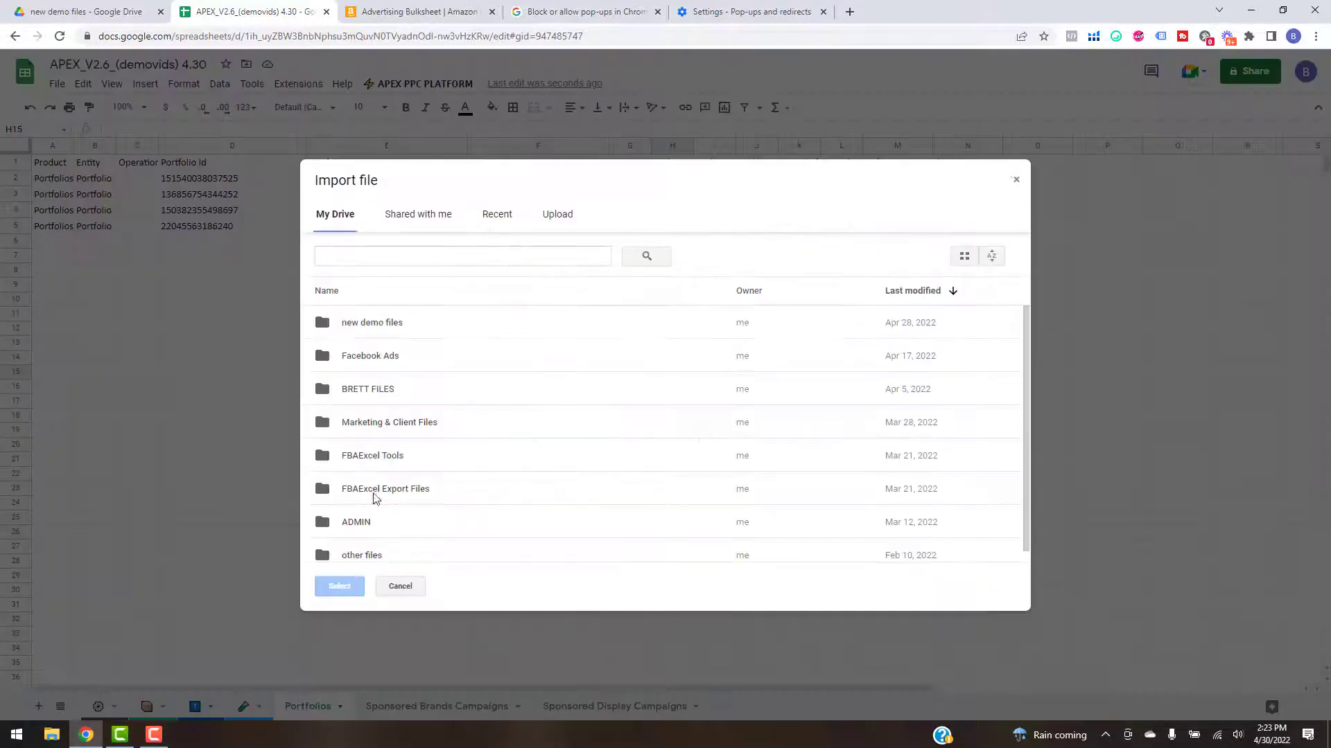
double_click(383, 496)
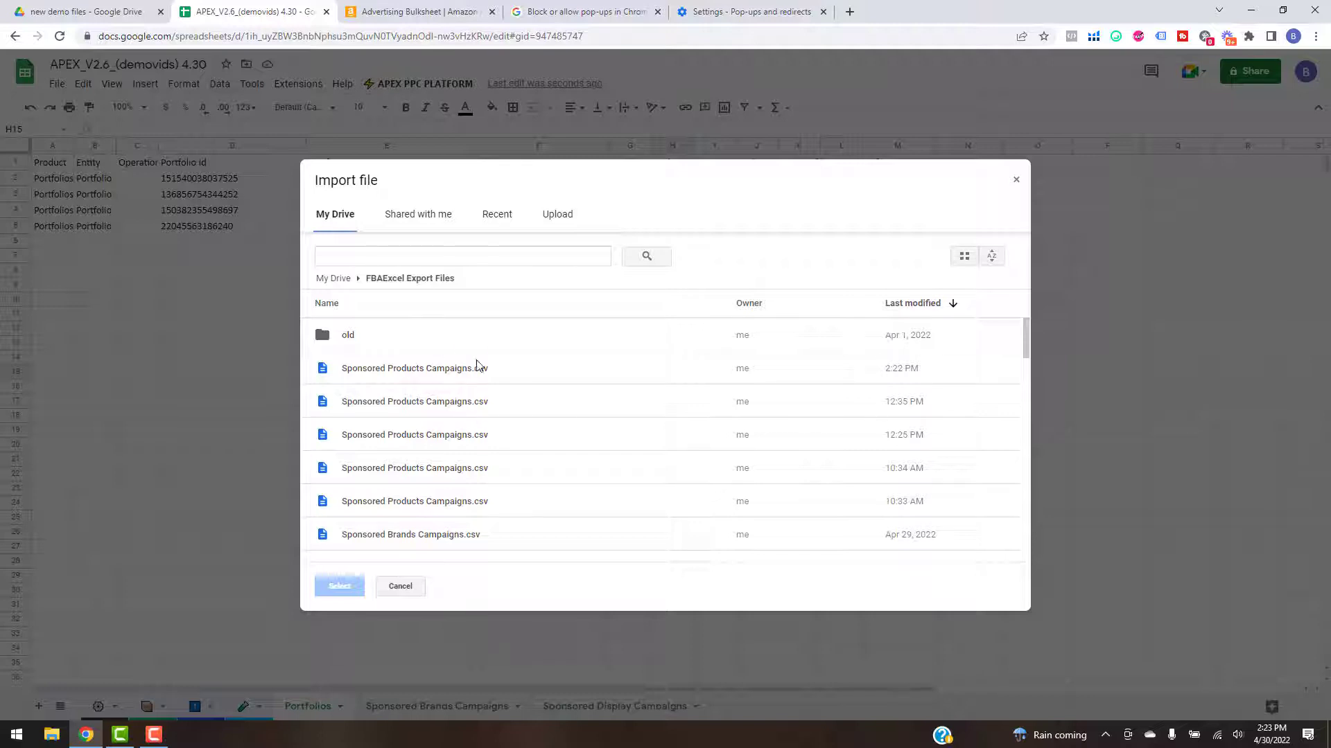
double_click(464, 375)
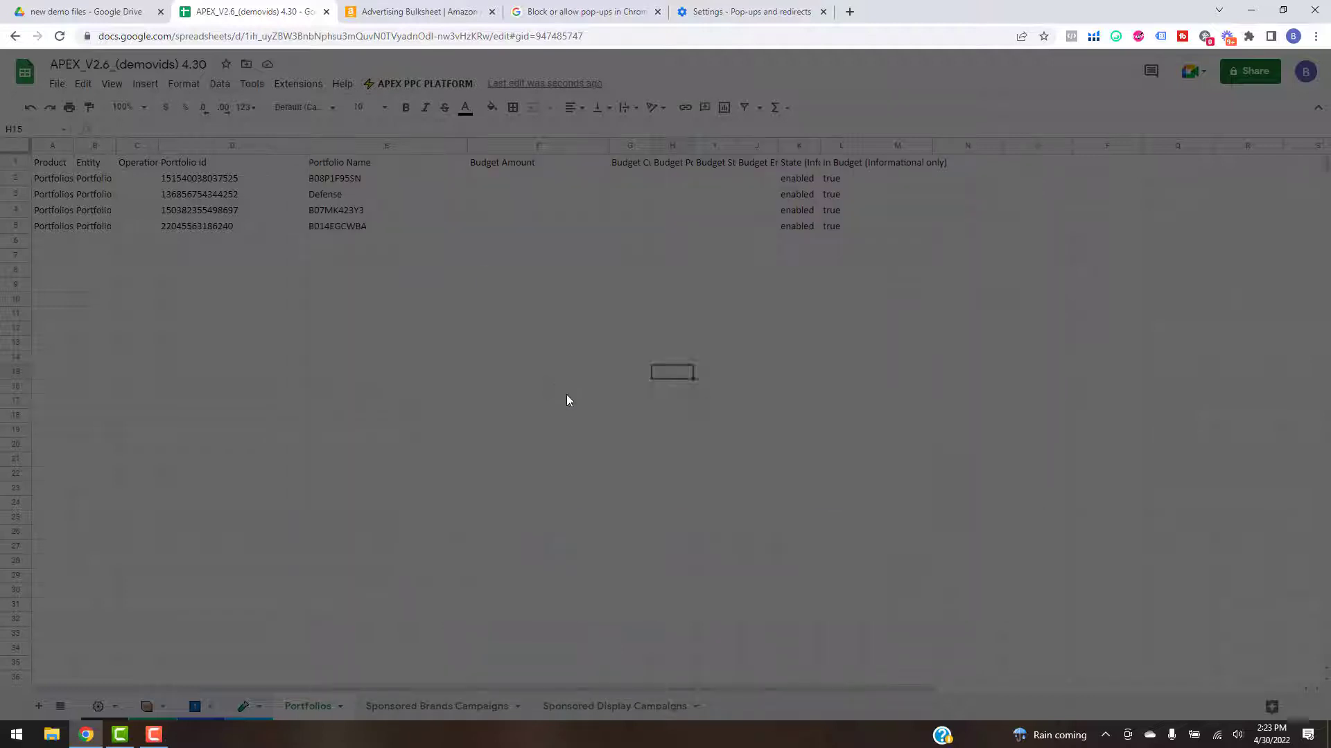
click(626, 404)
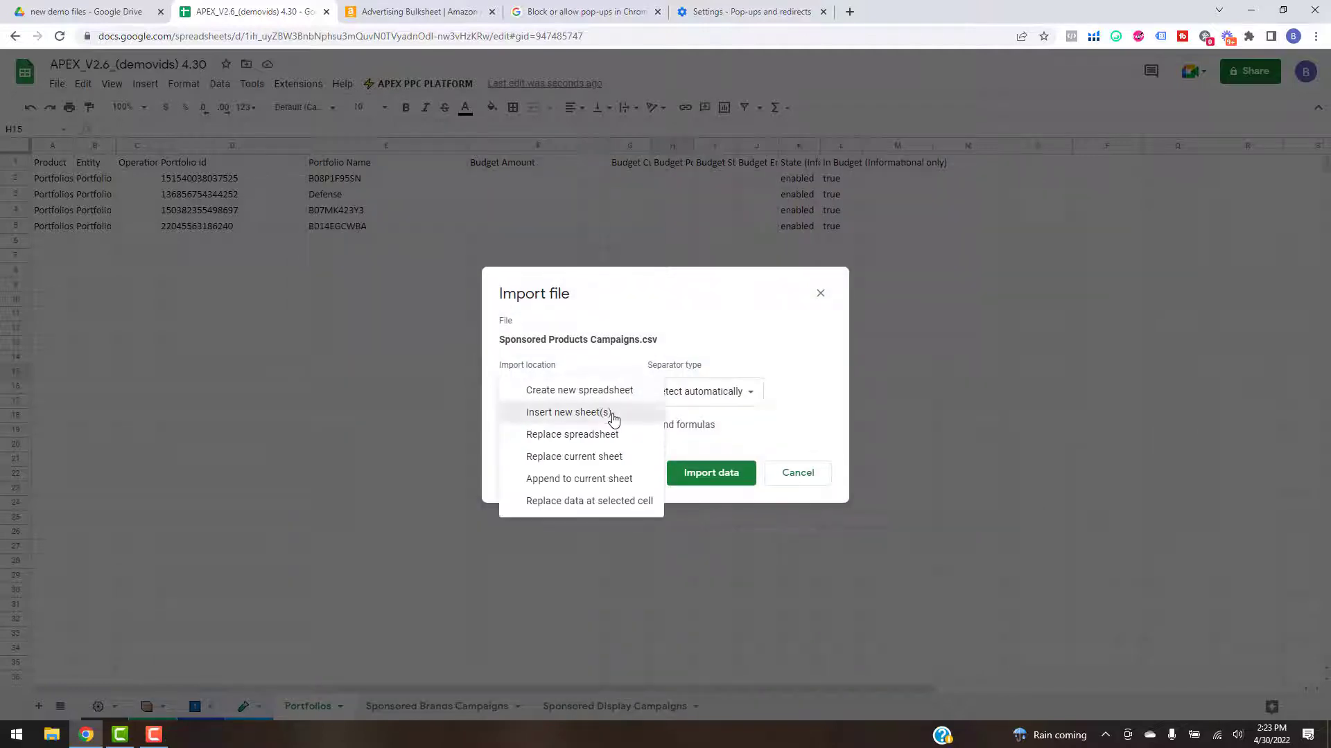
click(610, 413)
click(703, 478)
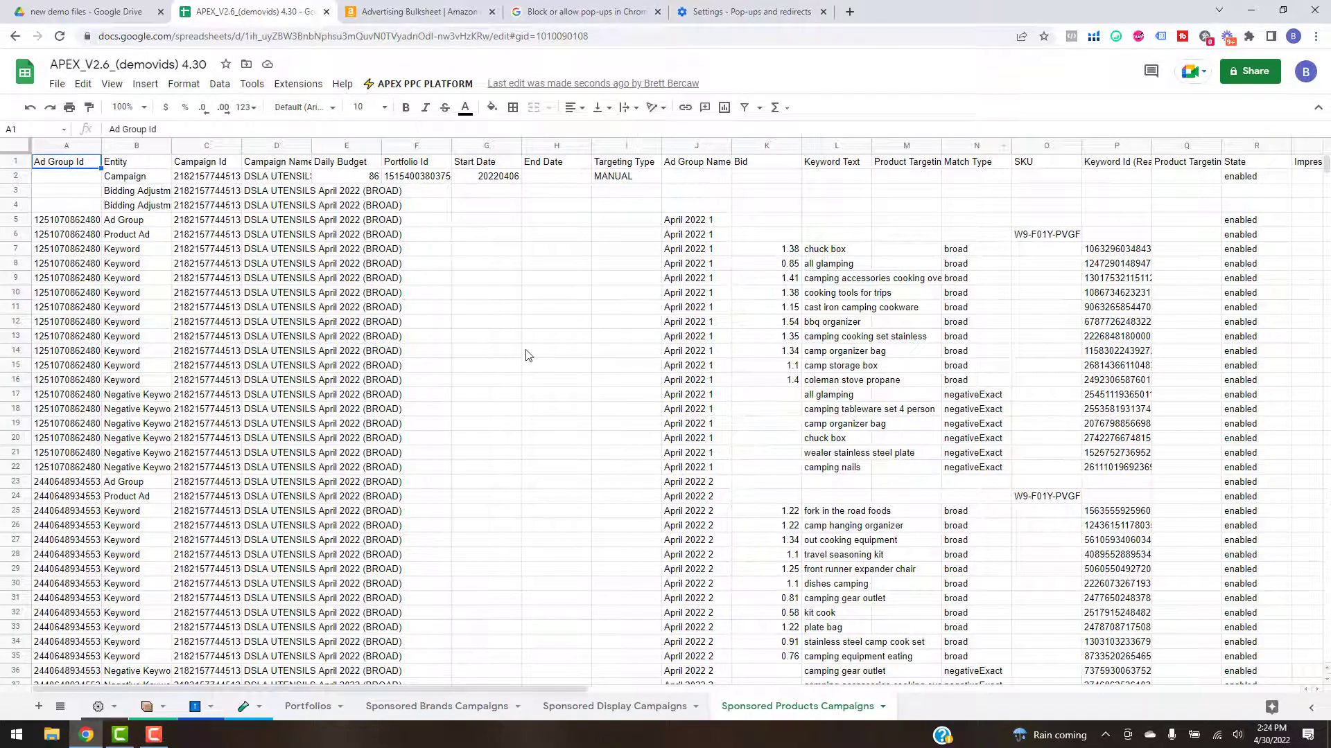
Step: Run Initialize Bulk File for Sponsored Products on the reimported campaigns sheet
click(423, 84)
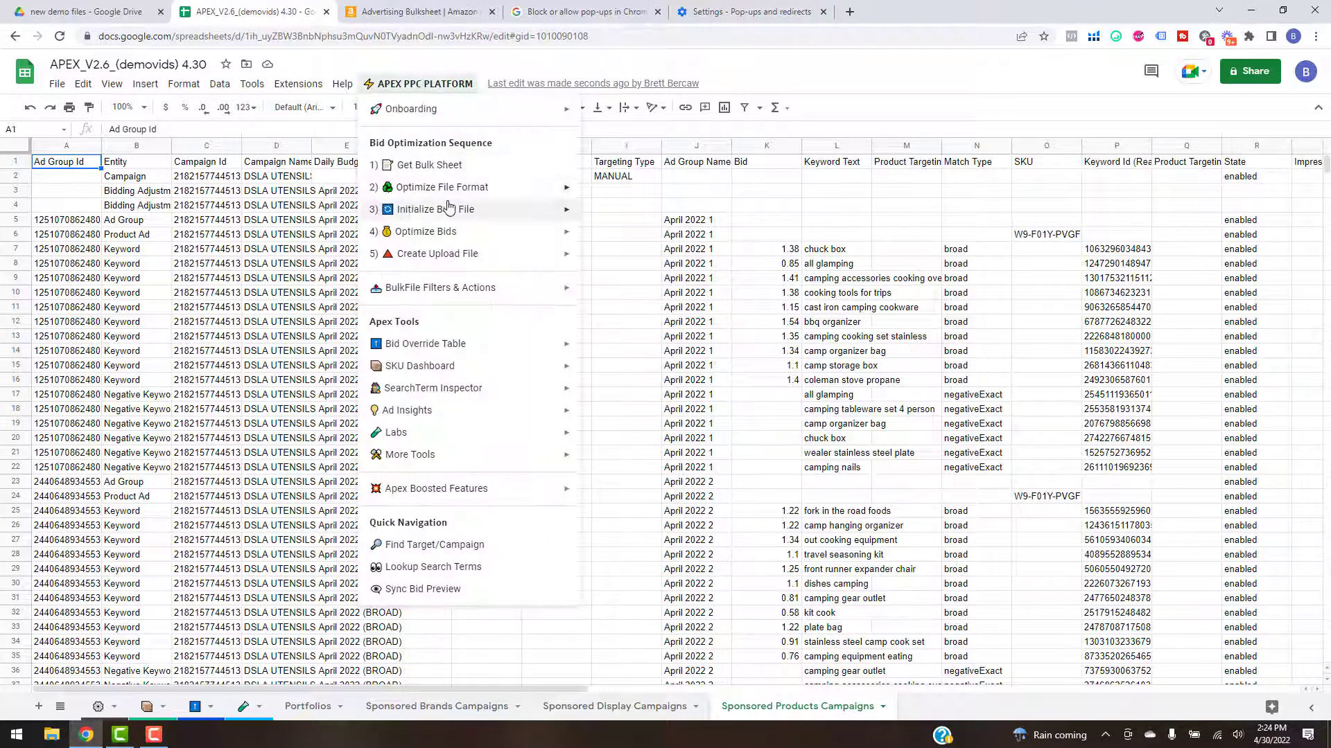
mouse_move(432, 218)
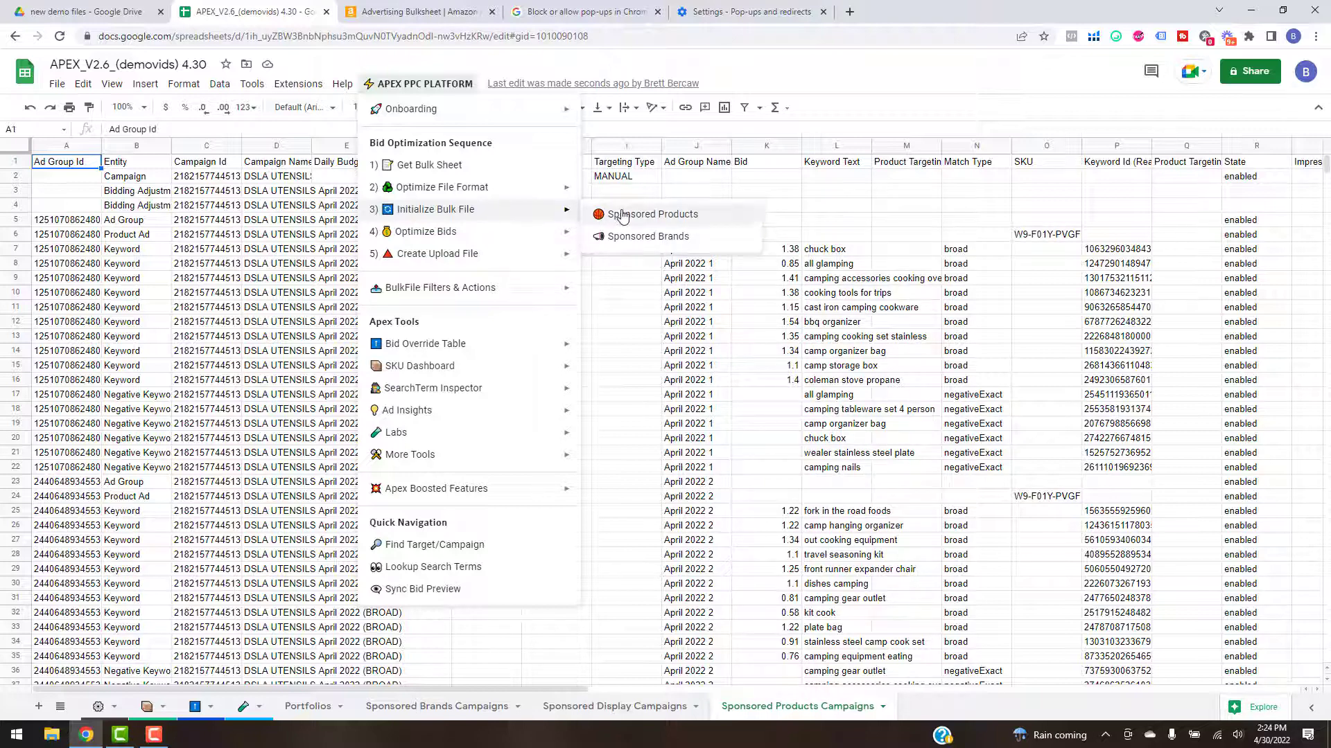
click(622, 216)
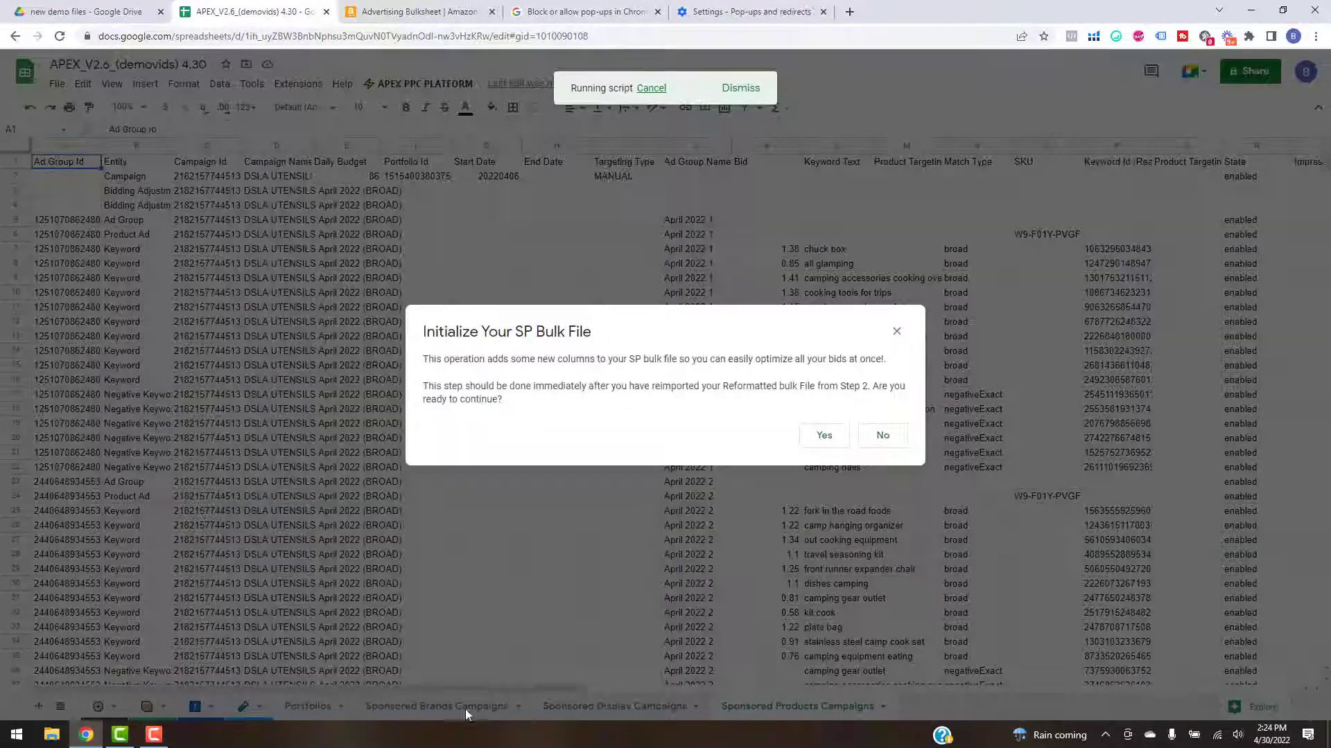
click(823, 438)
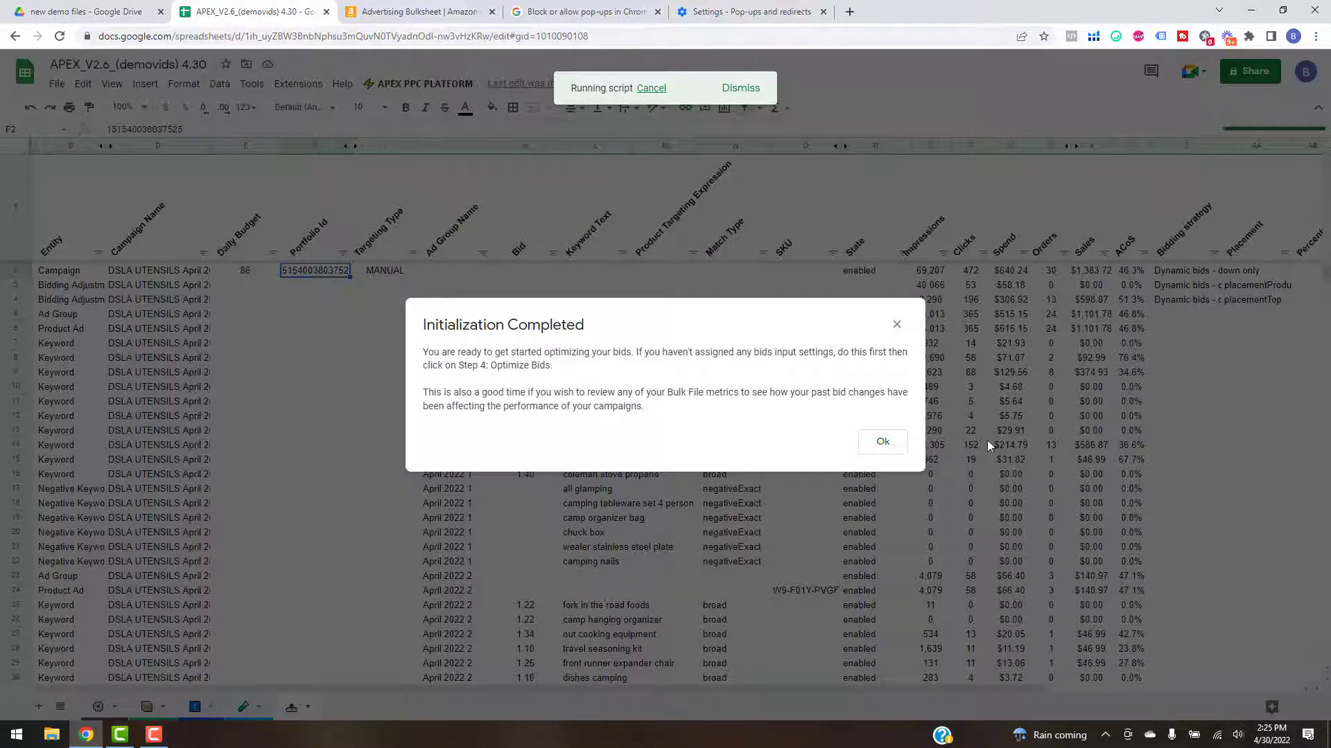
click(887, 444)
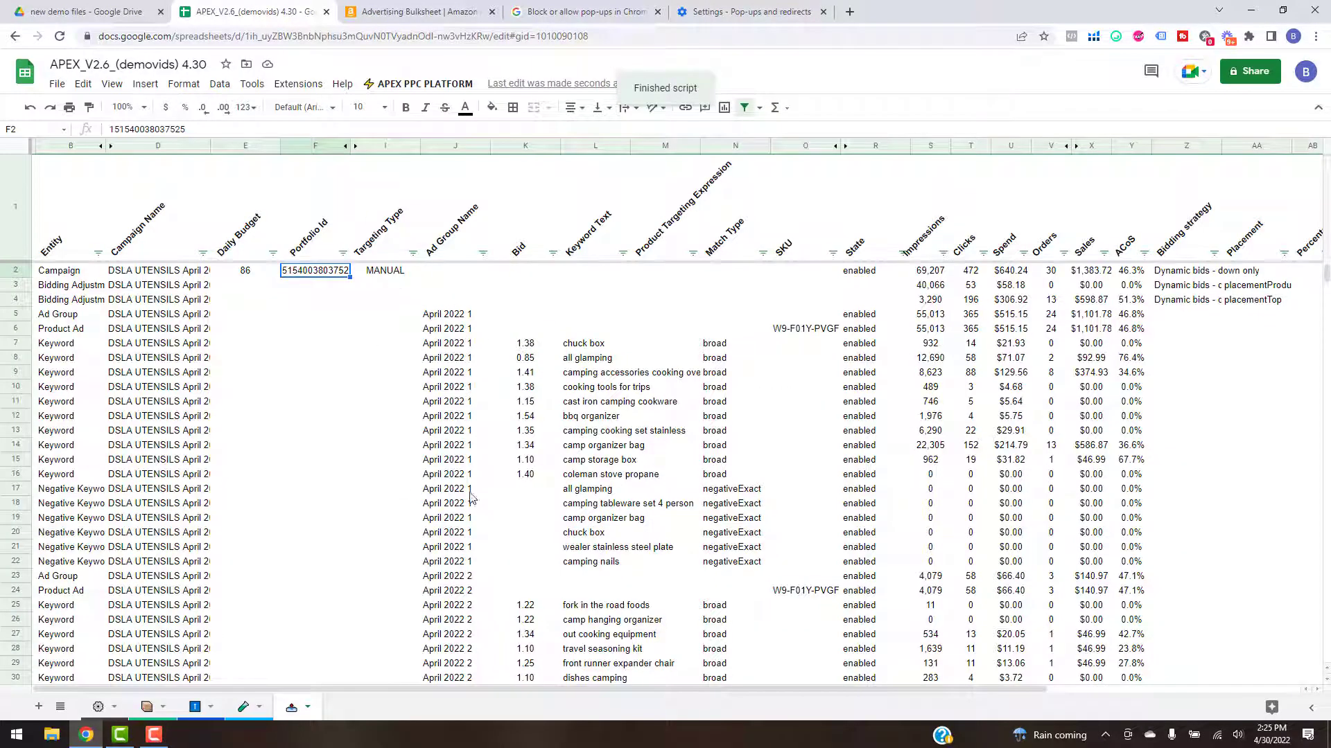
Step: Check the spreadsheet's locale and time zone settings without changing them
click(58, 86)
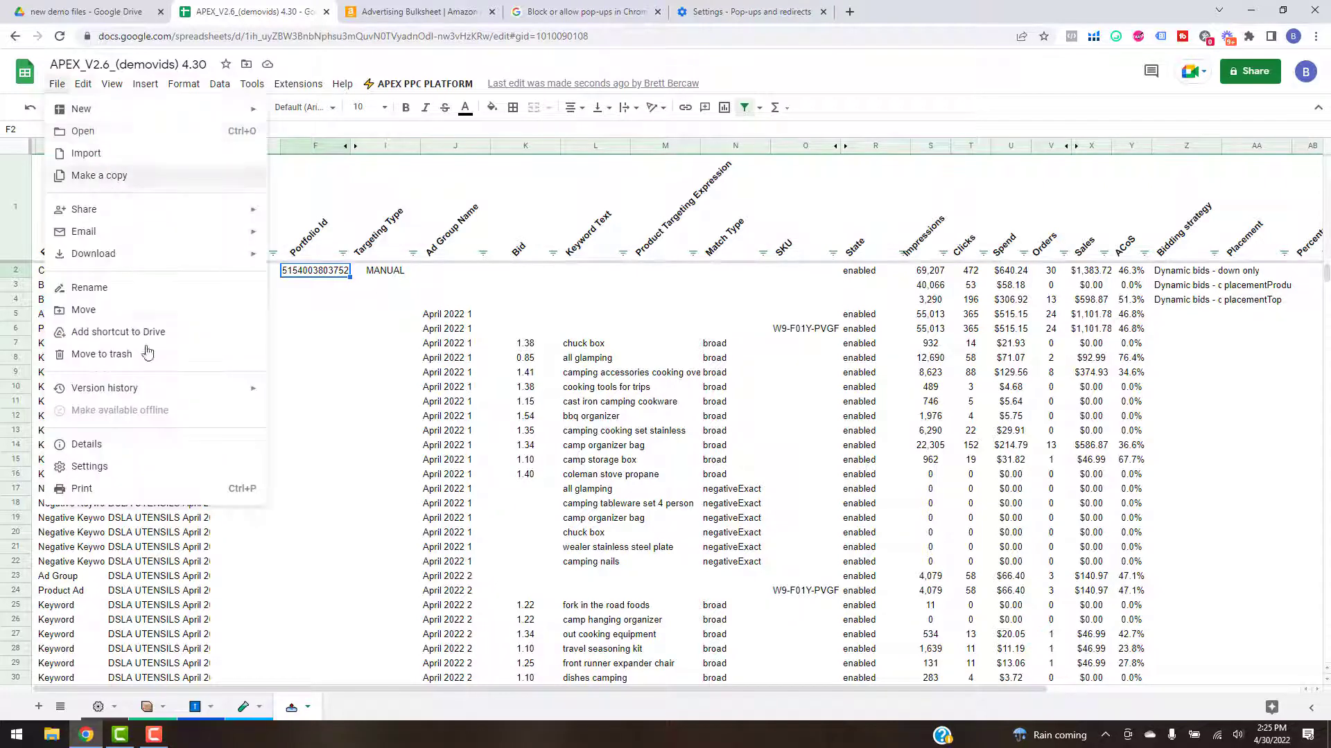
click(90, 467)
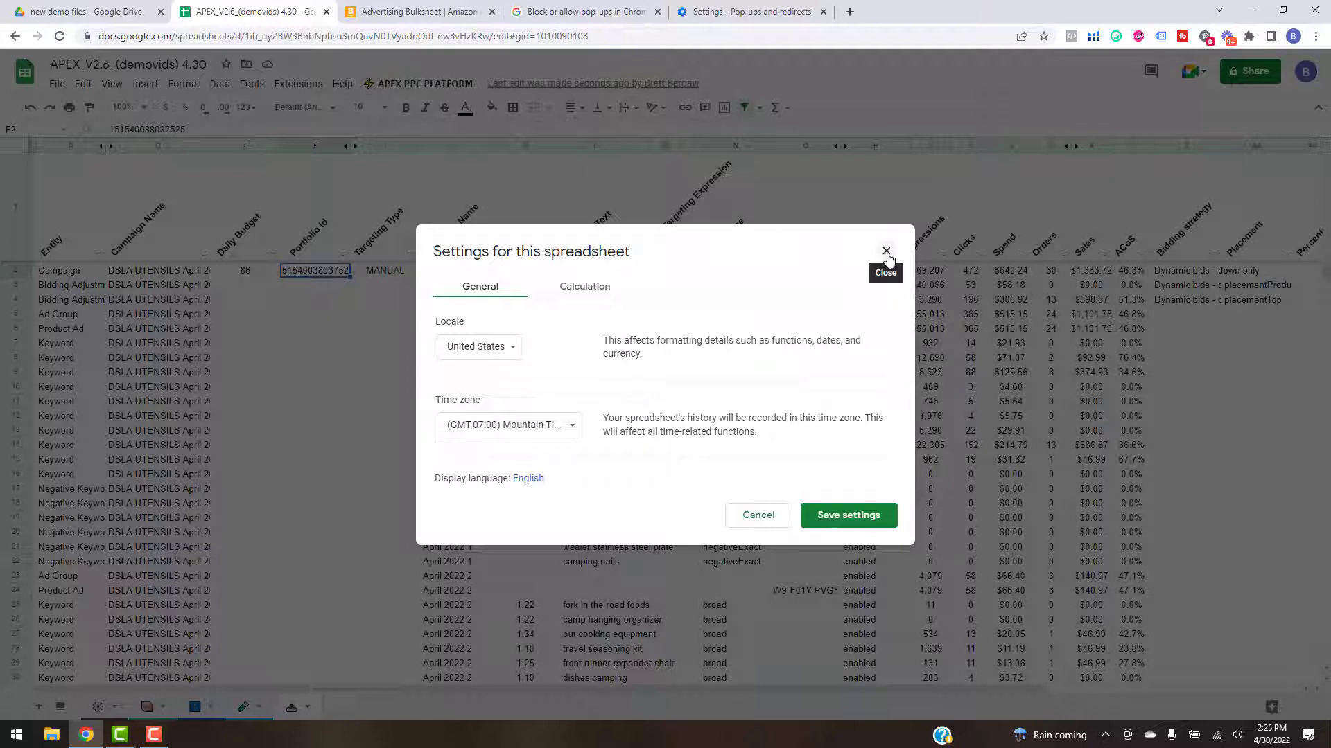
click(755, 515)
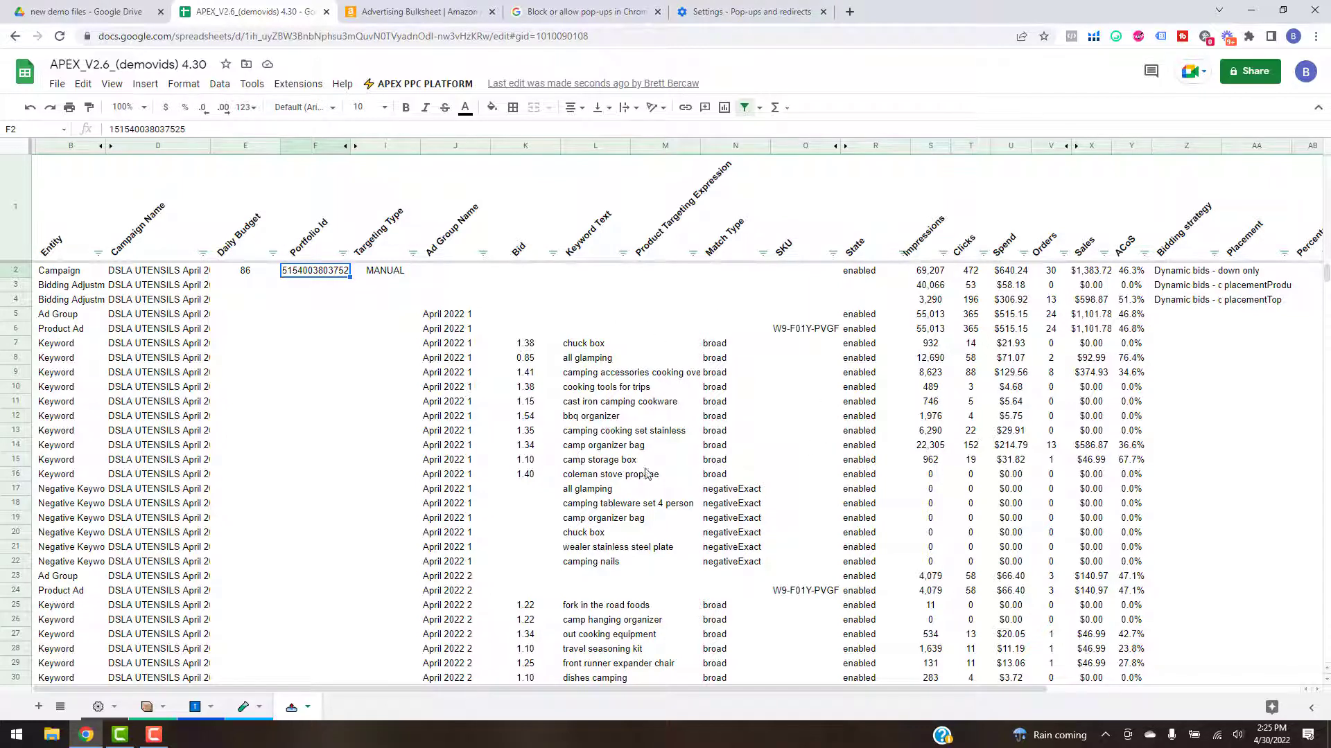
Step: Examine the Impressions through ACoS columns and the 1SKU, OriginalBid and OptimizedBid columns in the initialized bulk file
click(430, 84)
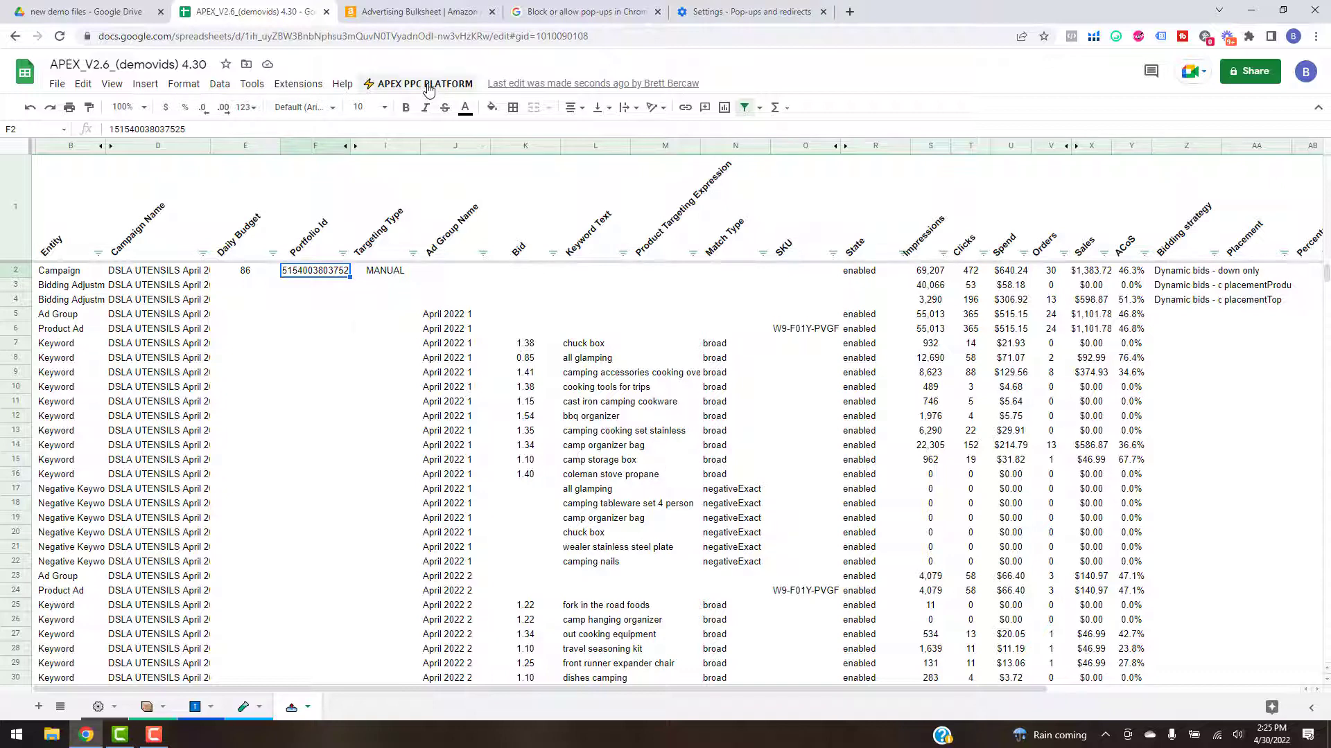
click(734, 357)
click(128, 107)
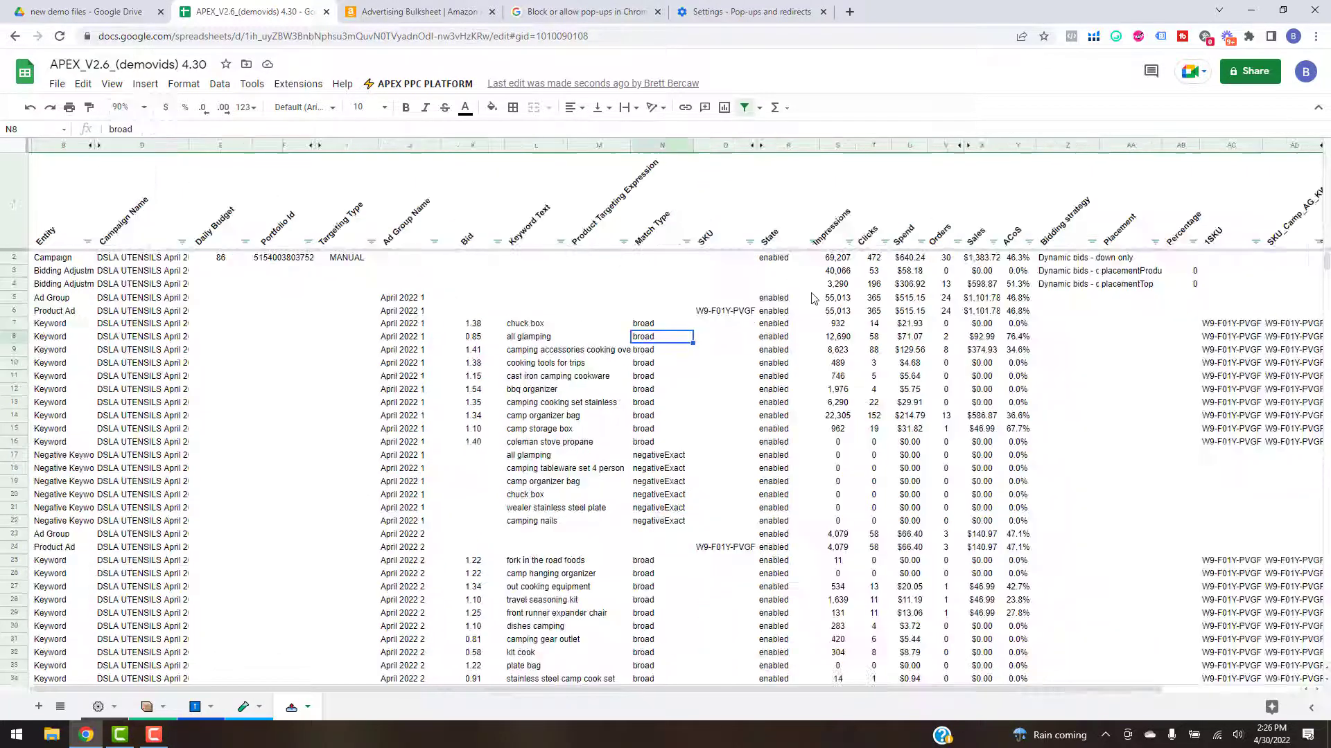
key(Return)
click(136, 107)
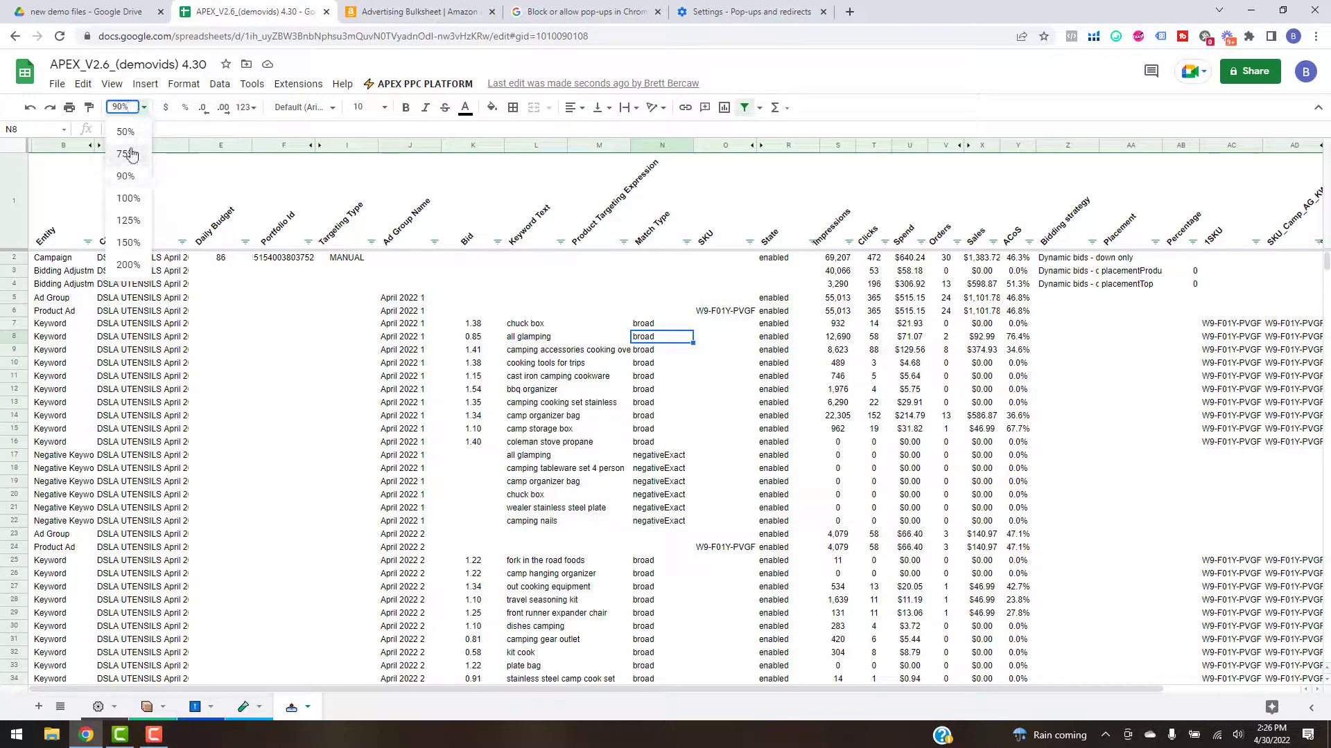
key(Return)
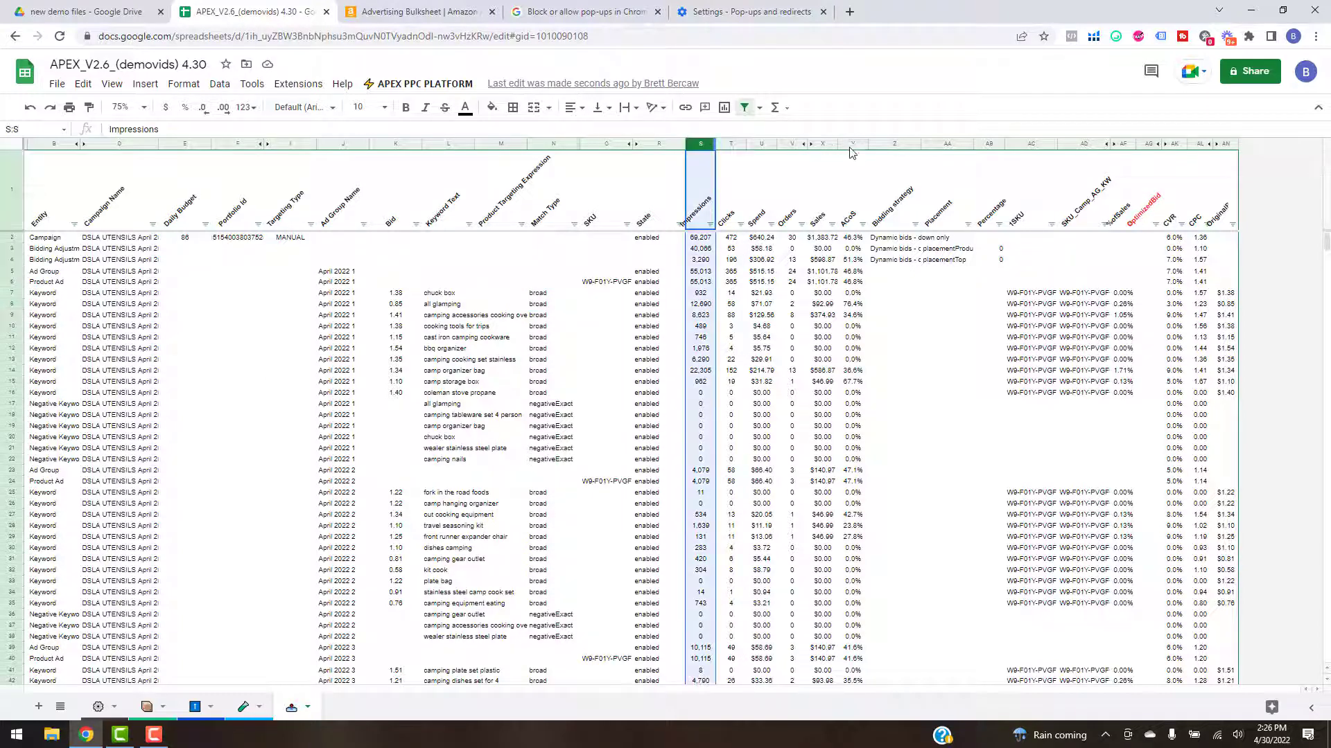
click(699, 144)
shift+click(855, 144)
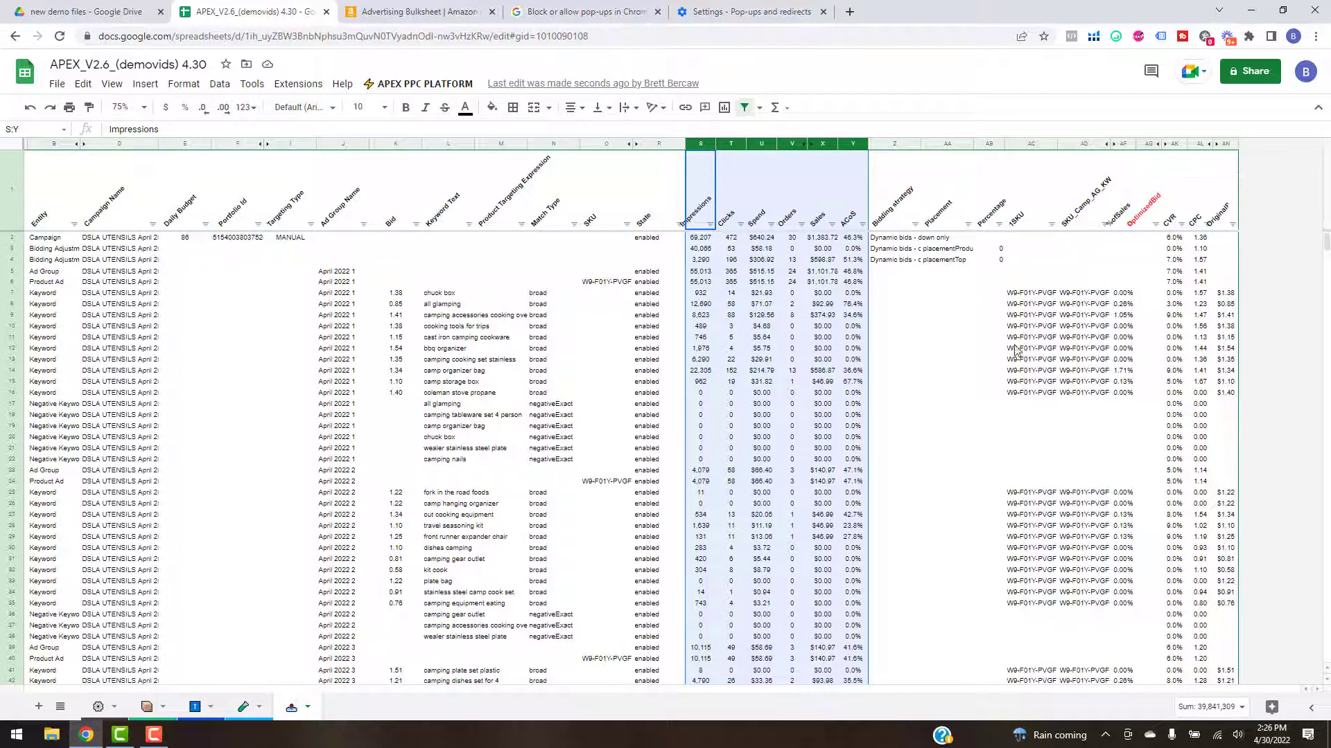
click(1031, 144)
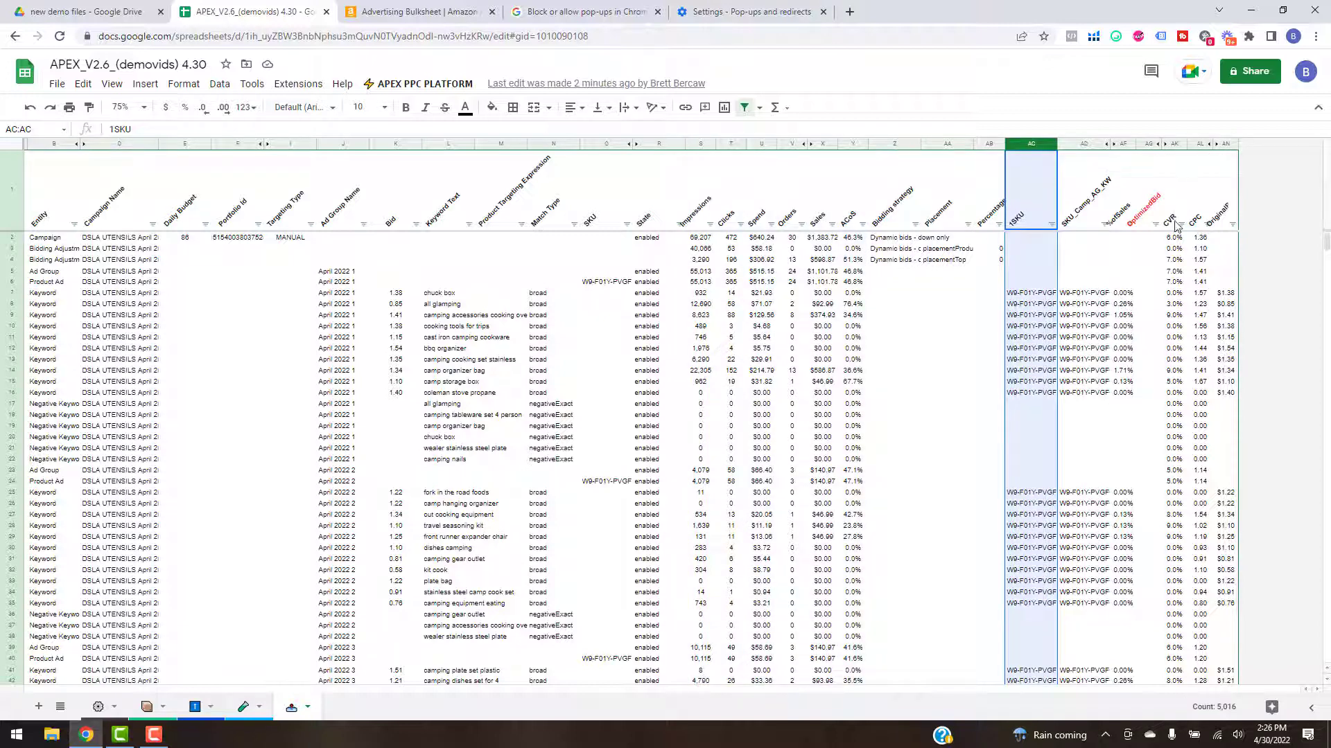
click(1226, 144)
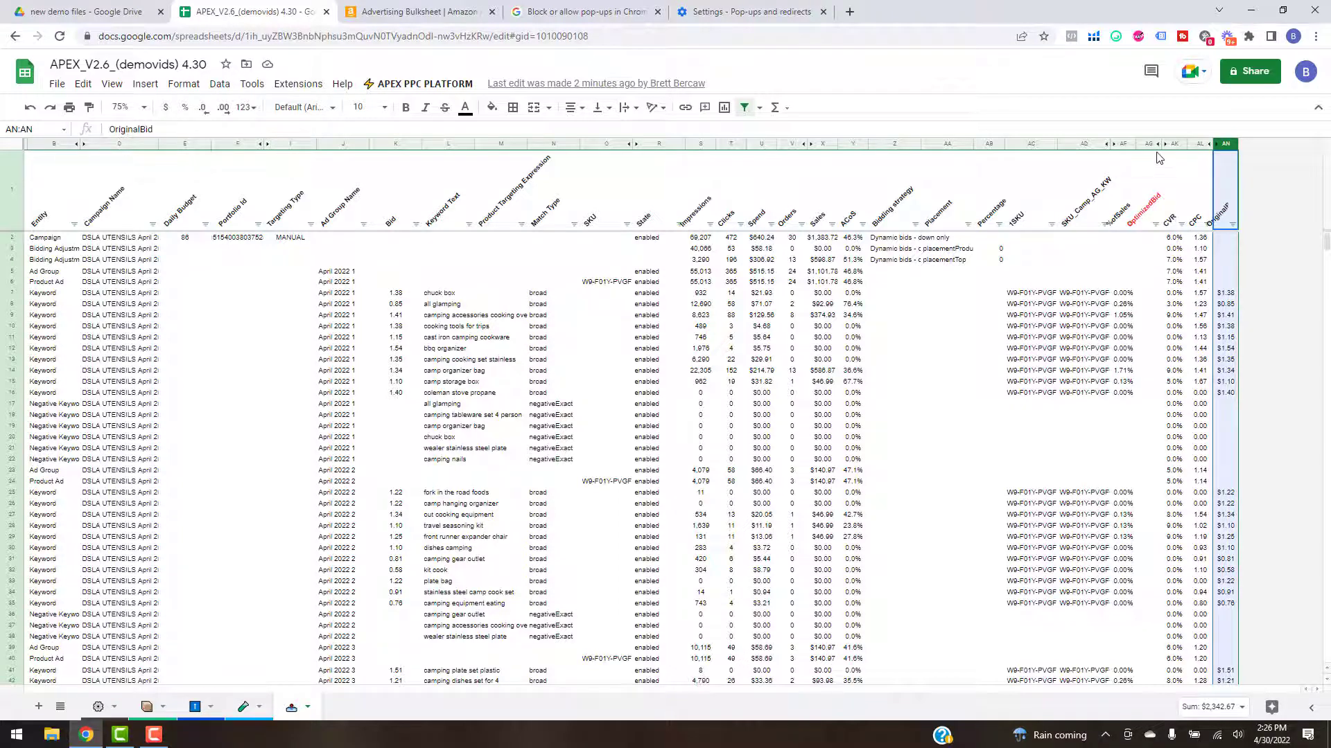
click(1149, 145)
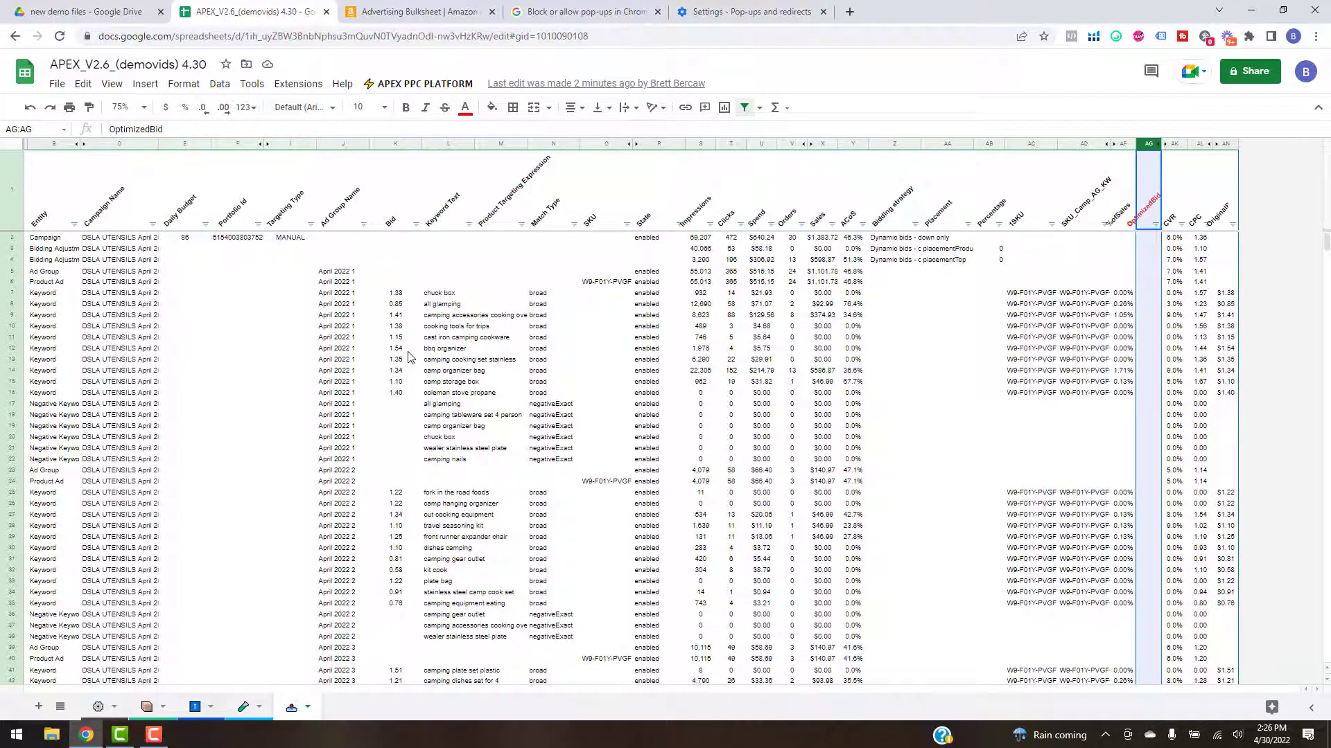
Step: Look over the available Optimize Bids methods for the bulk file without running any
click(415, 86)
mouse_move(434, 258)
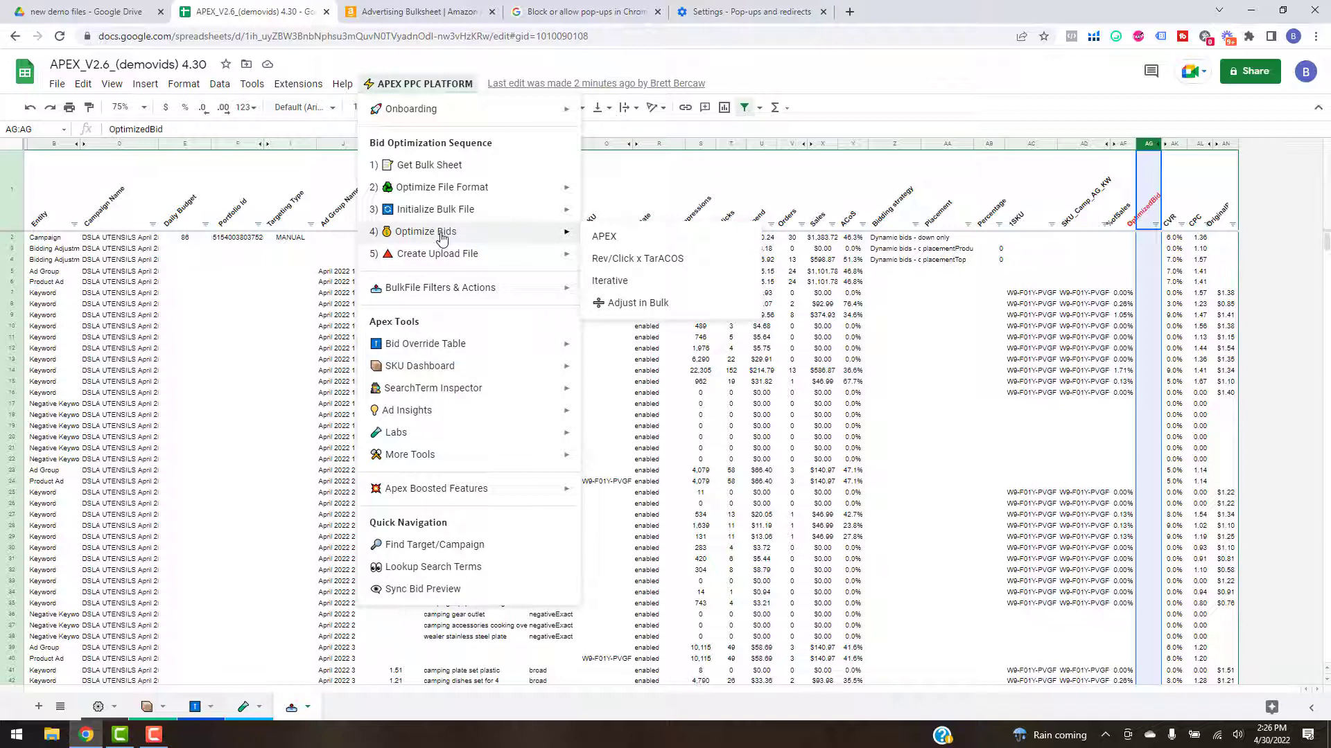
click(730, 425)
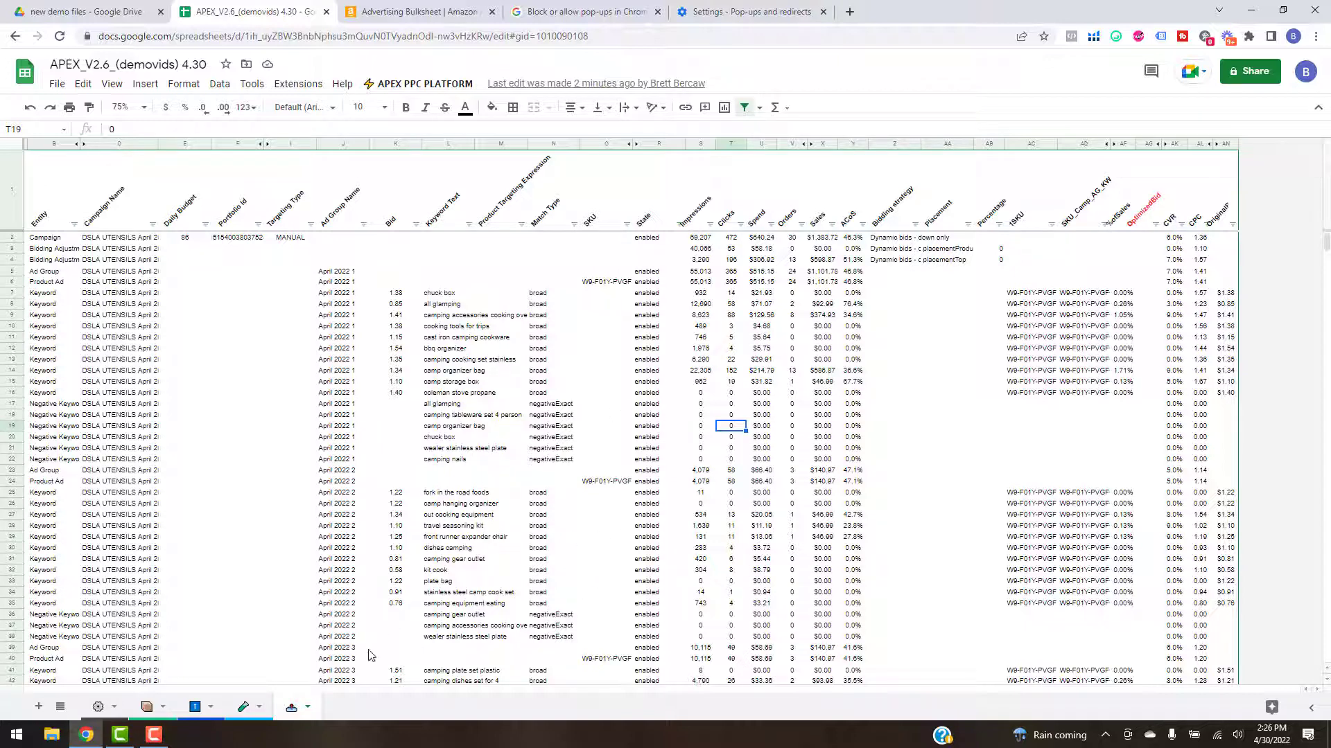
Step: Review the SKU Dashboard's metrics and bid automation settings, and read the Metrics Display Mode note in Settings
click(148, 716)
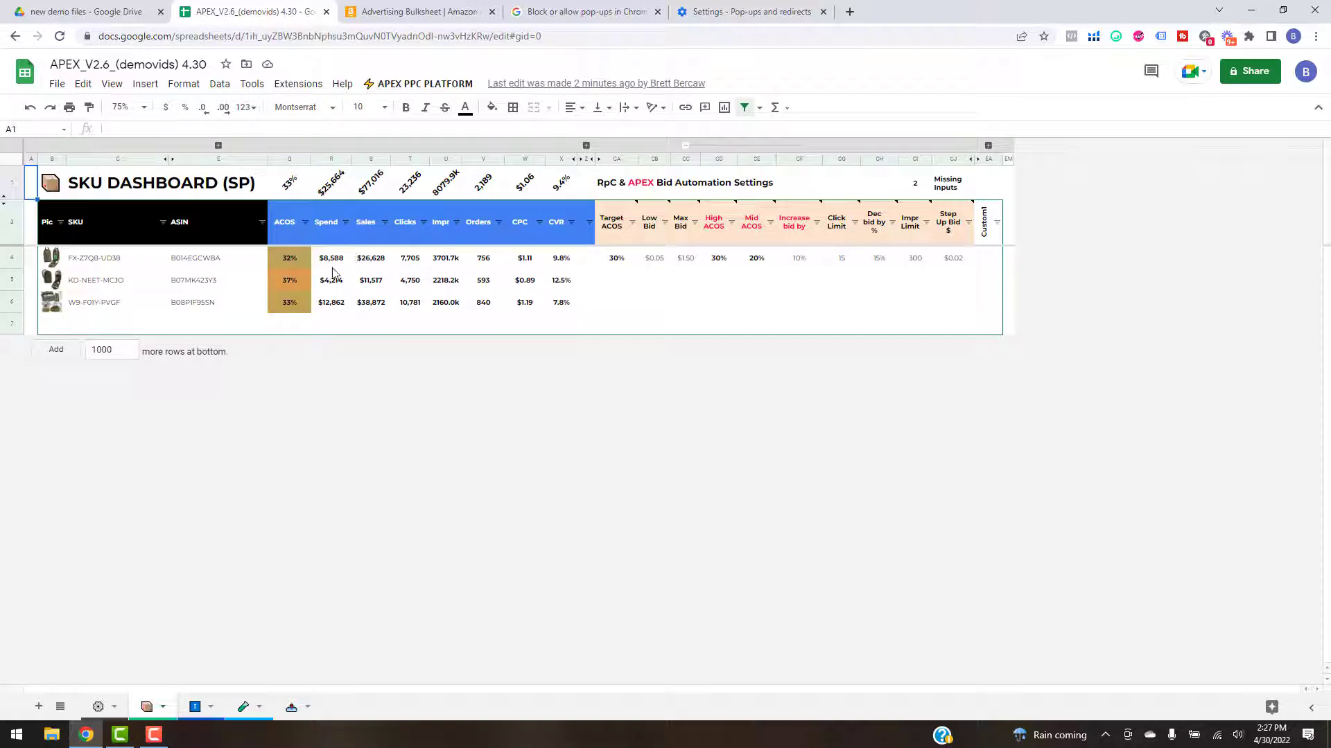
click(97, 708)
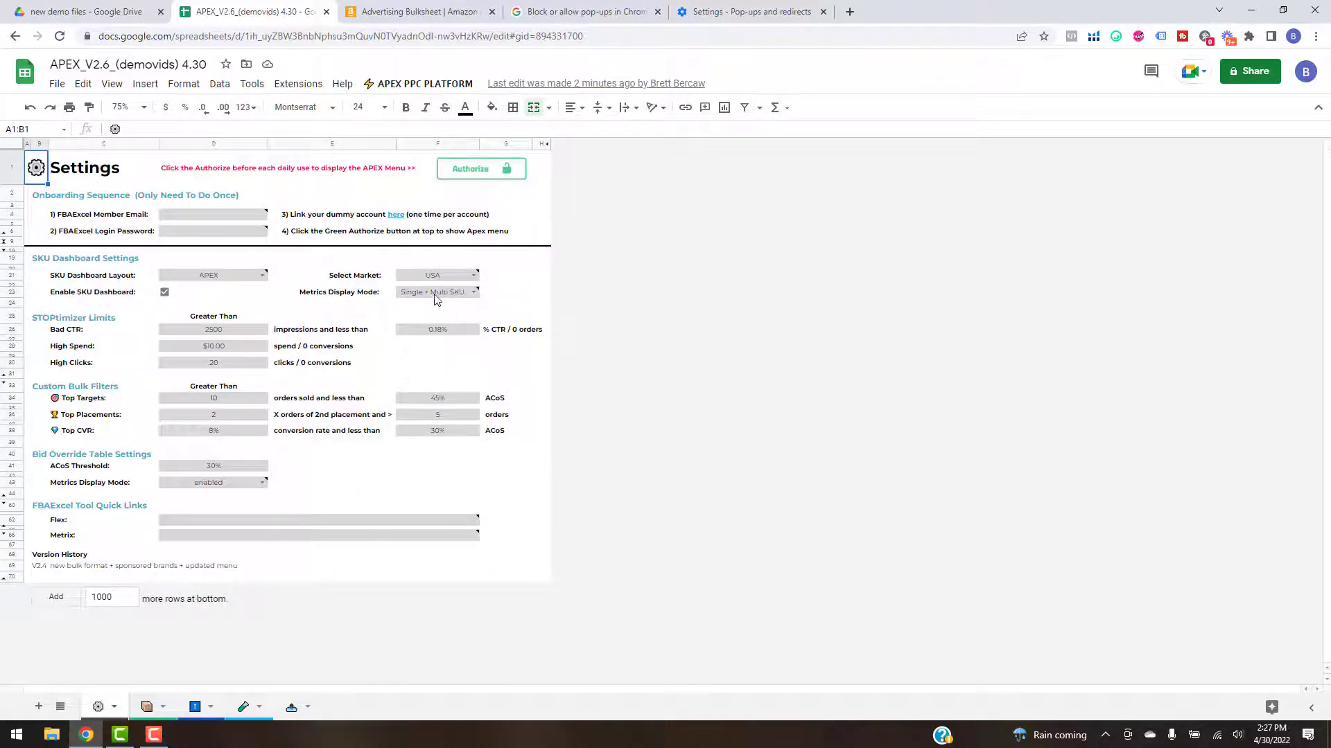
mouse_move(447, 300)
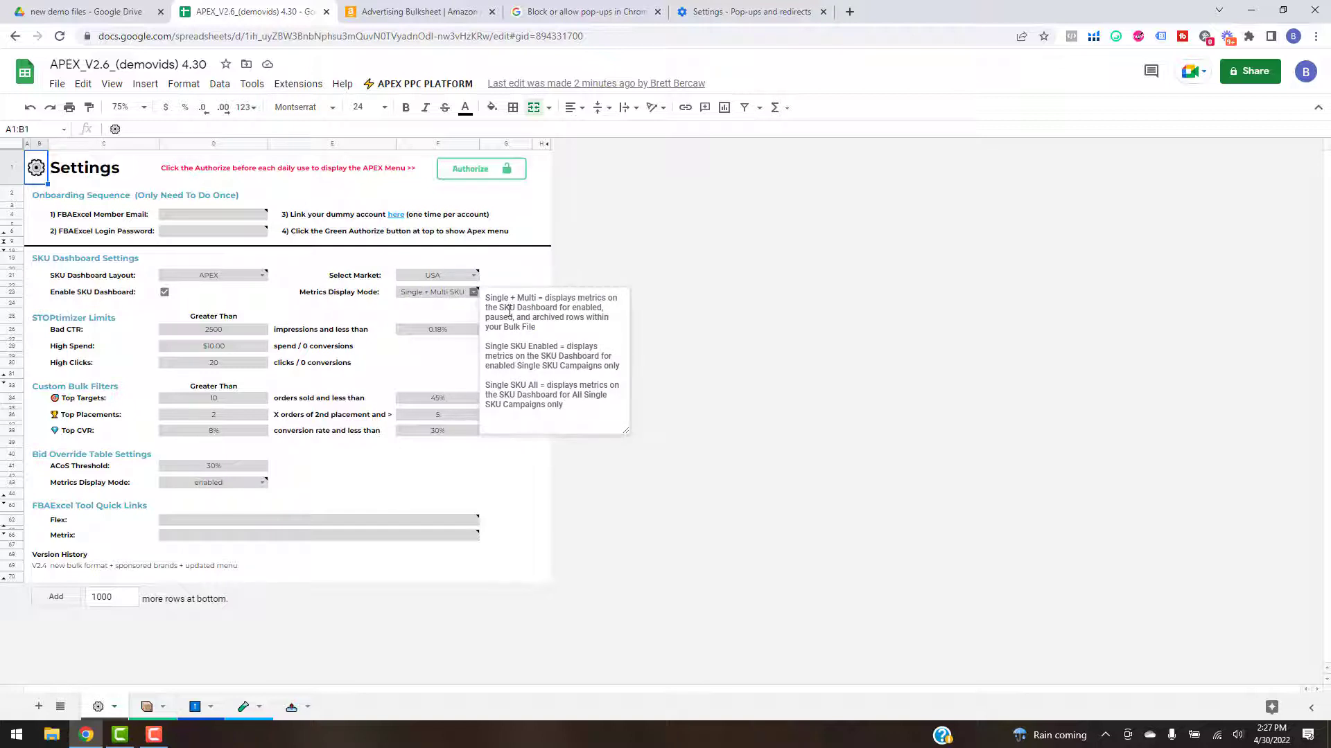
click(543, 525)
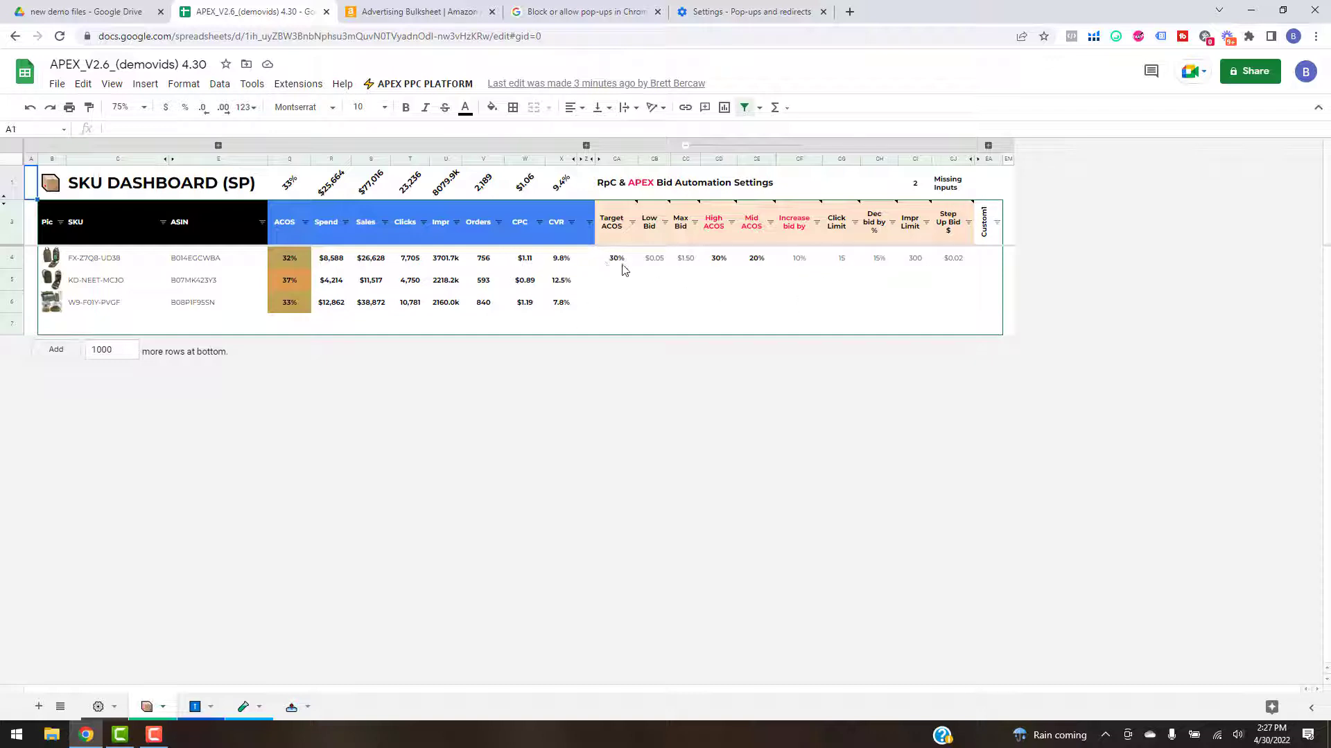
click(655, 302)
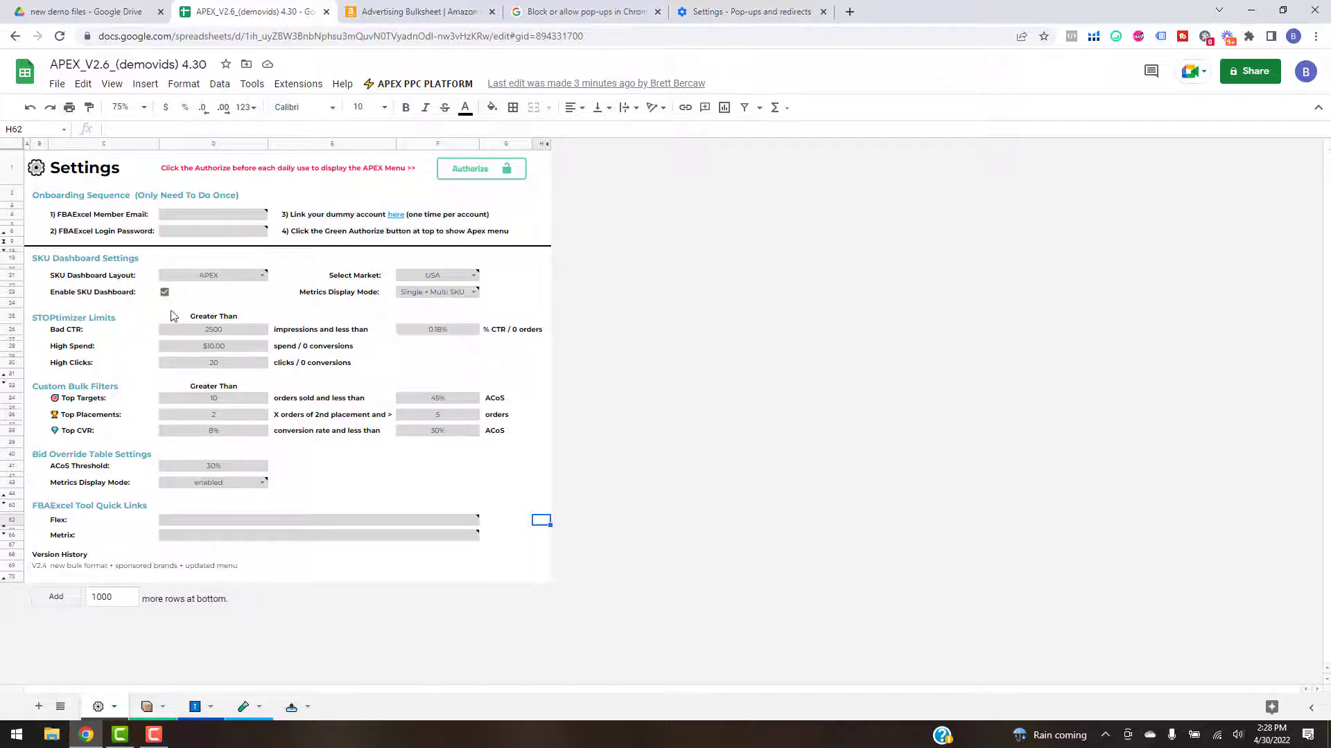
Step: Filter the bulk file to All Enabled Targets after viewing the Bid Override Table
click(196, 708)
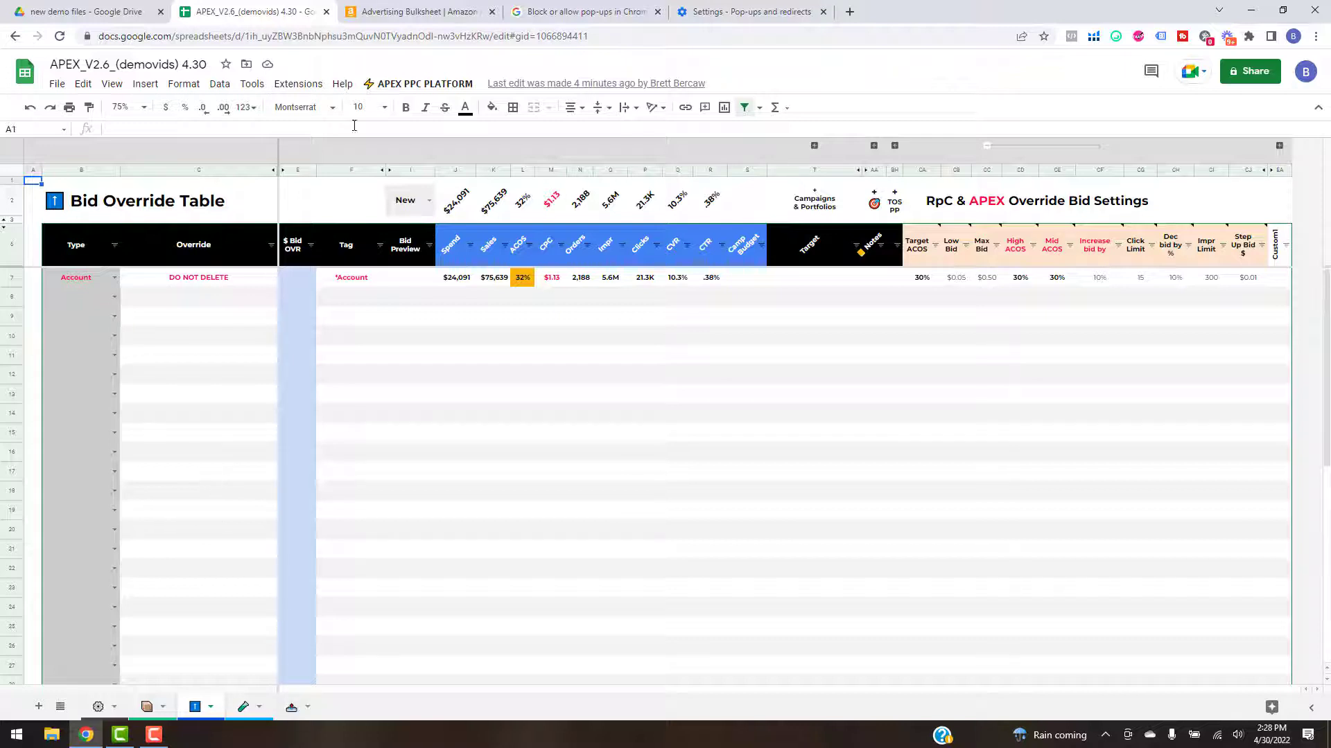
click(407, 93)
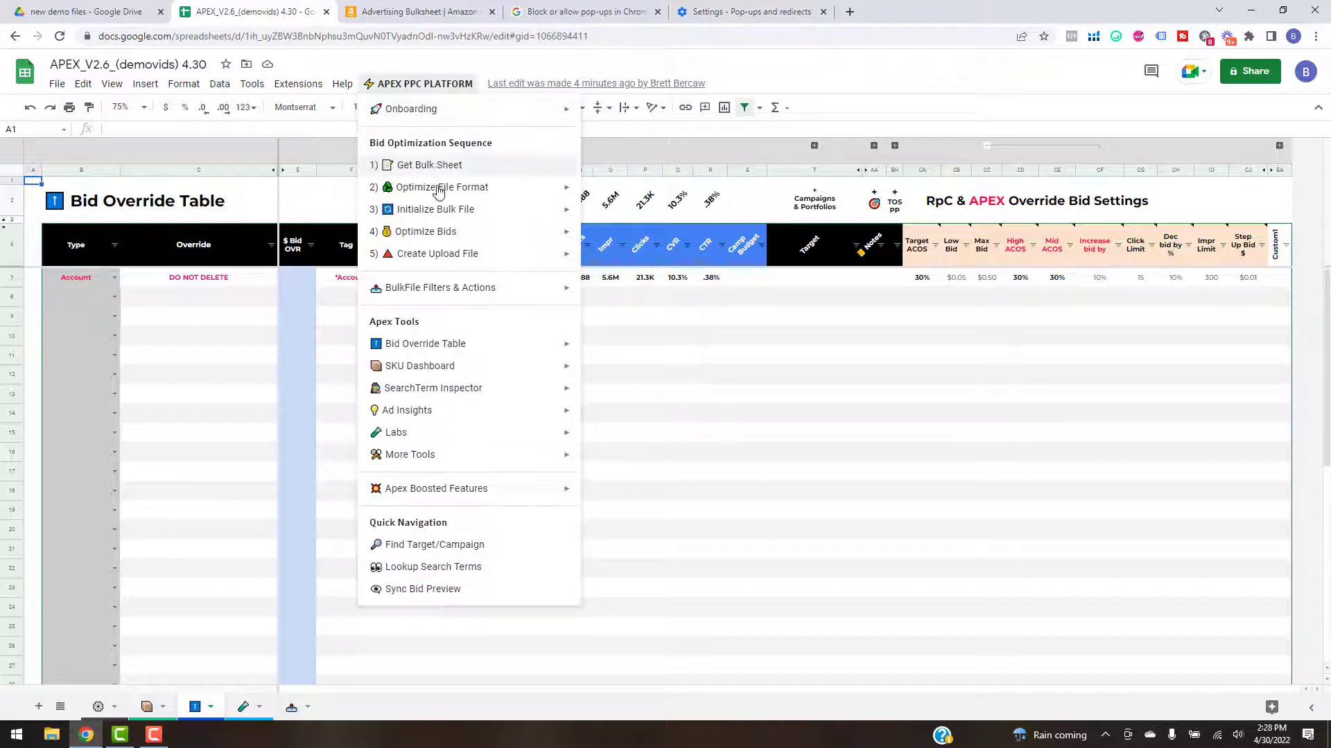
mouse_move(474, 294)
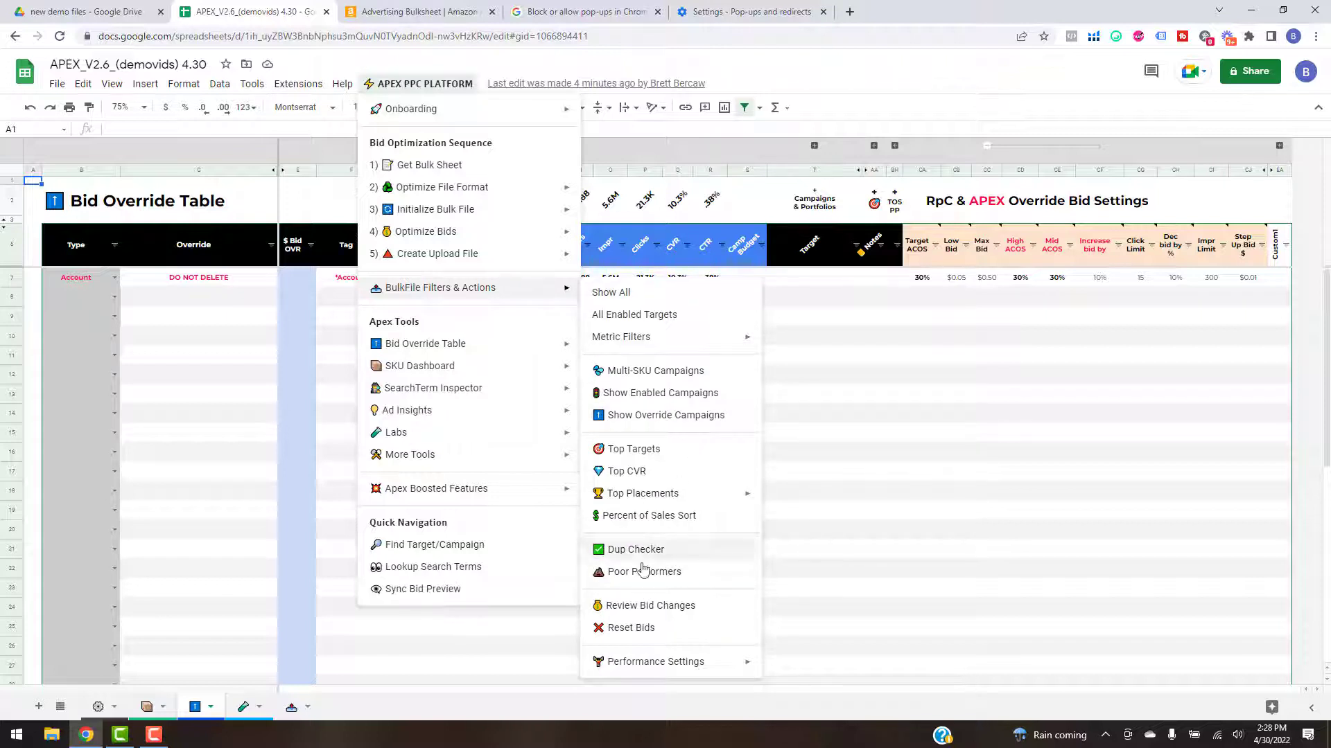
click(291, 713)
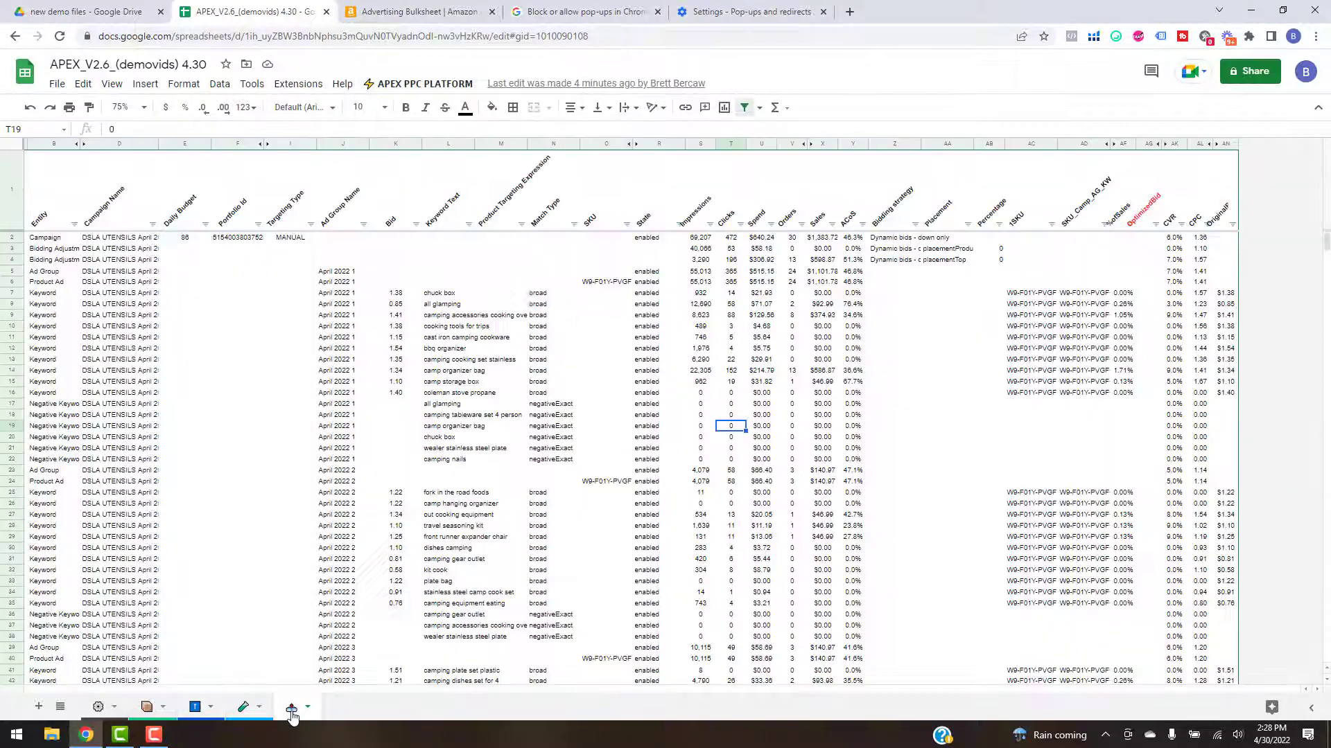
click(428, 86)
mouse_move(381, 294)
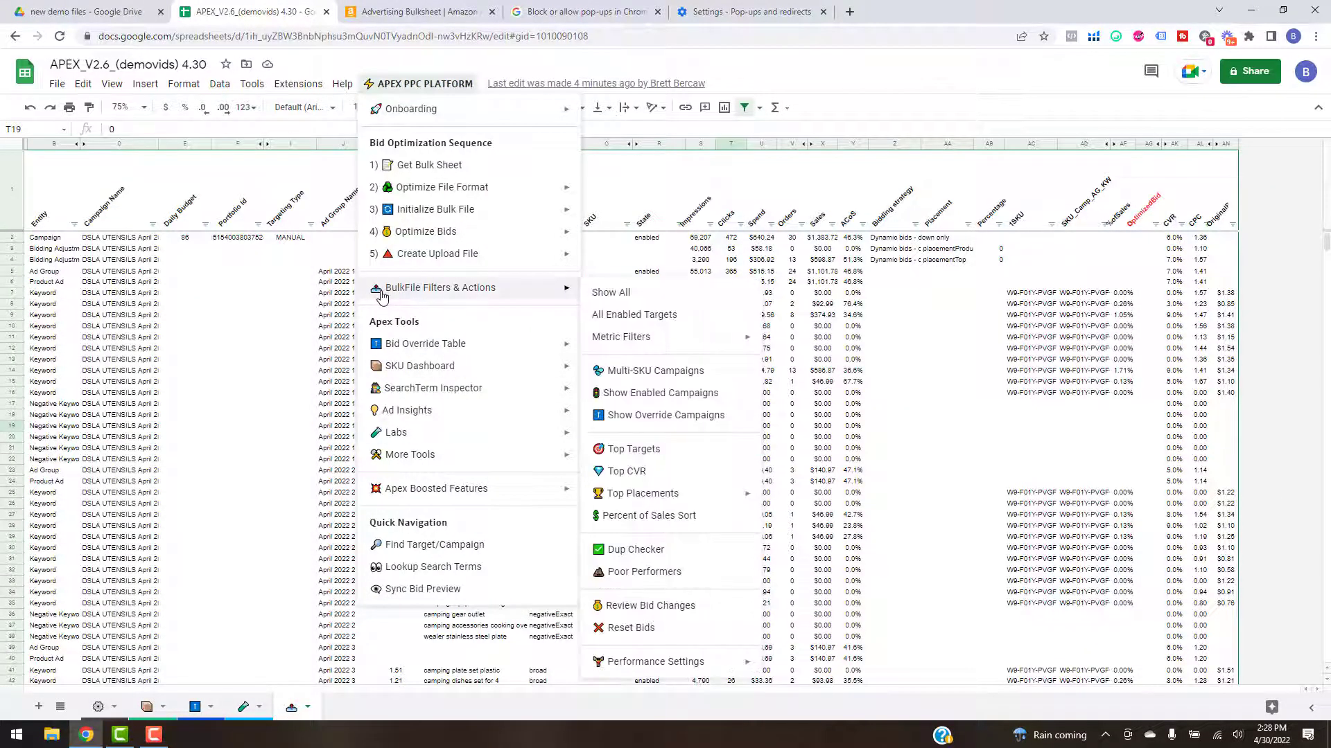
click(662, 320)
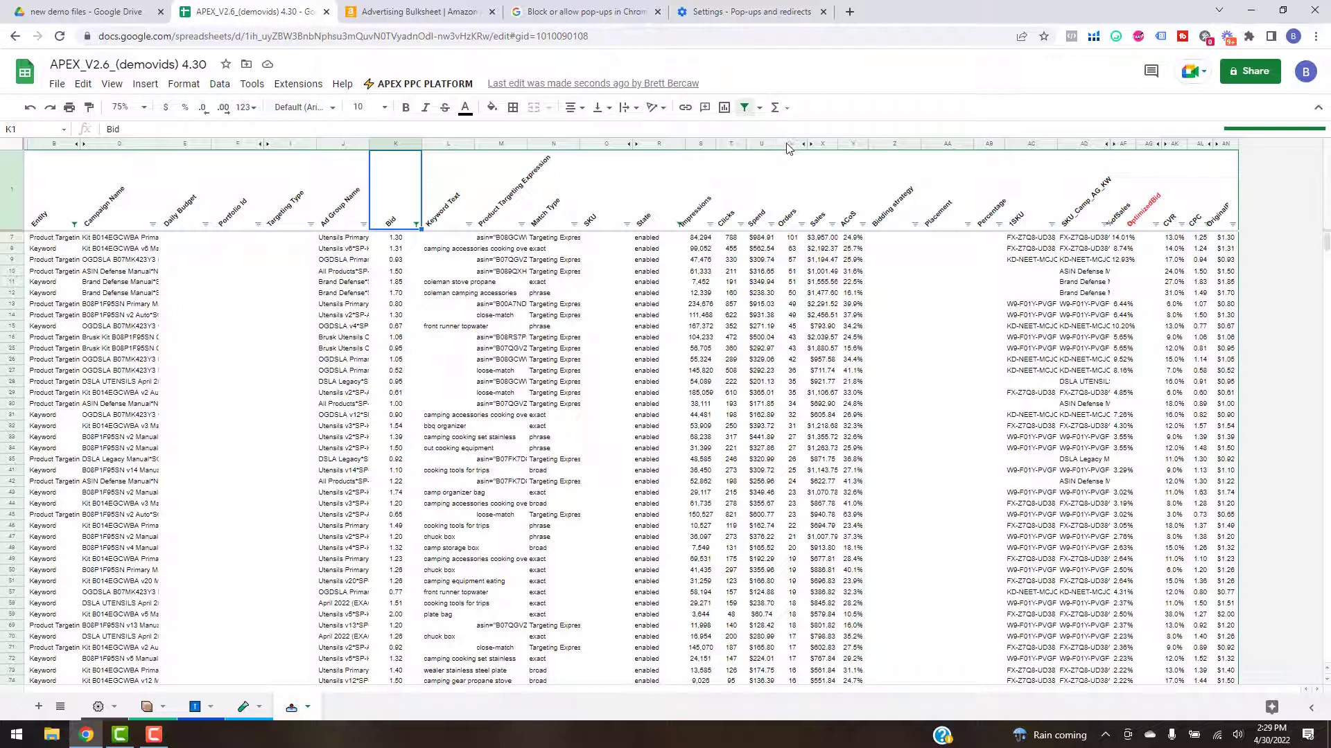
Step: Check the sum and count of the Orders values from the highest-ordering target down to those with 8 orders
click(790, 144)
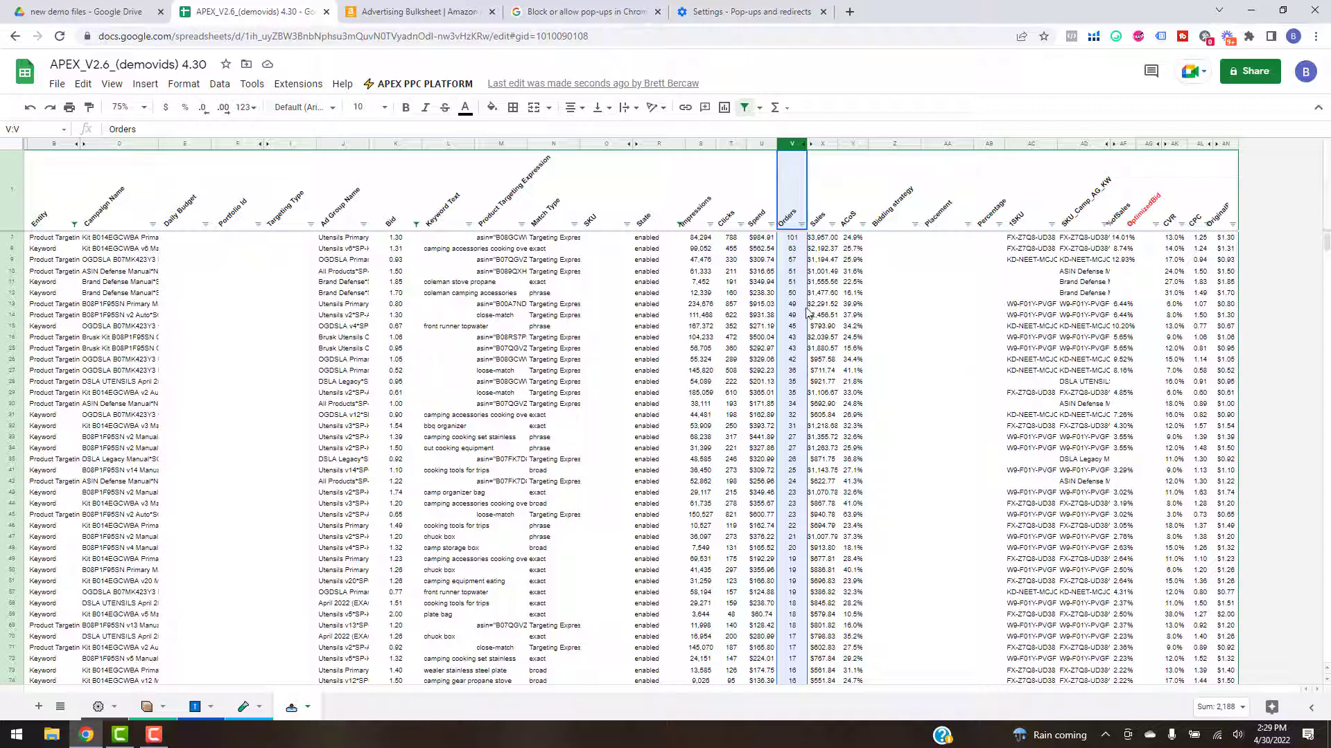
click(794, 237)
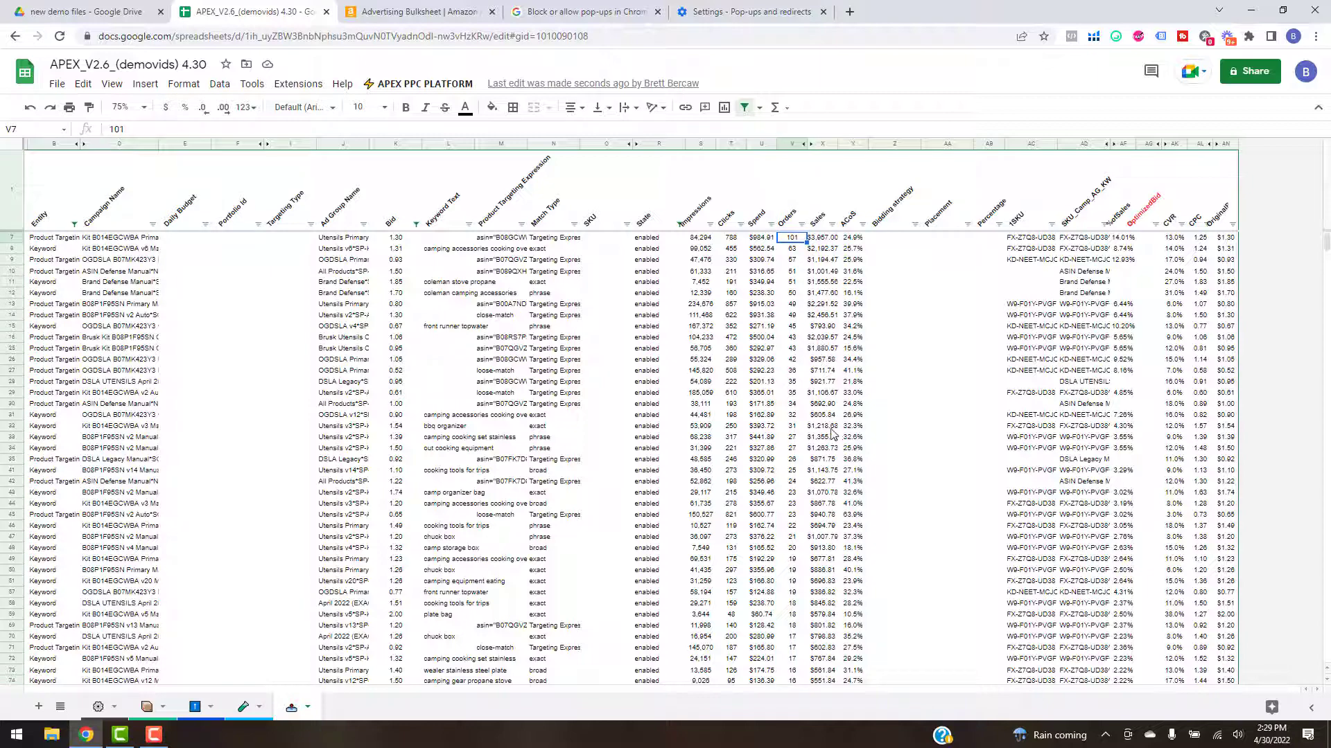
scroll(811, 416, down, 10)
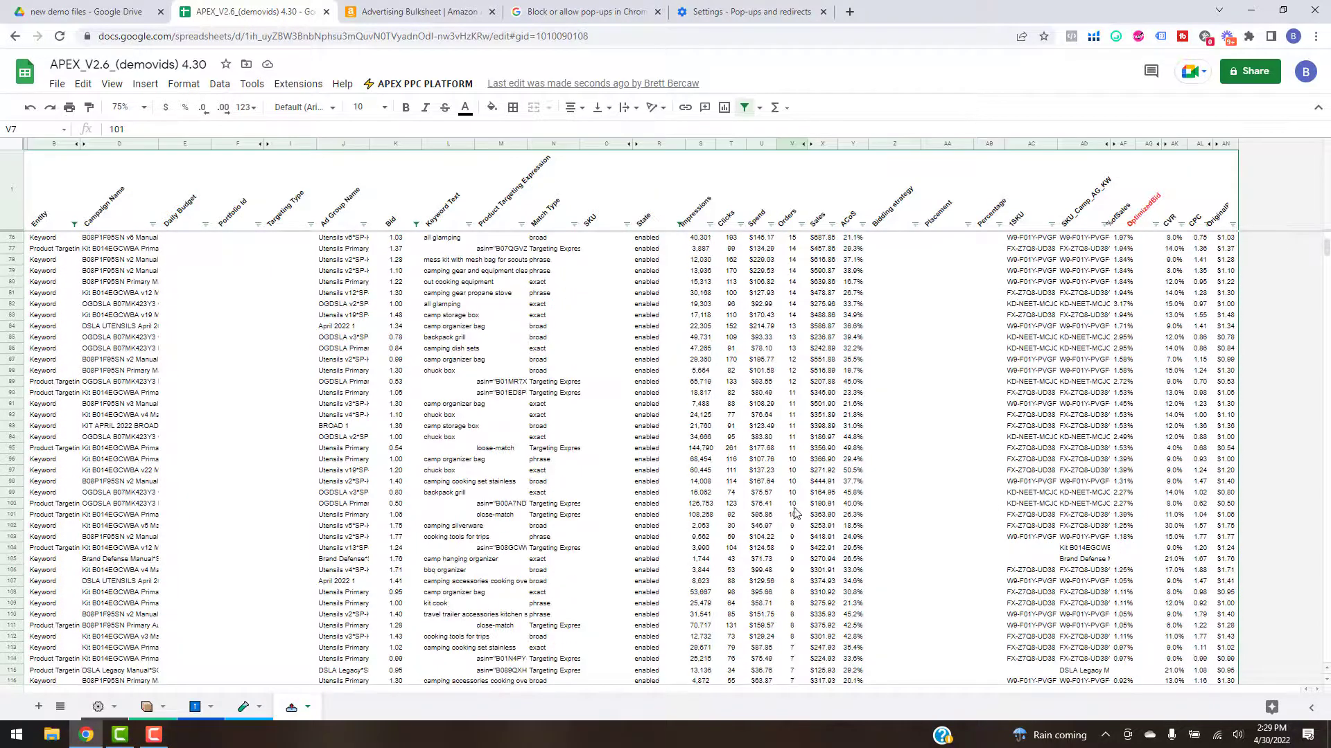
shift+click(792, 514)
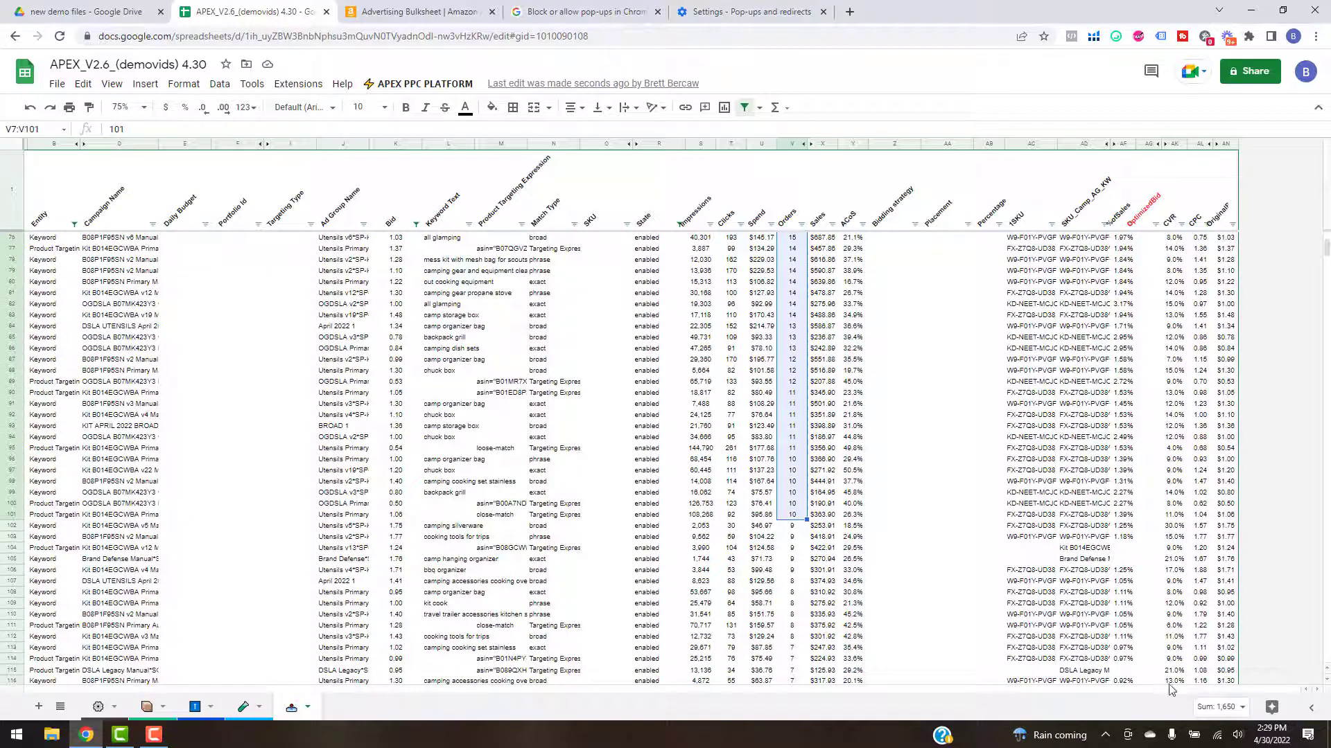
scroll(793, 515, down, 1)
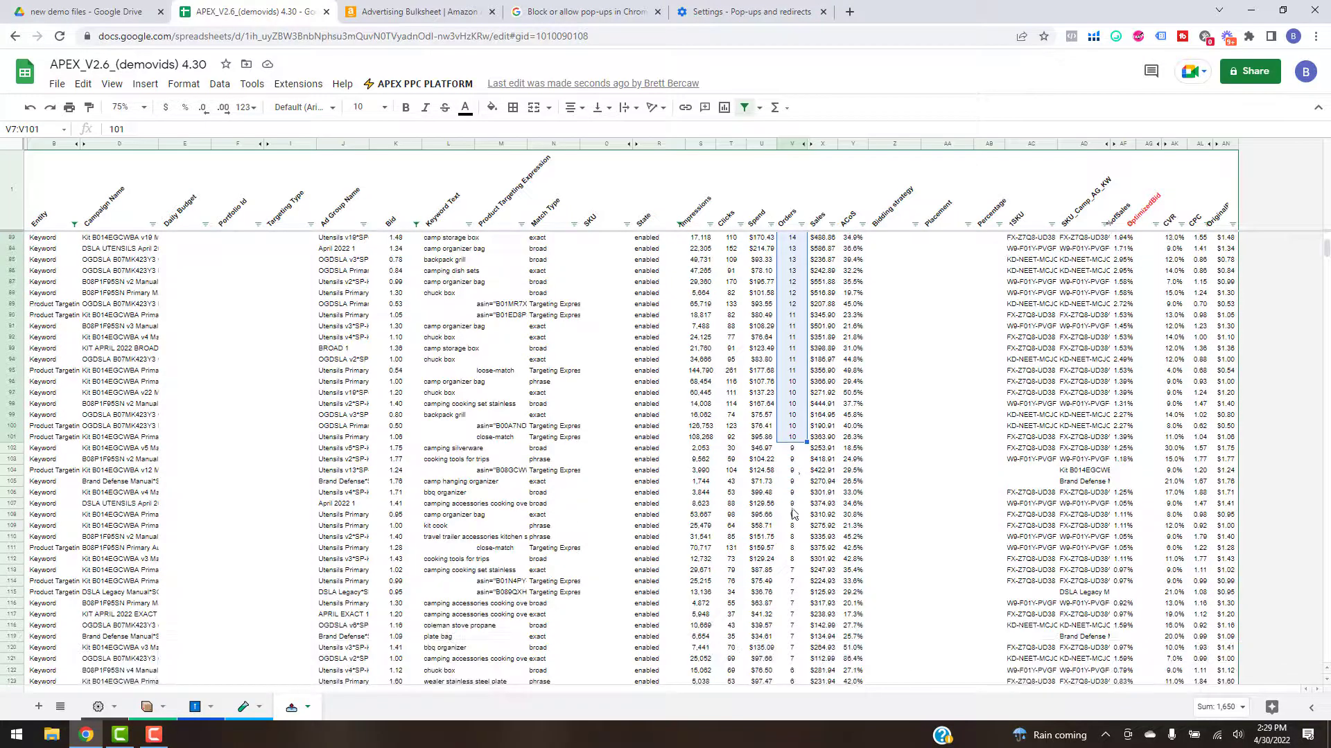
shift+click(798, 559)
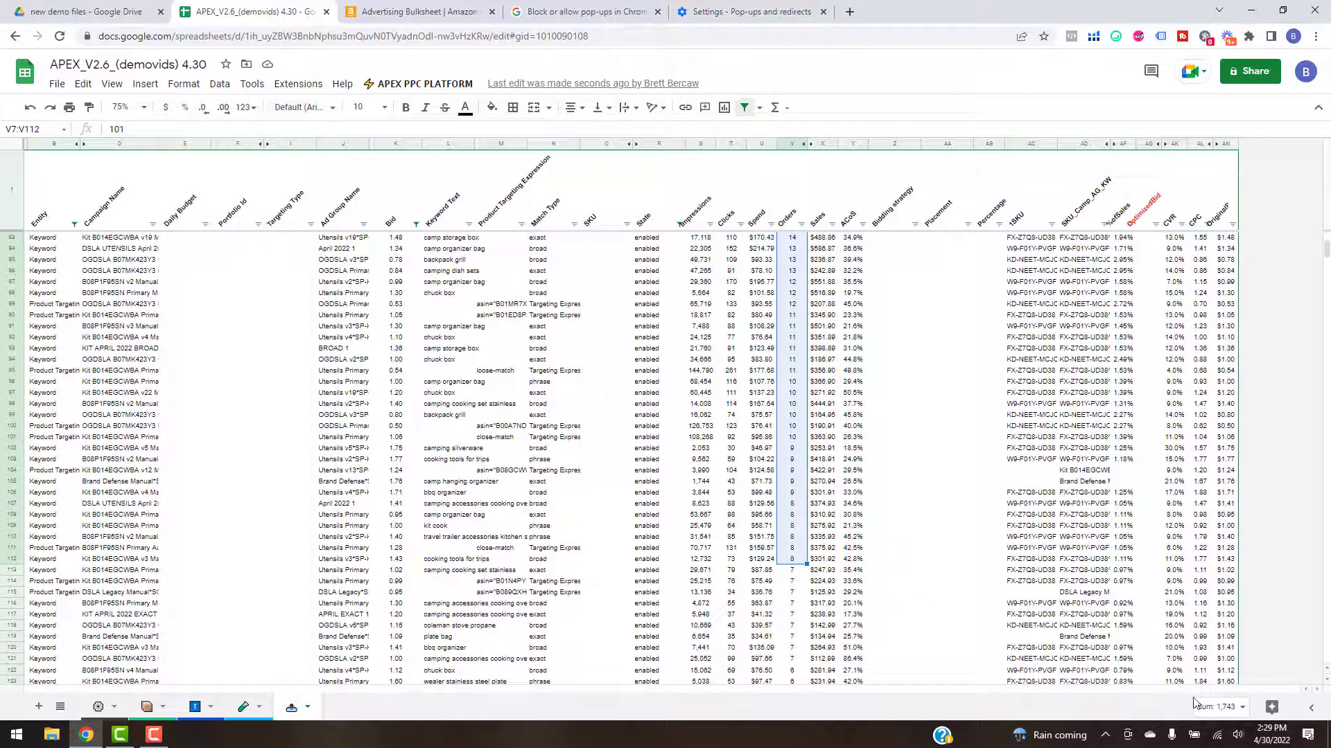
scroll(809, 367, up, 3)
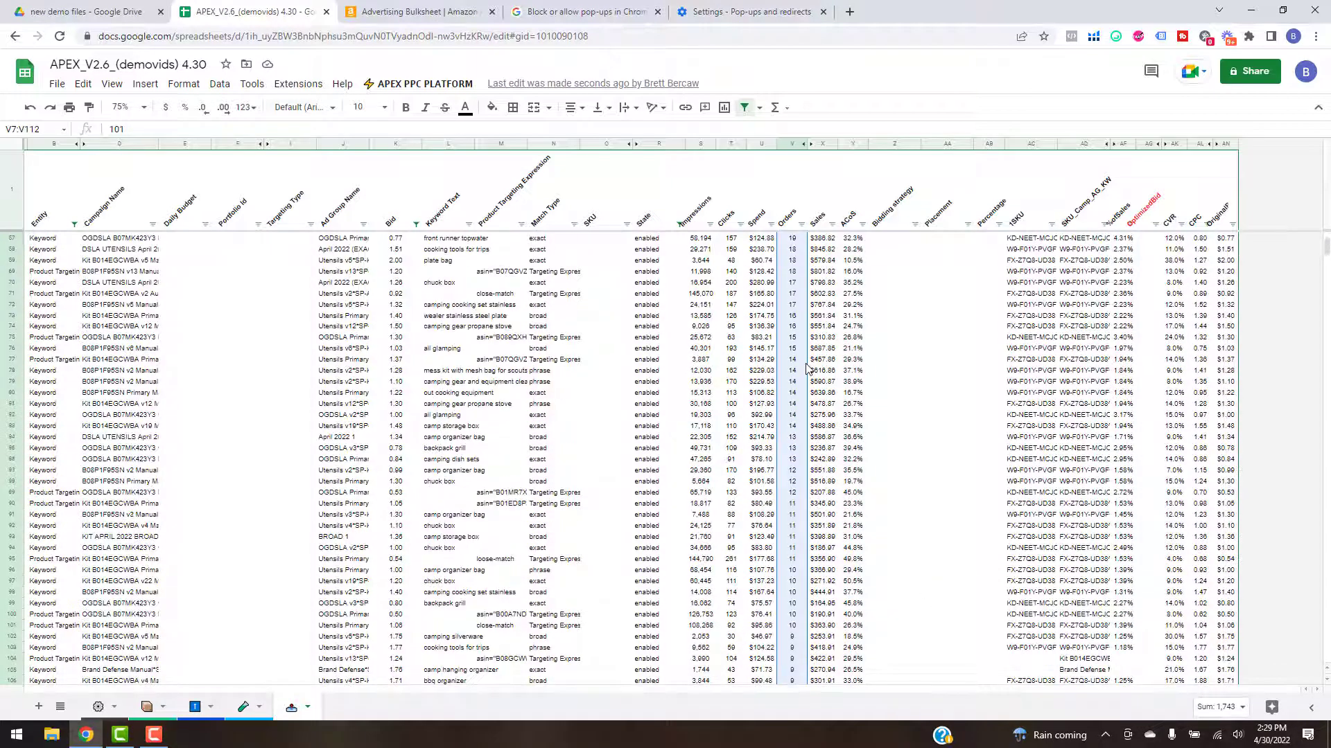
scroll(808, 380, down, 3)
click(1242, 708)
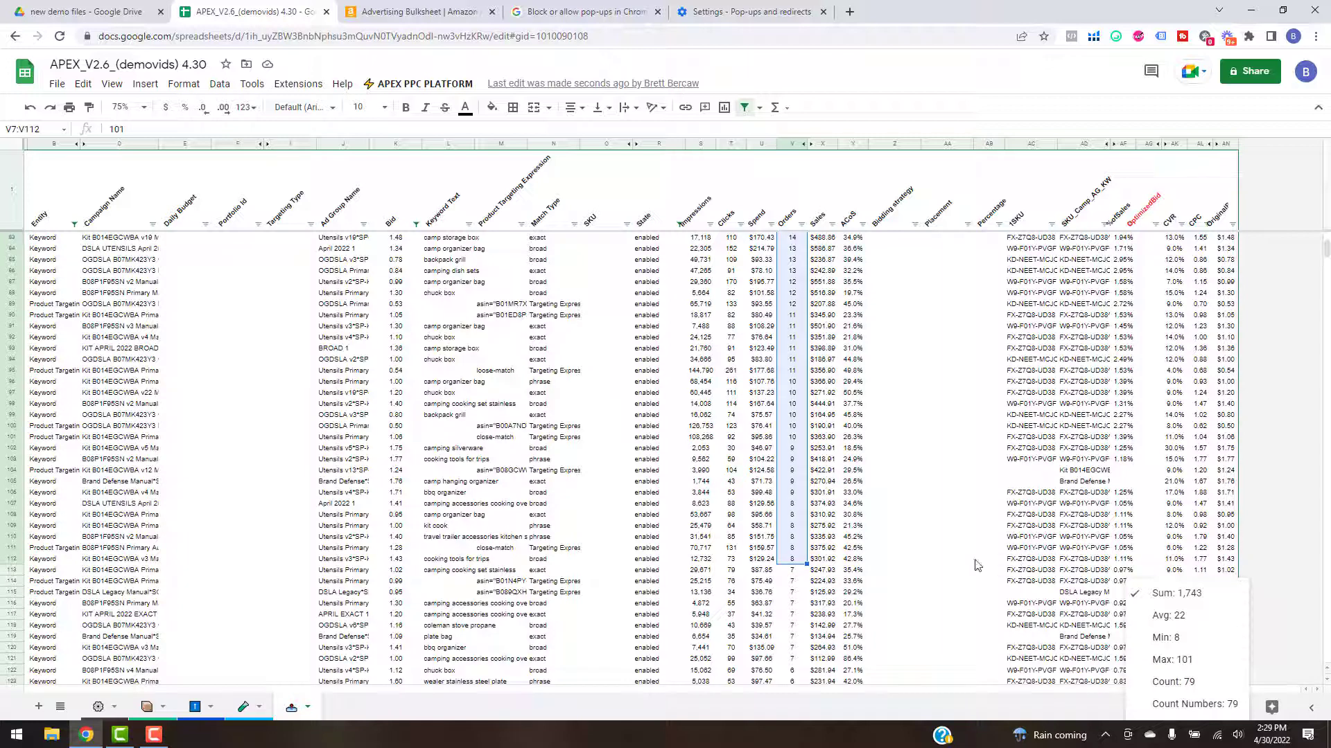
Step: Copy the 1SKU and SKU_Comp_AG_KW values of rows 7 to 112 into the Bid Override Table's Type and Override columns, starting at row 8
click(1085, 561)
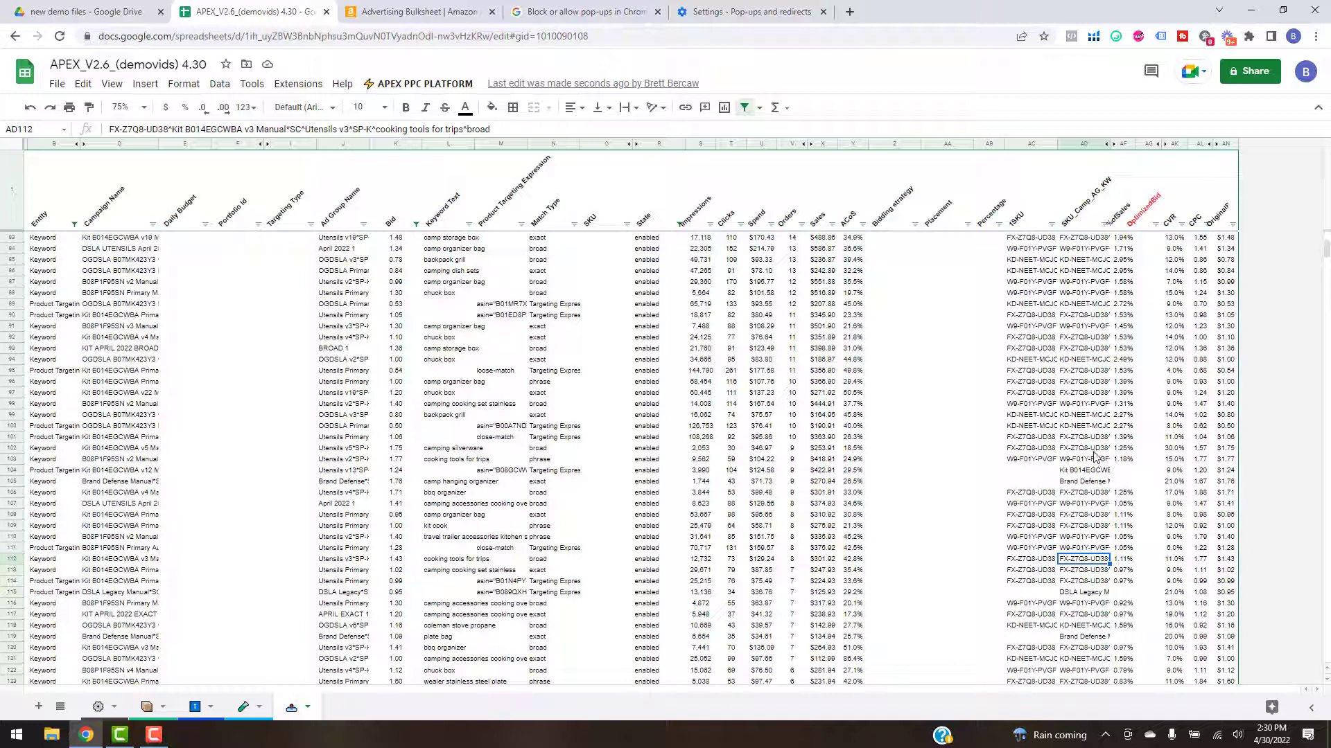
scroll(1095, 456, up, 3)
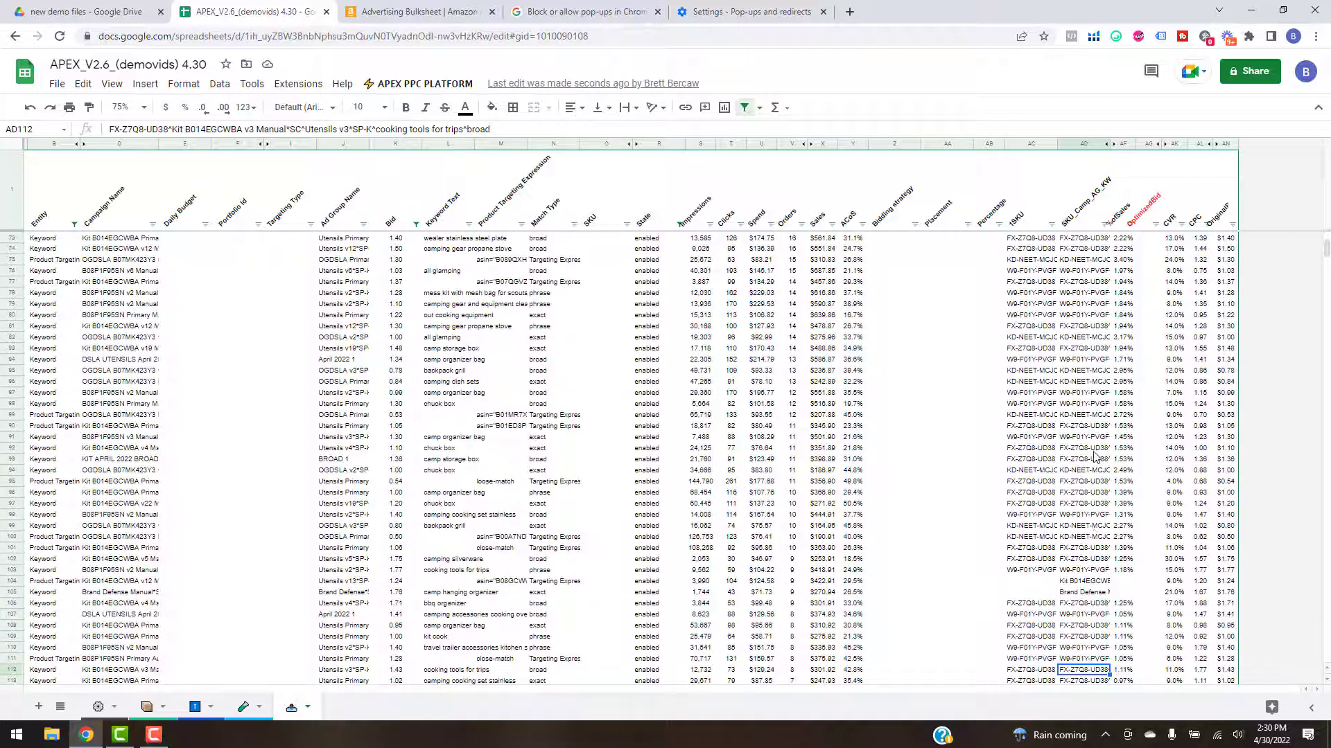
scroll(1095, 456, down, 1)
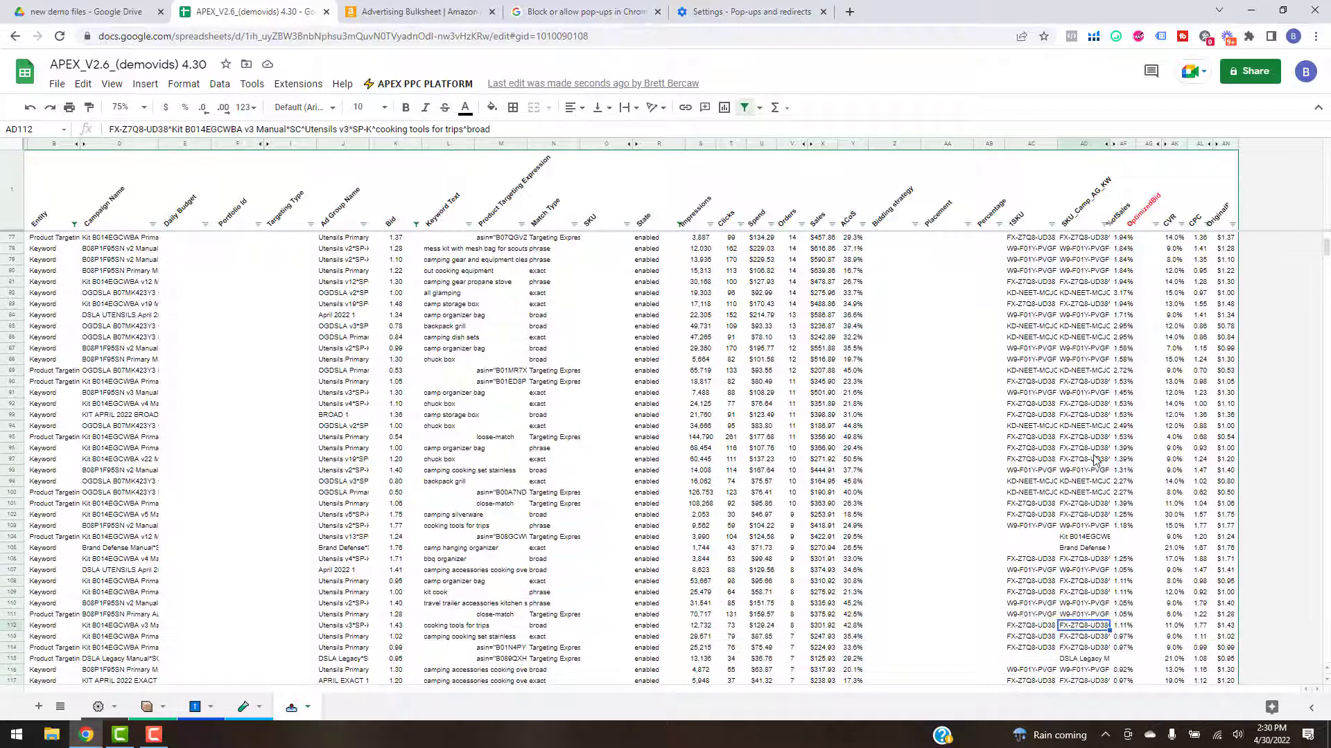
scroll(1094, 458, up, 10)
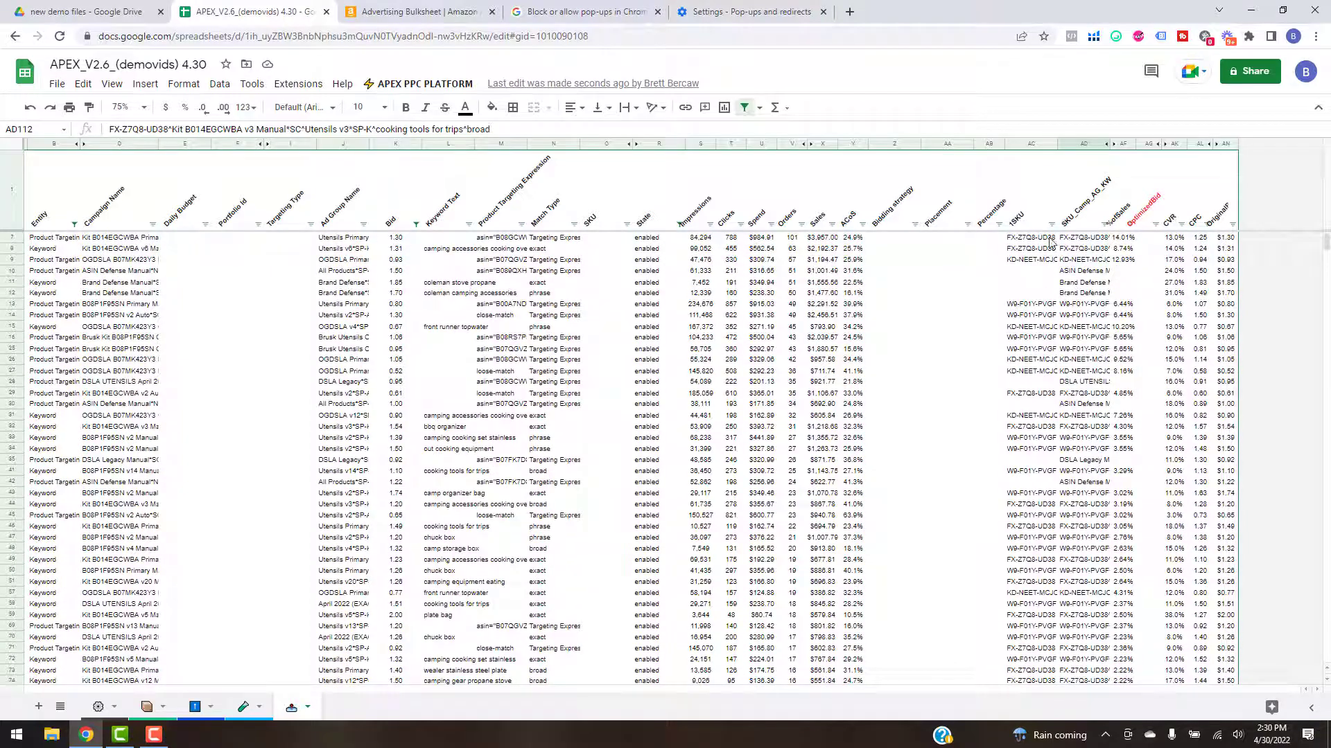
shift+click(1036, 243)
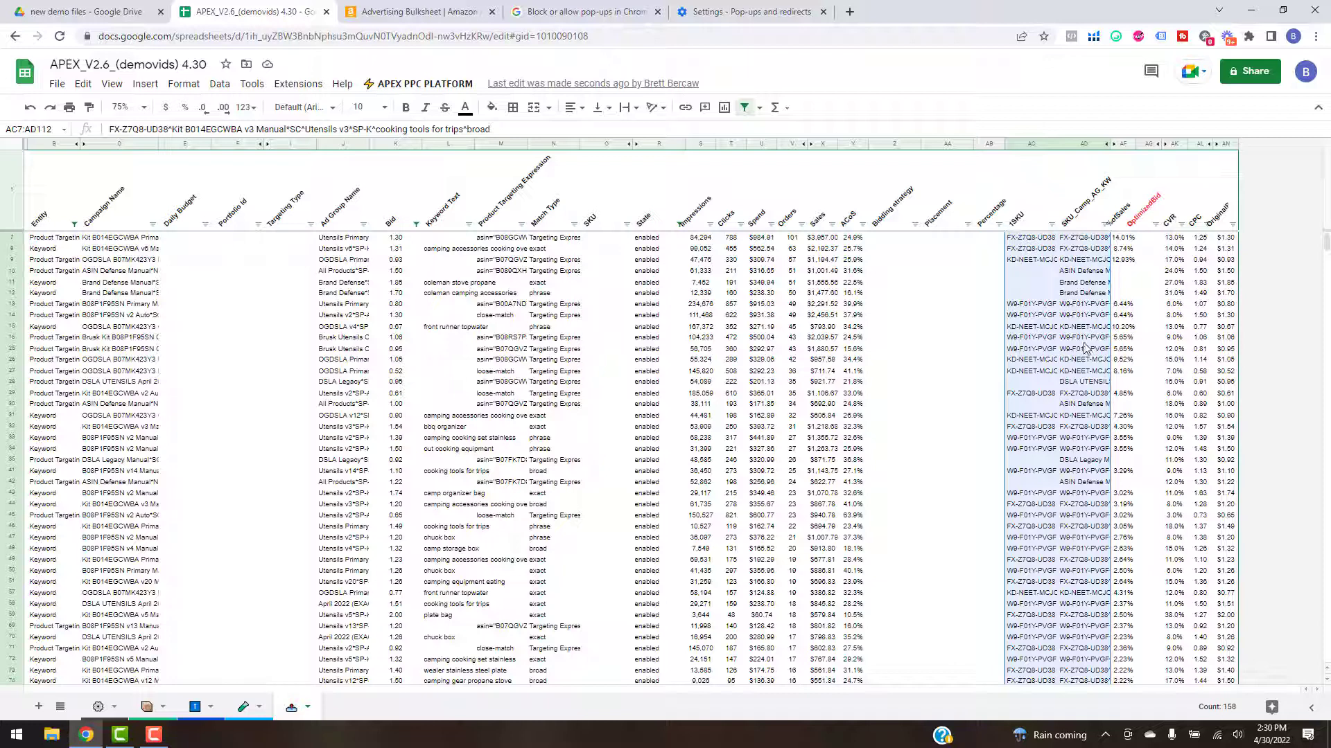
key(ctrl+c)
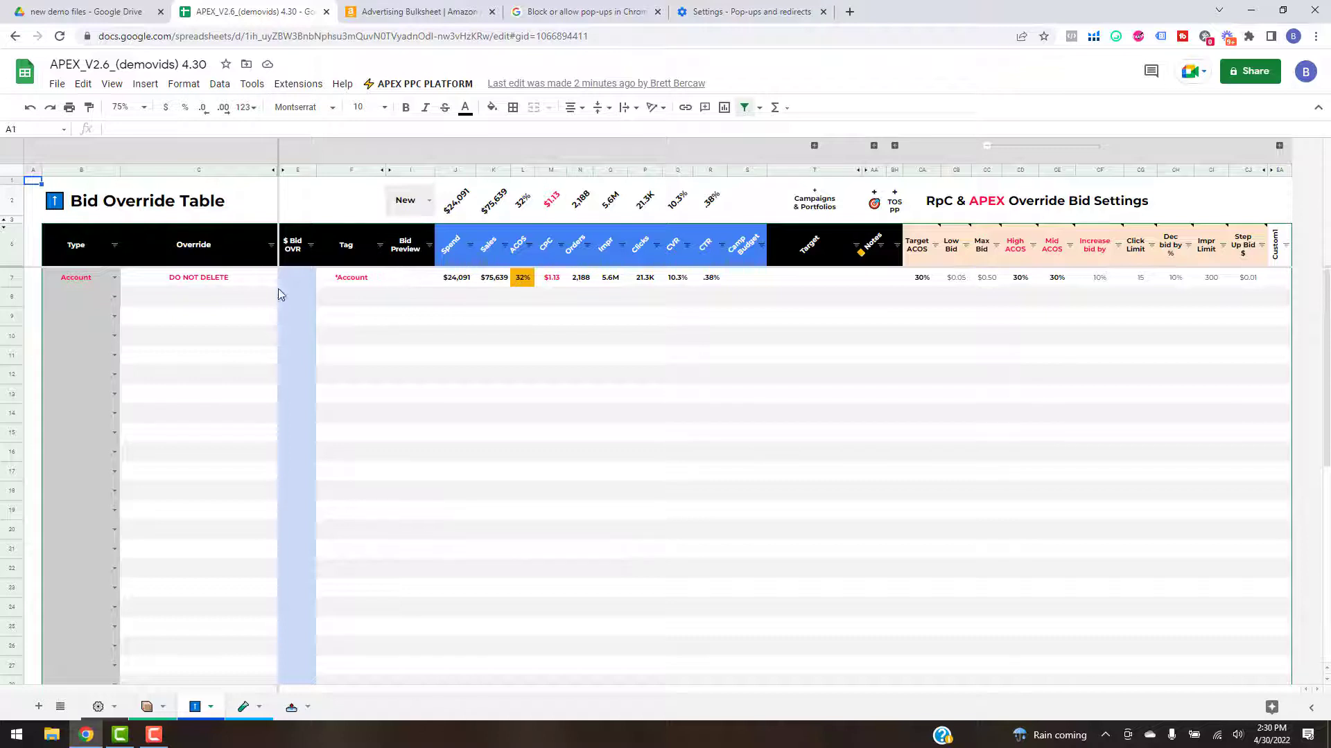
click(102, 301)
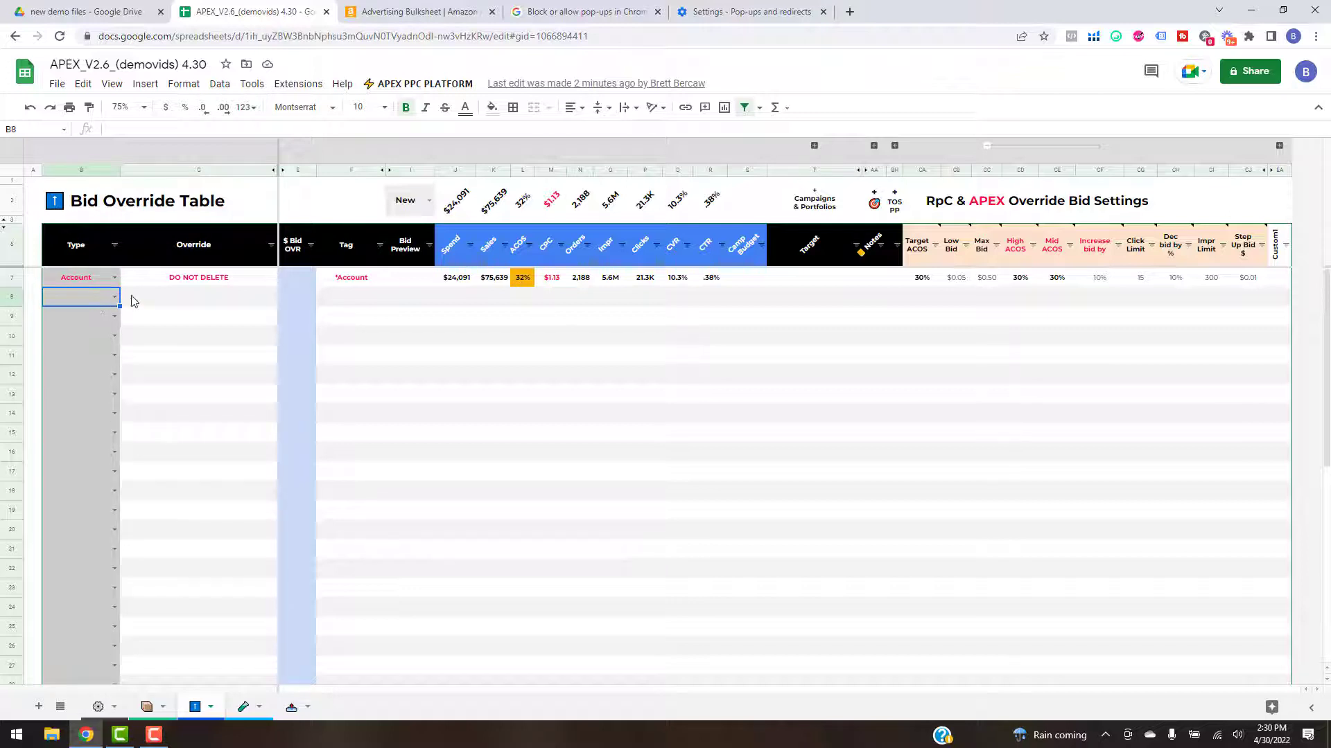
key(ctrl+v)
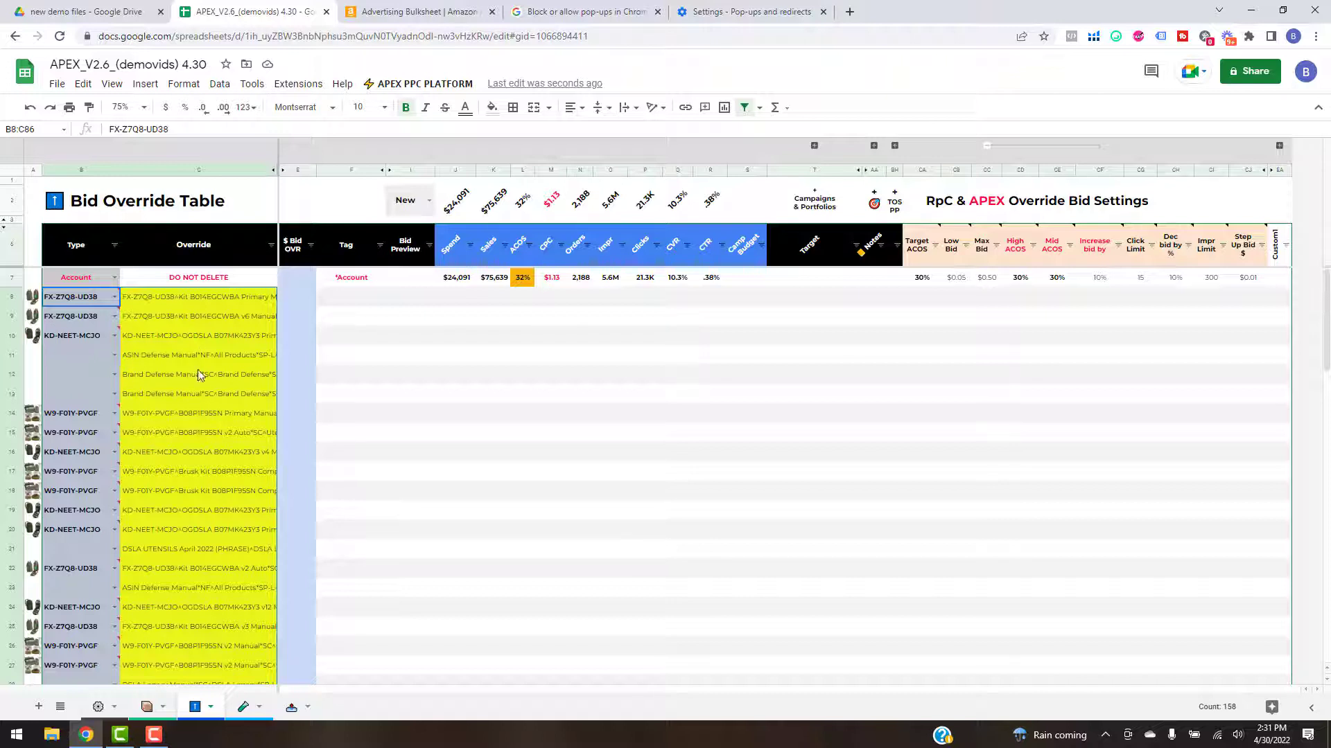
Step: Set the blank Type cells of rows 11 to 13 in the Bid Override Table to Target
click(115, 355)
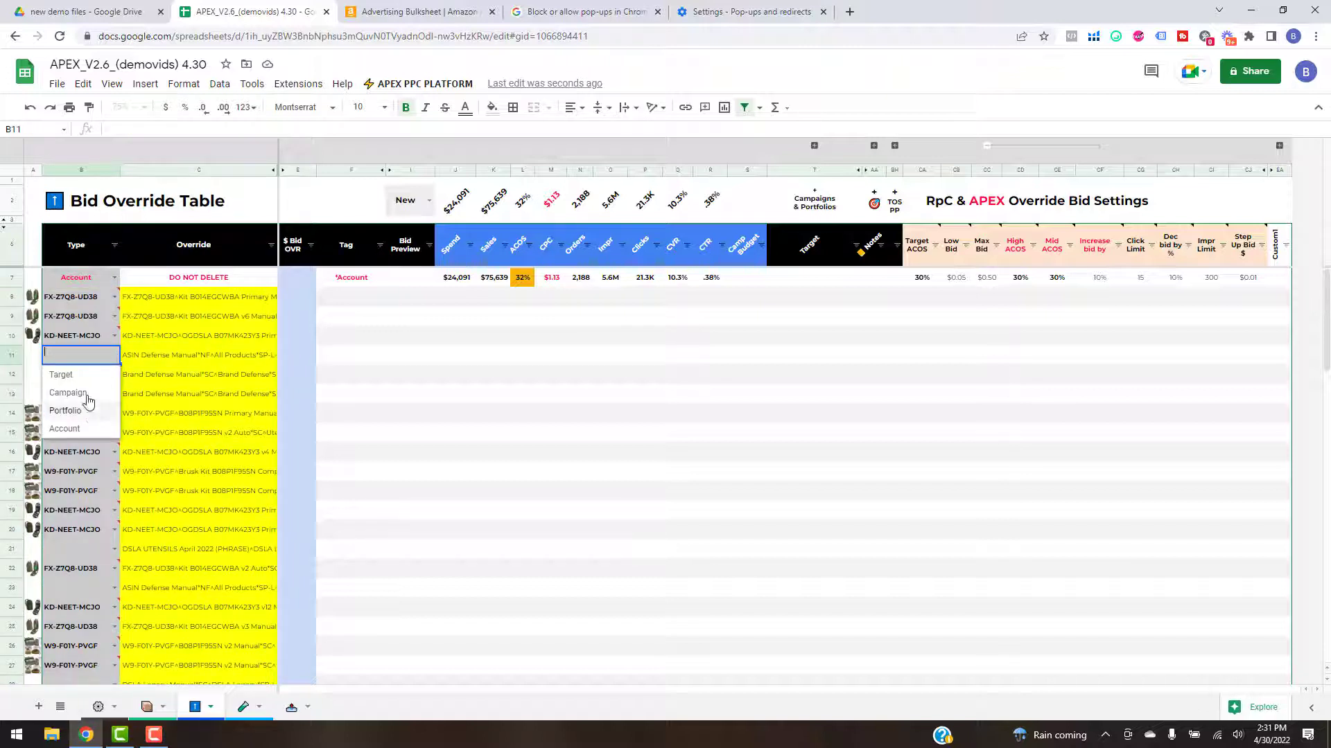
click(109, 375)
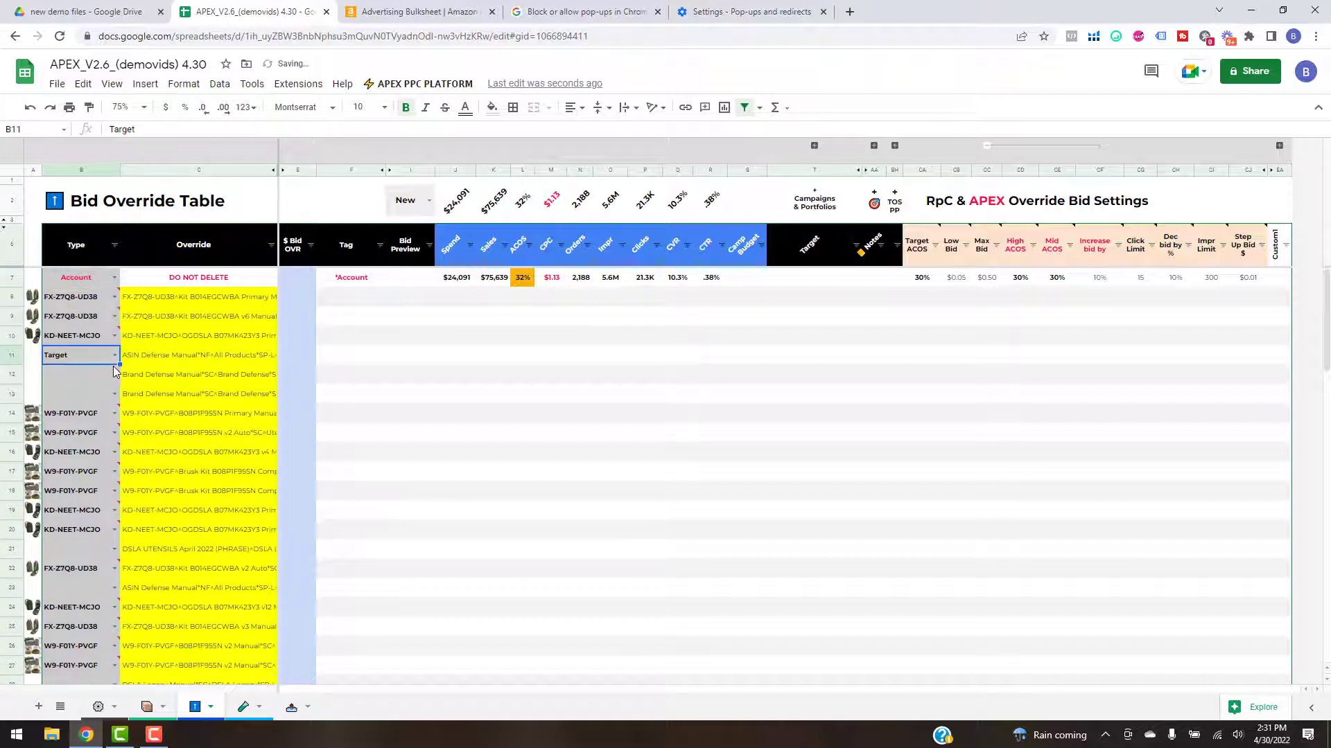
key(Down)
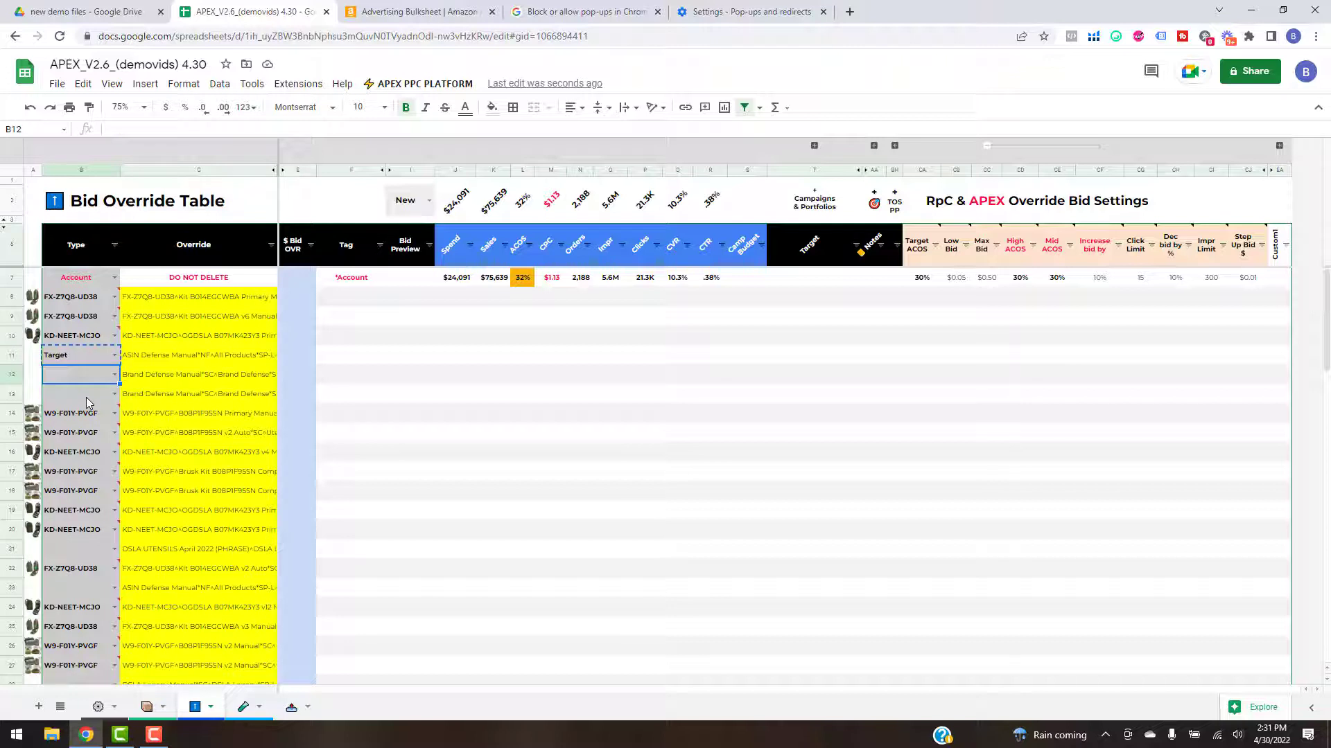
shift+click(104, 399)
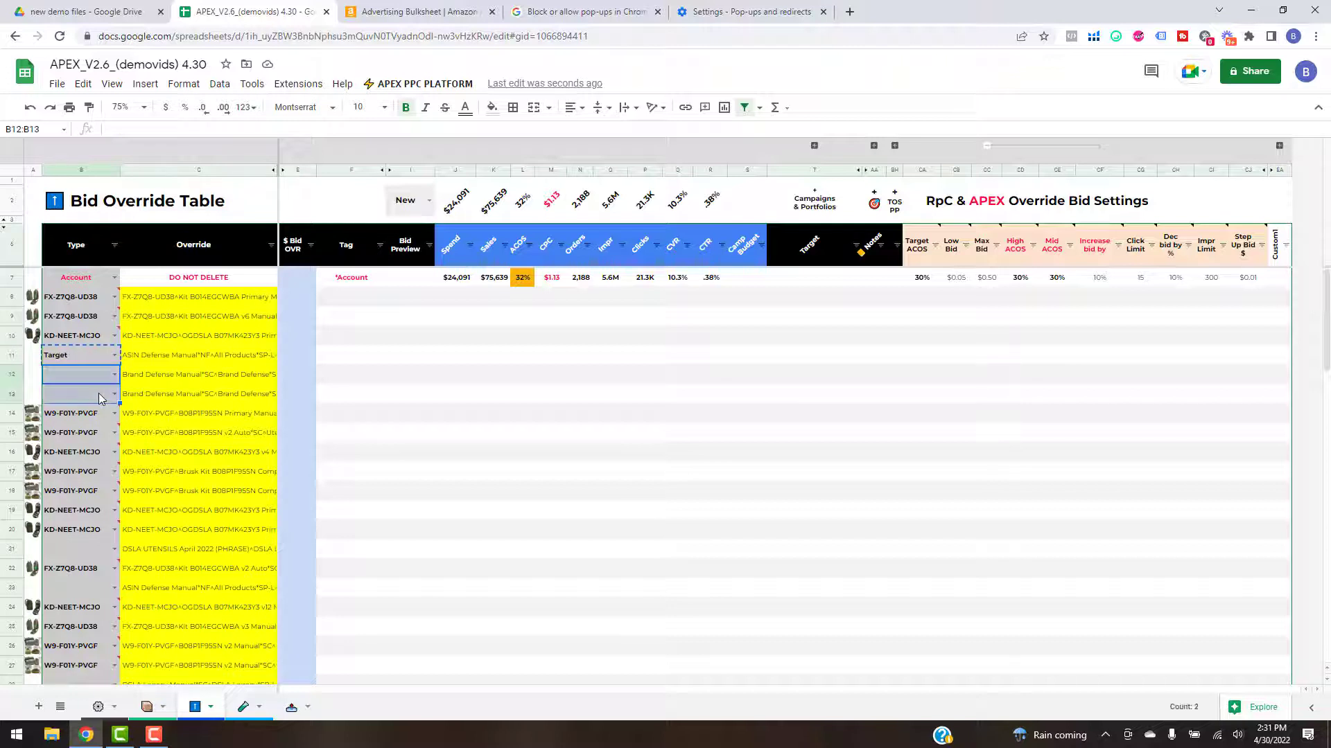
key(ctrl+v)
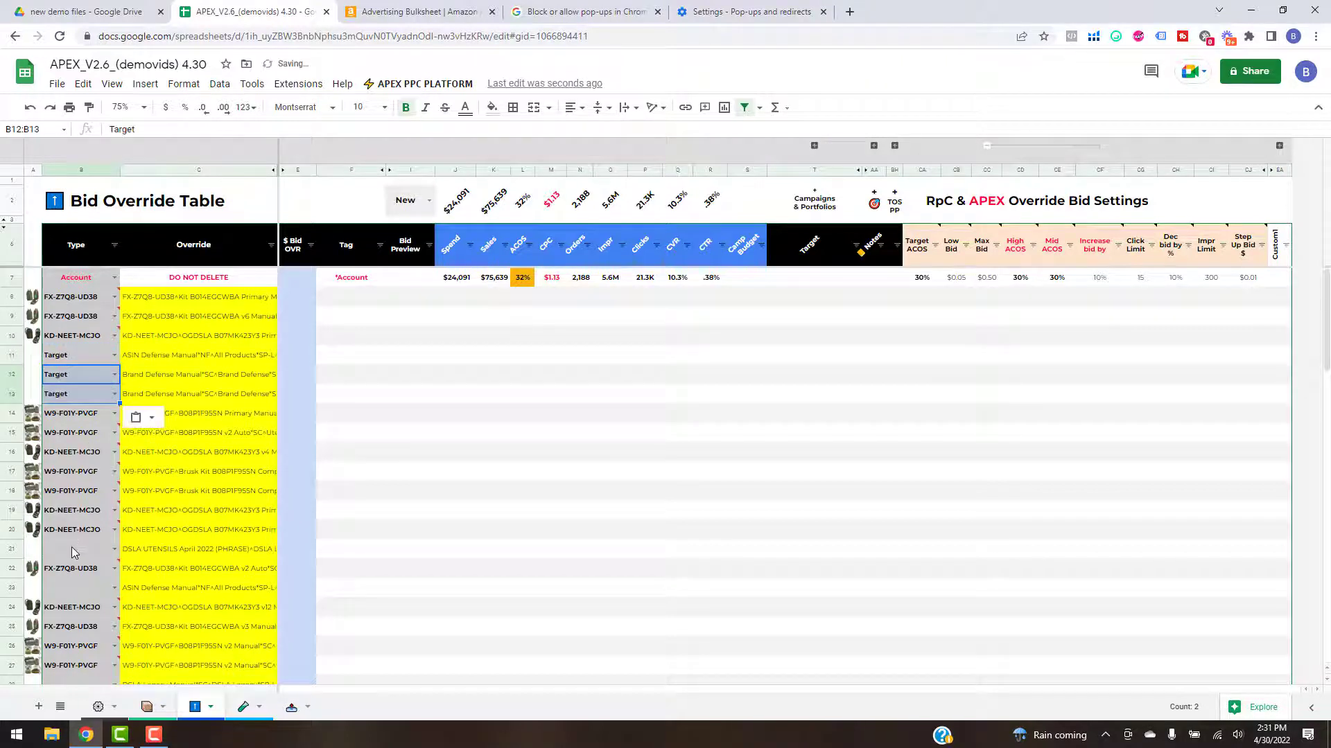
Step: Fill the blank Type cells in rows 21, 23, 28 and 30 with the copied Target value
click(85, 551)
key(ctrl+v)
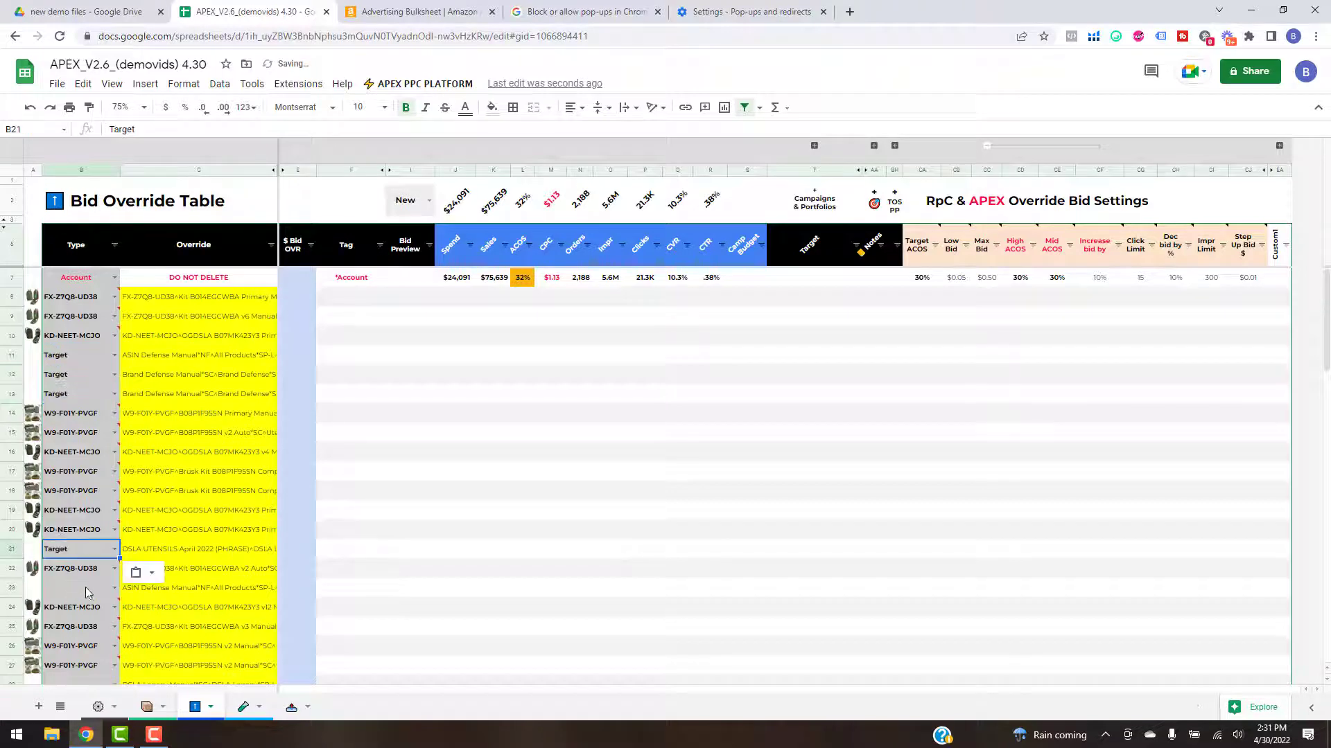
click(85, 589)
key(ctrl+v)
scroll(79, 558, down, 3)
click(78, 519)
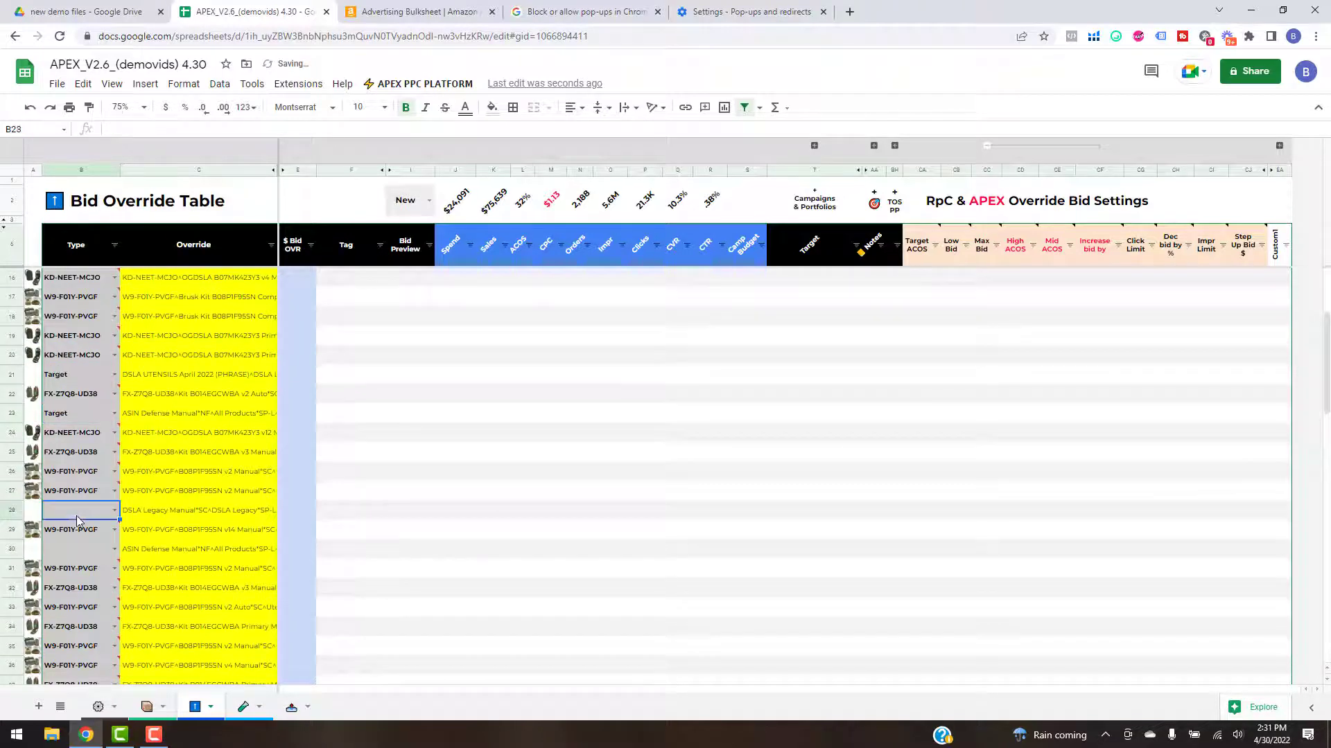
key(ctrl+v)
click(72, 550)
key(ctrl+v)
Step: Fill the remaining blank Type cells in rows 78 and 79 with Target
scroll(73, 549, down, 2)
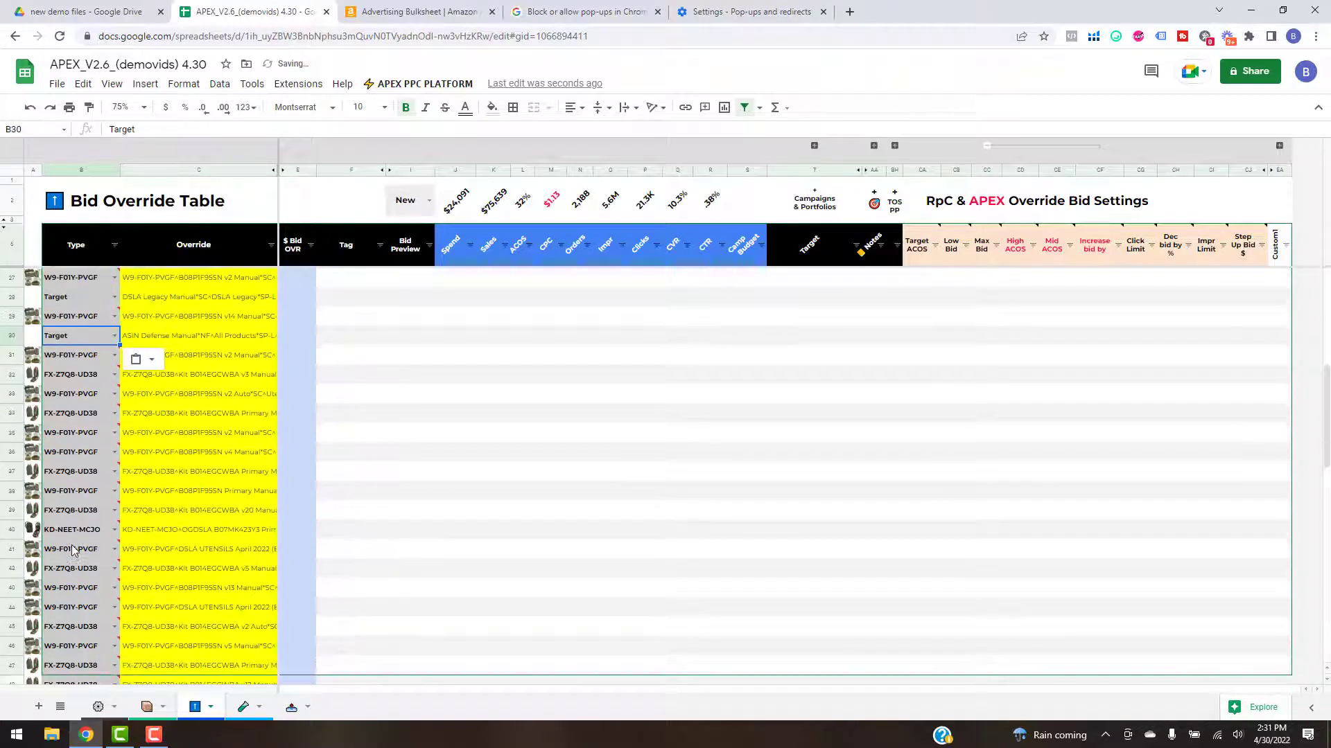
scroll(73, 550, down, 10)
scroll(73, 549, down, 5)
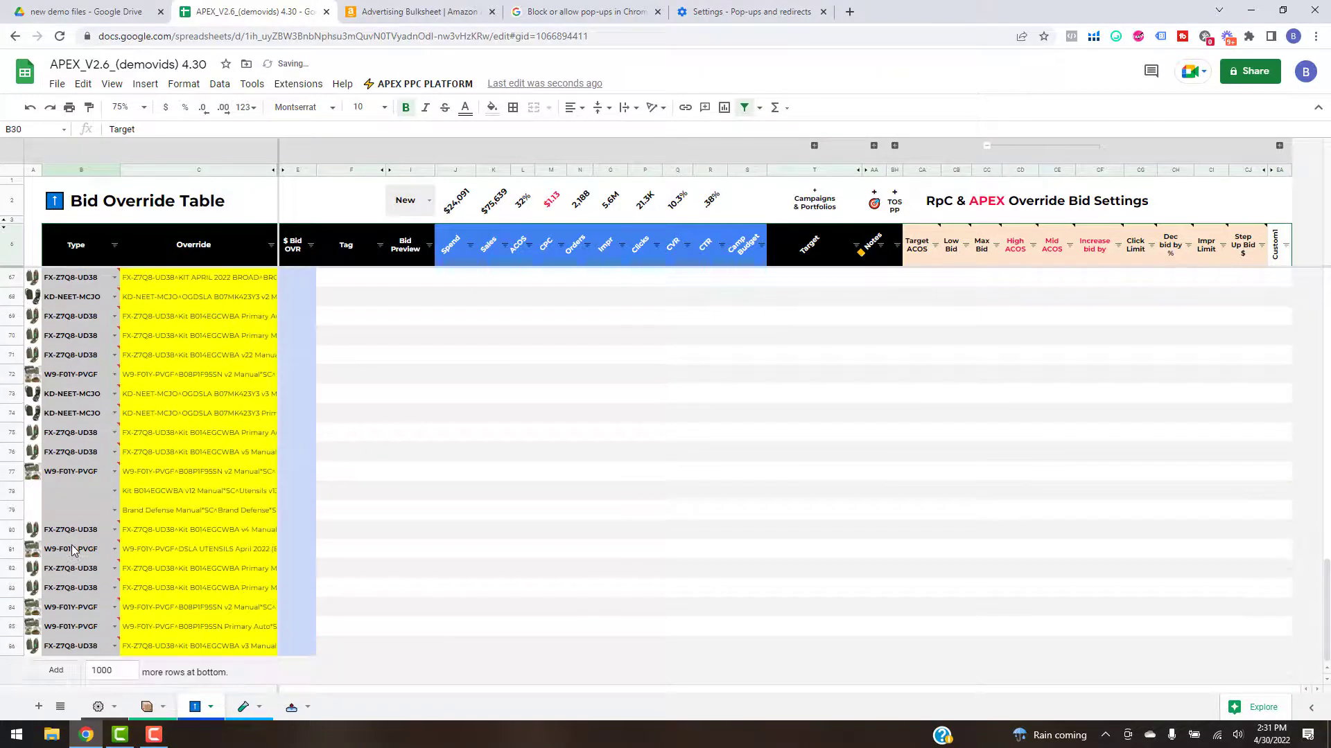
click(88, 493)
key(ctrl+v)
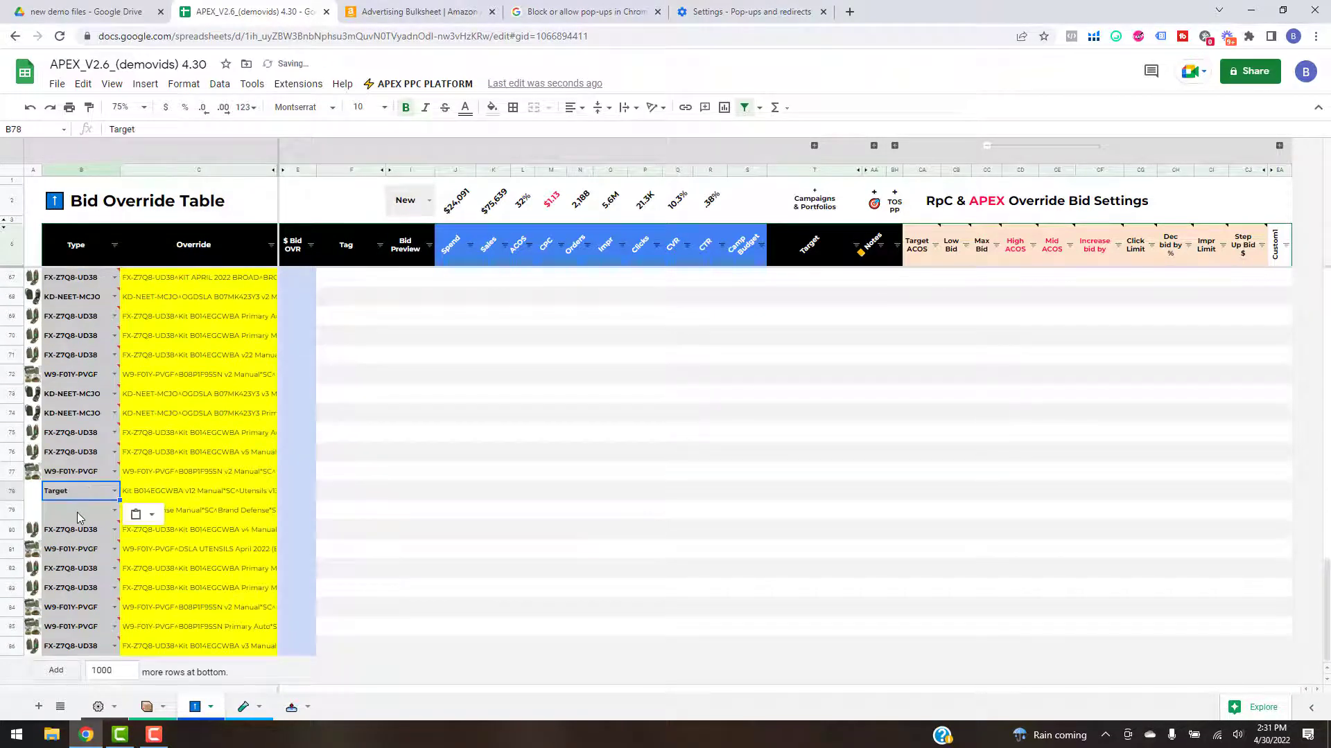
click(104, 513)
key(ctrl+v)
Step: Reset the filters of the Bid Override Table
scroll(108, 513, up, 4)
scroll(109, 513, up, 6)
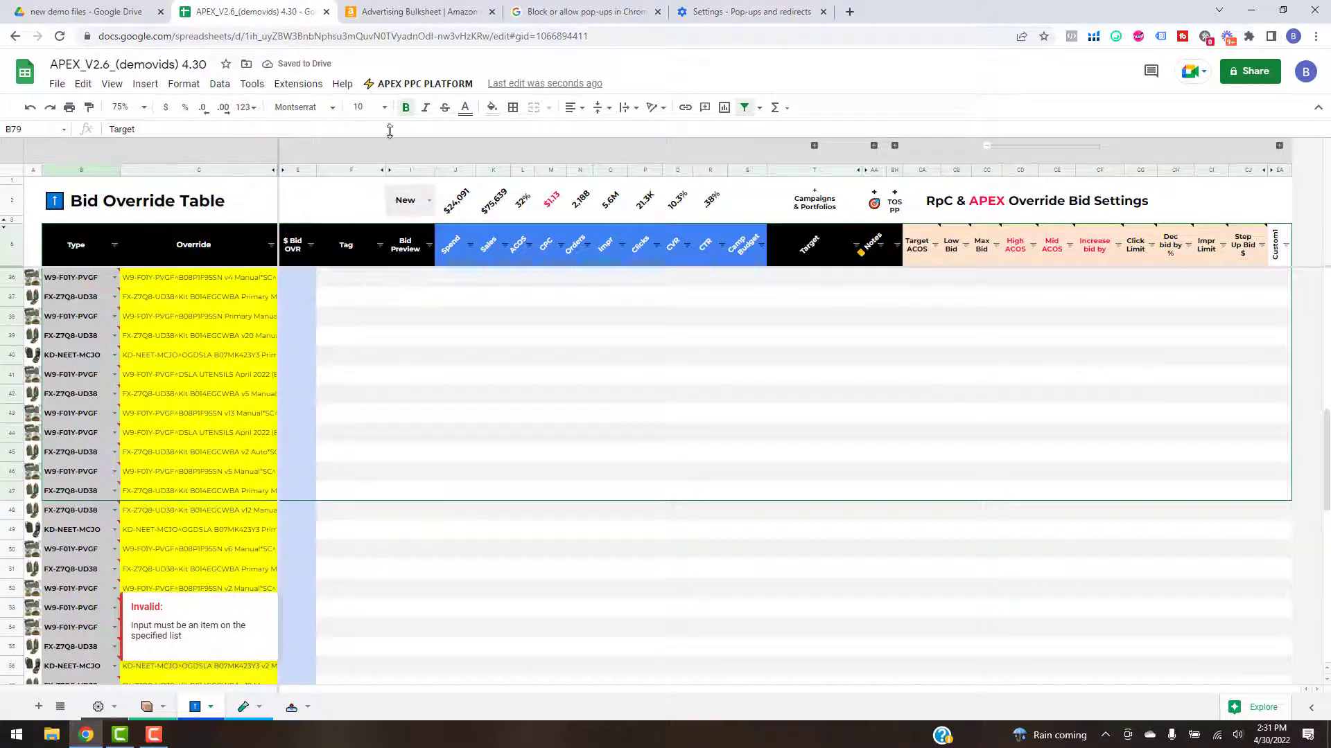
click(419, 84)
mouse_move(472, 344)
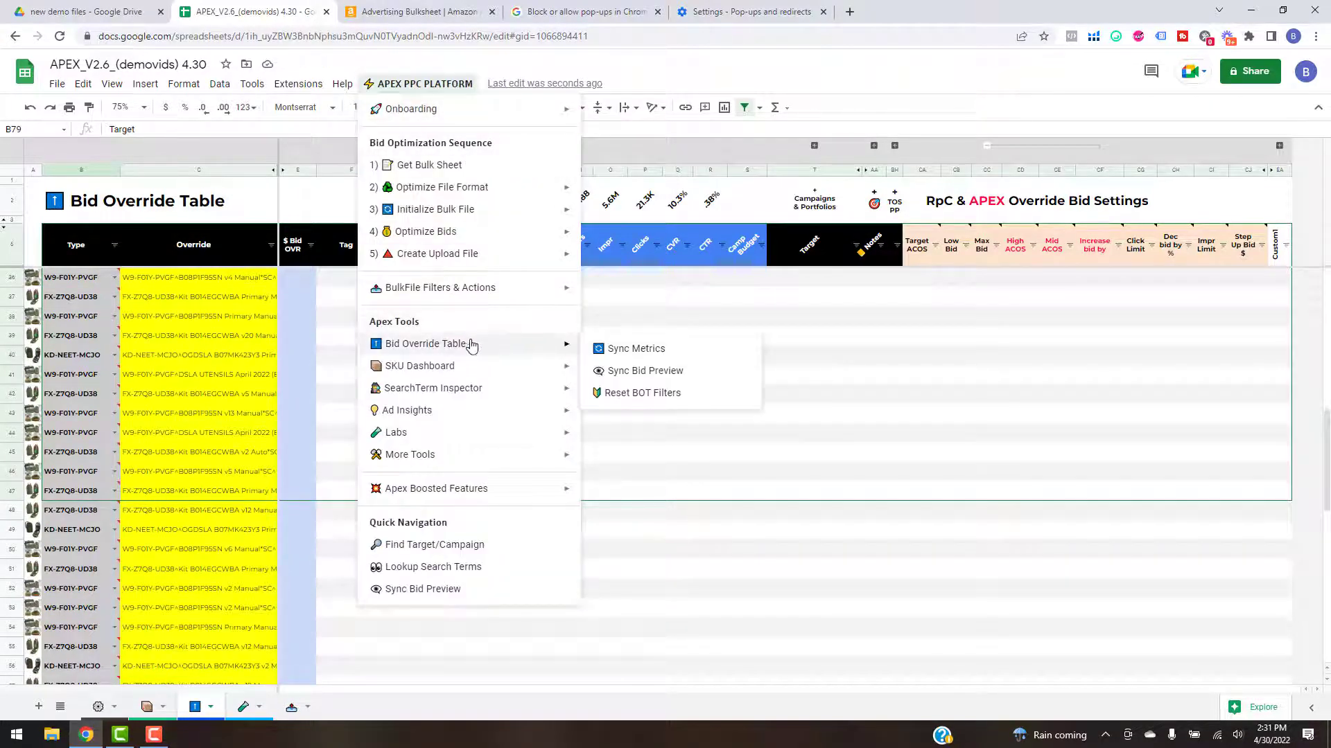
click(721, 392)
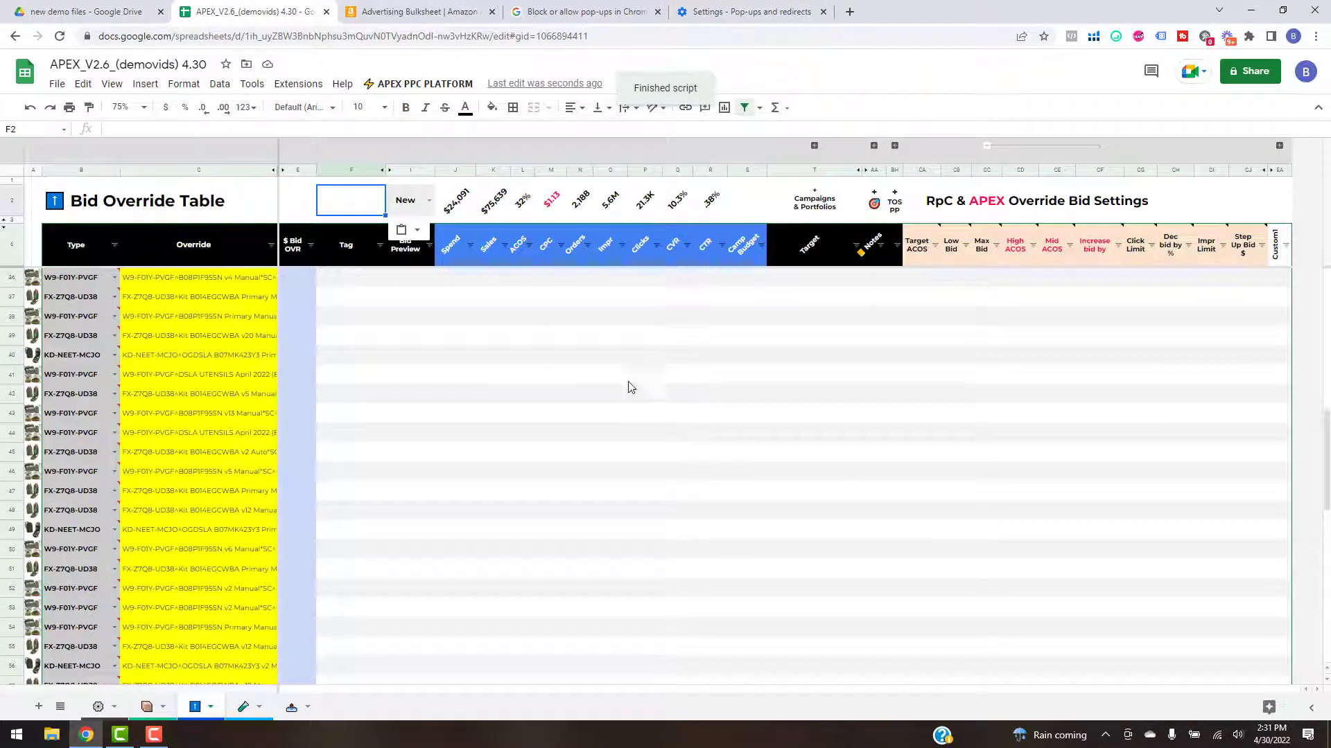
Step: Sync the Bid Override Table's metrics together with the TOS and Product Pages placement data, declining the bid preview refresh
scroll(511, 426, down, 10)
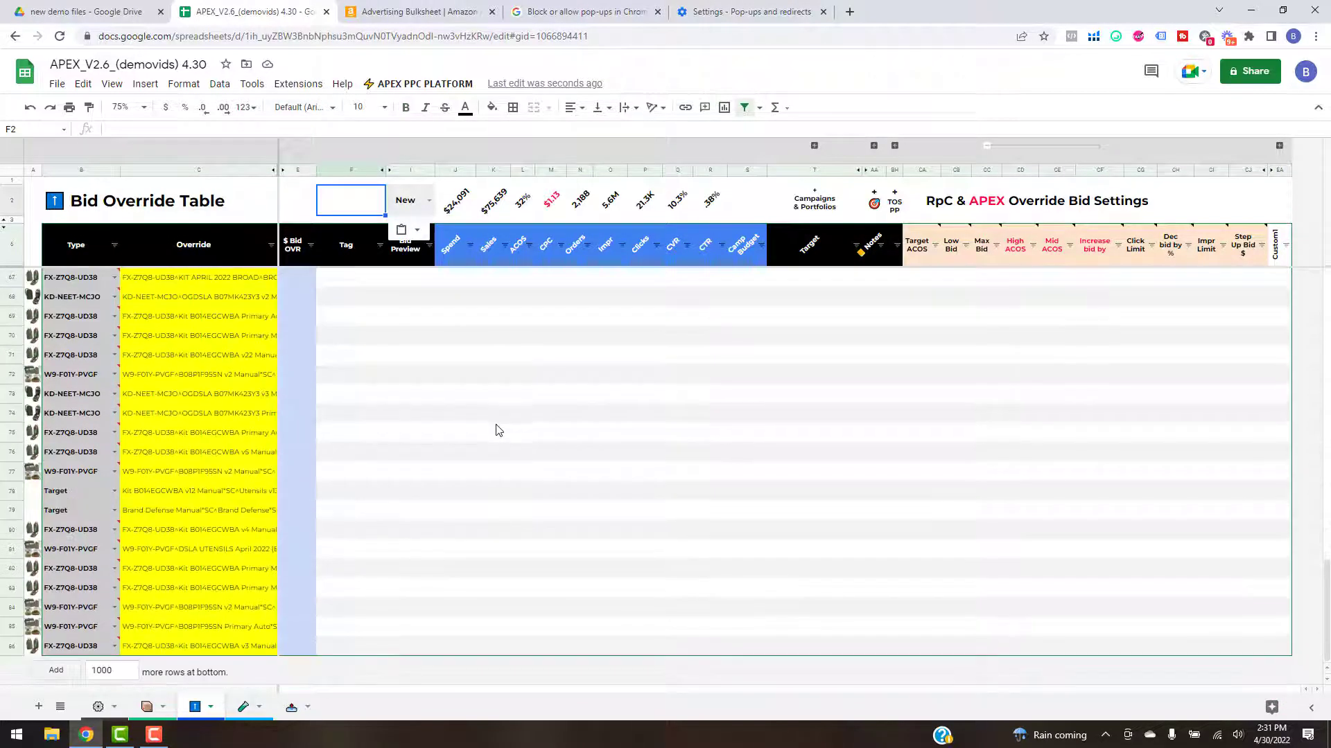
scroll(496, 431, up, 12)
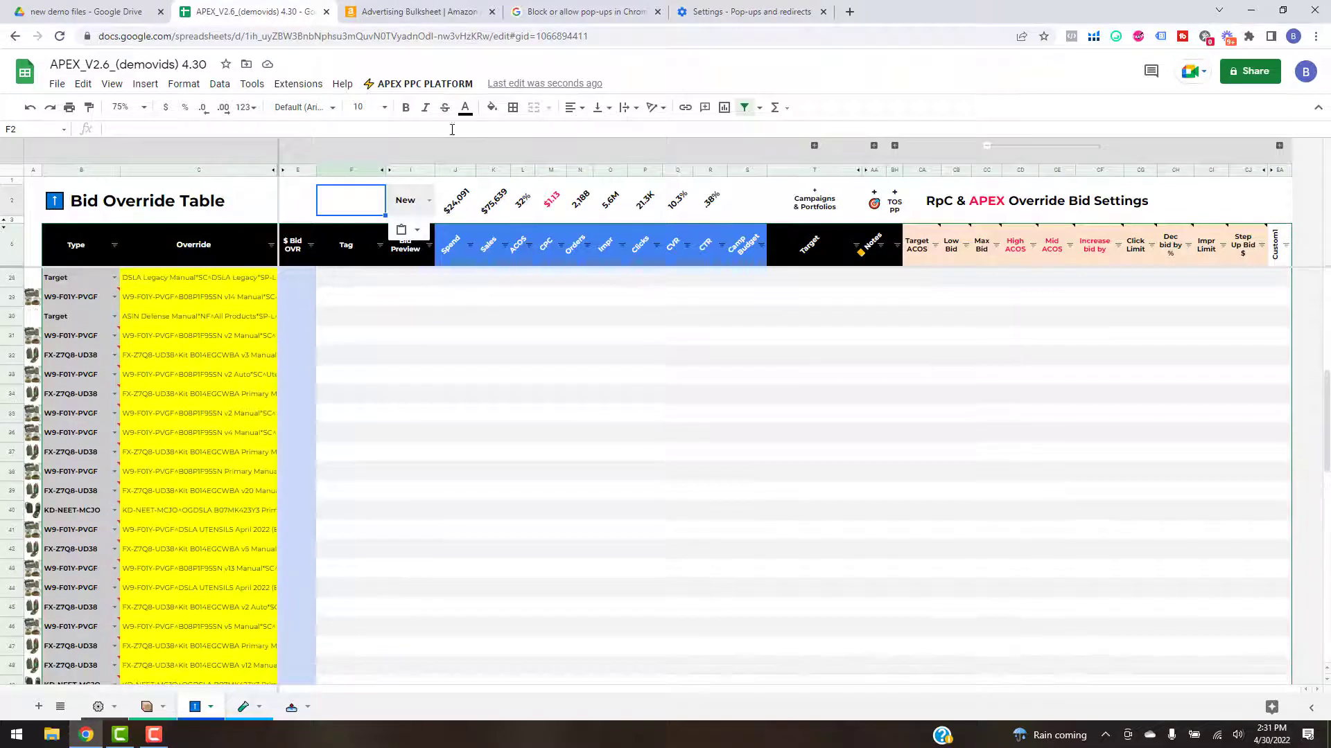
scroll(222, 374, up, 7)
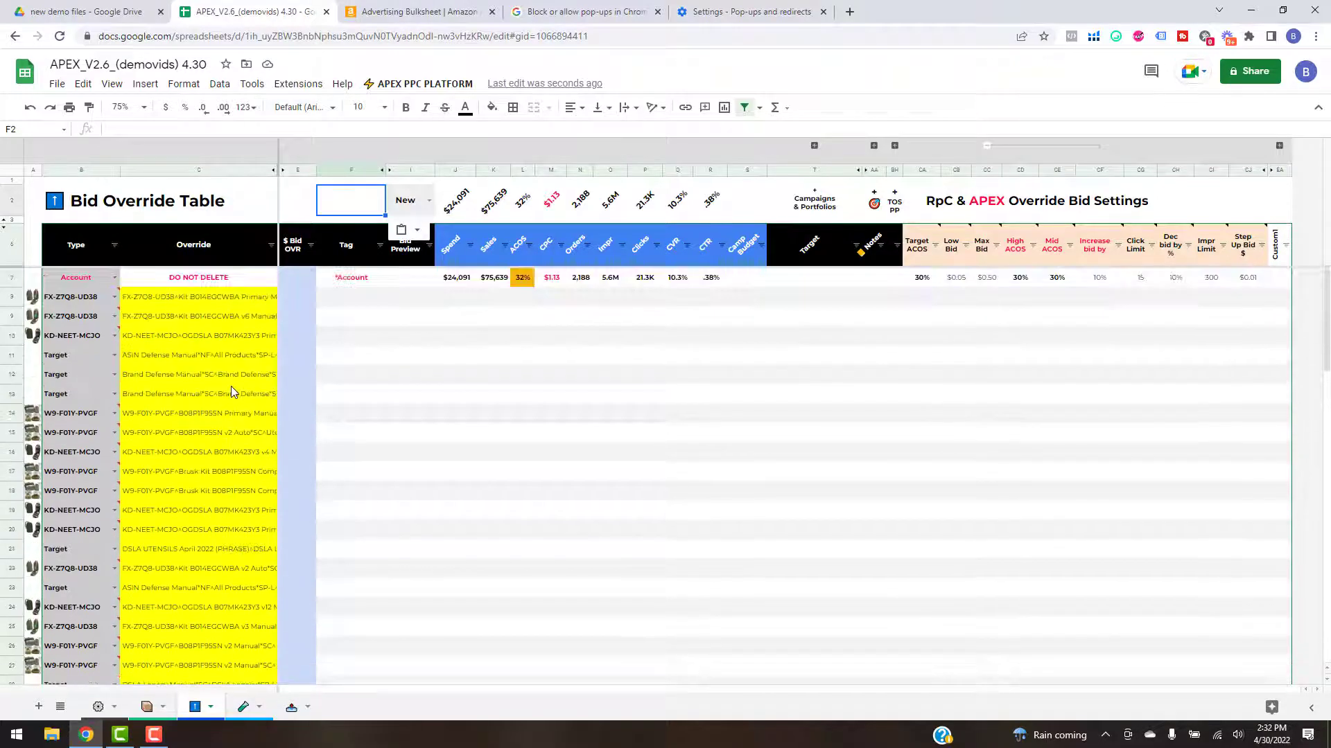
click(426, 84)
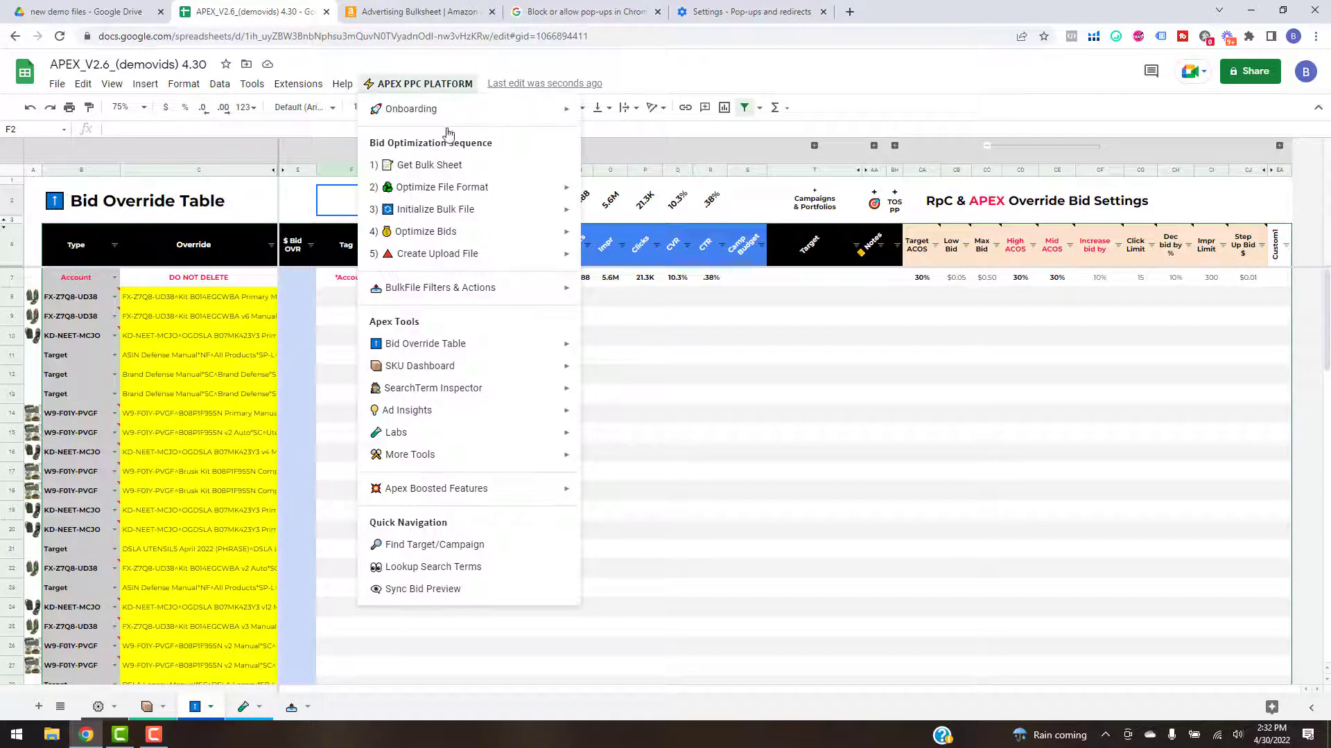
mouse_move(458, 346)
click(634, 349)
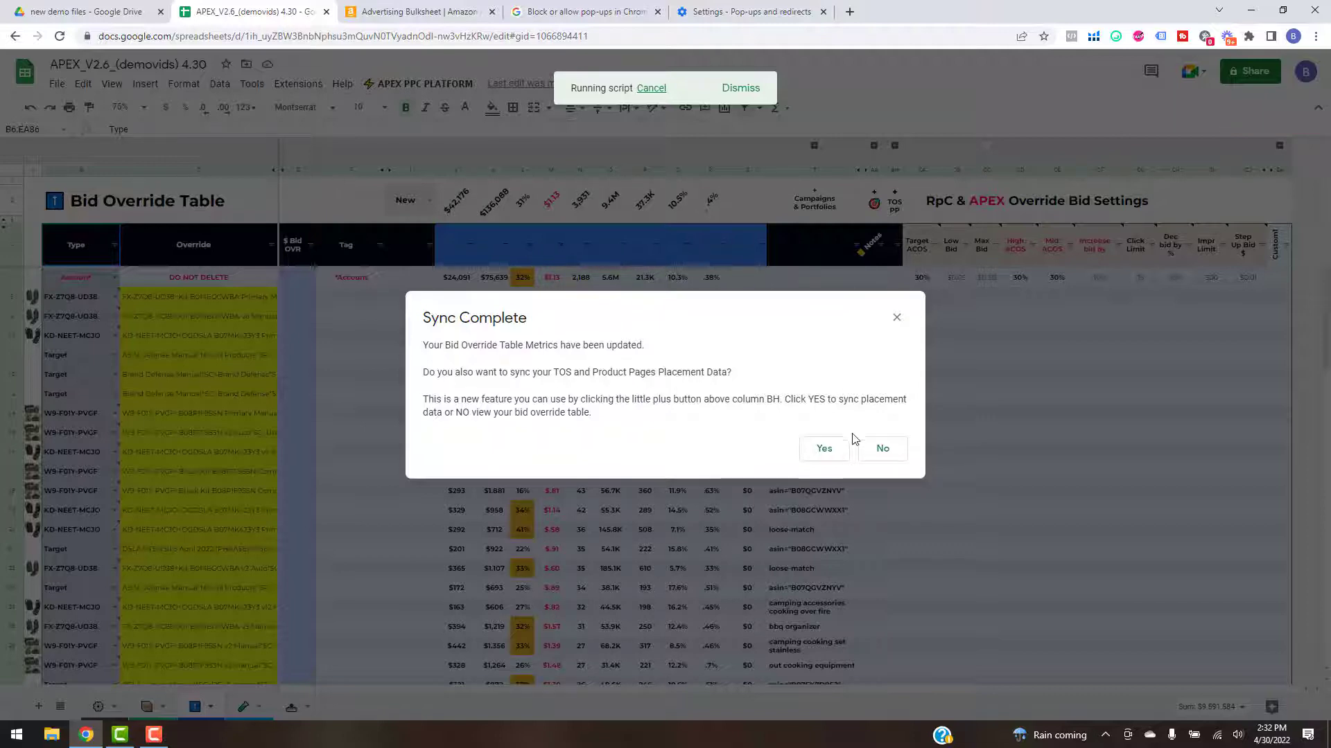
click(840, 447)
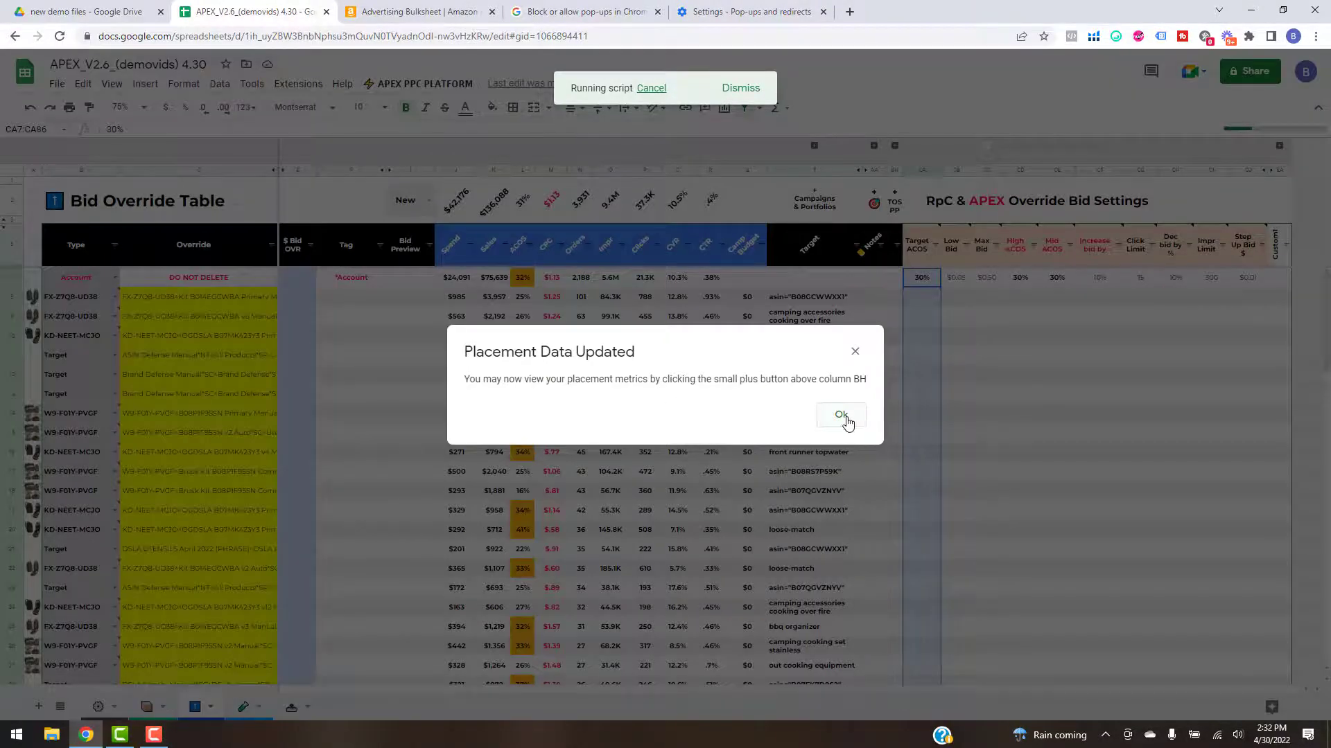
click(841, 416)
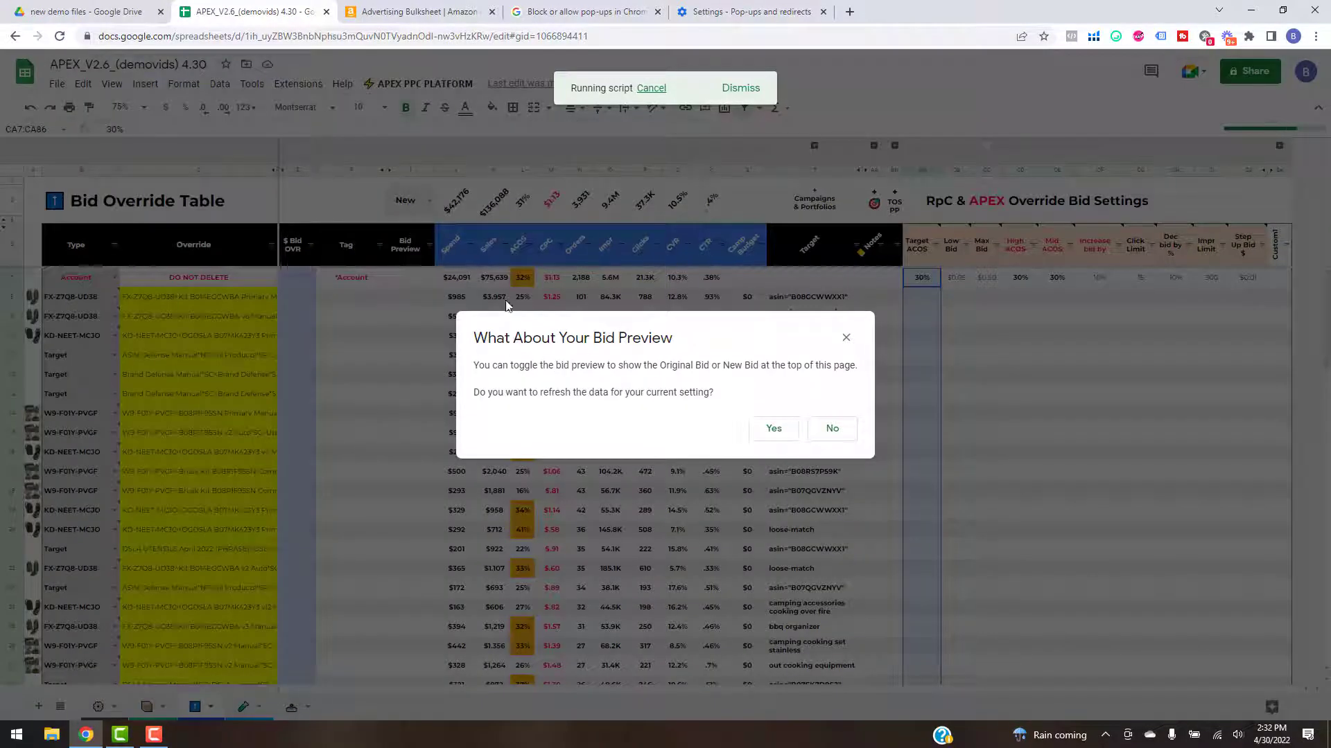
click(828, 430)
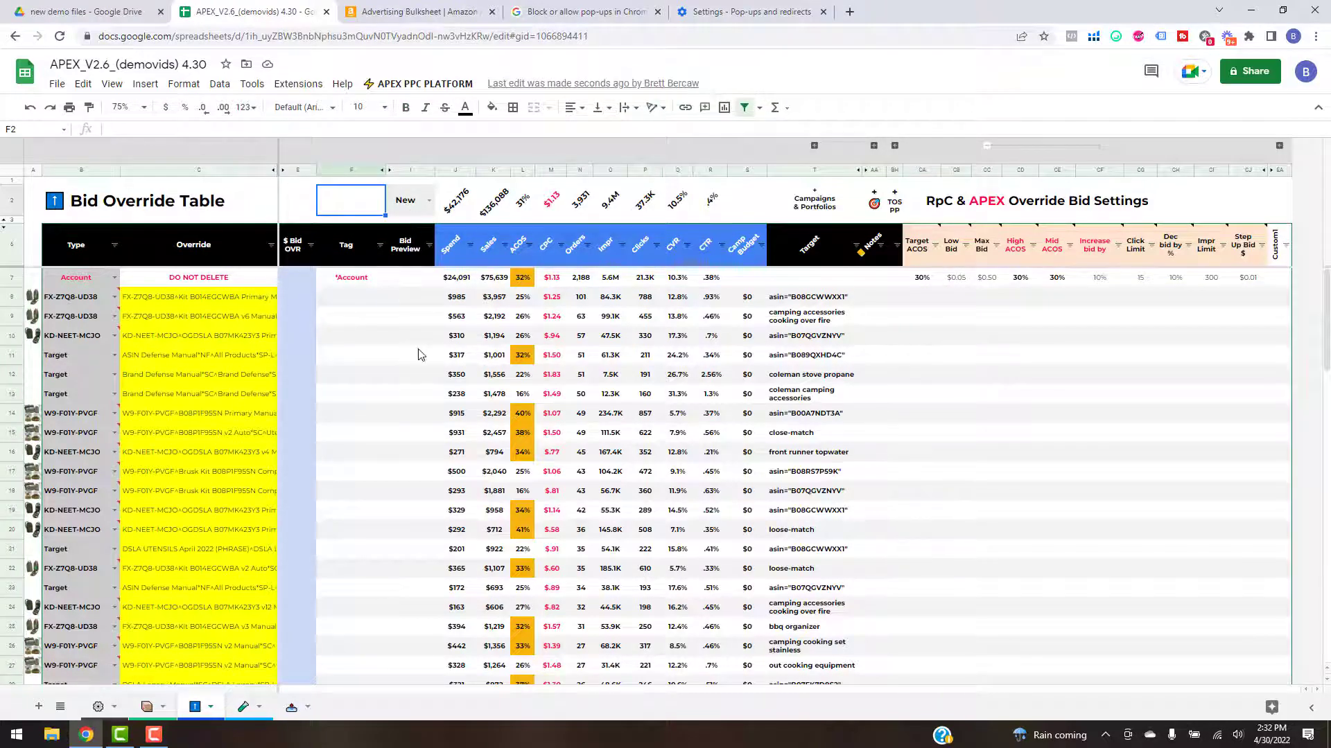
Step: View the bid preview choices in the Bid Override Table and the Optimize Bids methods from the SKU Dashboard
click(430, 206)
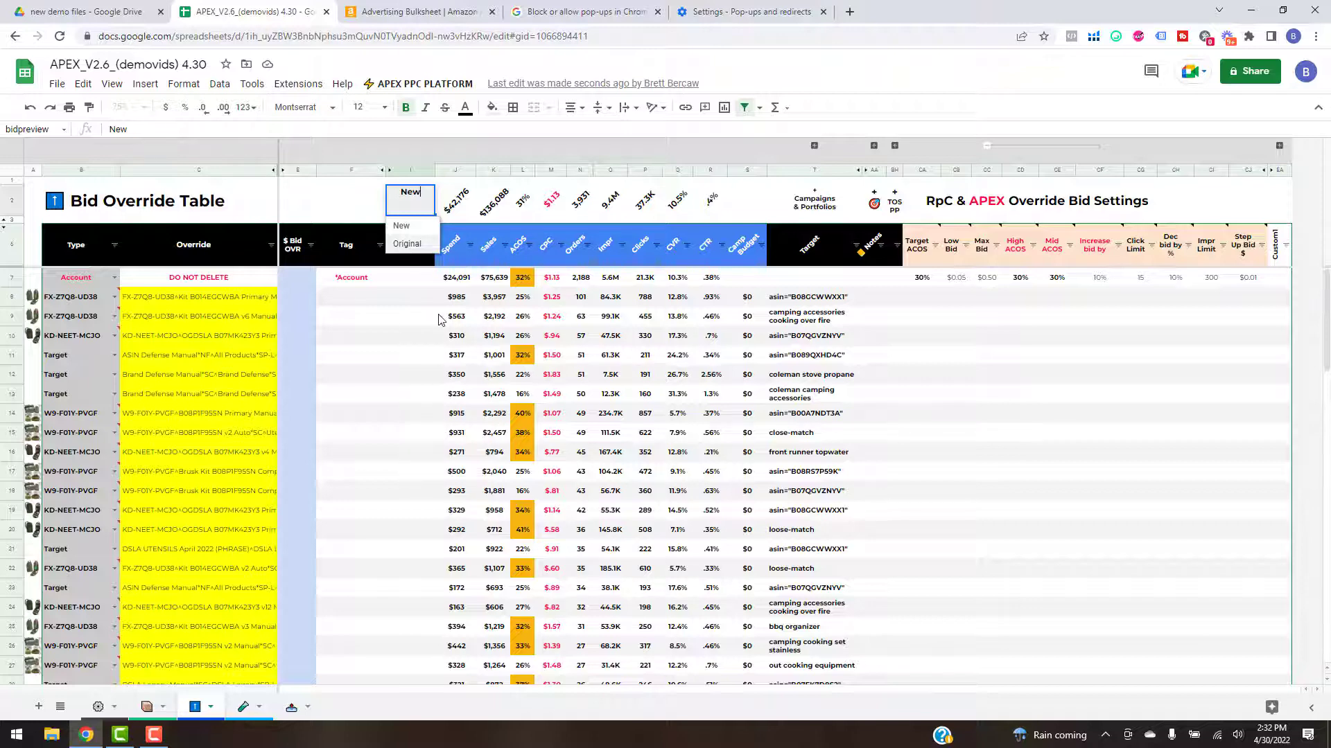
click(437, 413)
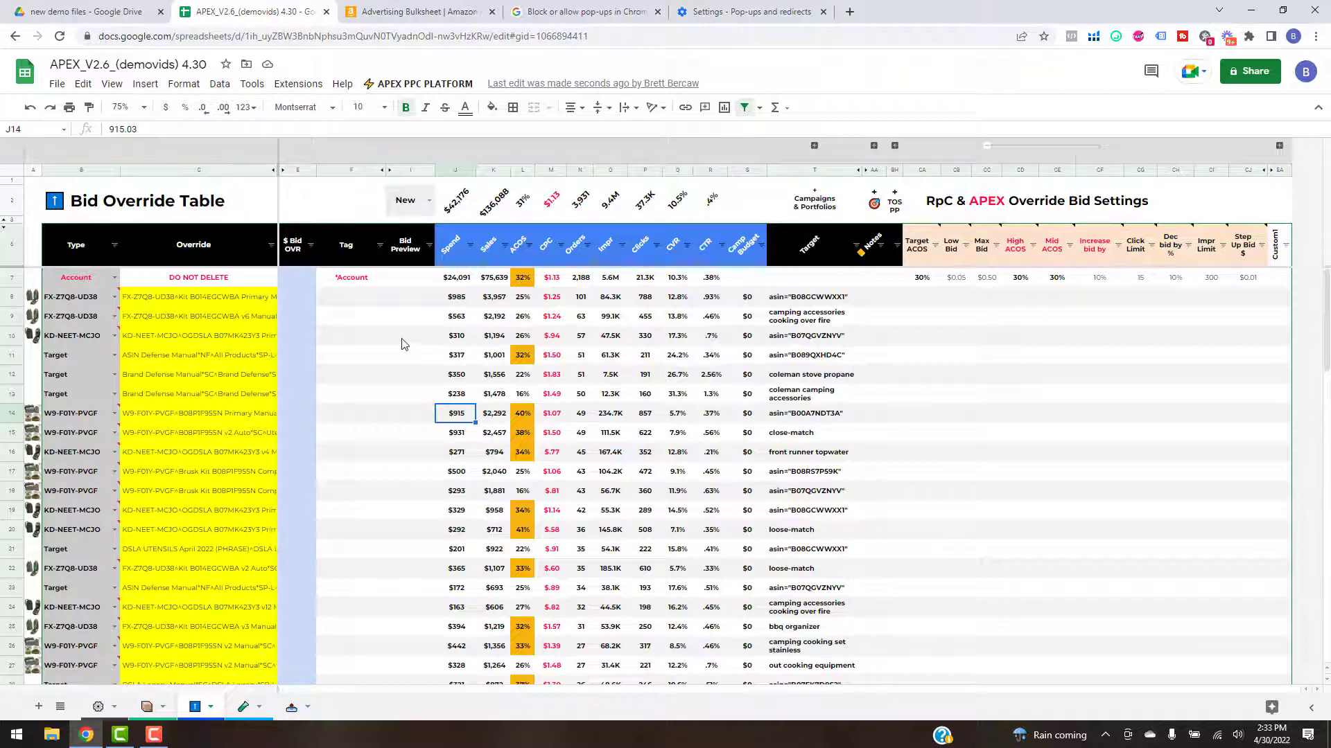
click(145, 711)
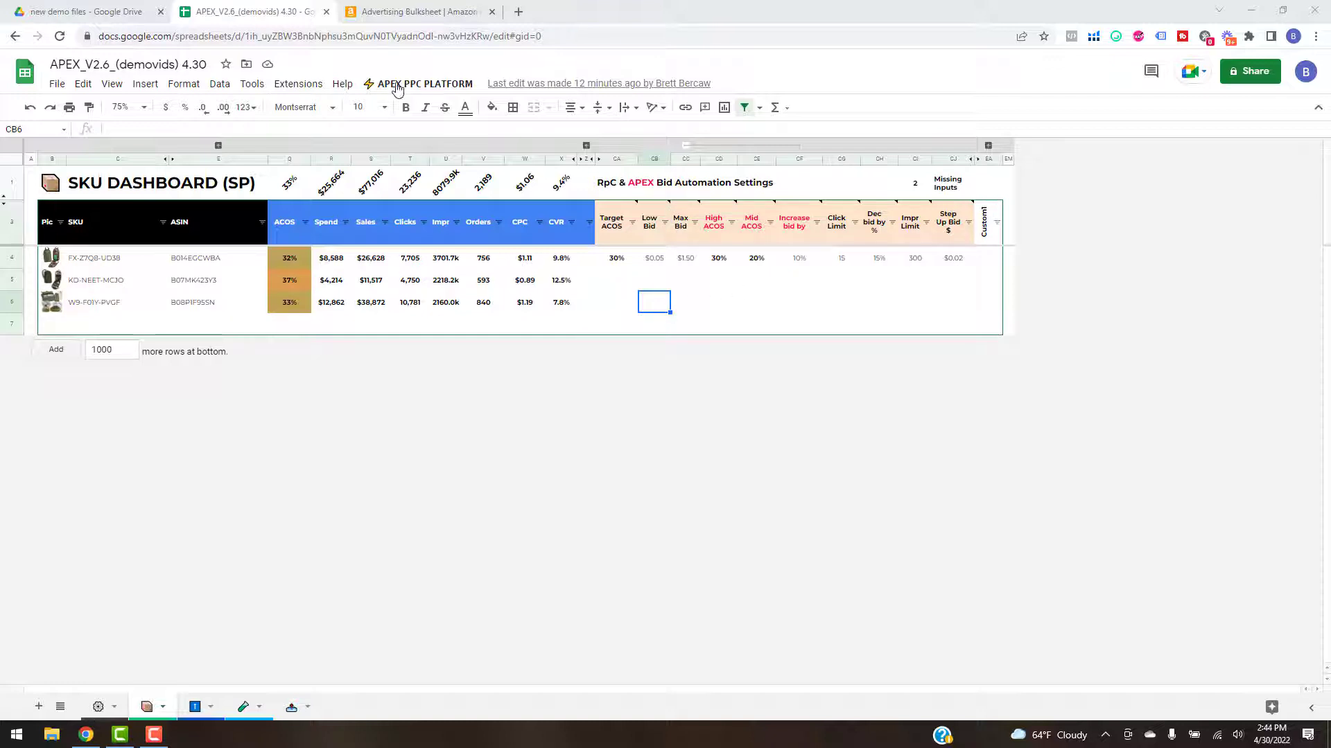
click(426, 85)
mouse_move(457, 232)
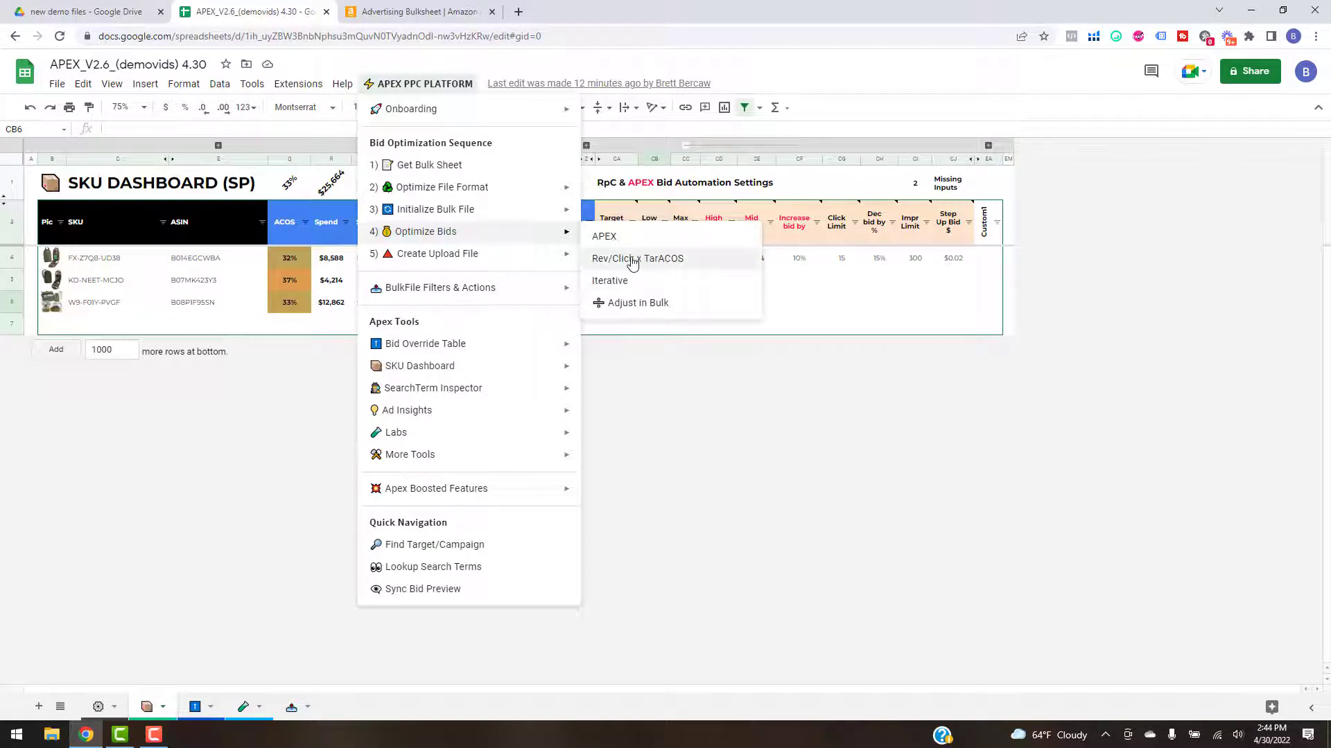
click(826, 298)
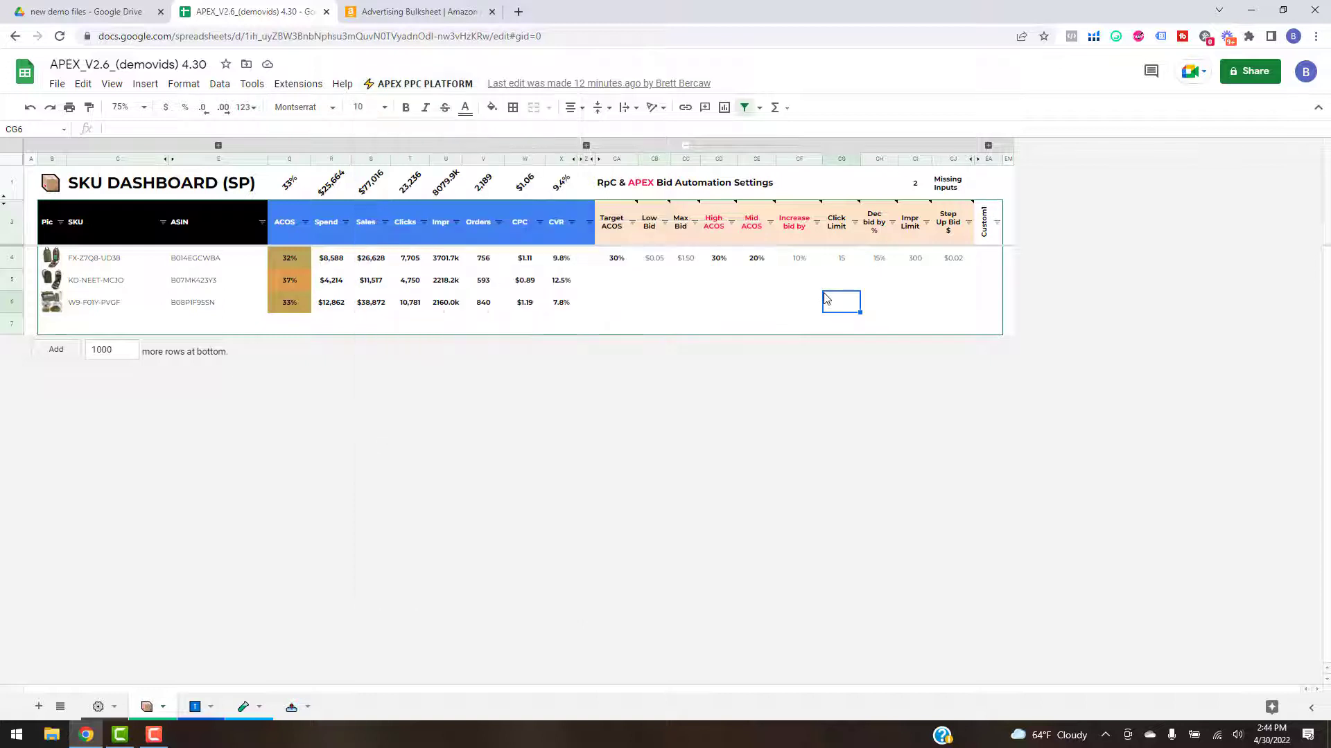
Step: Fill the bid automation settings of SKU FX-Z7Q8-UD38, Target ACOS through Step Up Bid, down to the other two SKUs
click(616, 261)
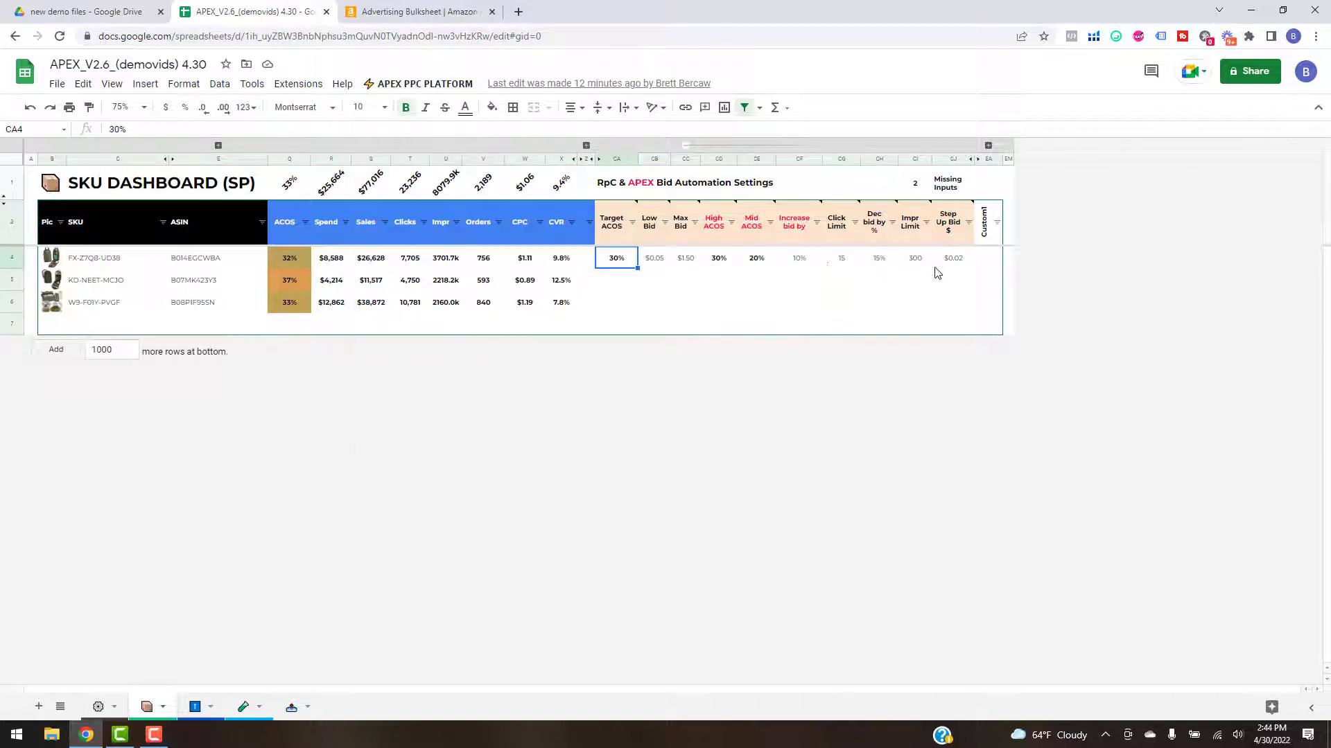
shift+click(964, 265)
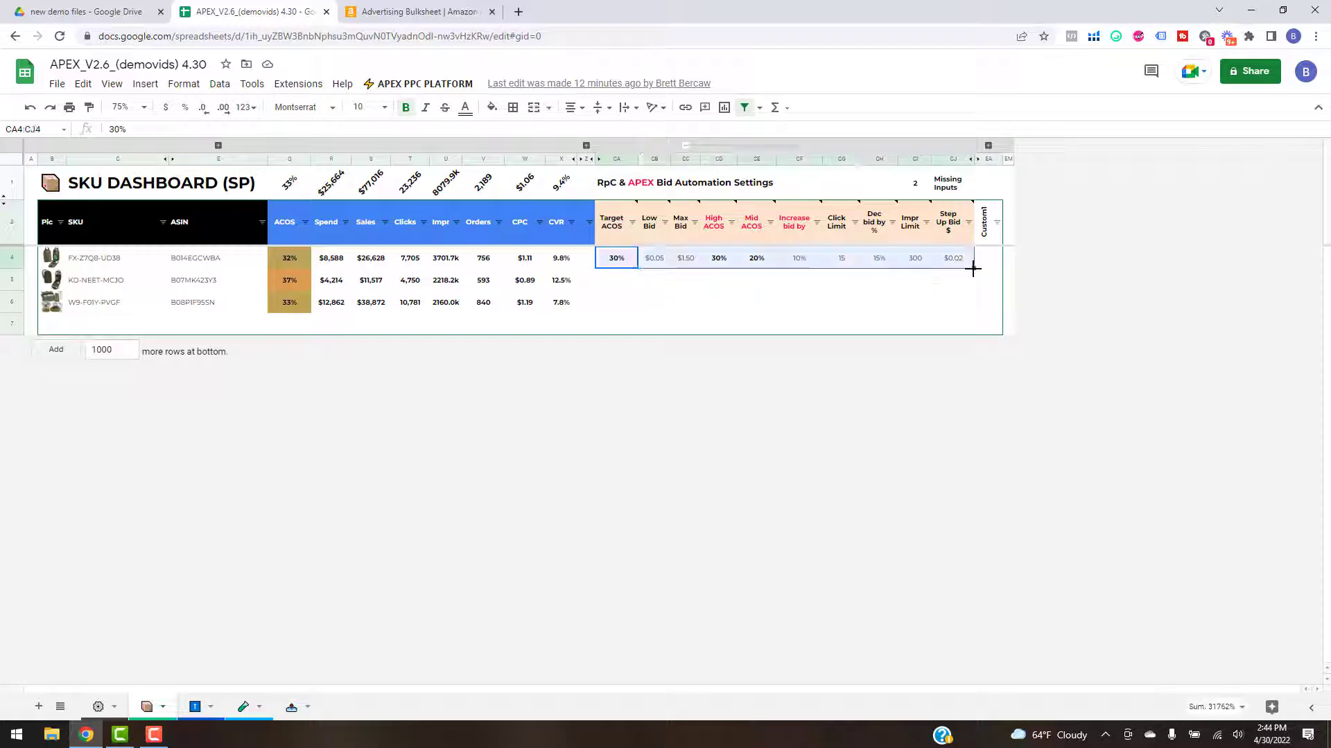
drag(974, 270, 700, 276)
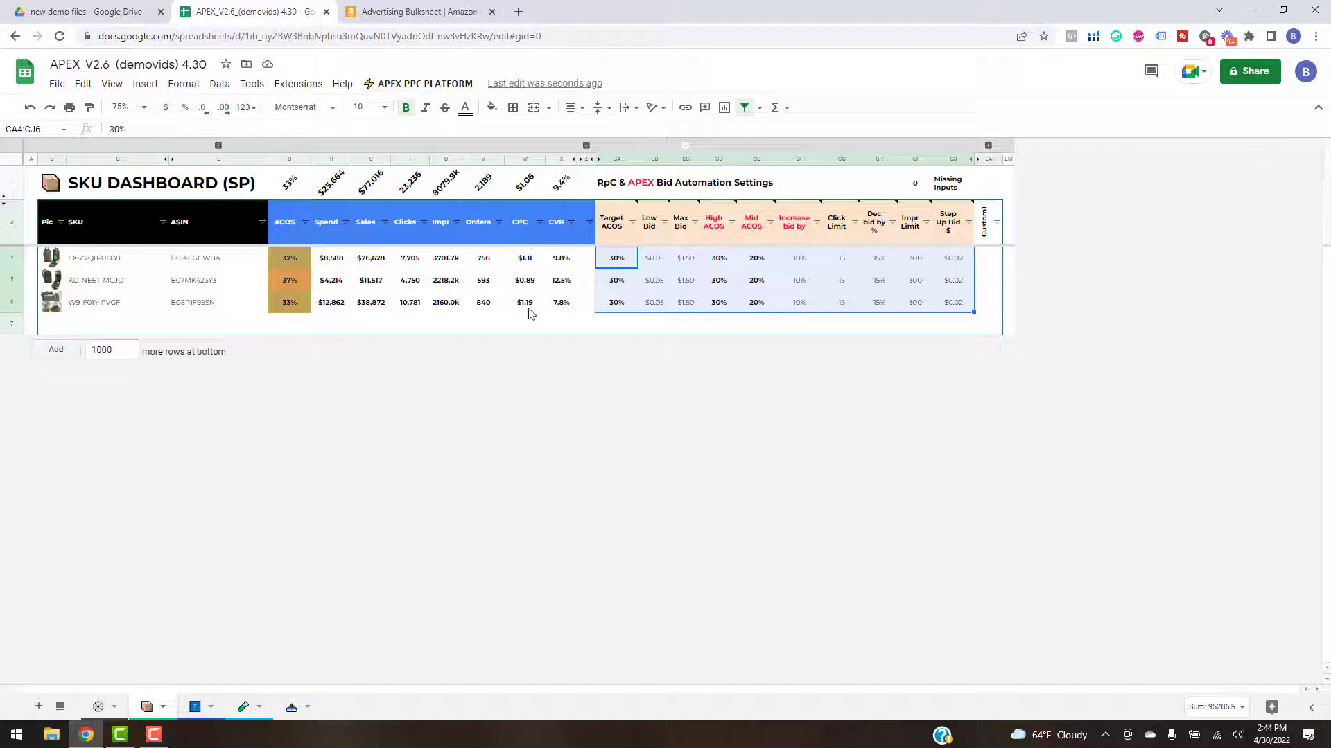
click(678, 267)
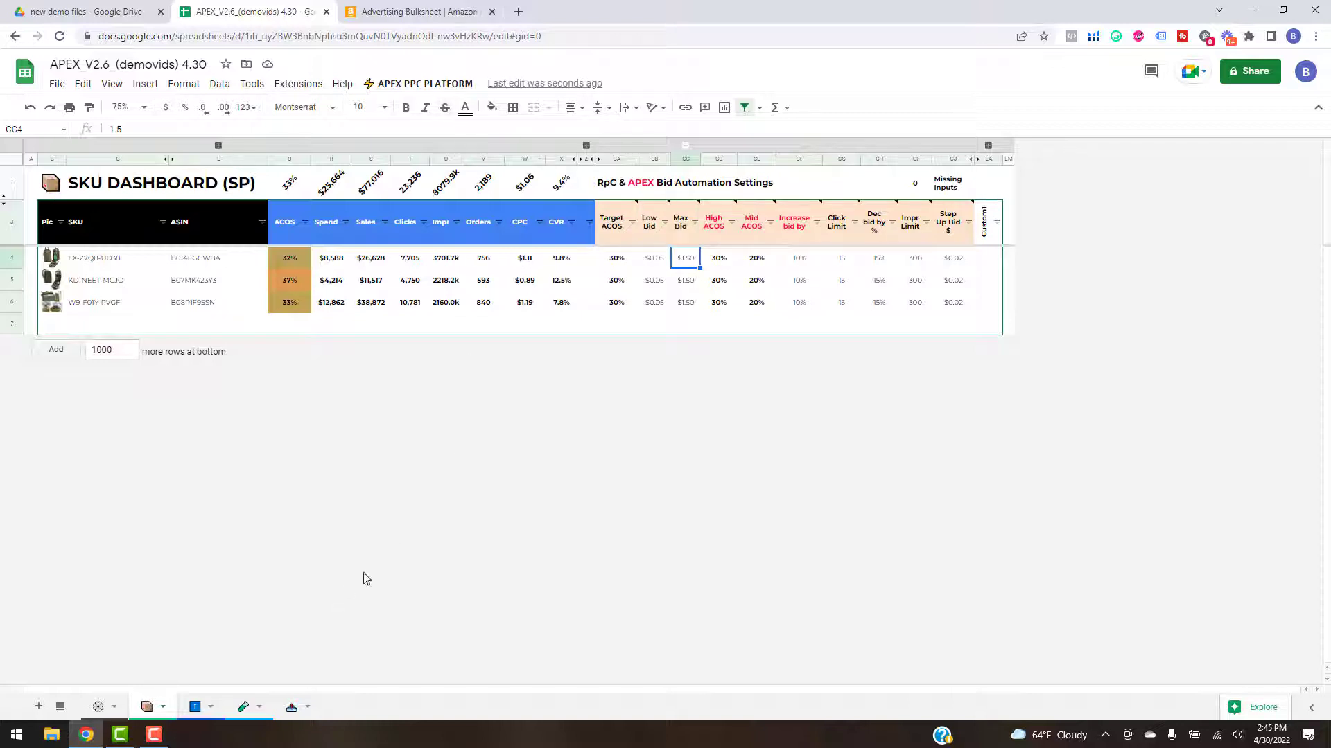
Step: Show the SKU Dashboard's profit columns and fill the first SKU's Landed Cost formula, 0.25 times Sale Price, down to the other two SKUs
click(428, 86)
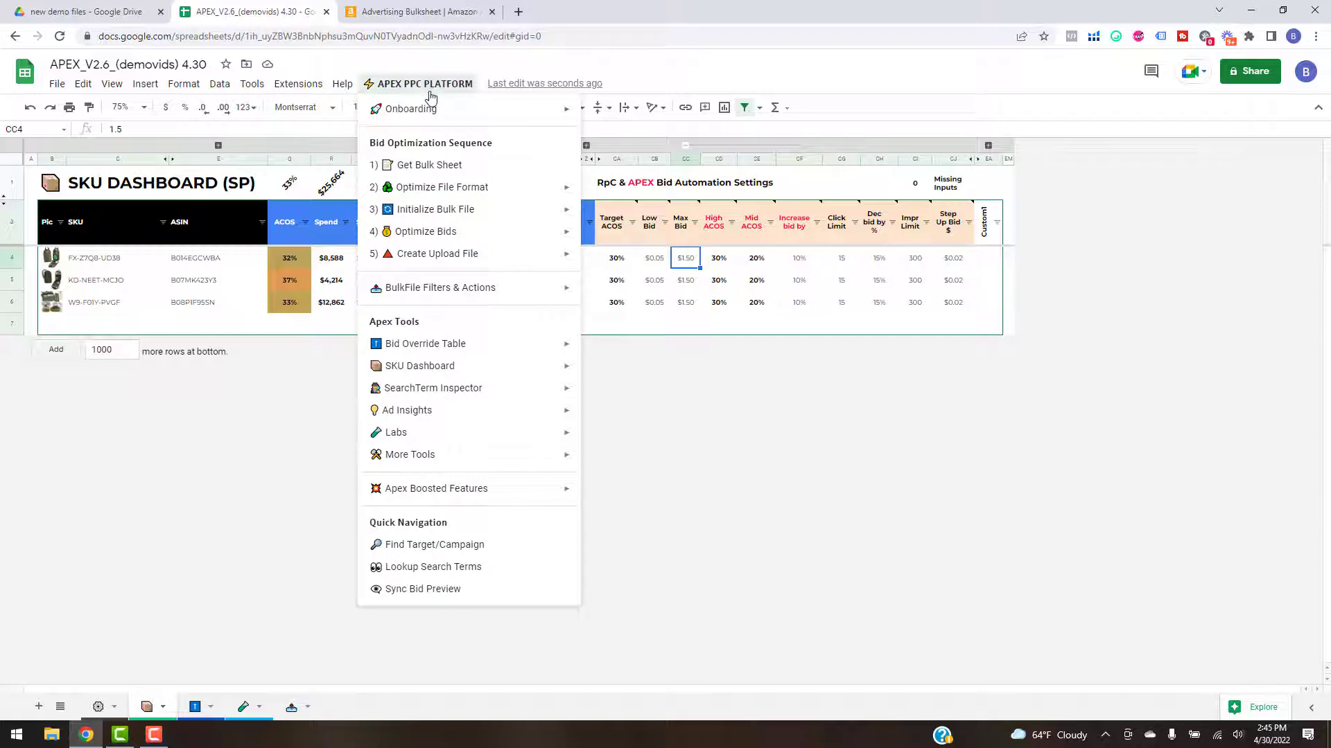
mouse_move(446, 368)
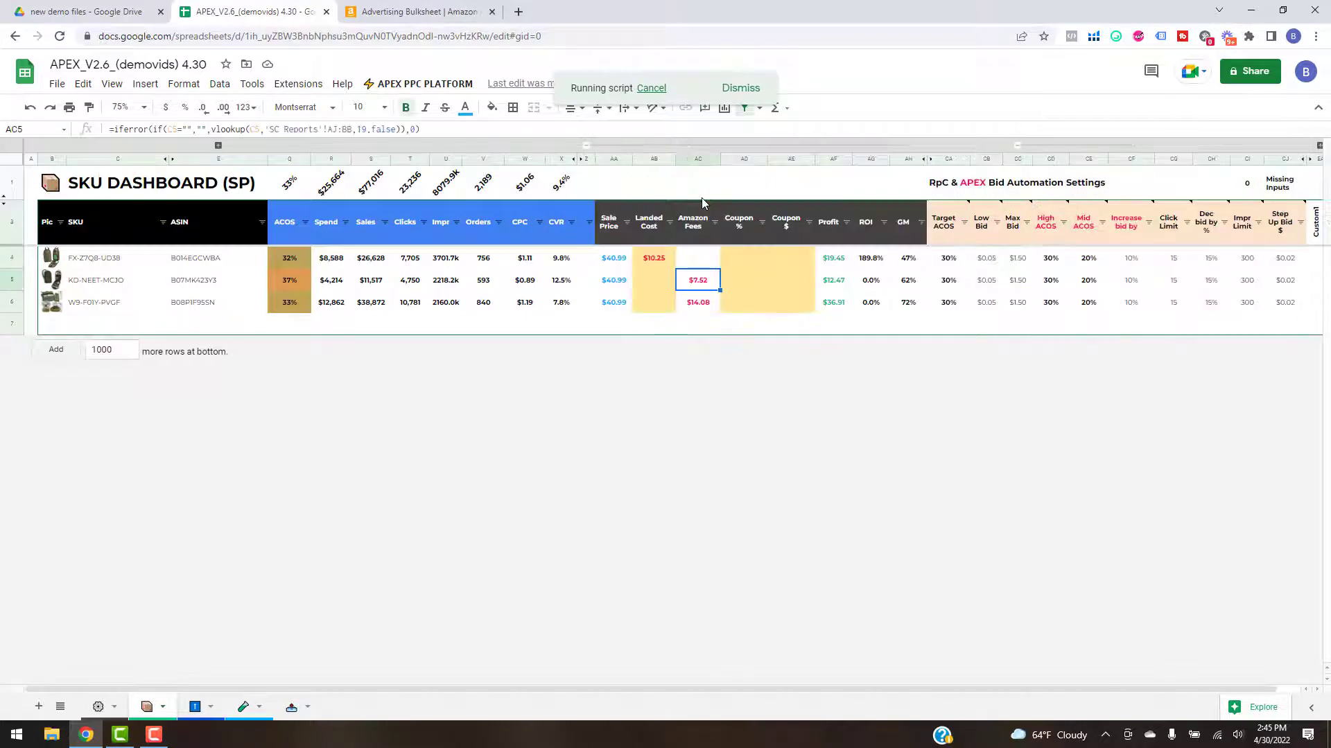
click(653, 259)
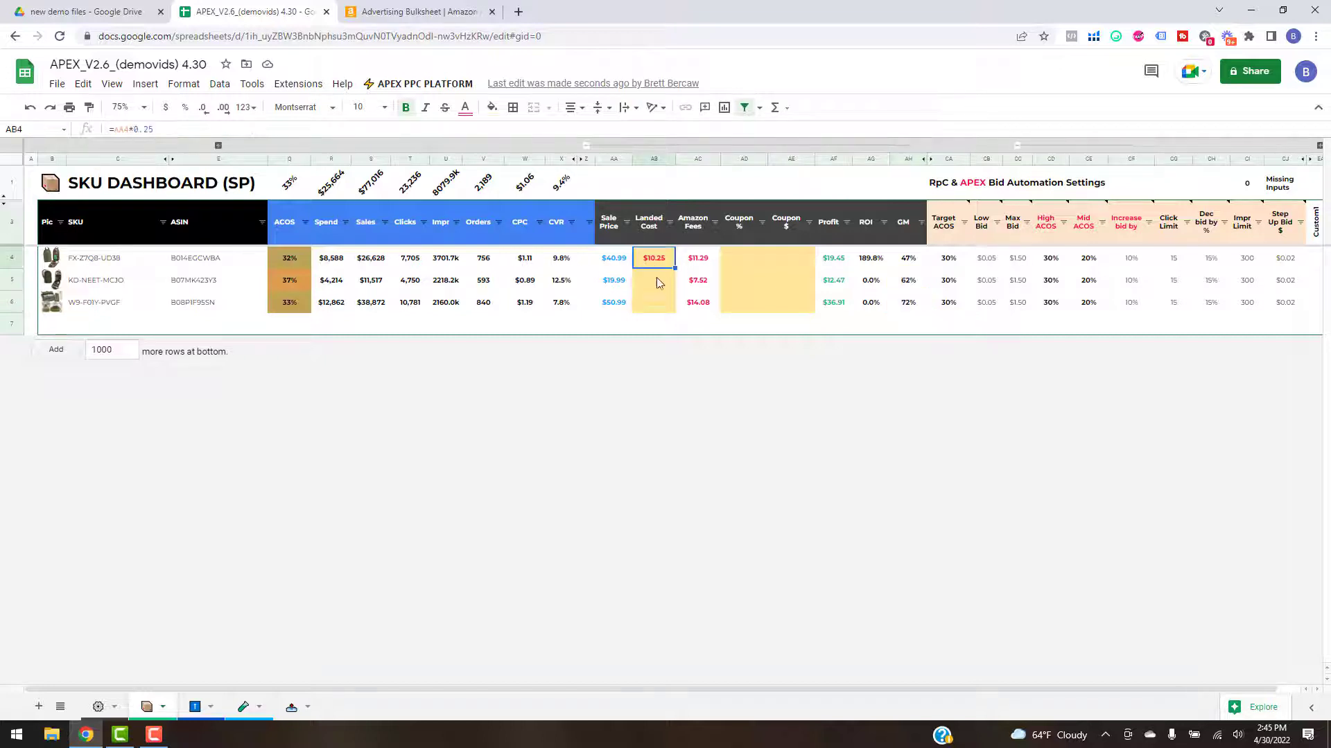
drag(675, 269, 717, 287)
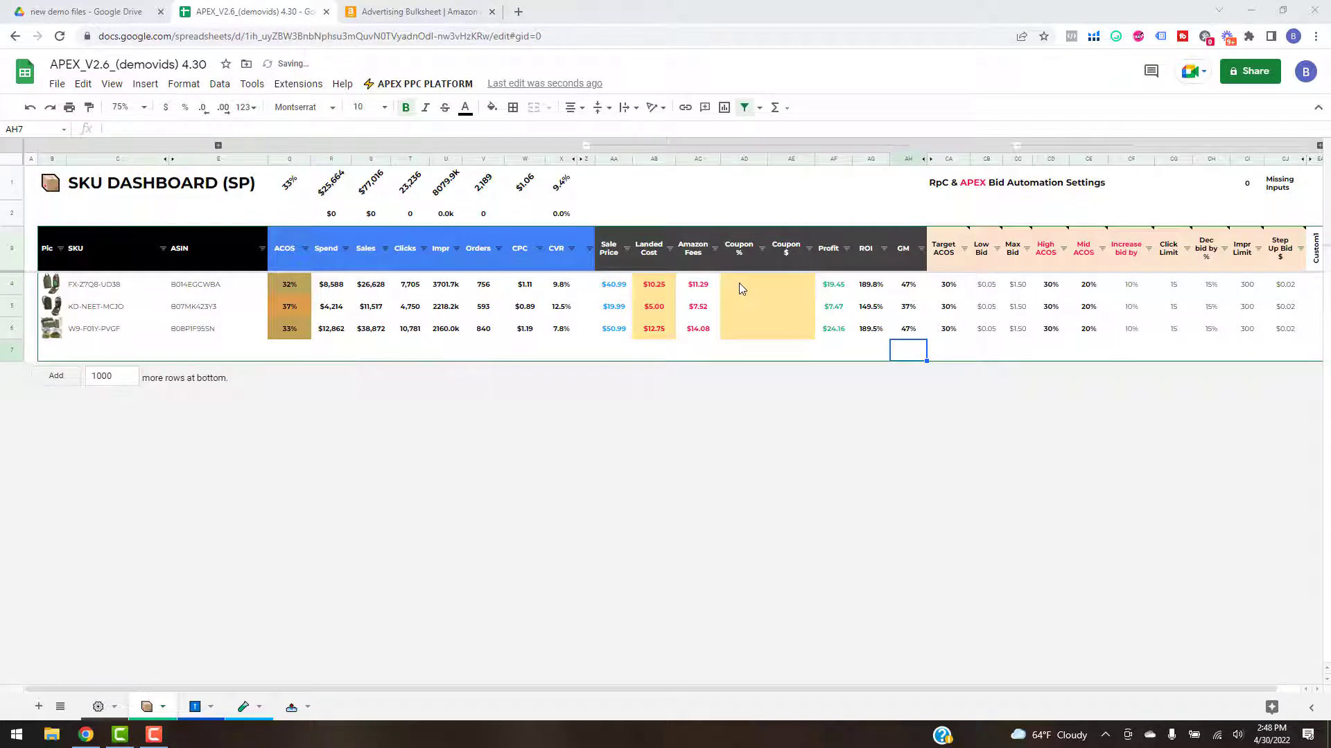
Step: Set Coupon % to 5% for the first SKU, fill it down to the other two SKUs, and collapse the profit columns
click(737, 287)
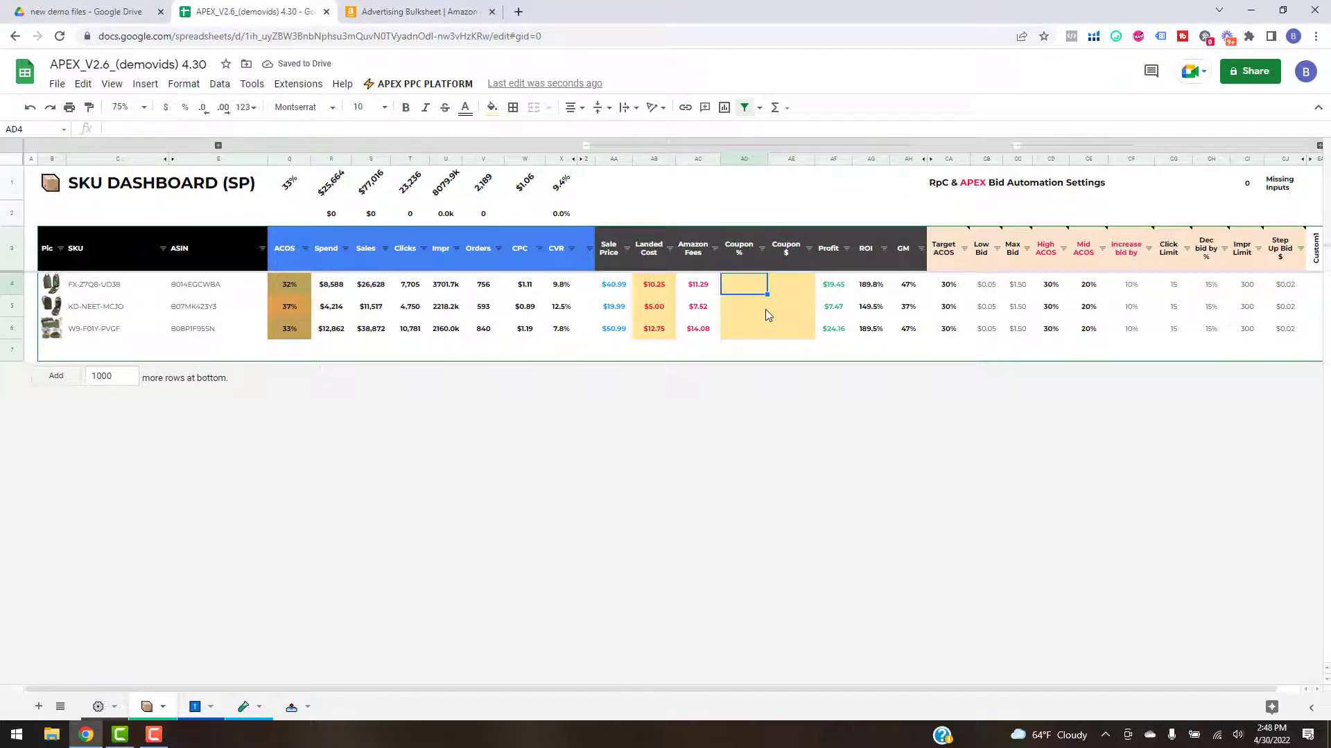
text(5)
key(Return)
click(754, 288)
drag(764, 295, 766, 333)
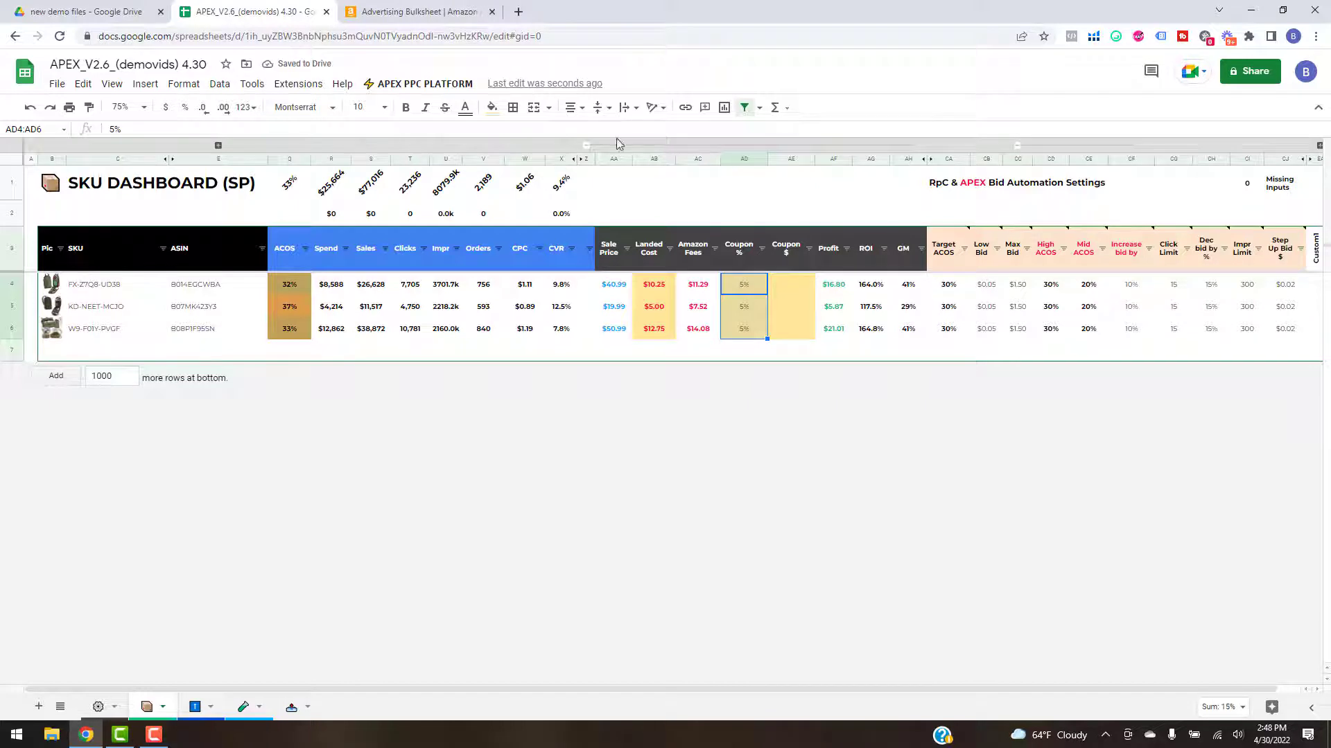
click(587, 145)
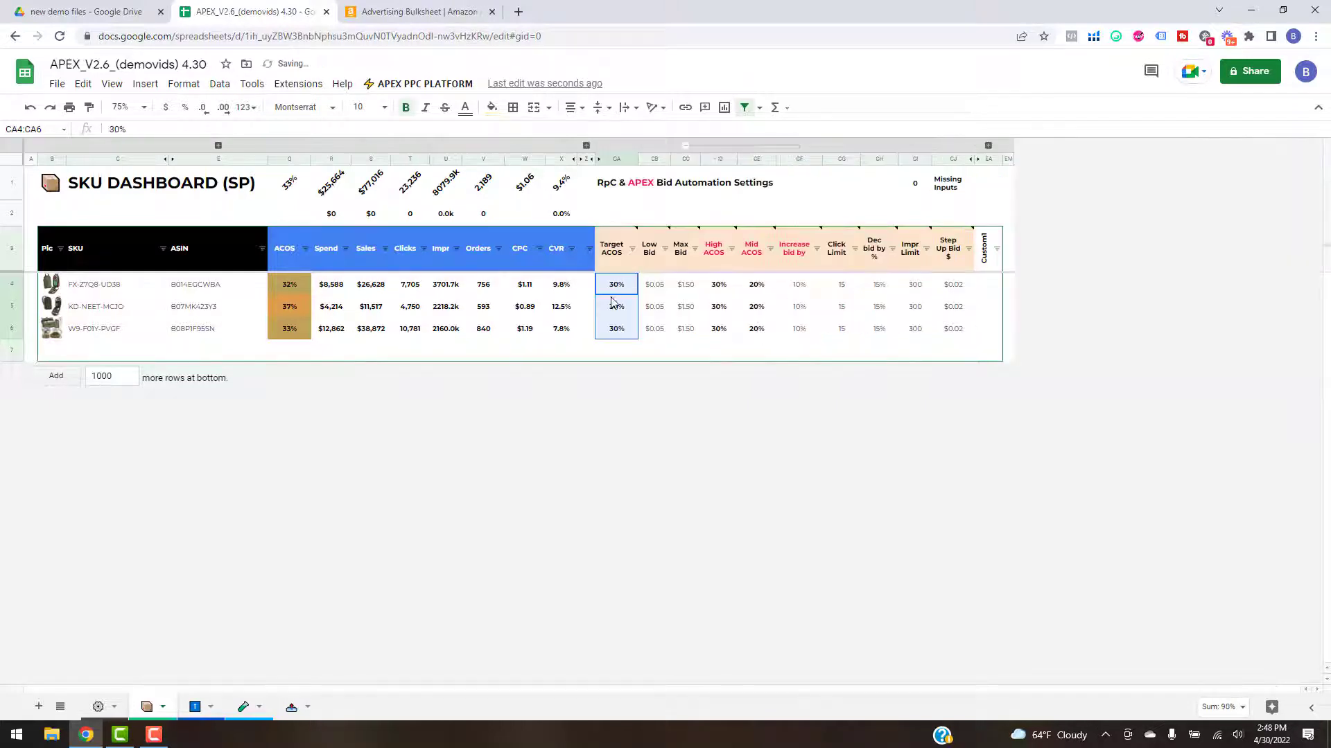
Step: Review the SKU Dashboard's bid automation settings, including the note on the Click Limit column
click(798, 350)
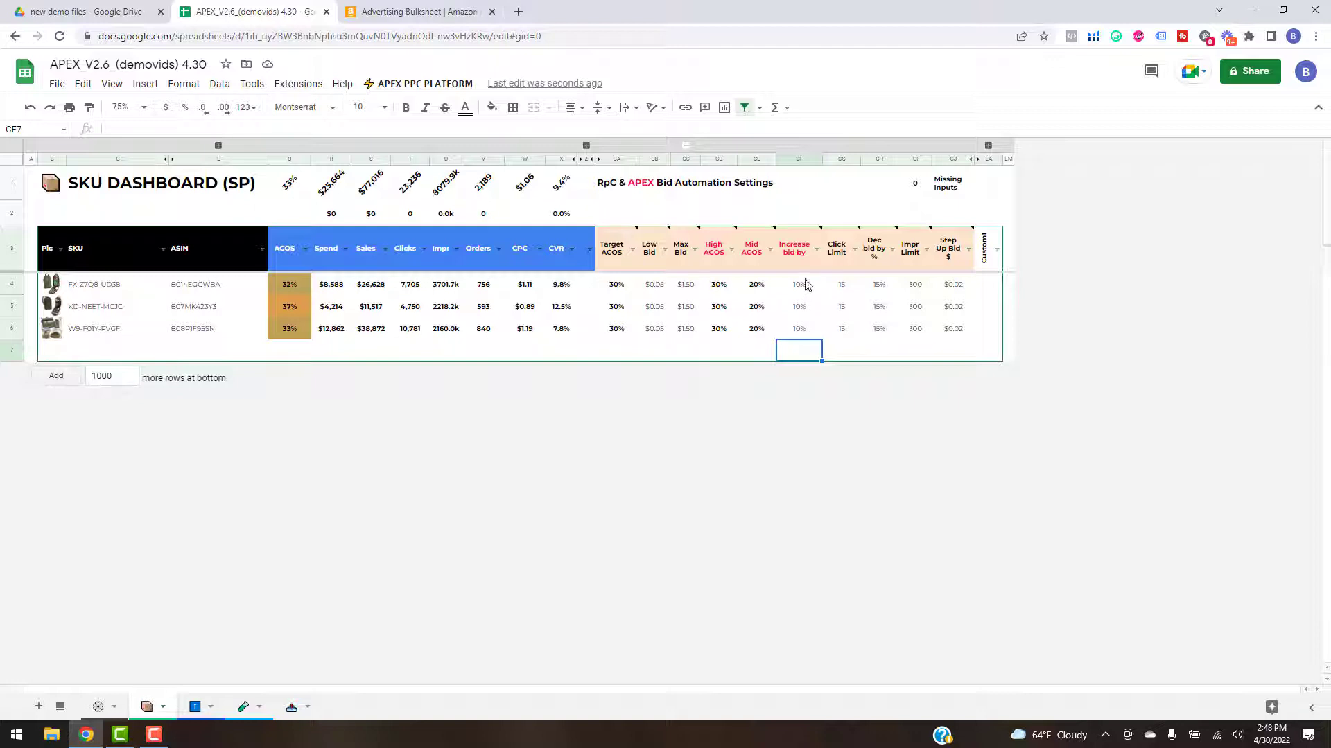
mouse_move(853, 266)
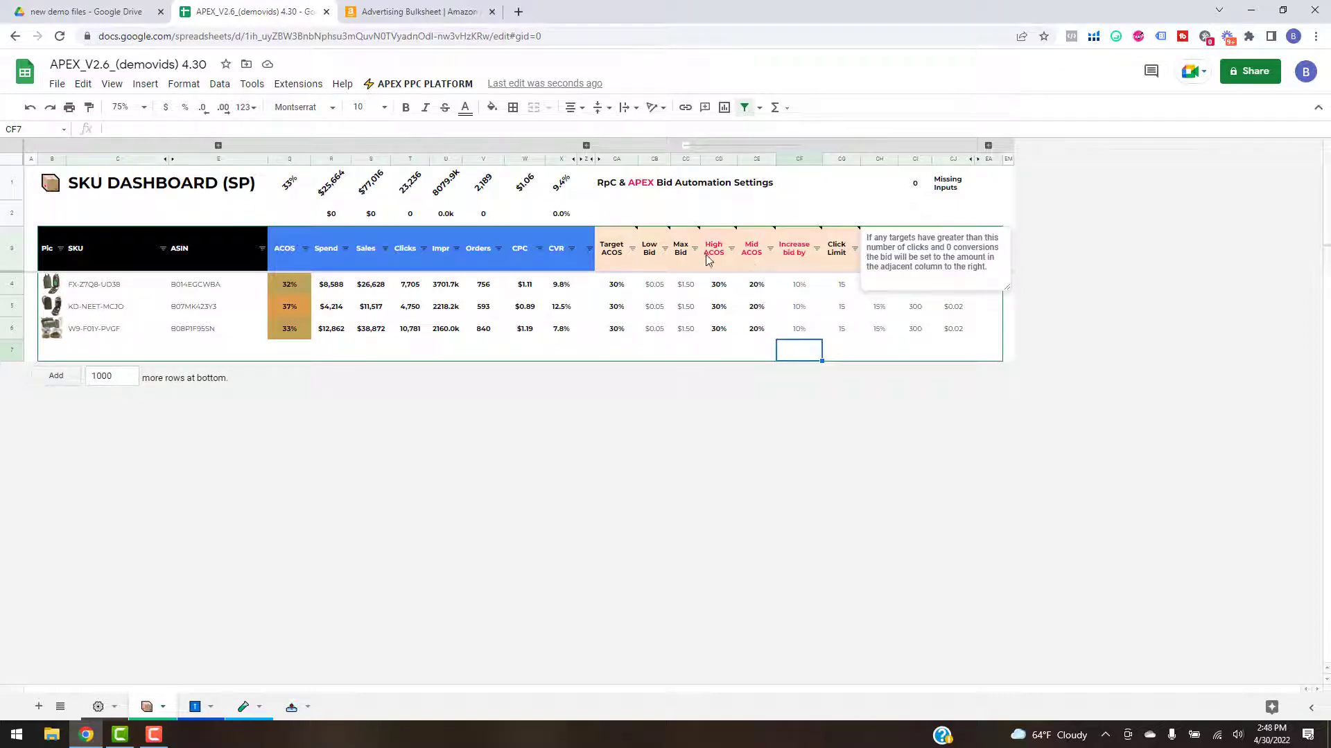
click(859, 347)
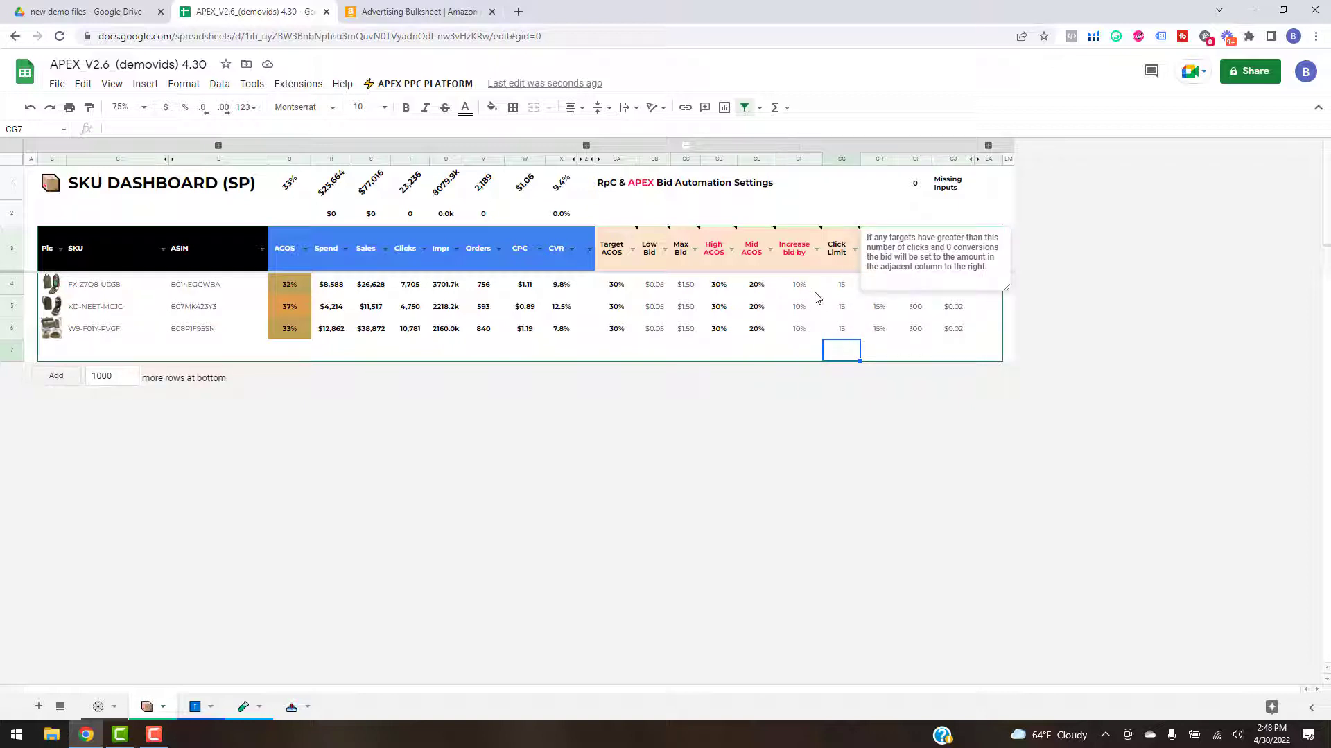
click(883, 334)
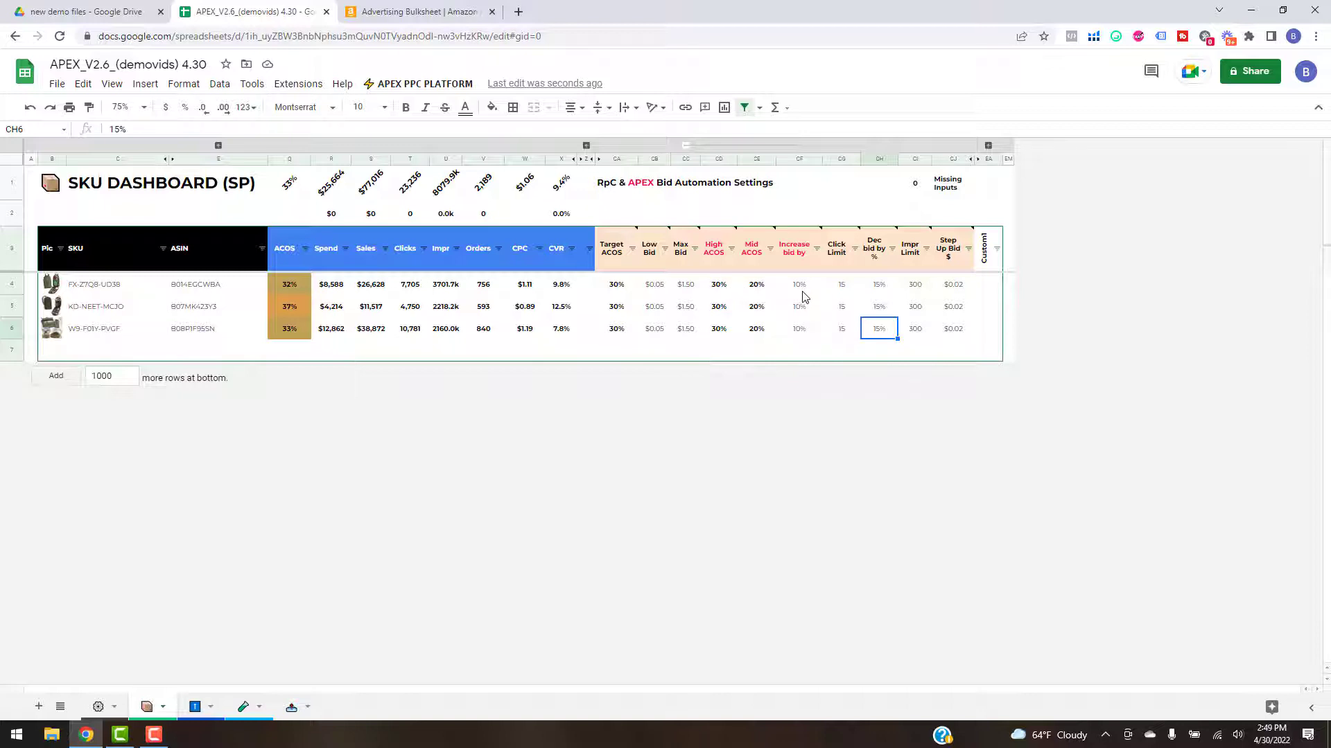
Step: Set Mid ACOS to 30% for all three SKUs in the SKU Dashboard
click(762, 287)
text(30)
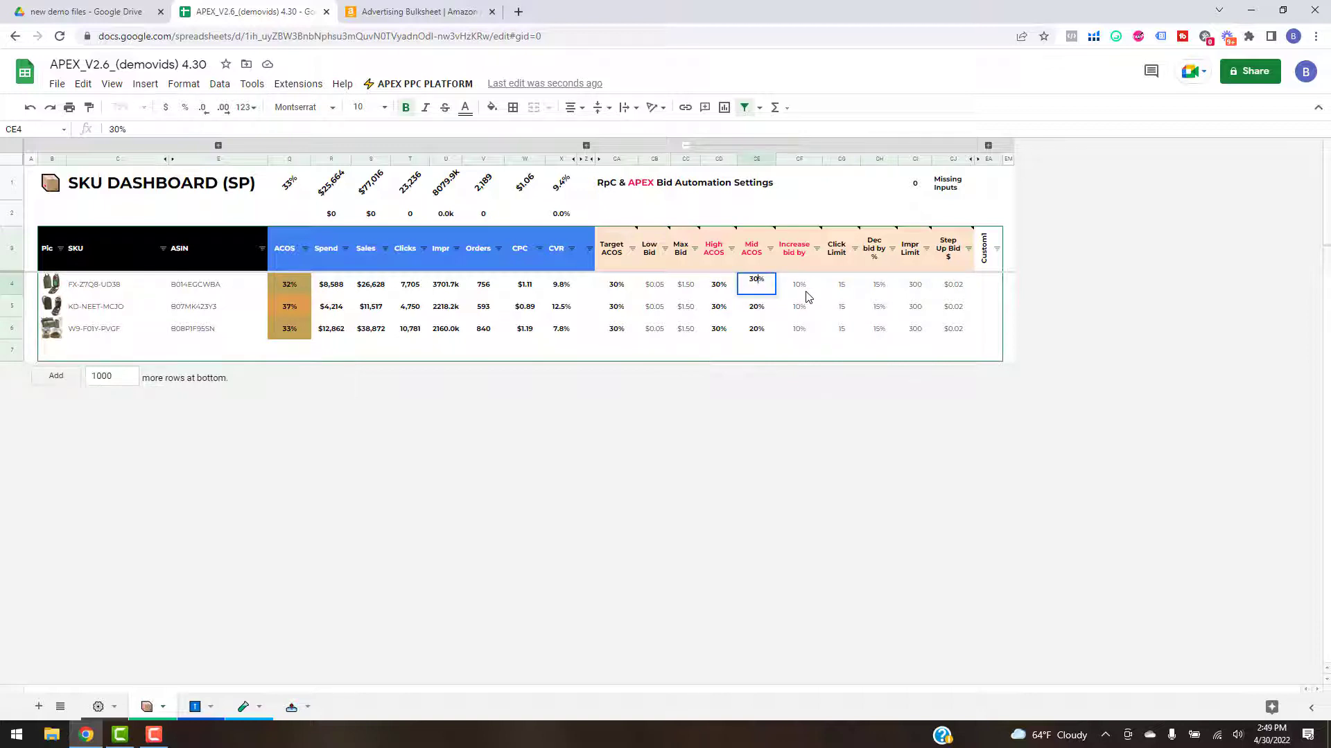
key(Return)
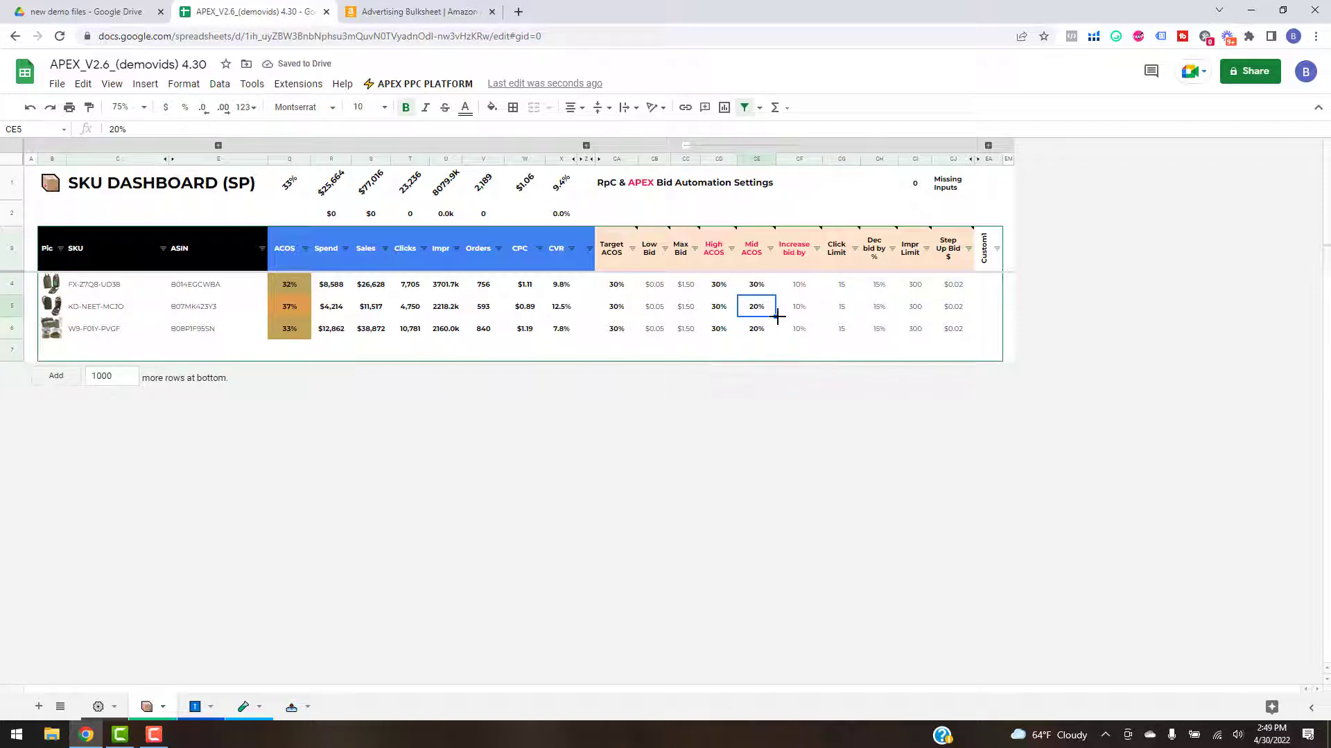
text(30)
key(Return)
text(30)
key(Return)
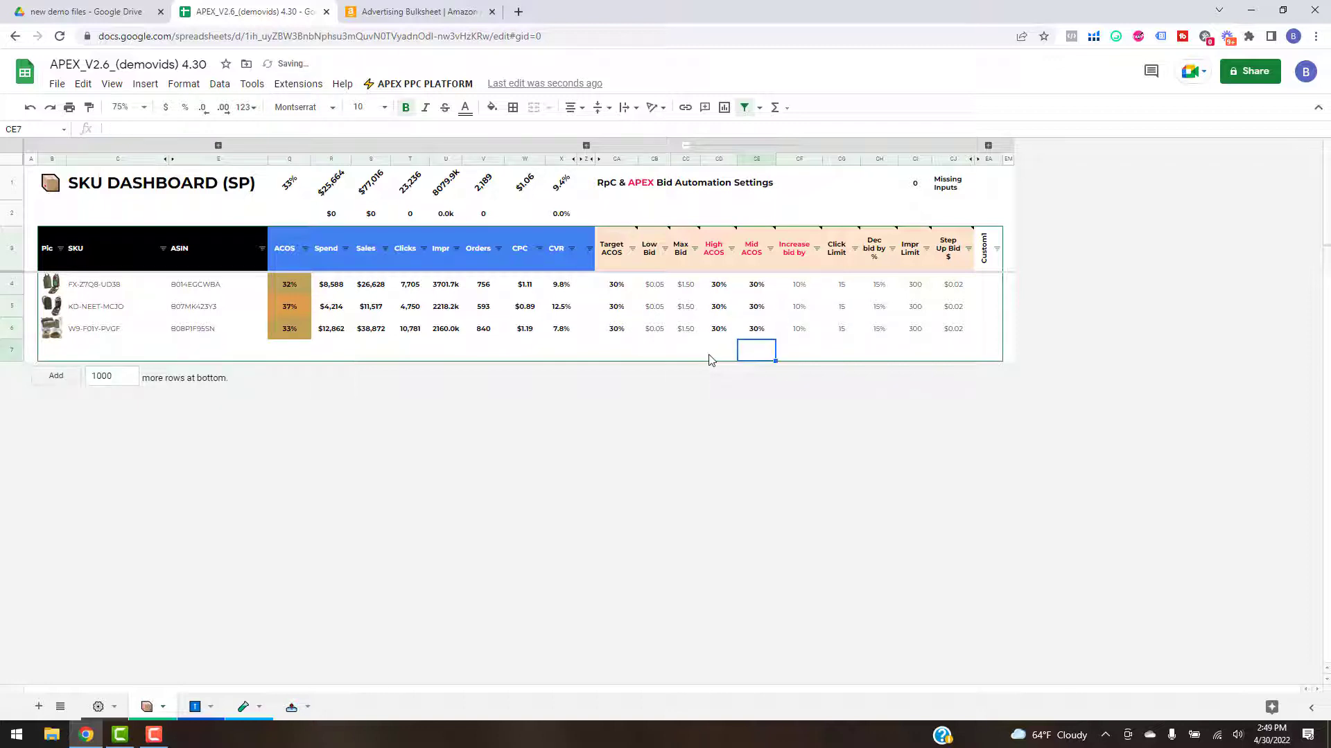
key(Left)
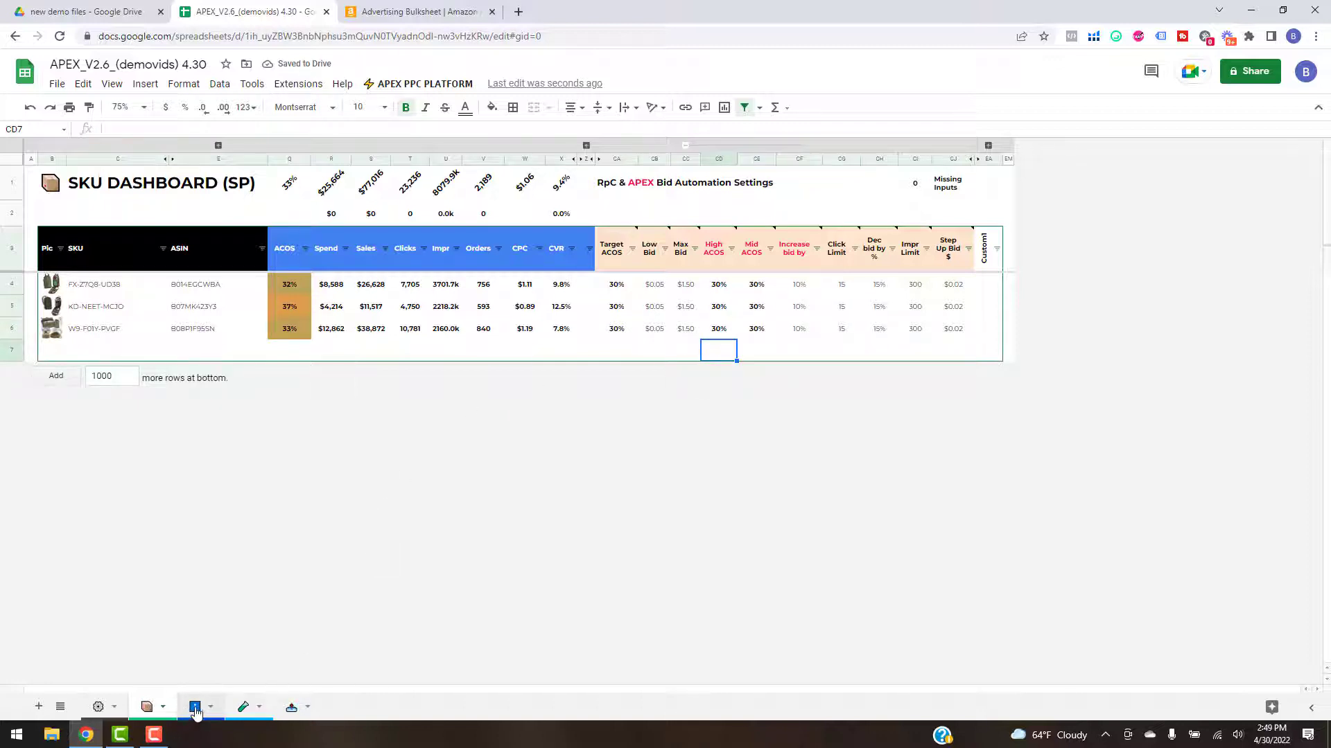
Step: In the Bid Override Table, fill the Account row's bid settings, Target ACOS through Step Up Bid, down to the last override in row 86
click(195, 710)
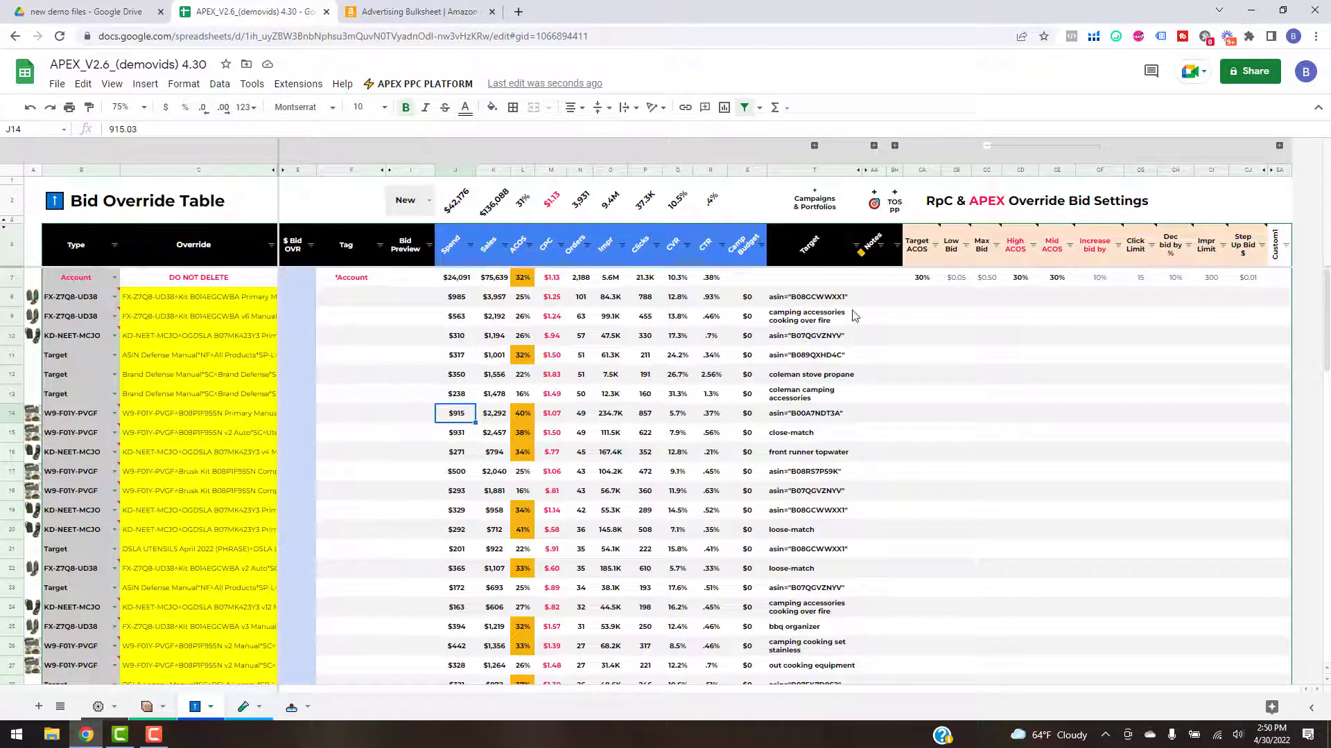
click(929, 281)
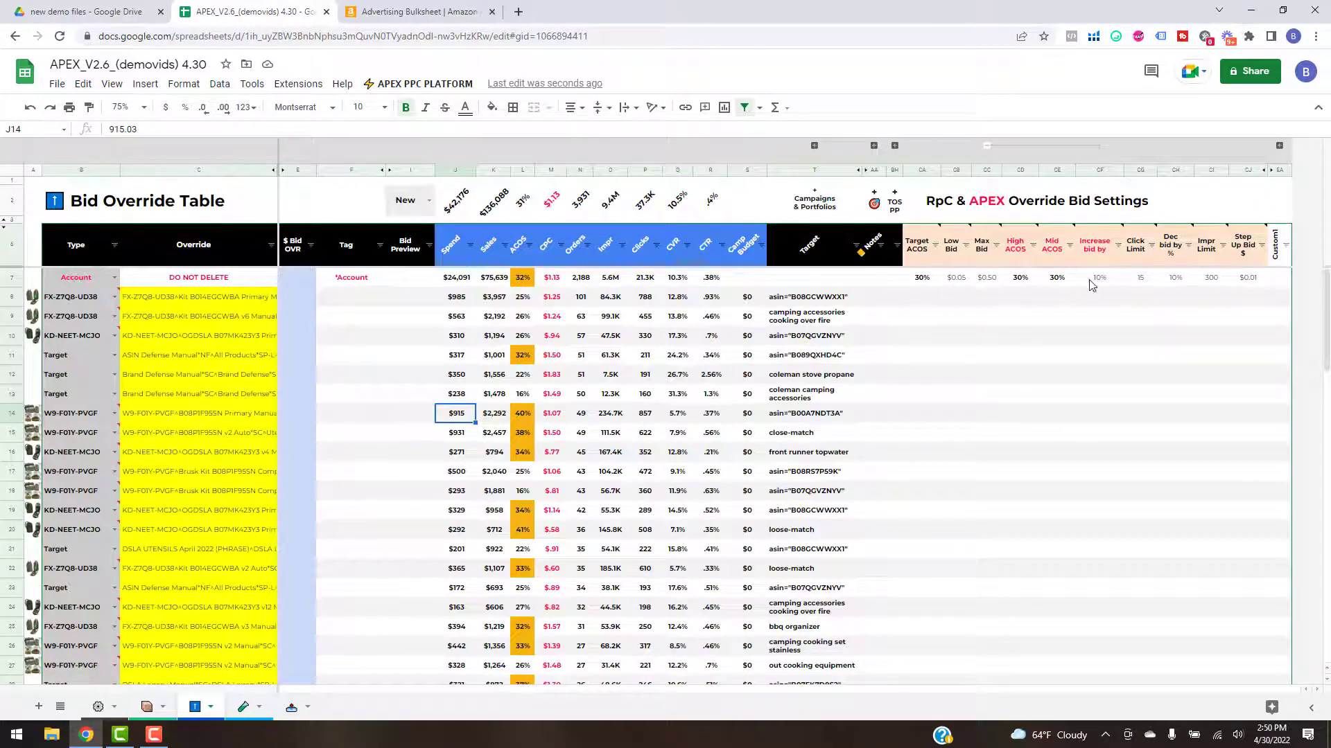
shift+click(1265, 280)
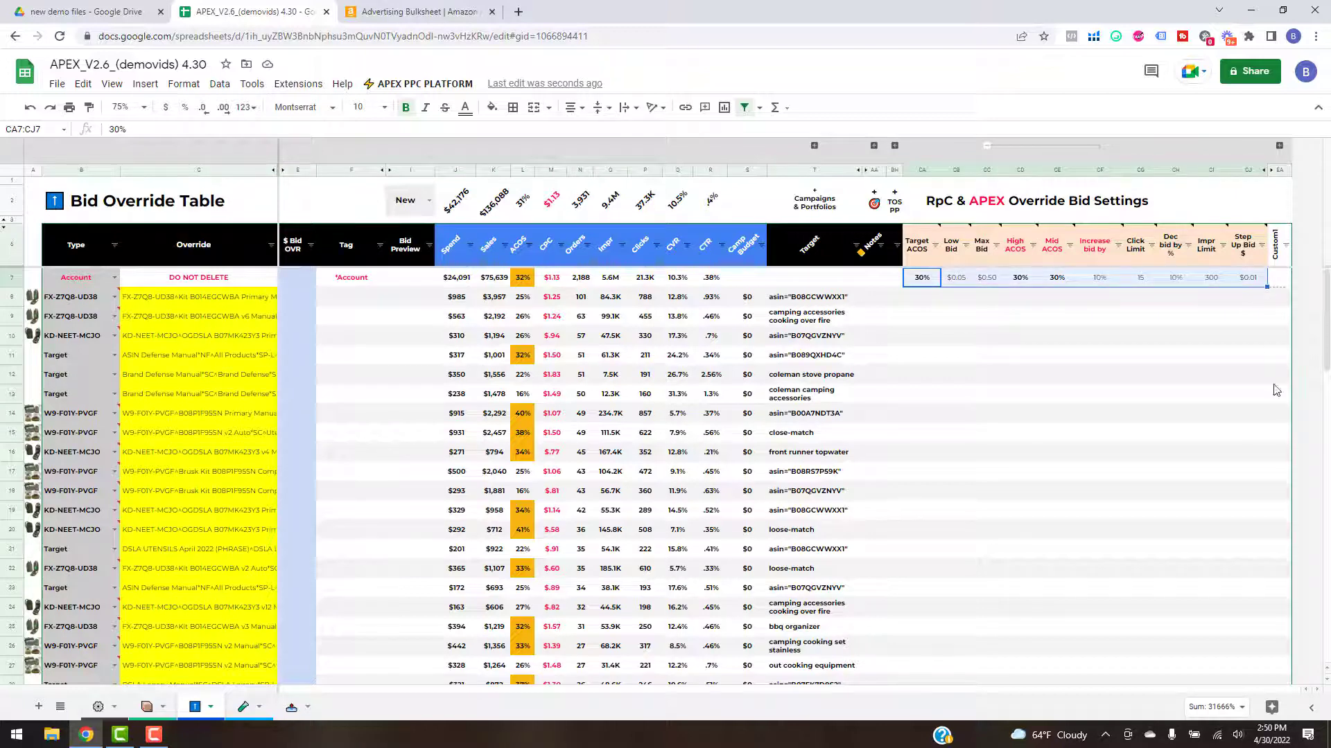
mouse_move(1272, 714)
mouse_down()
mouse_move(1229, 619)
mouse_move(1234, 677)
mouse_move(1249, 639)
mouse_move(1252, 722)
mouse_up()
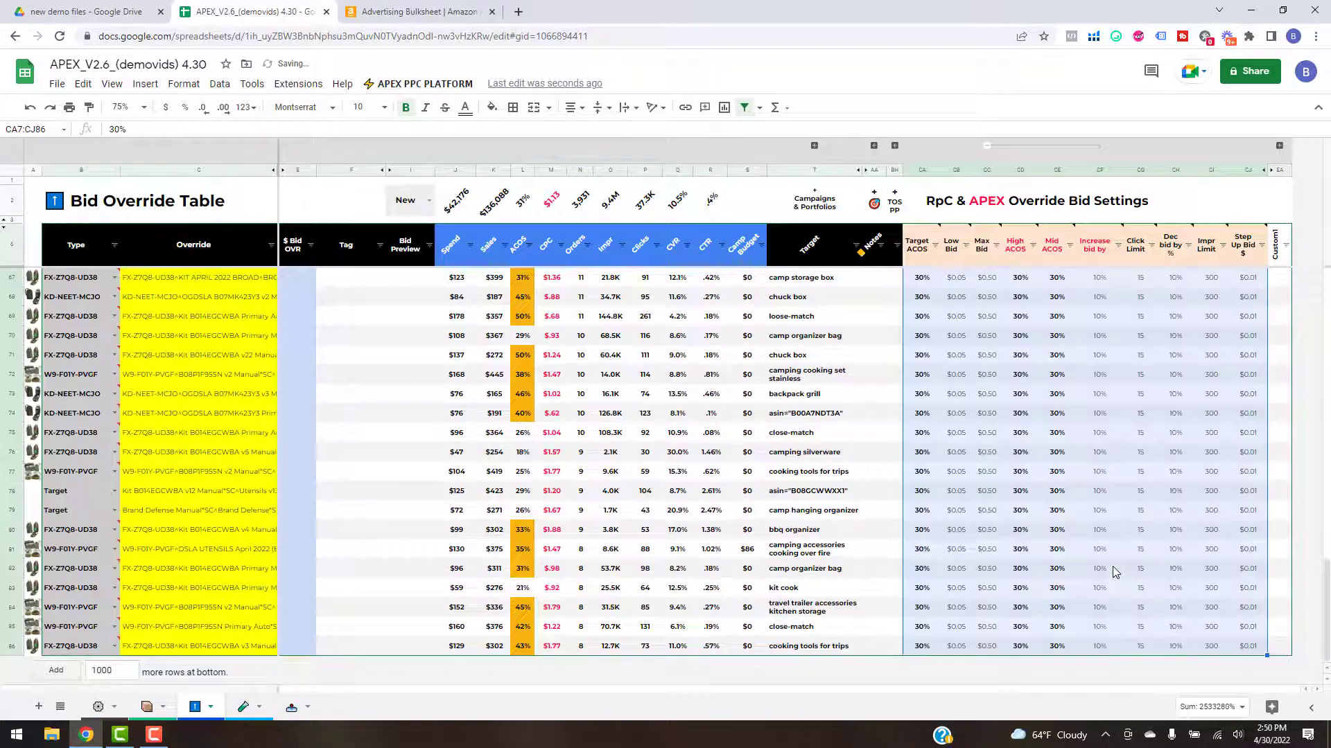
scroll(1040, 473, up, 7)
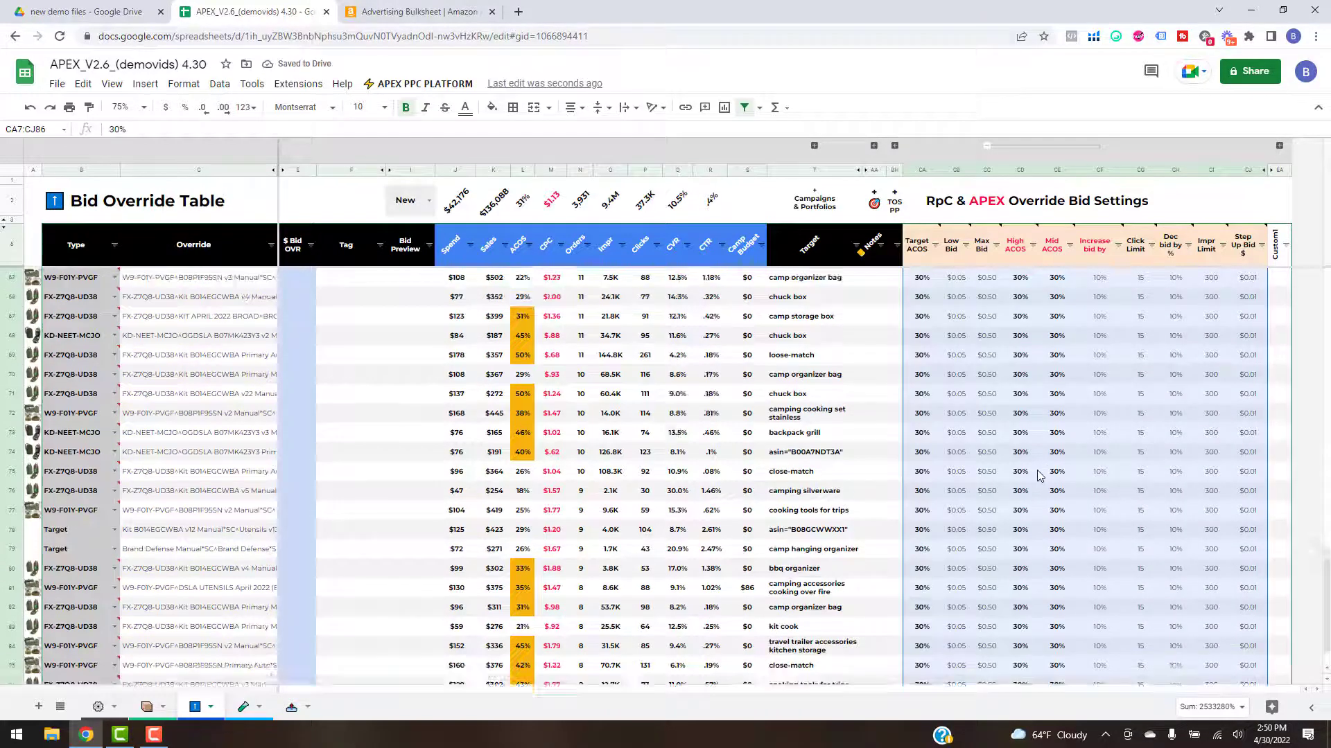
scroll(1040, 473, up, 10)
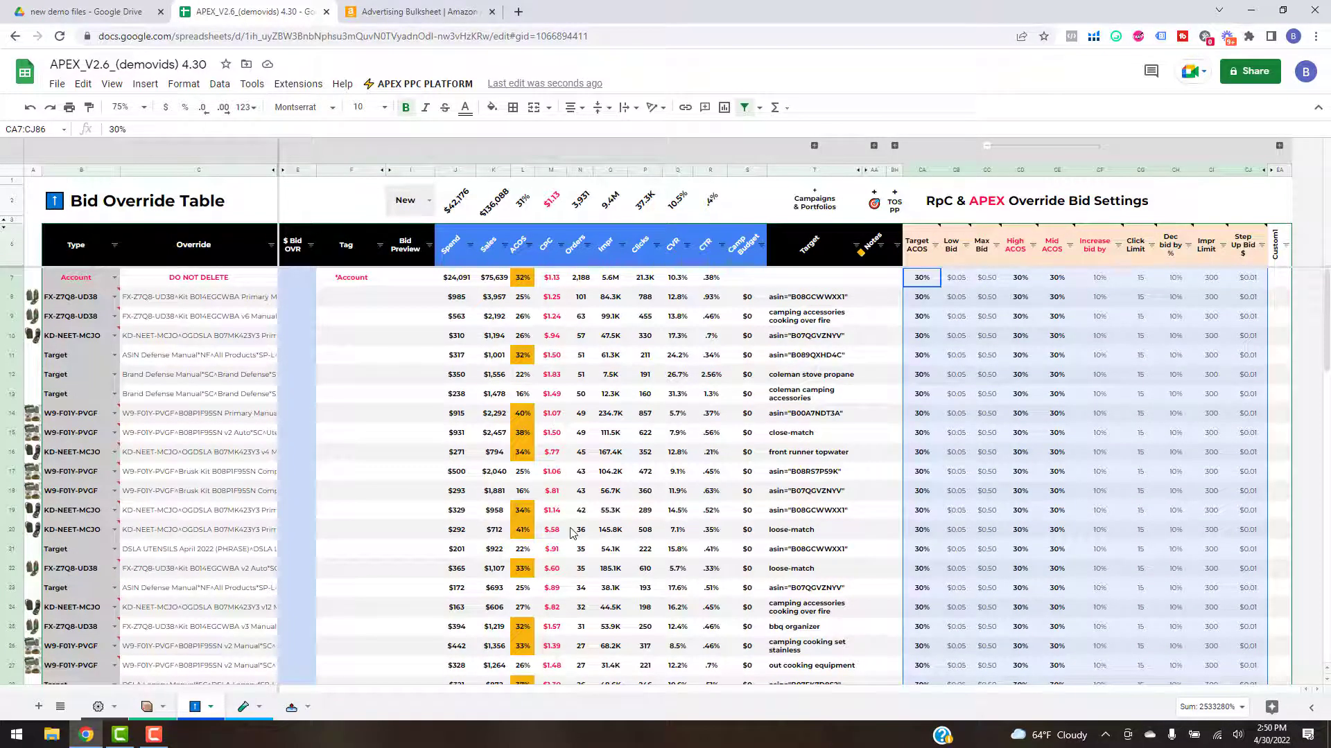
scroll(555, 379, down, 10)
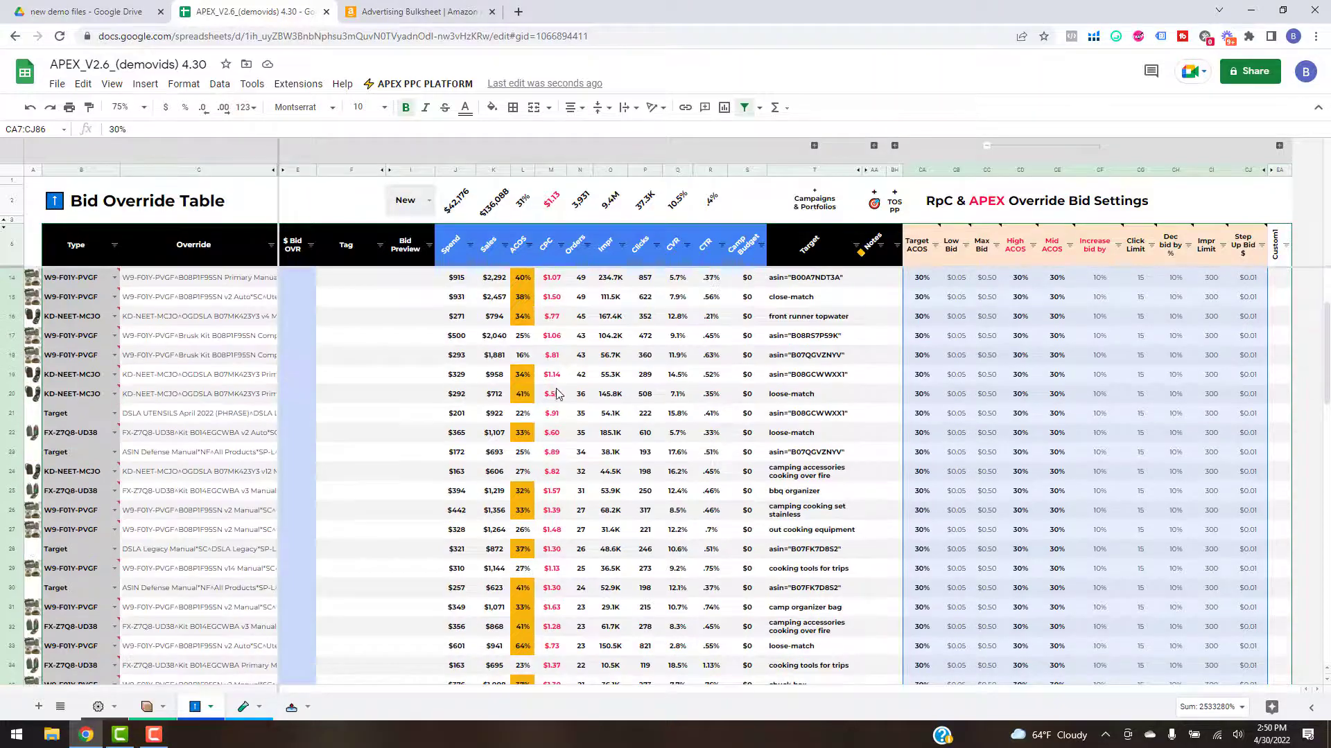
scroll(557, 404, down, 6)
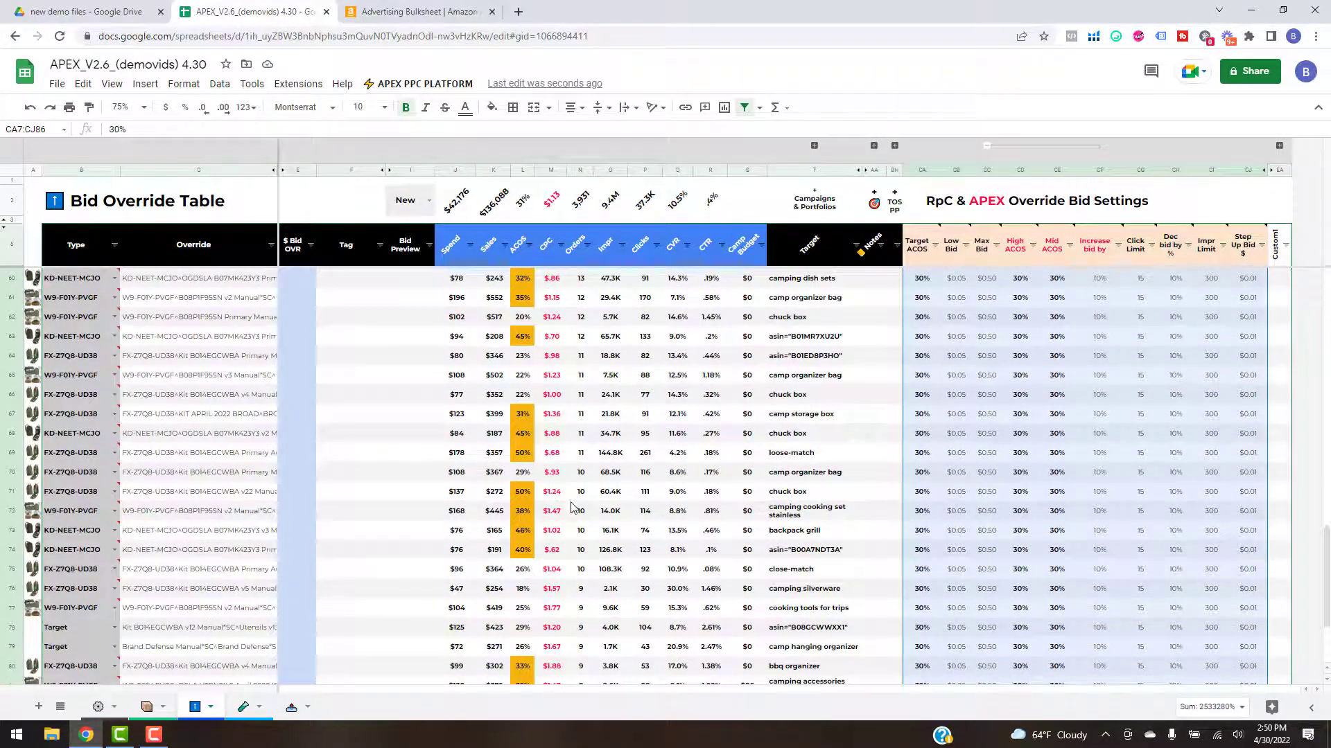
scroll(565, 558, down, 3)
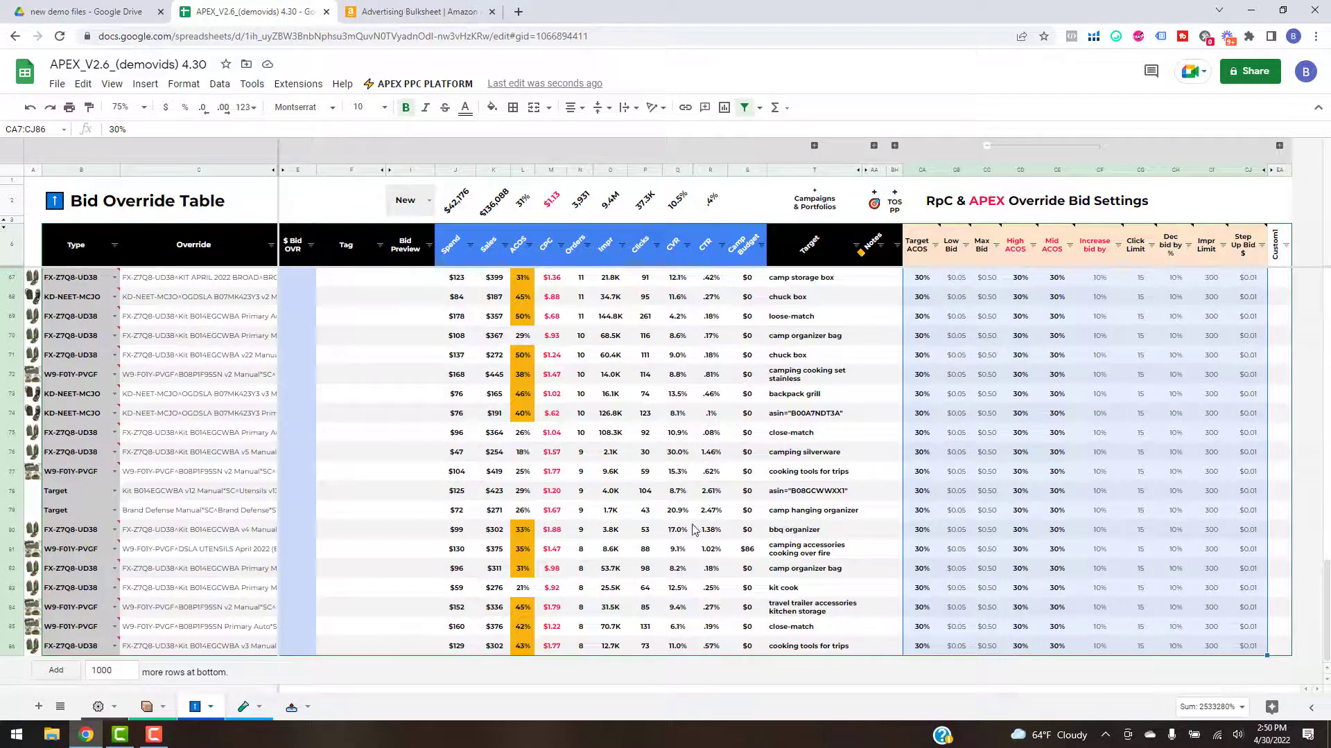
scroll(956, 464, up, 12)
scroll(967, 450, up, 5)
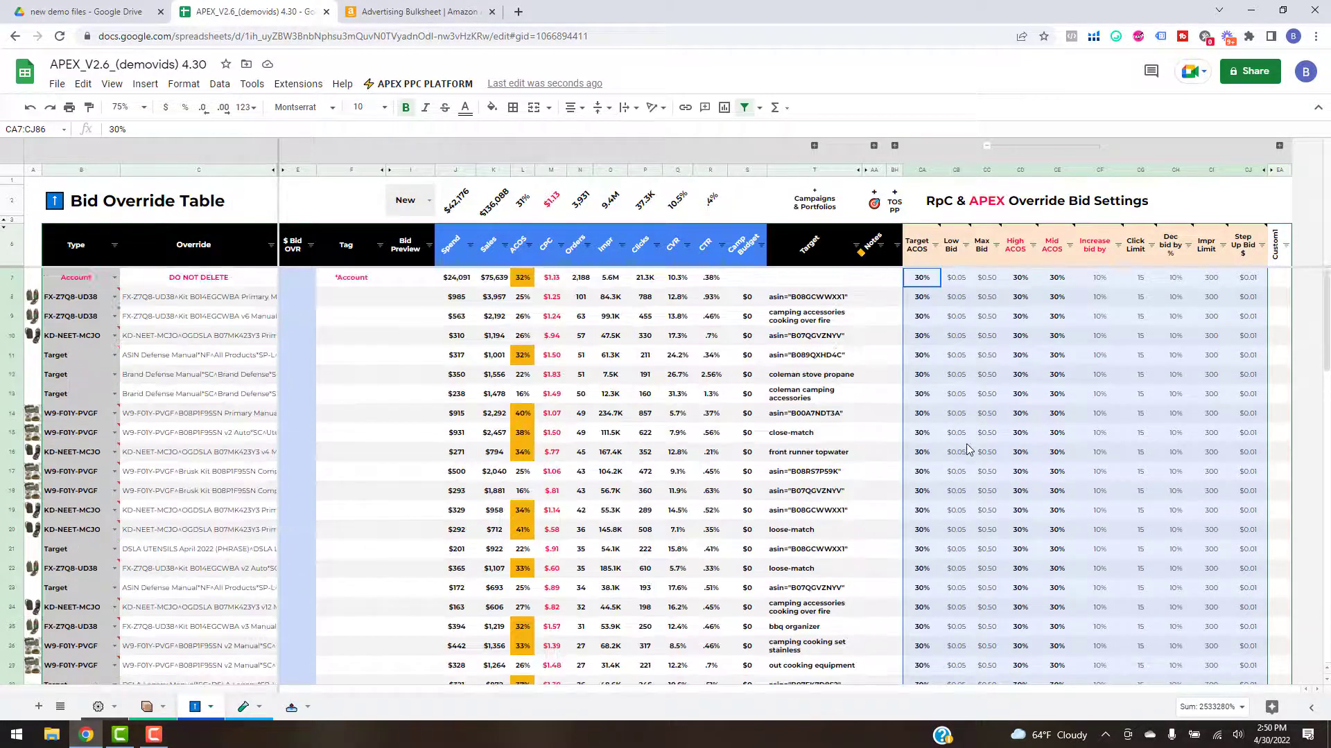
Step: Set Max Bid to $2.00 in row 8, directly below the Account row, and fill it down through row 86
click(989, 299)
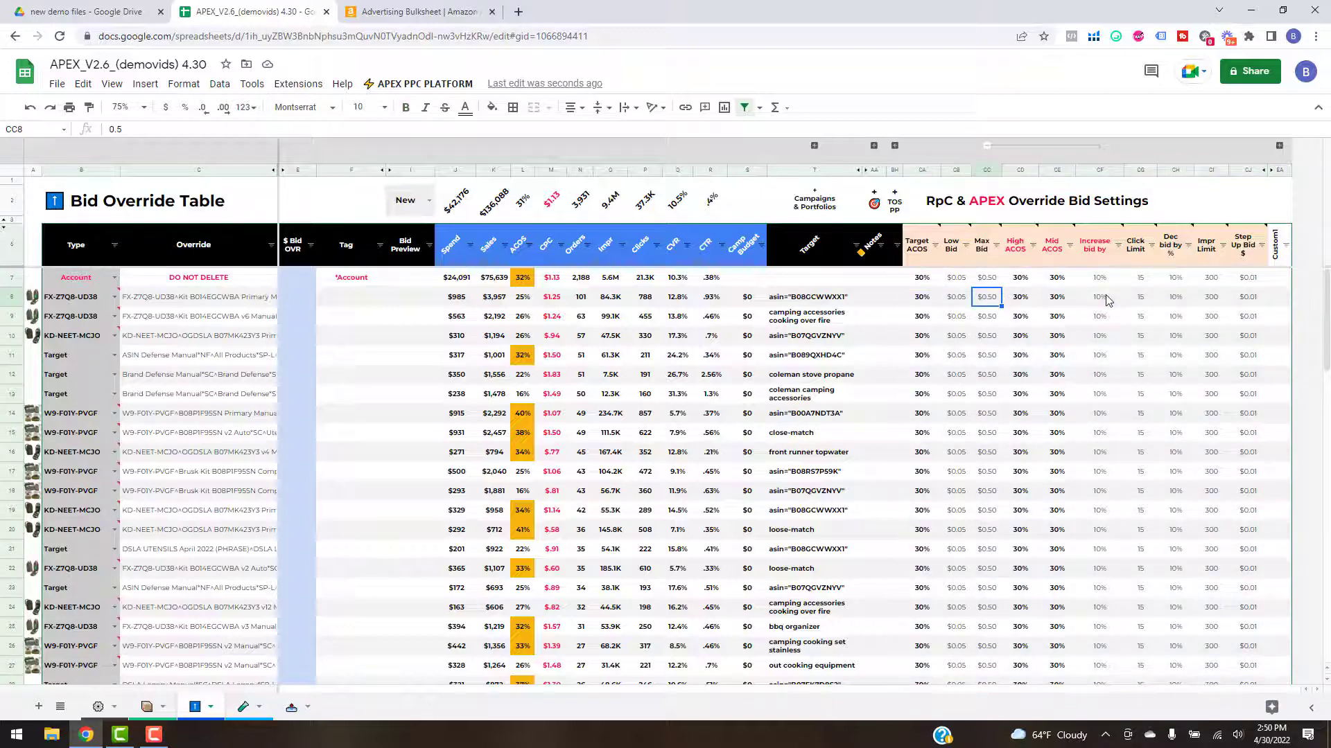
text(2)
key(Return)
click(981, 302)
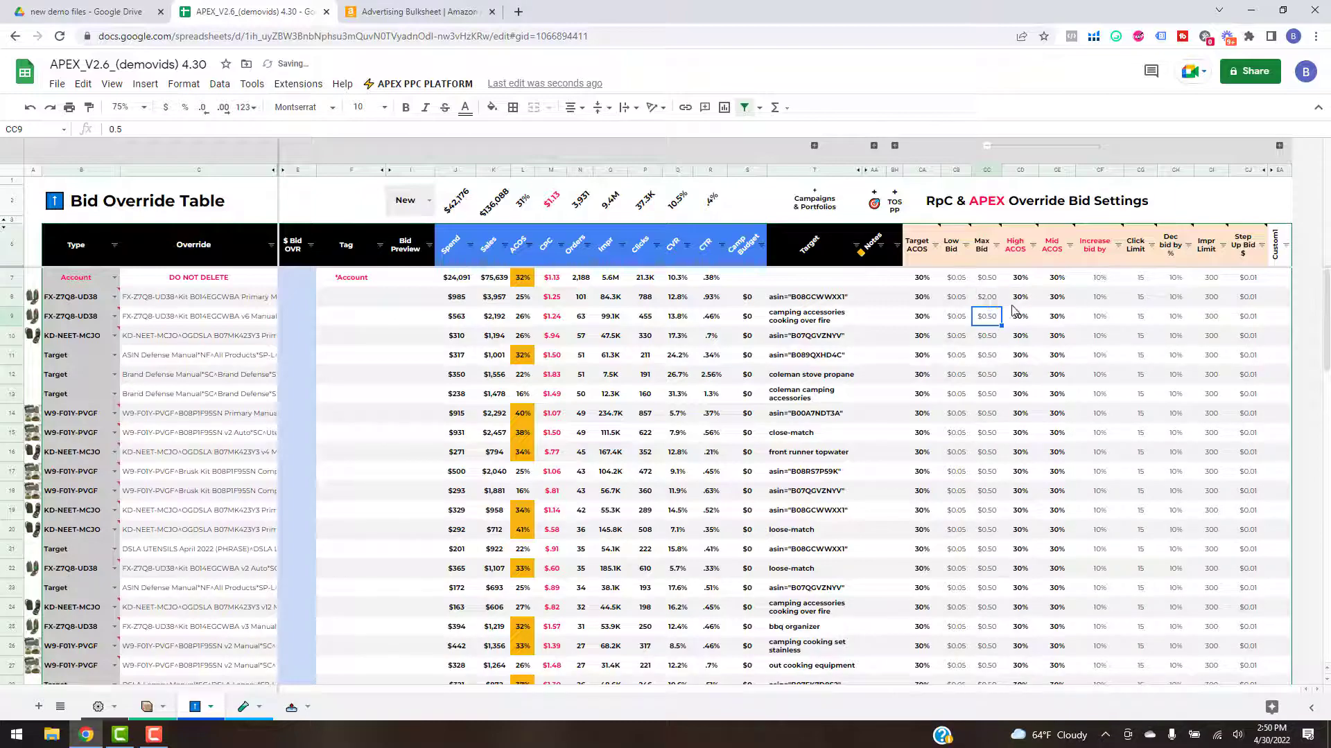
drag(1002, 306, 995, 641)
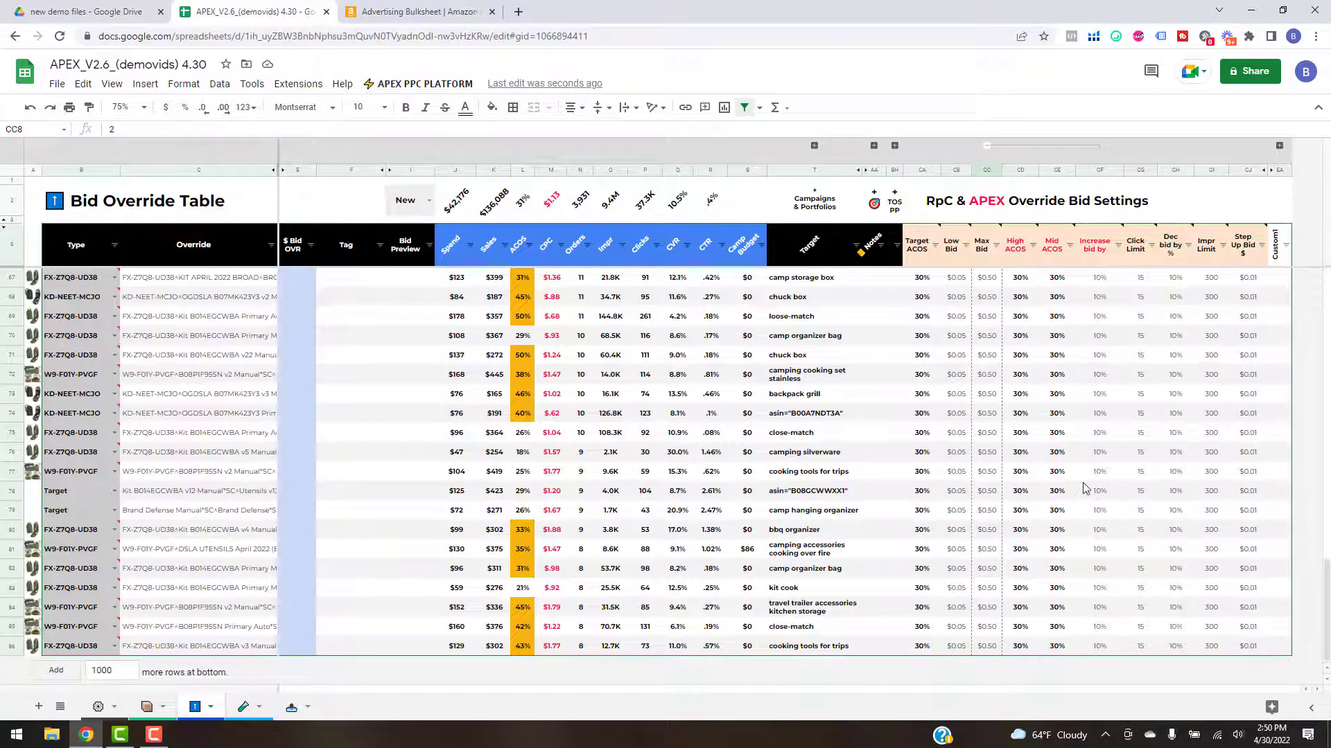
scroll(1088, 480, up, 2)
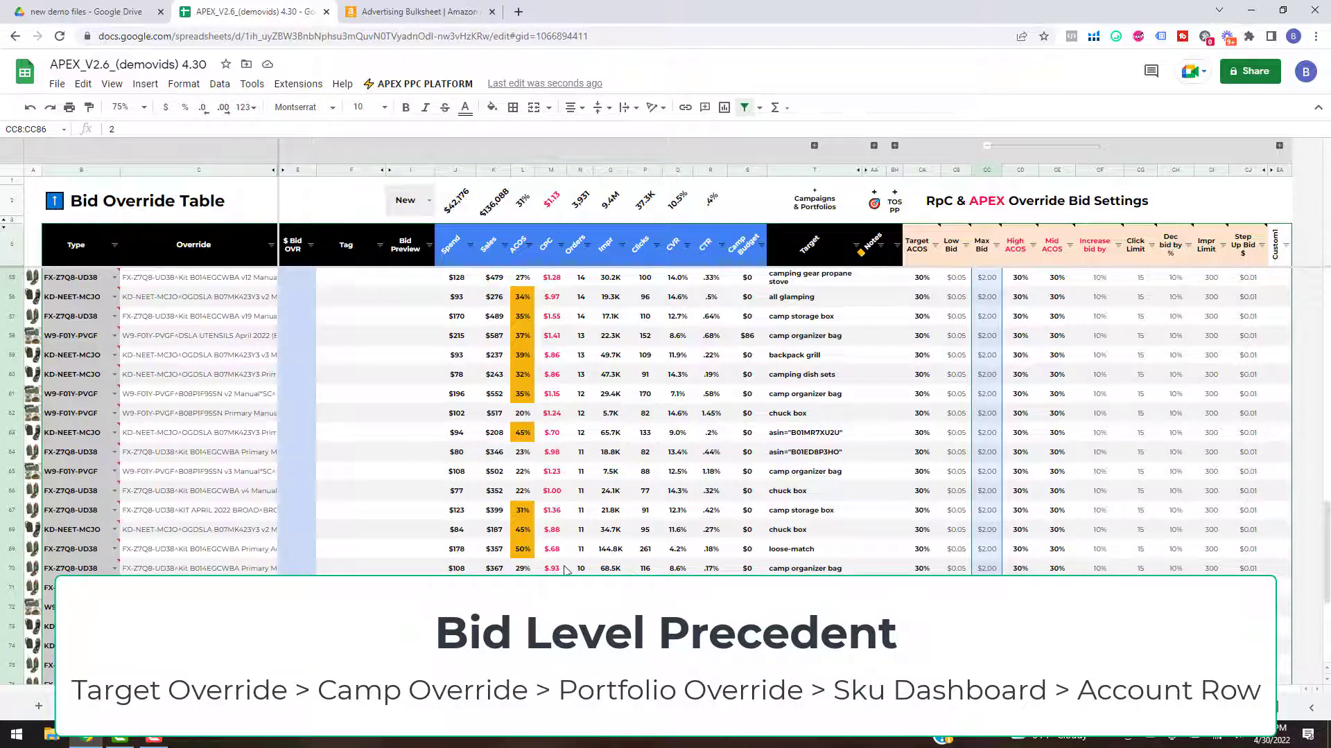
scroll(565, 570, up, 15)
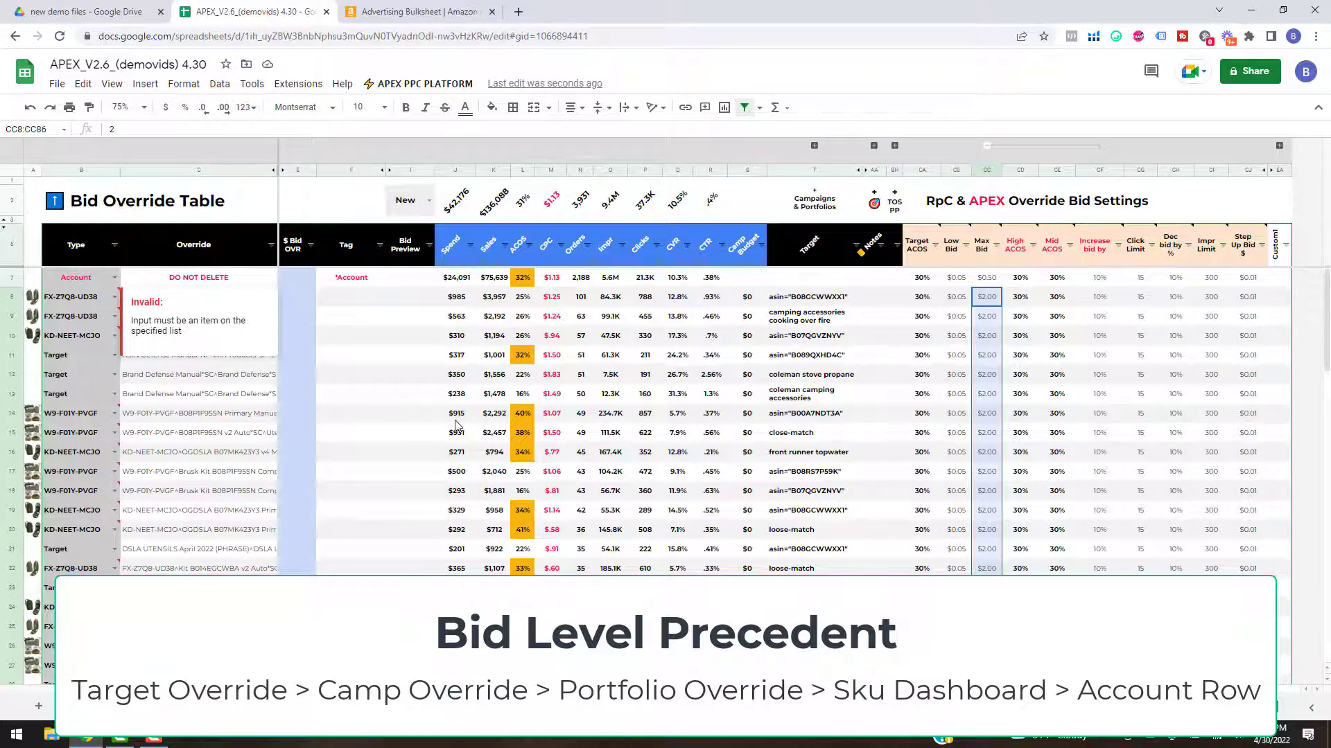
Step: Examine the override level choices in the Type column and the Account row of the Bid Override Table
click(418, 437)
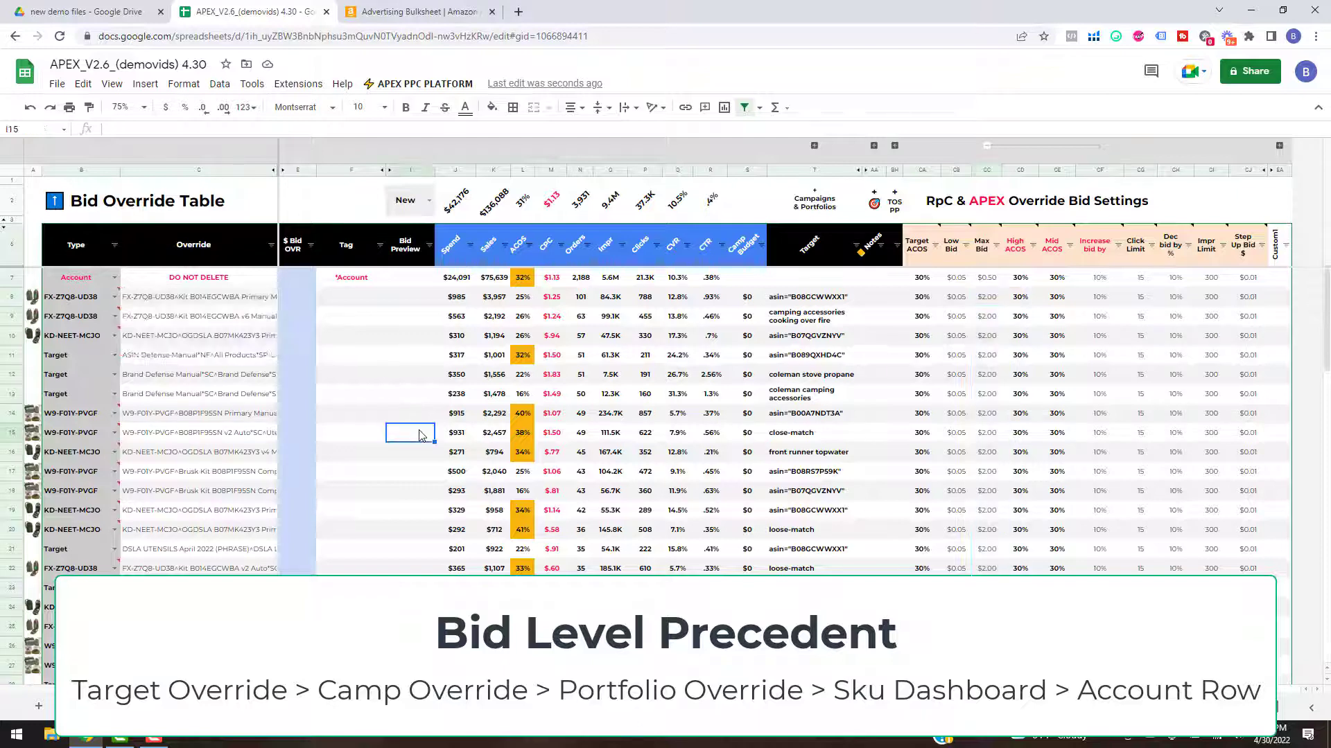
click(114, 298)
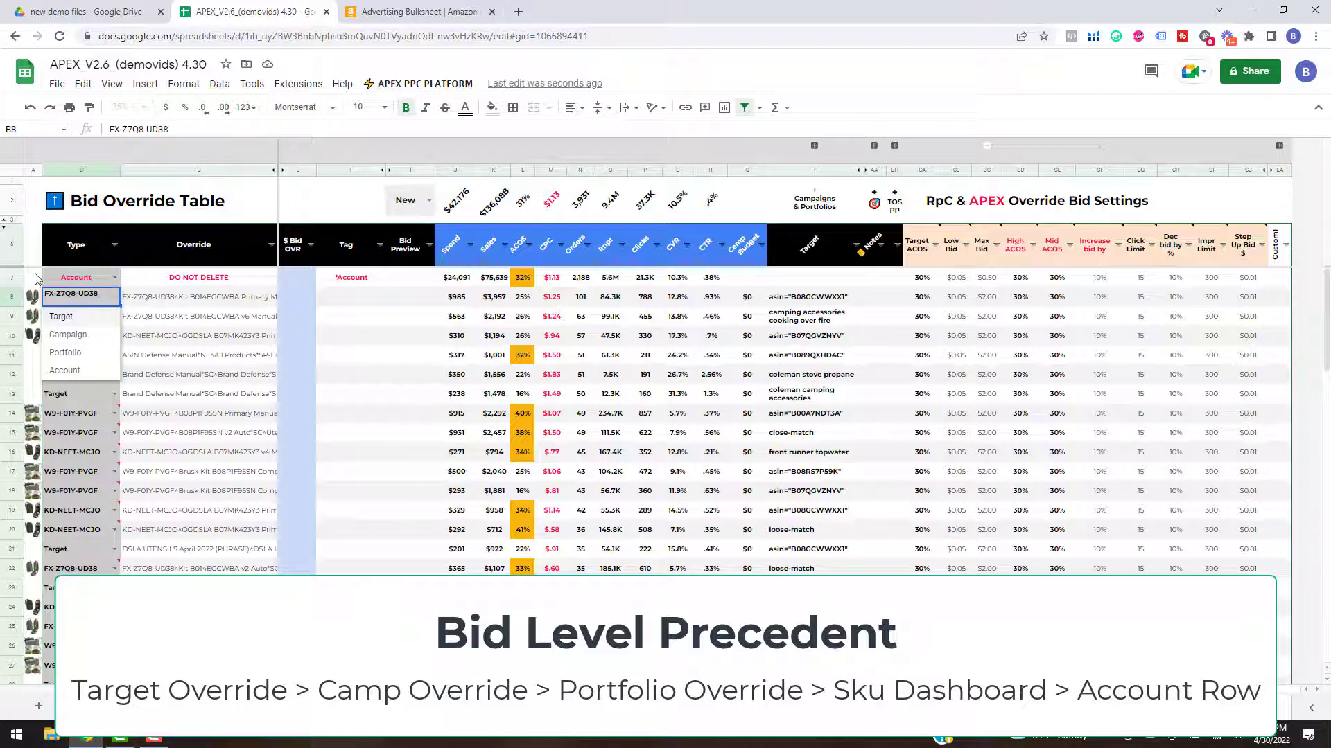
click(11, 279)
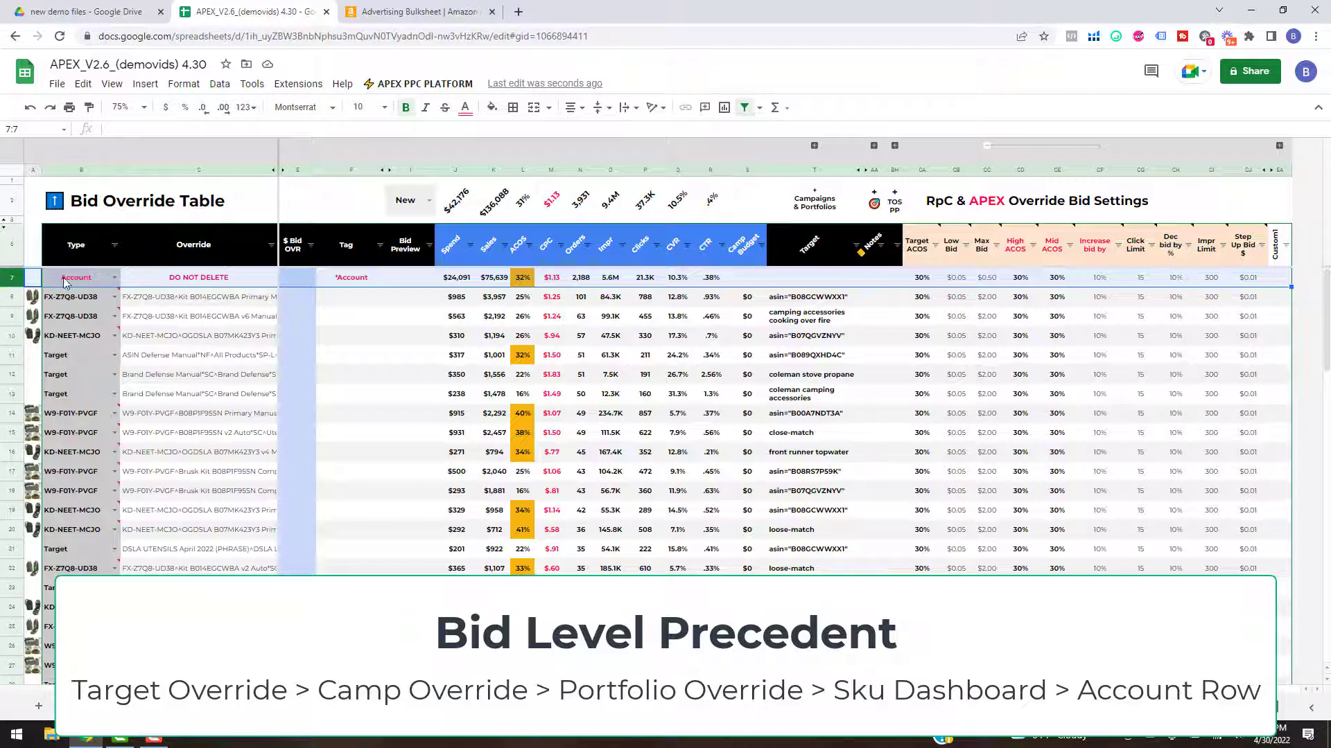
click(115, 298)
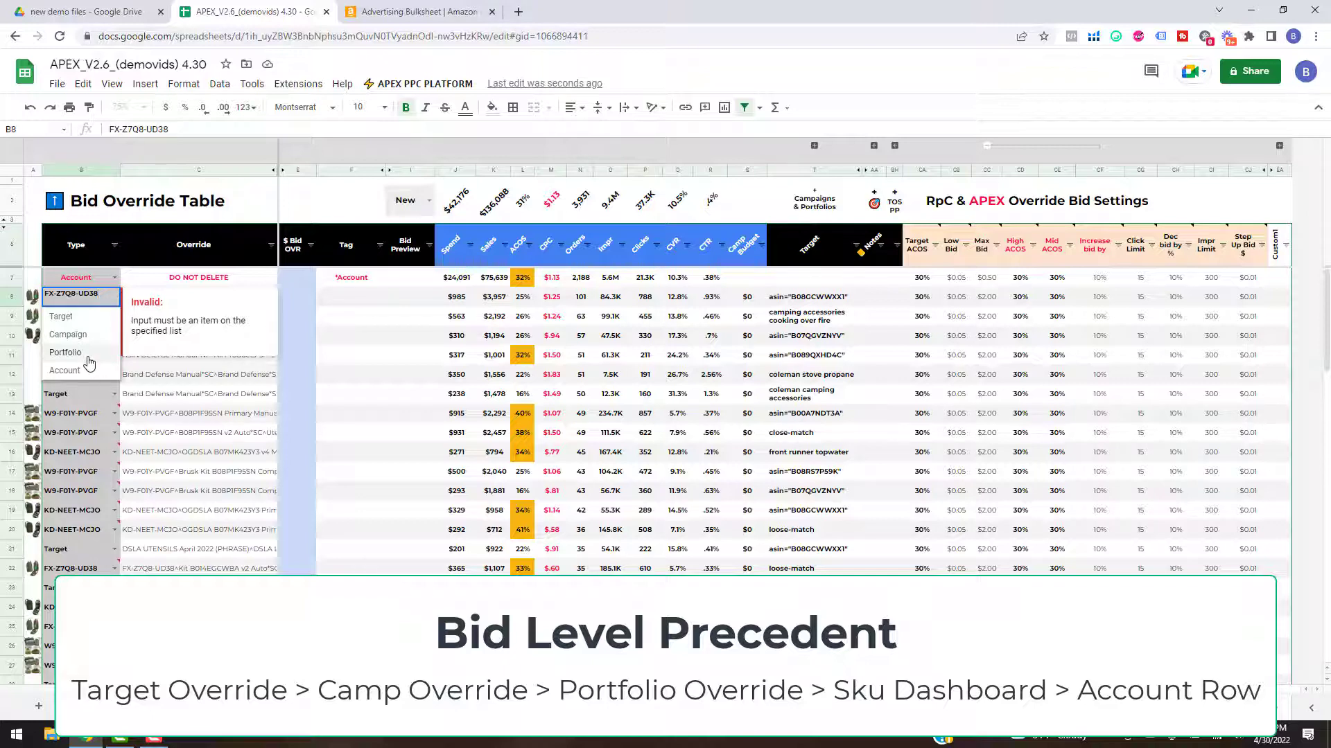
click(158, 377)
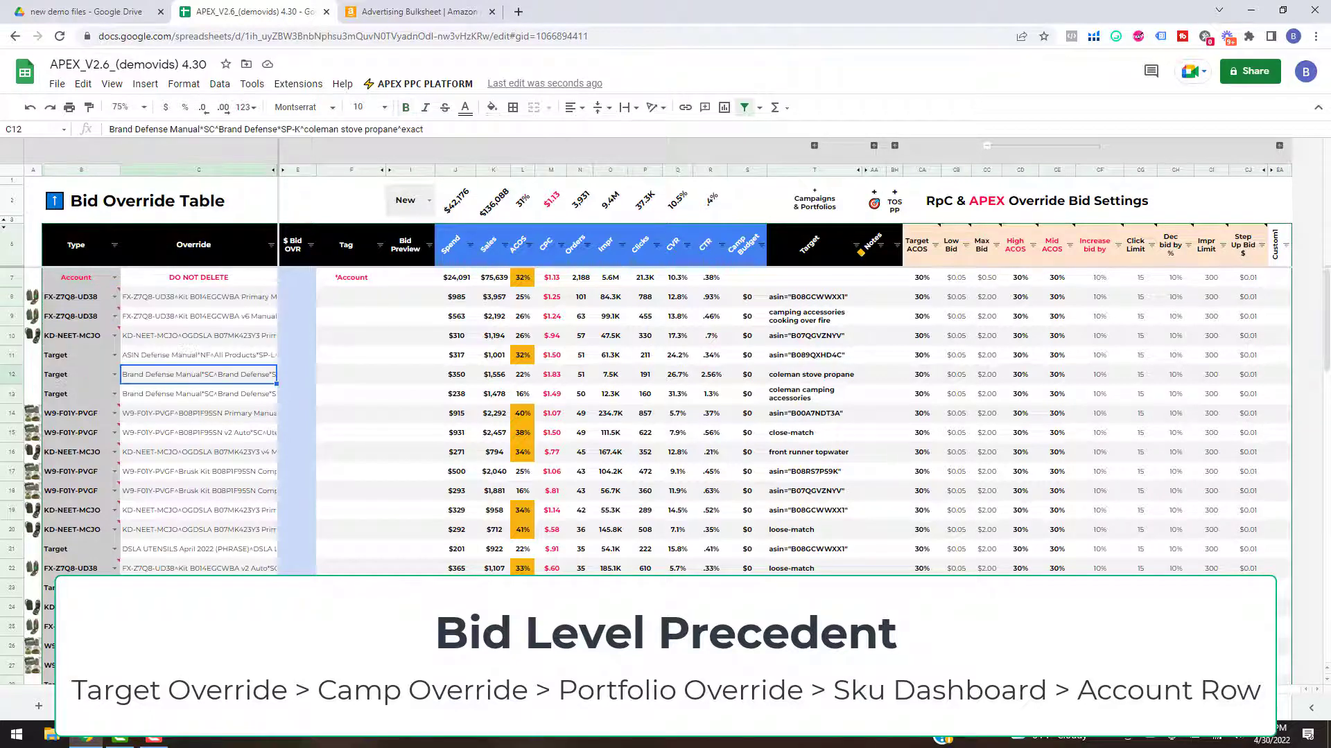
click(339, 707)
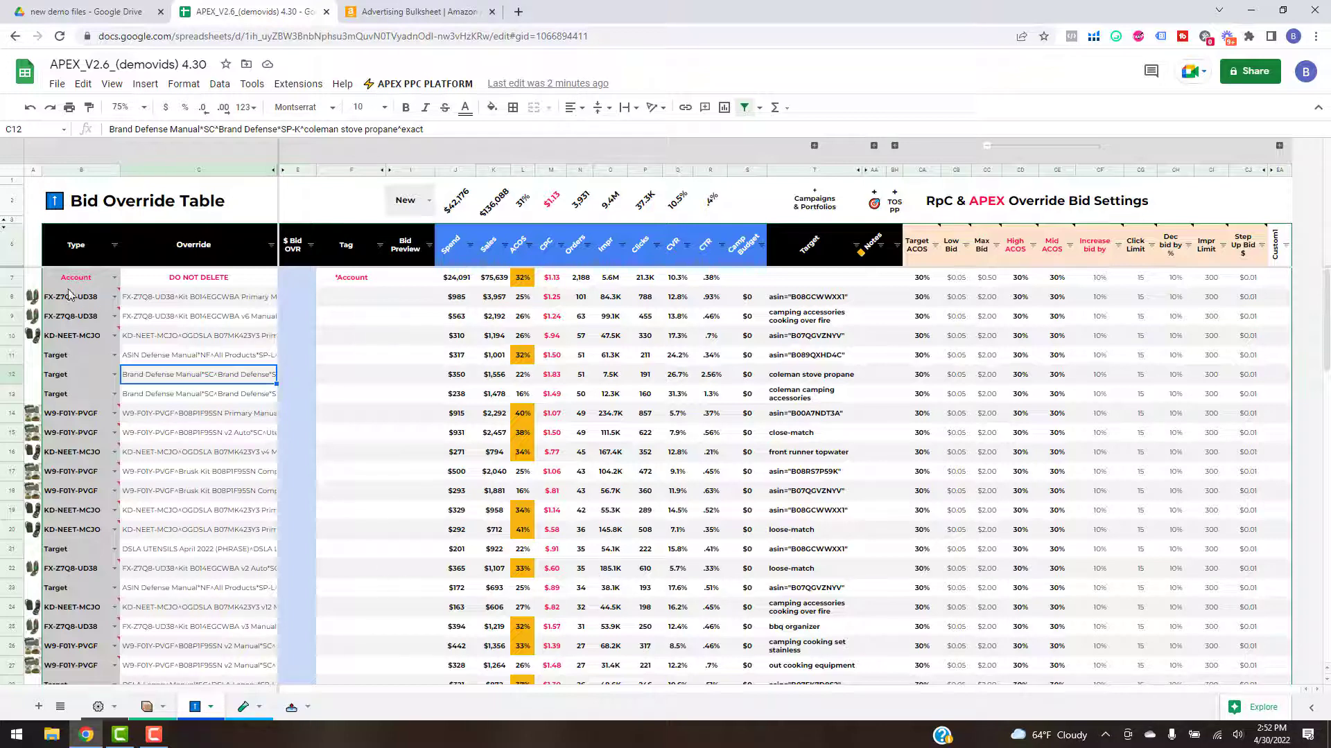
click(12, 278)
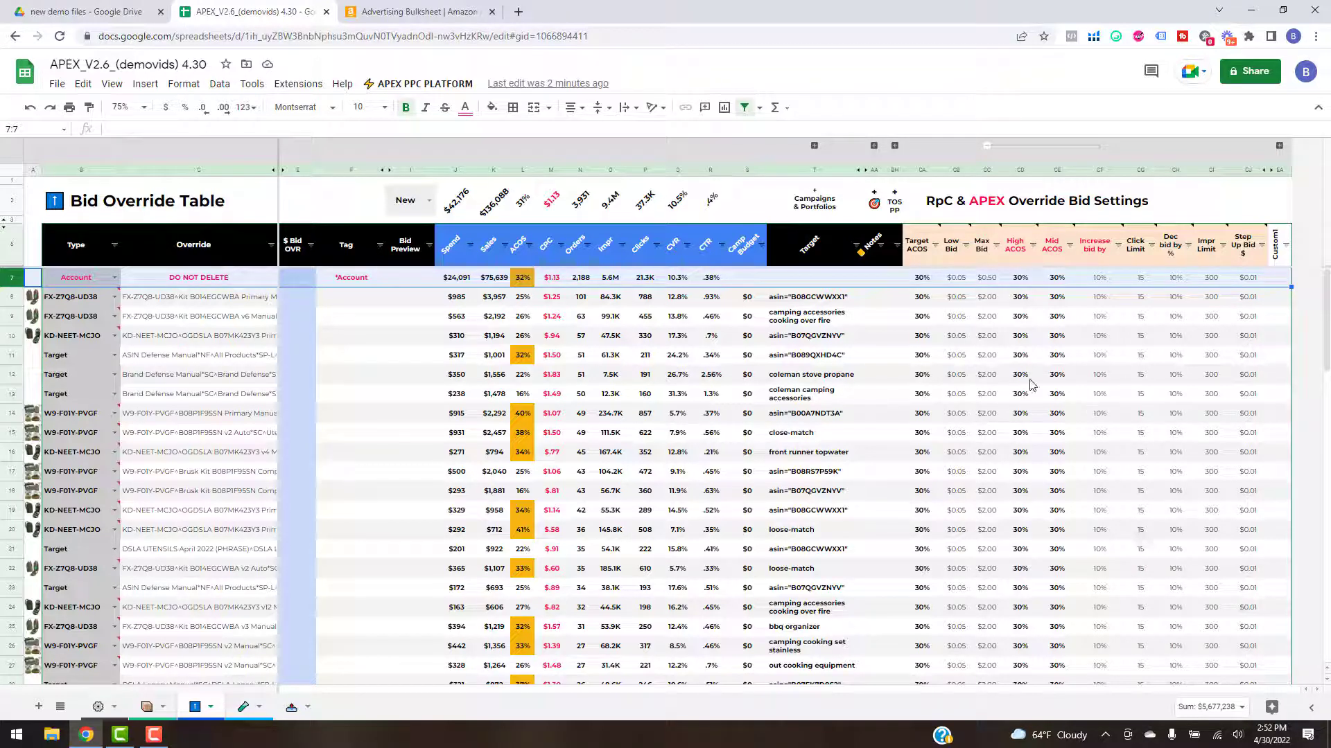
Step: Set Target ACOS to 40% for the first override below the Account row and select its Max Bid
click(922, 302)
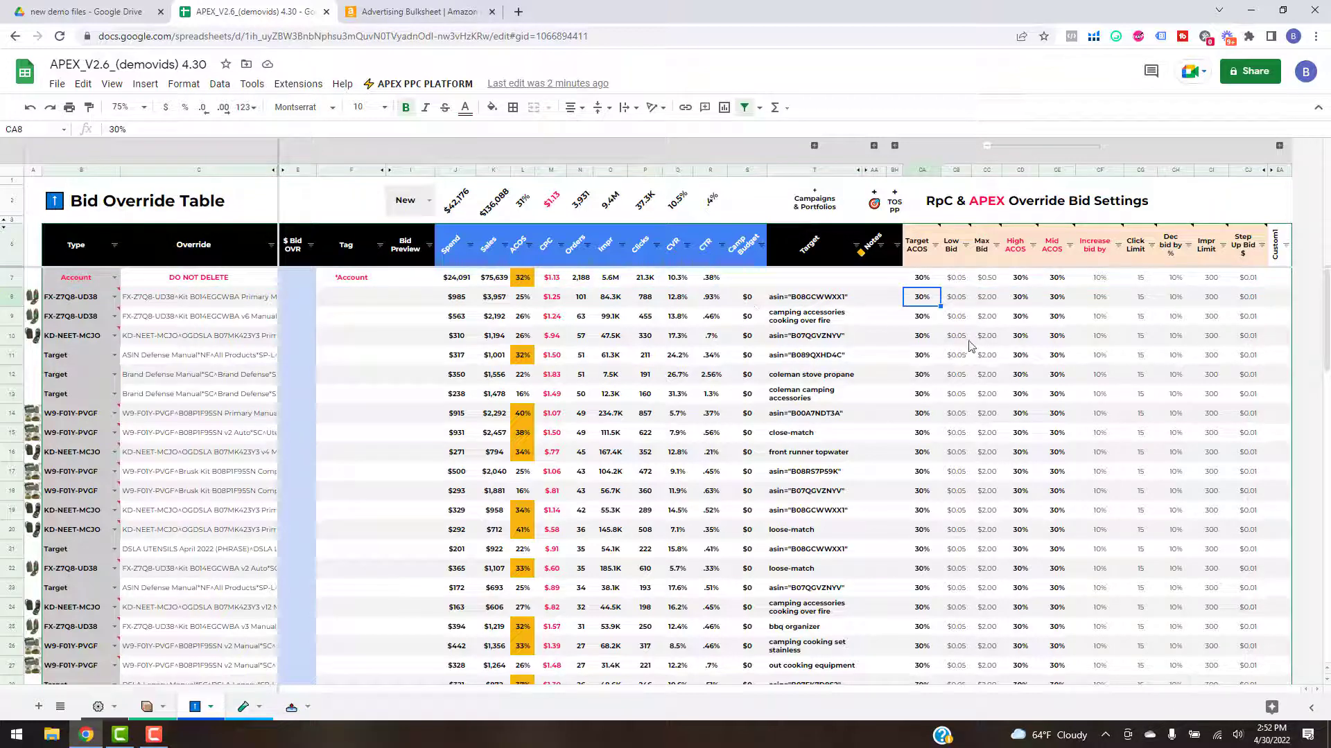
text(40)
key(Return)
click(988, 303)
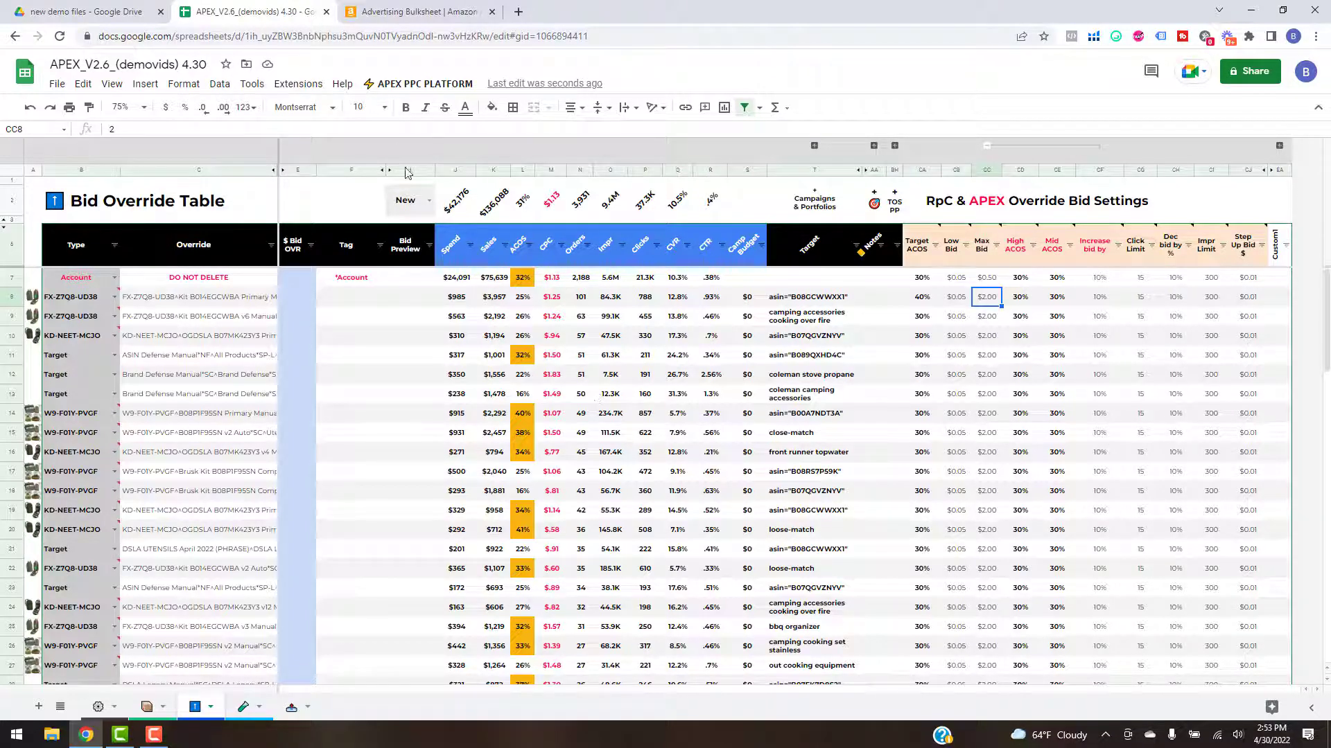
Step: Optimize the bids with the Apex Bid method, confirming the update and acknowledging the completion notice
click(424, 83)
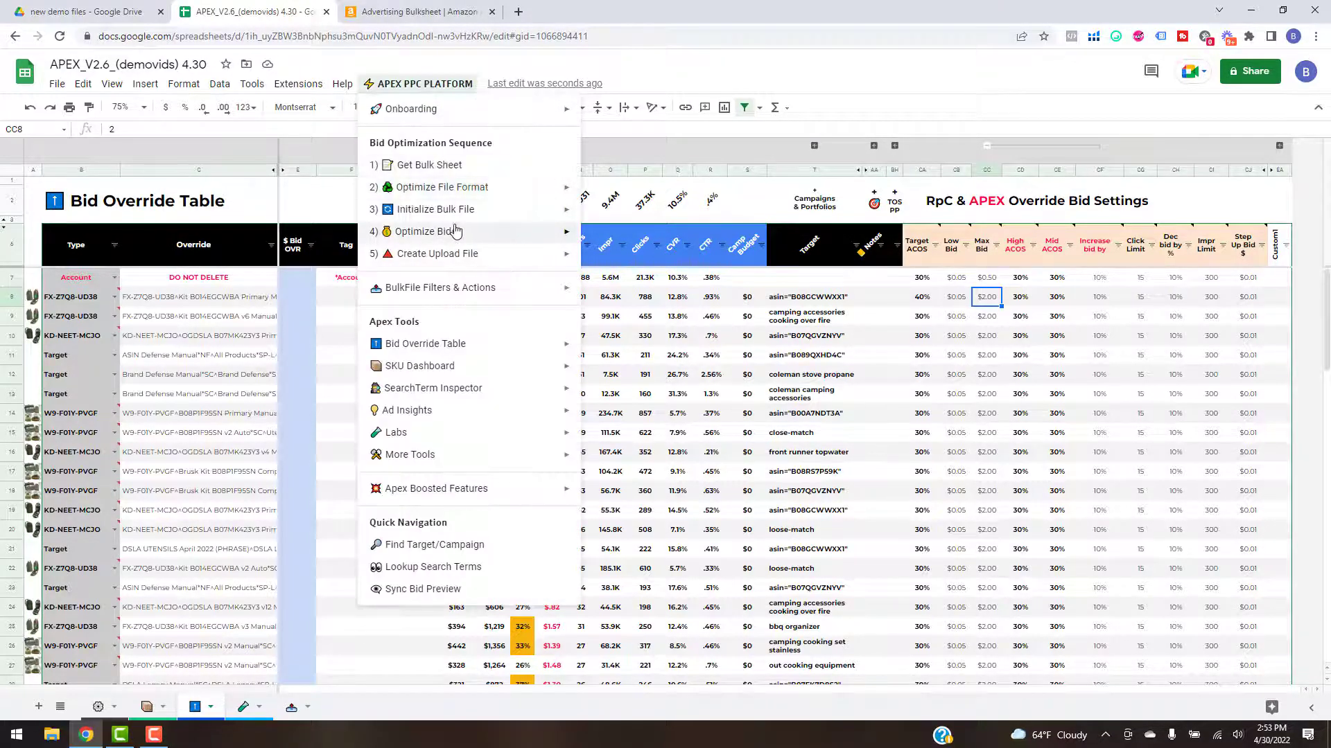
mouse_move(455, 235)
click(607, 237)
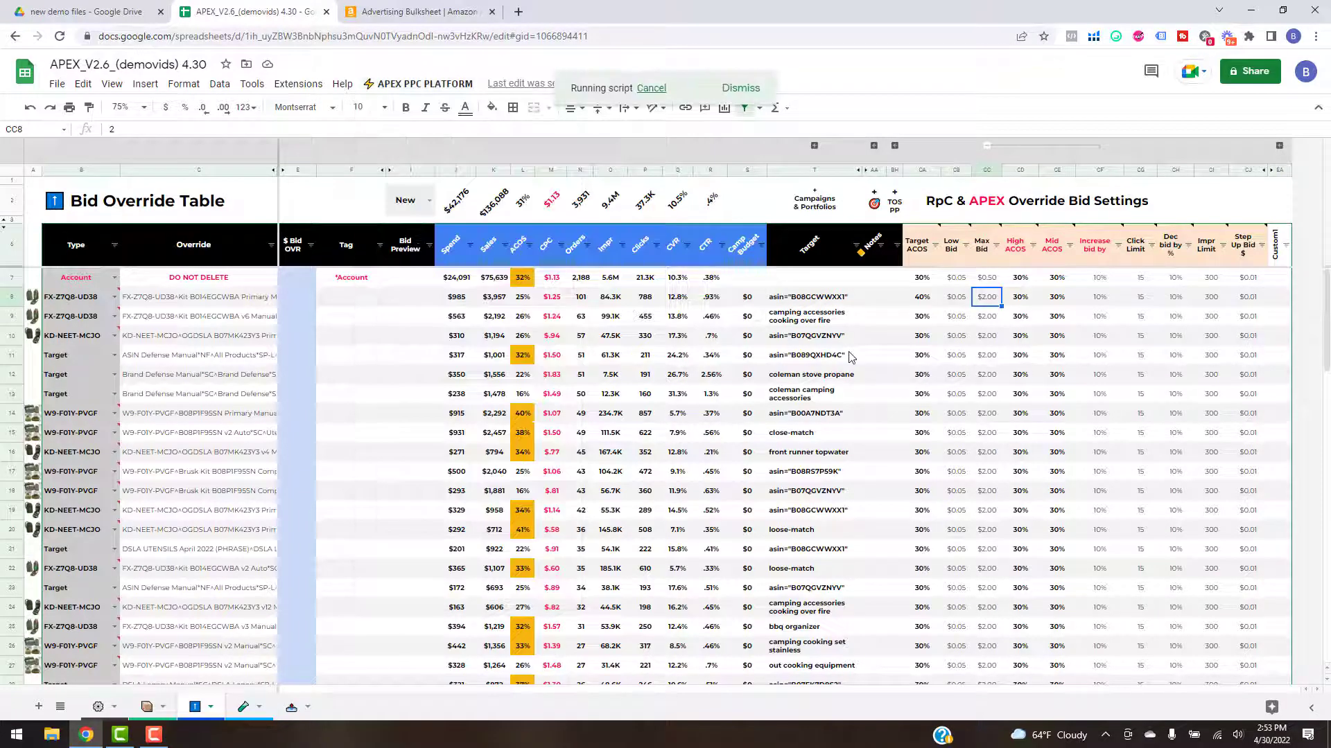
click(841, 427)
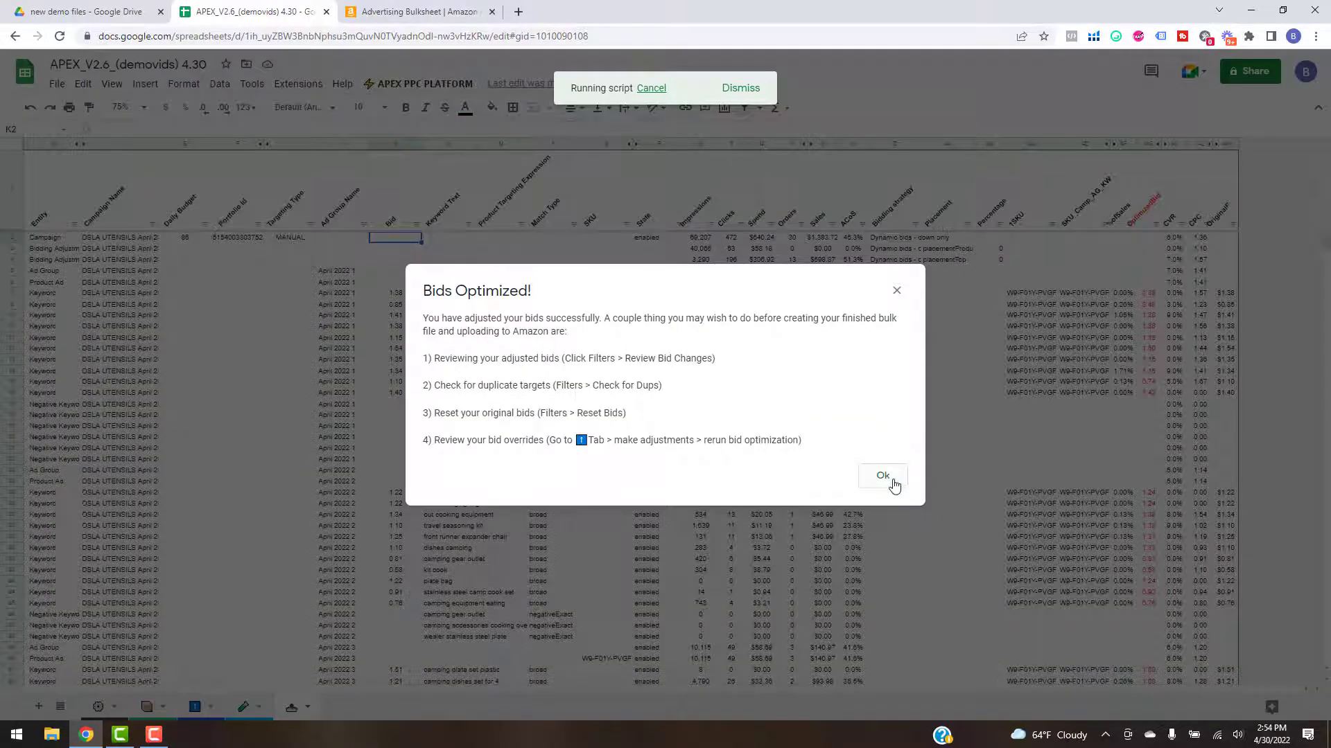
click(884, 477)
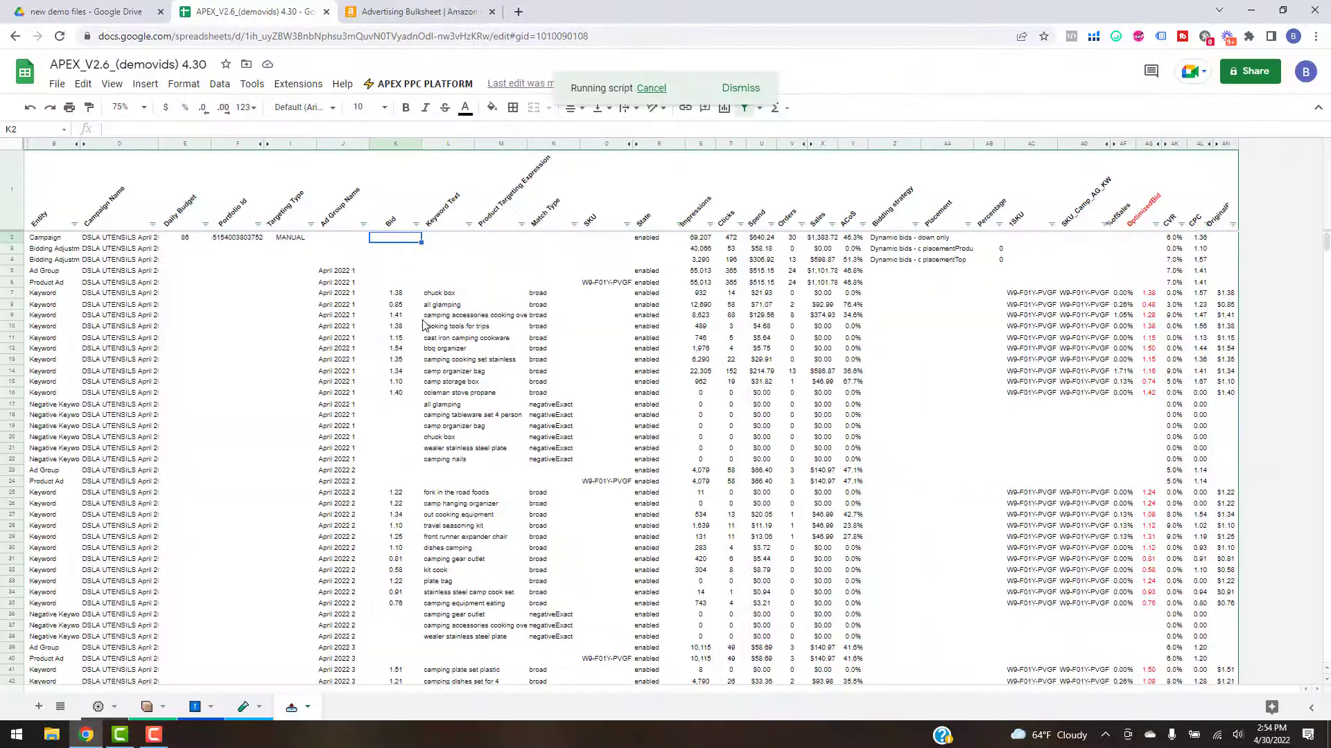
click(963, 408)
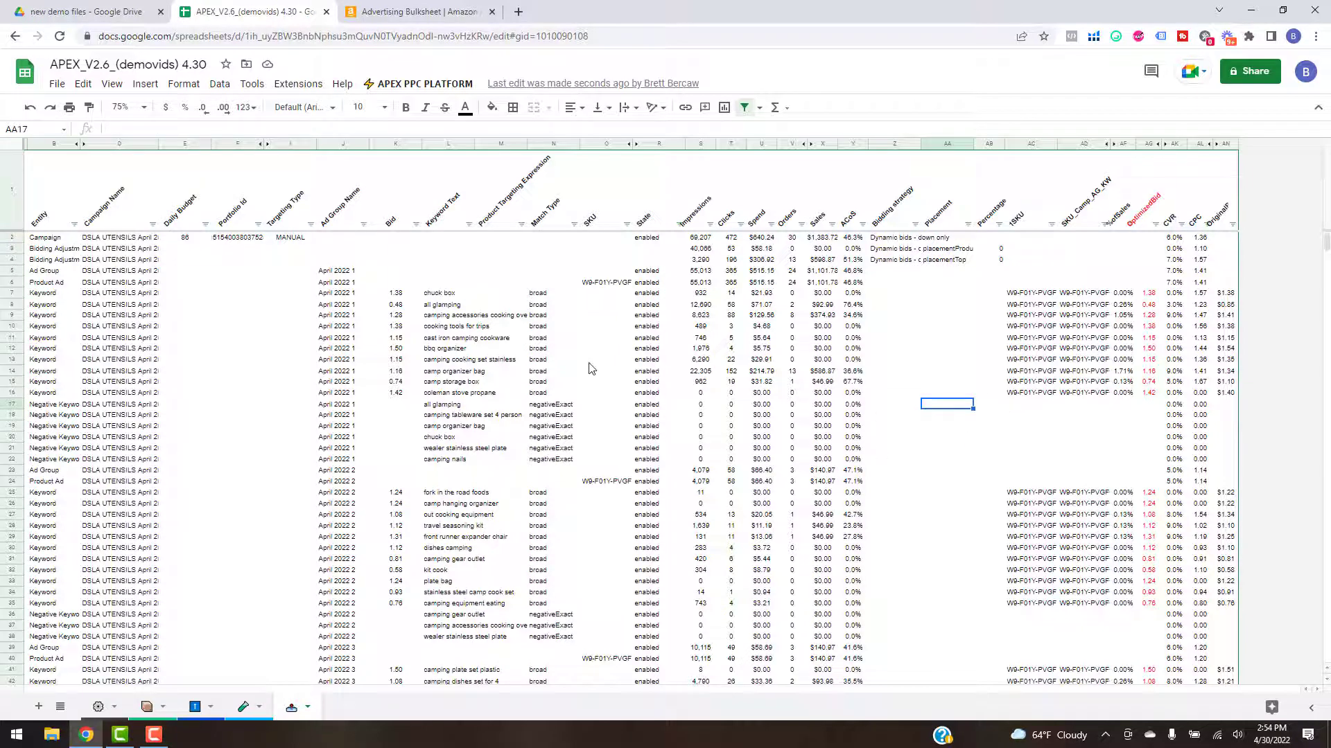
click(425, 84)
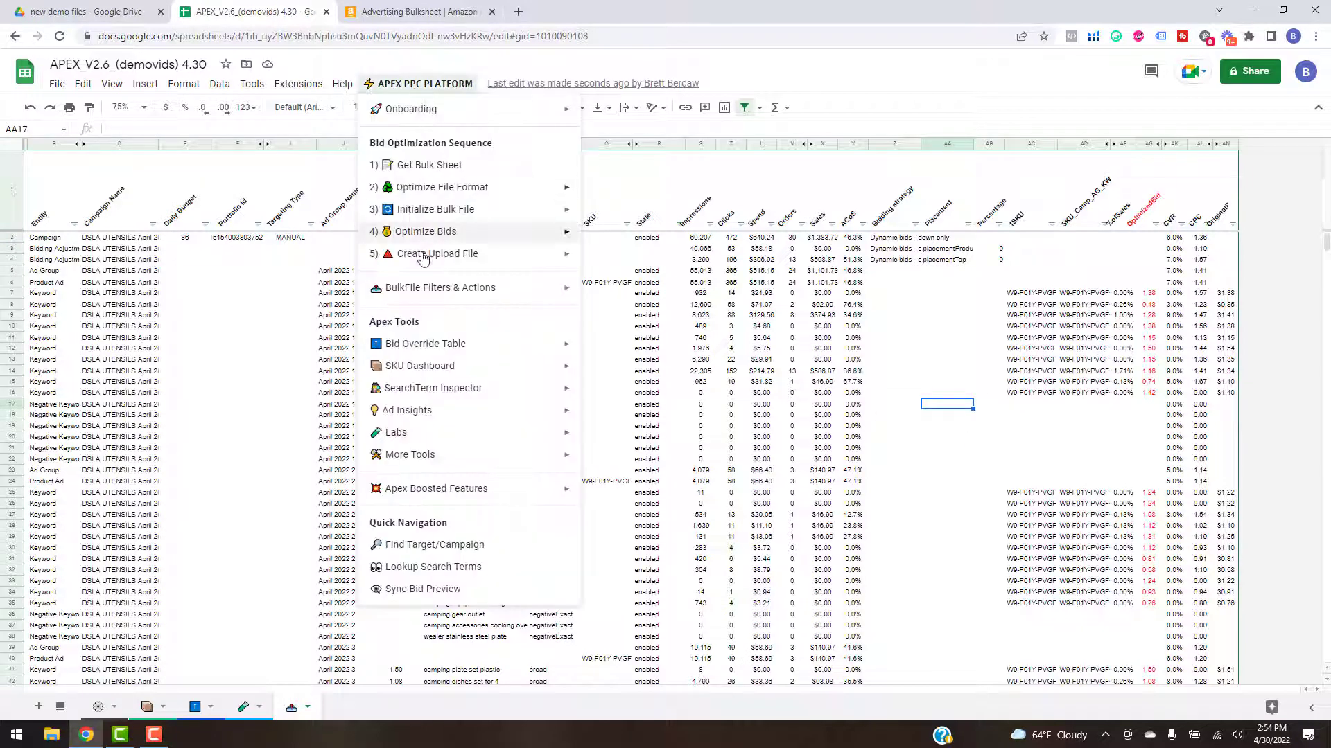
mouse_move(433, 257)
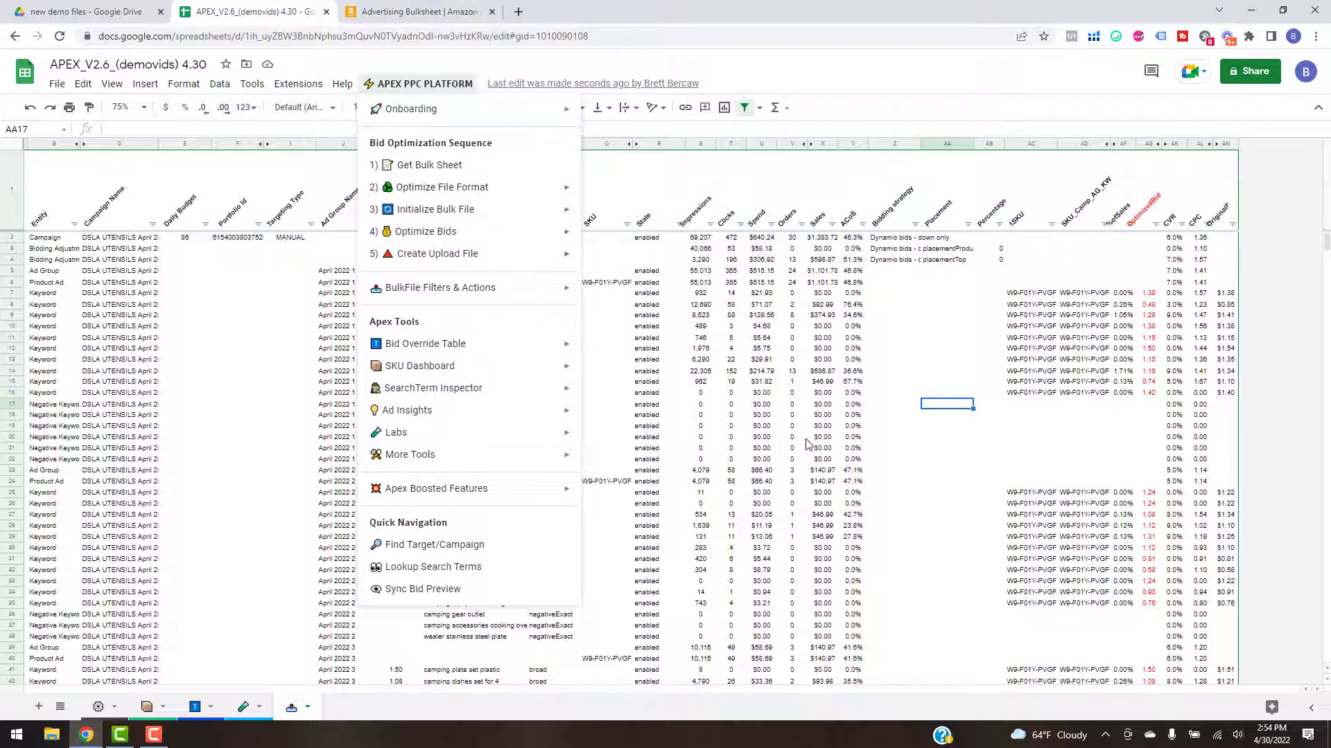
click(794, 416)
Step: Return to the Bid Override Table and examine the $ Bid OVR column for the first overrides below the Account row
click(187, 711)
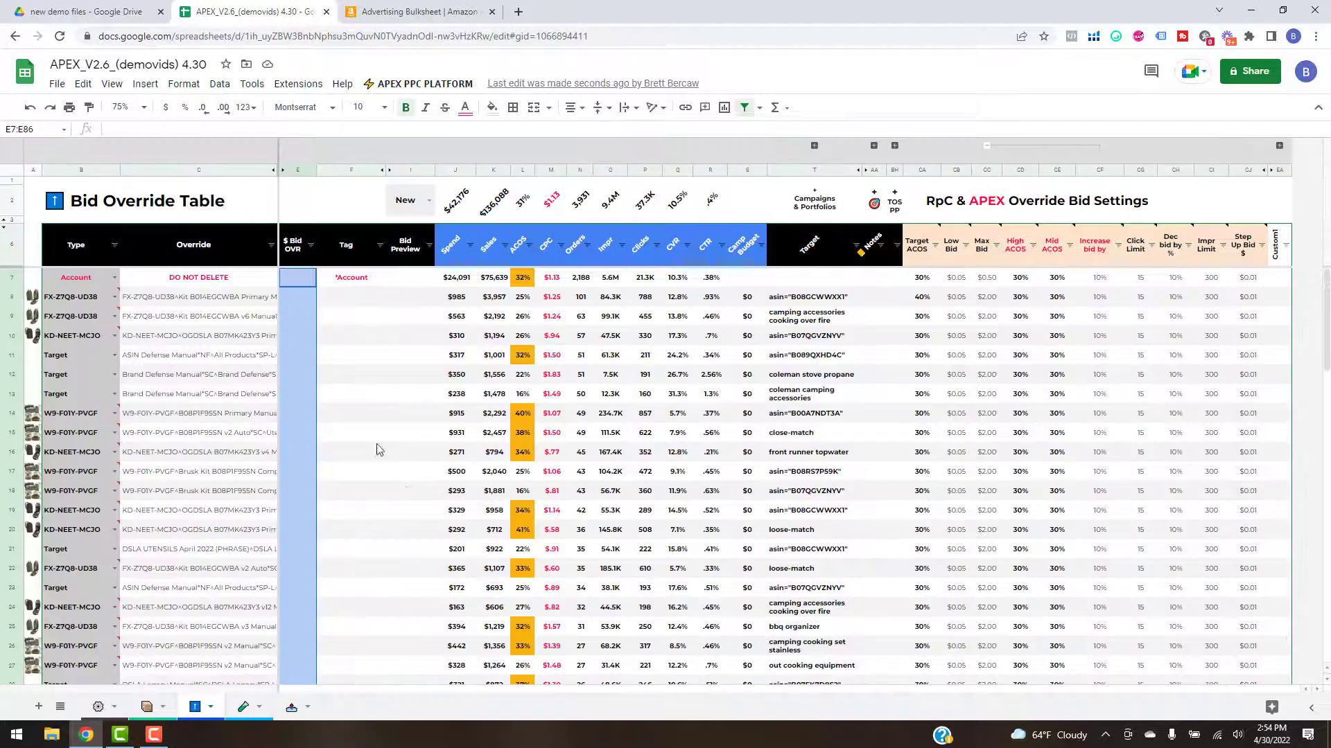
click(297, 389)
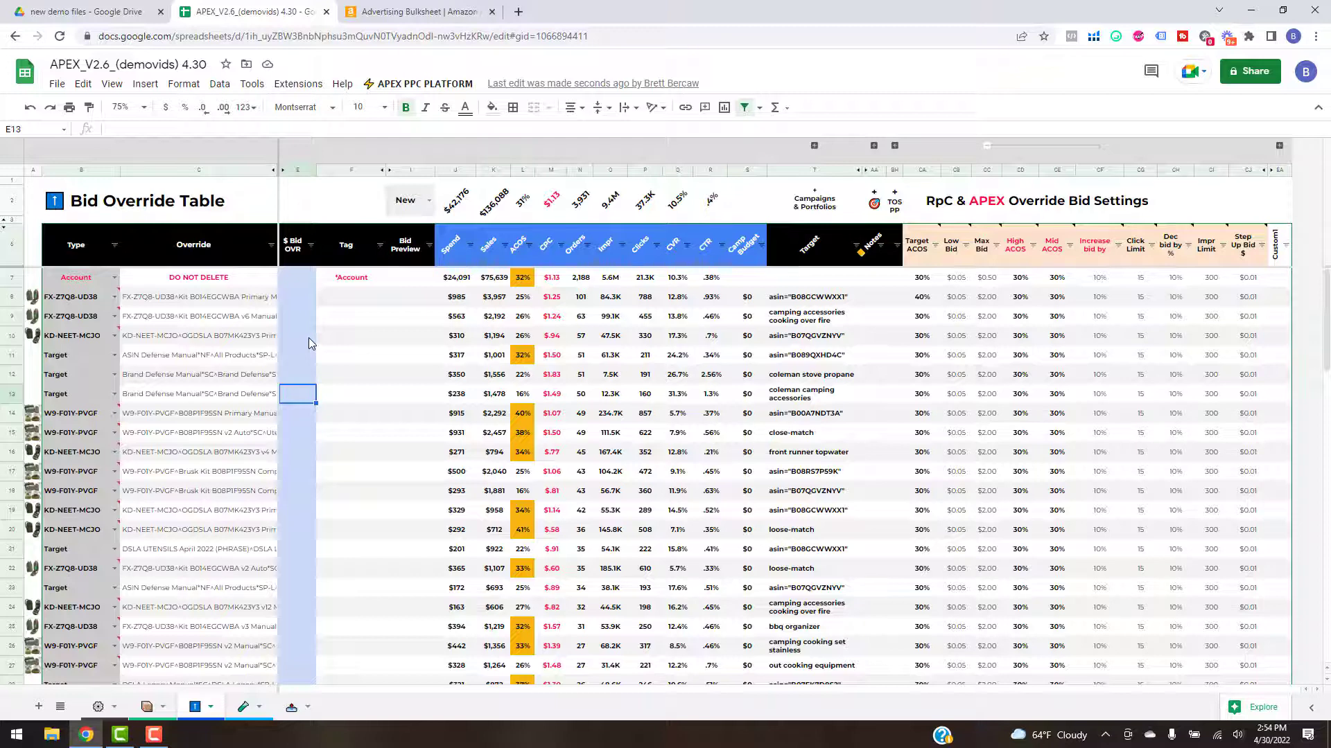
click(309, 339)
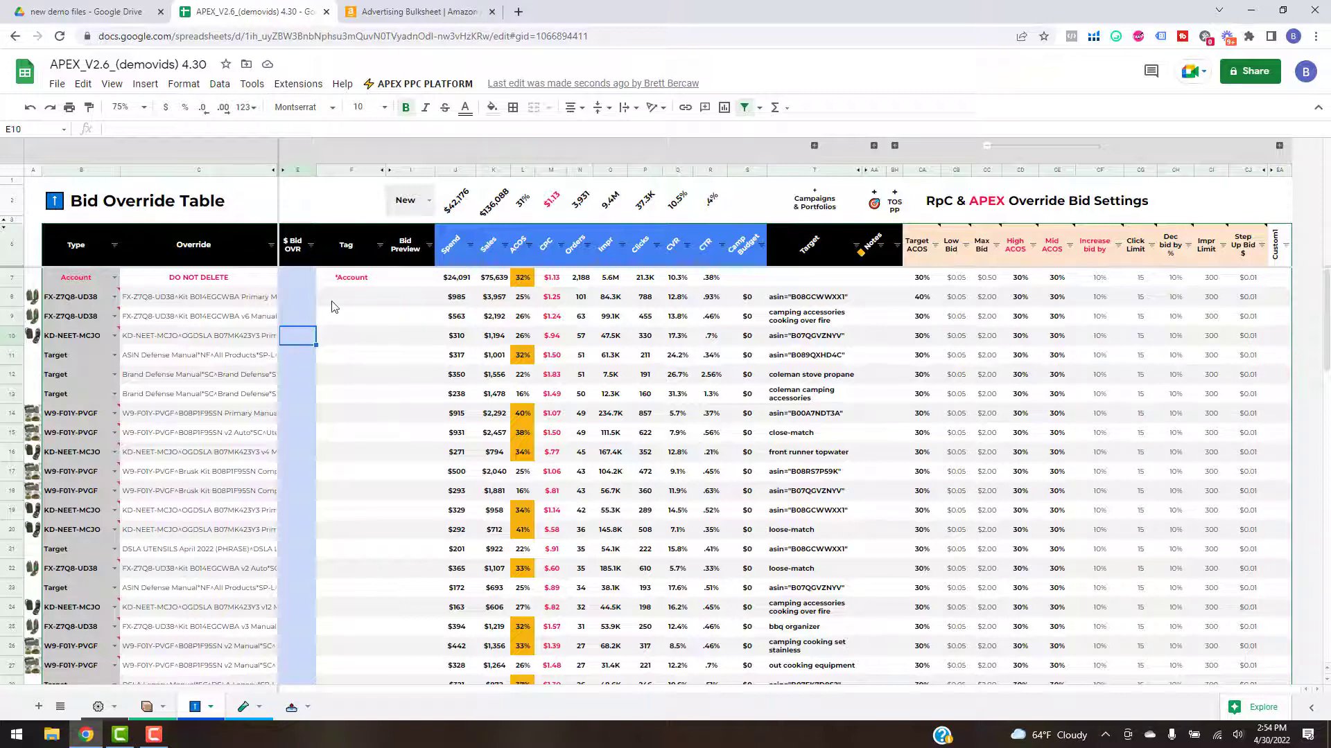
key(Up)
key(Up)
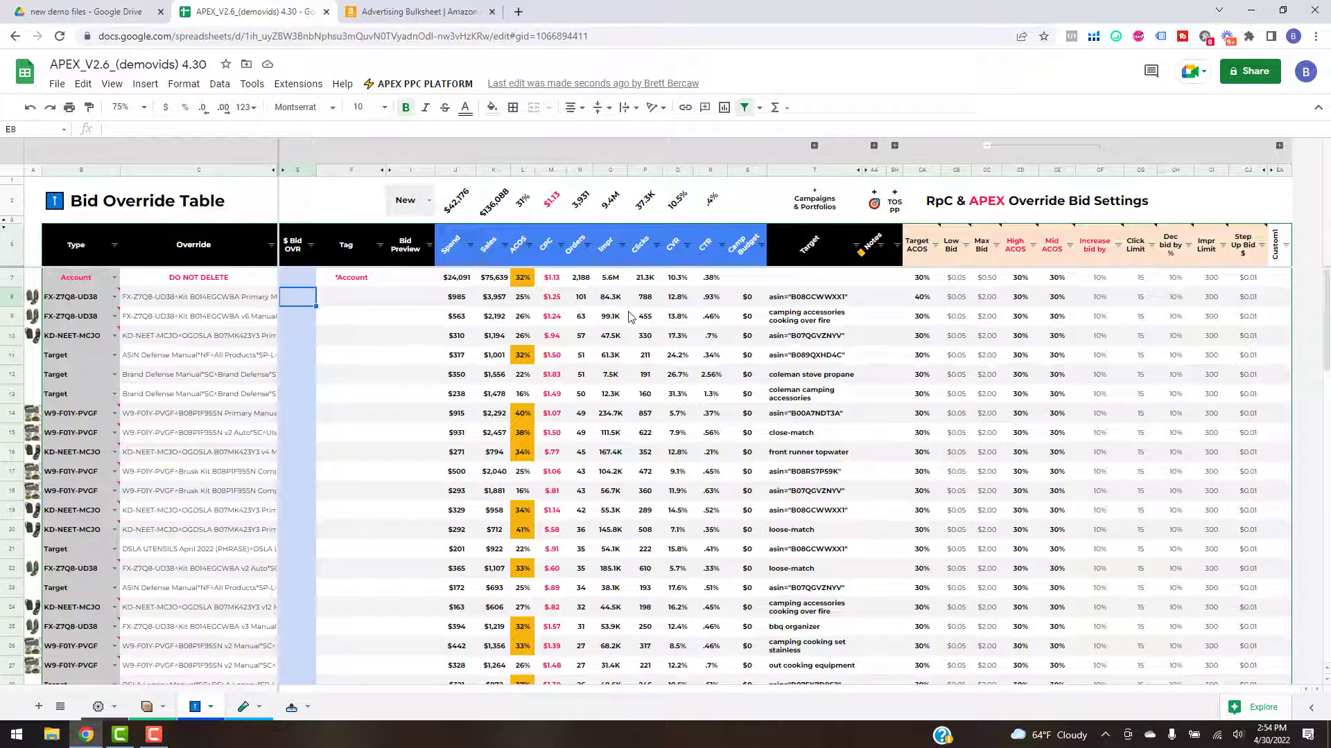
click(305, 316)
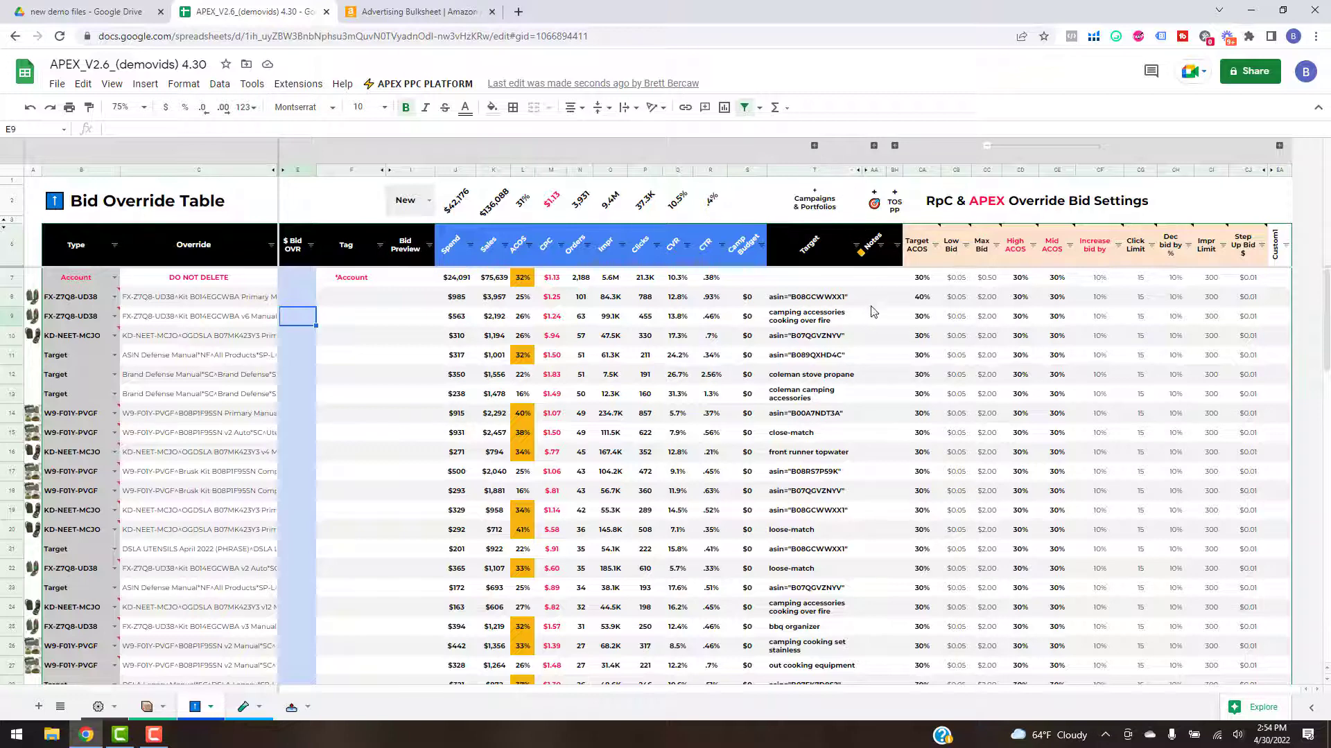
Step: Unhide the Campaign and Portfolio columns and set $ Bid OVR to $1.50 for the override in row 9
click(861, 170)
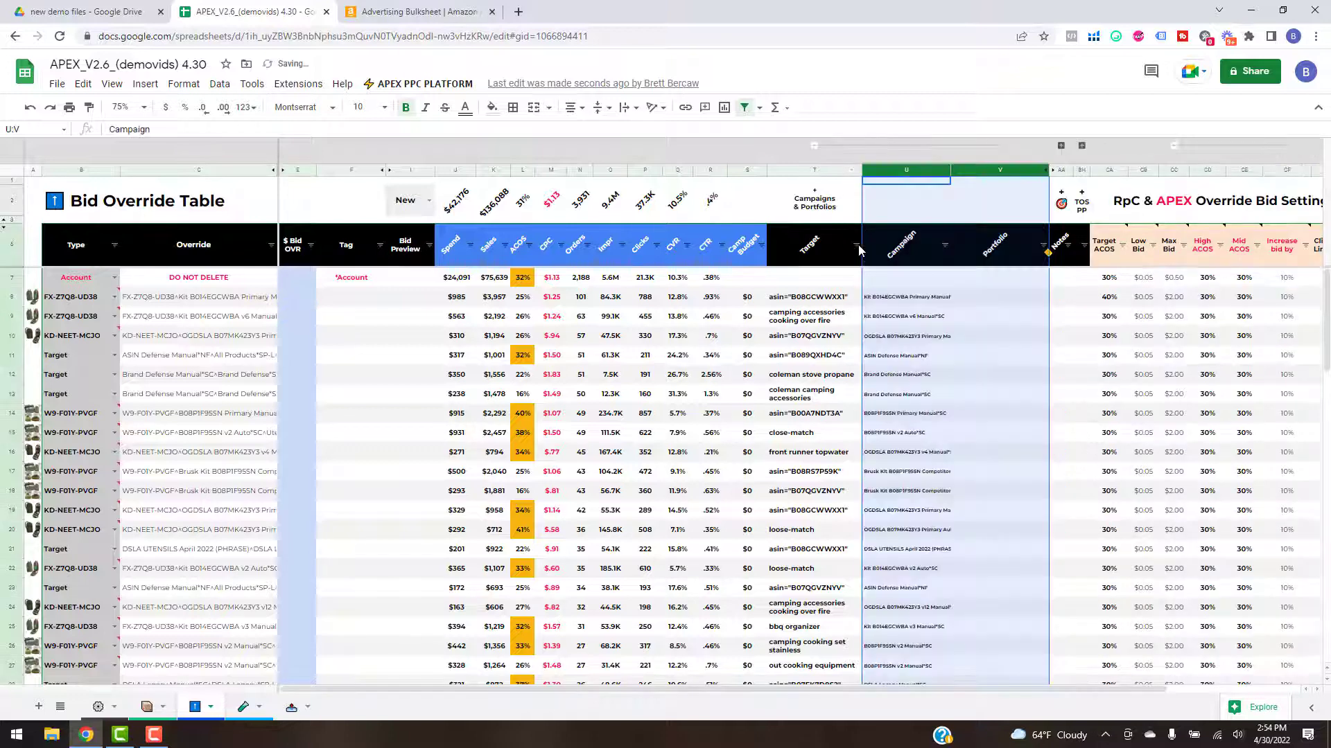
click(915, 319)
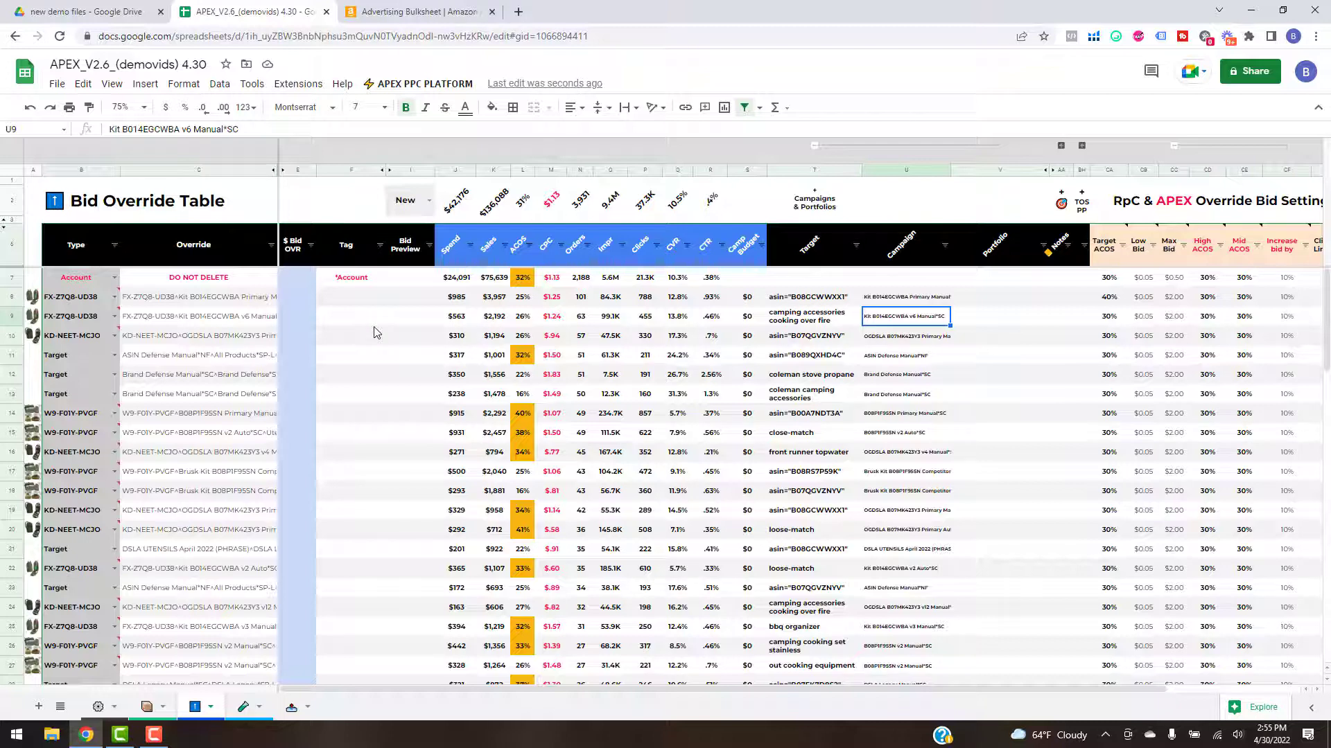
click(352, 317)
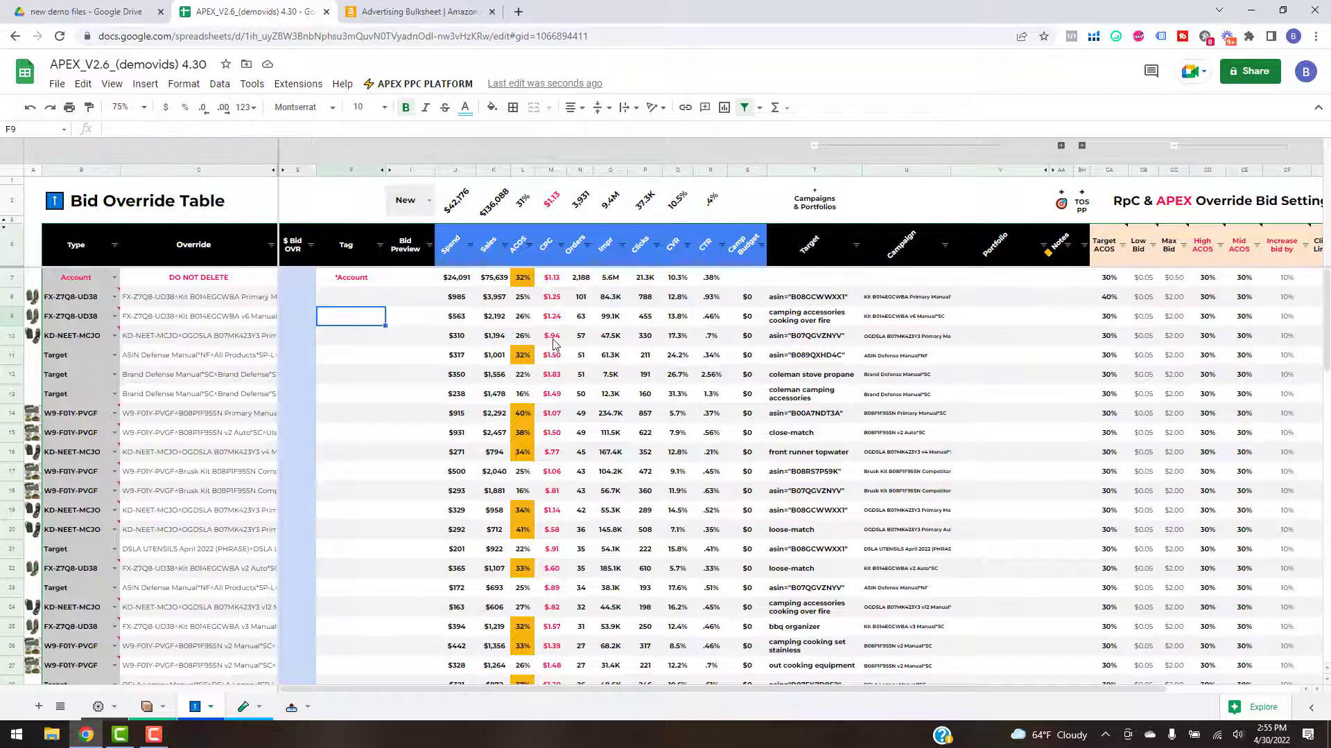
click(294, 319)
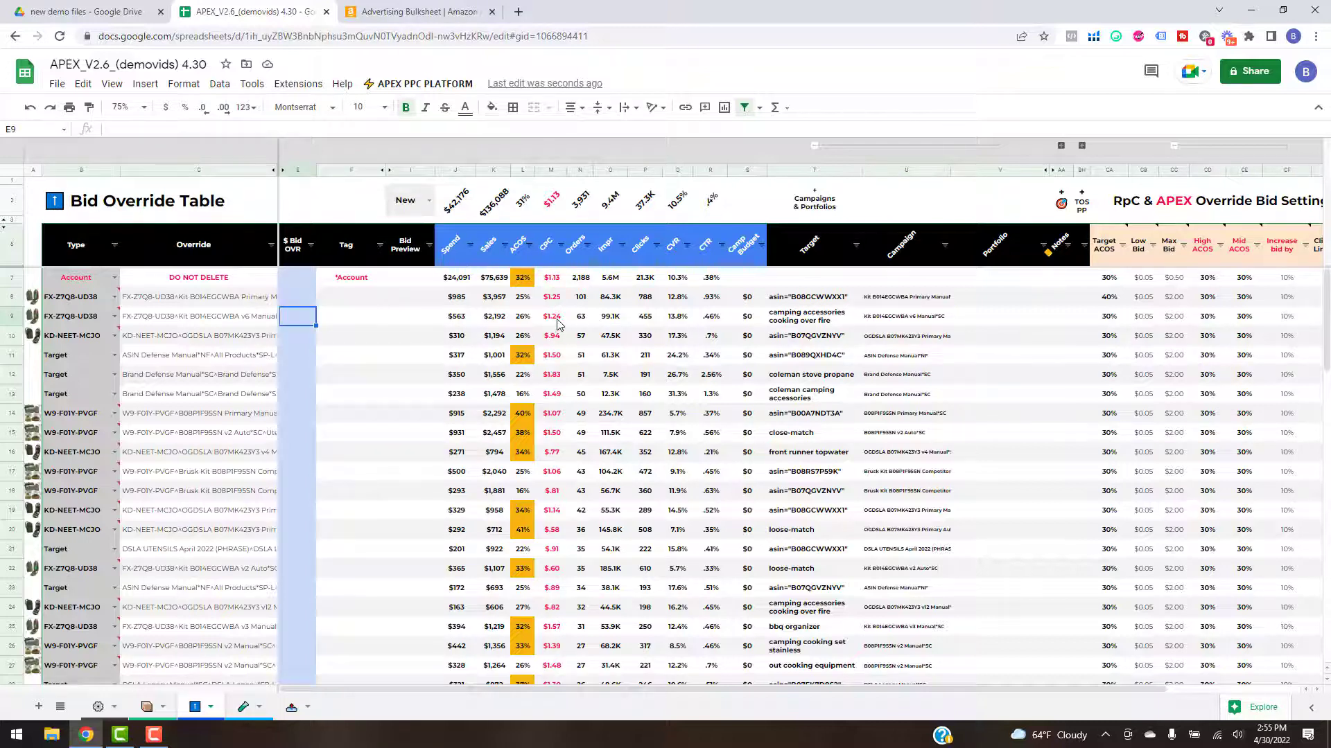
text(1.50)
key(Return)
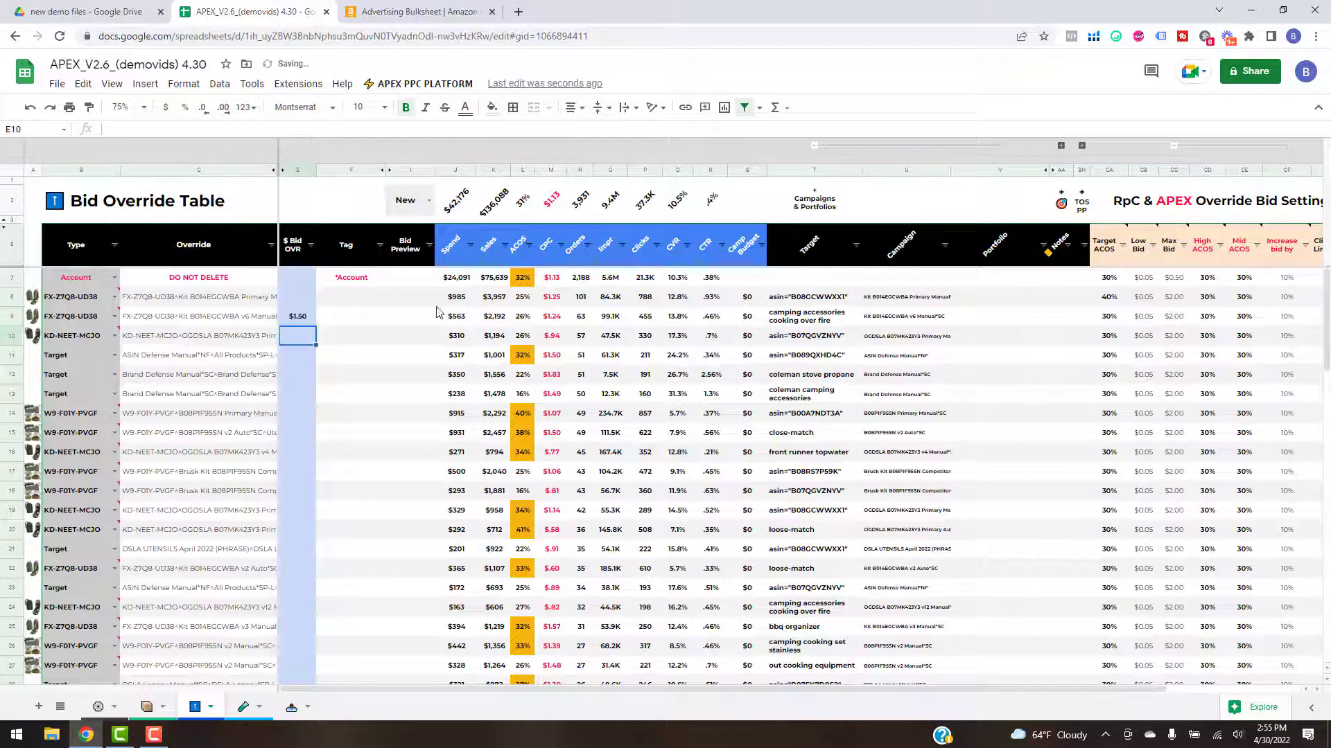
Step: Rerun the bid optimization with the Apex Bid method to apply the bid override in row 9
click(393, 86)
mouse_move(499, 229)
click(664, 242)
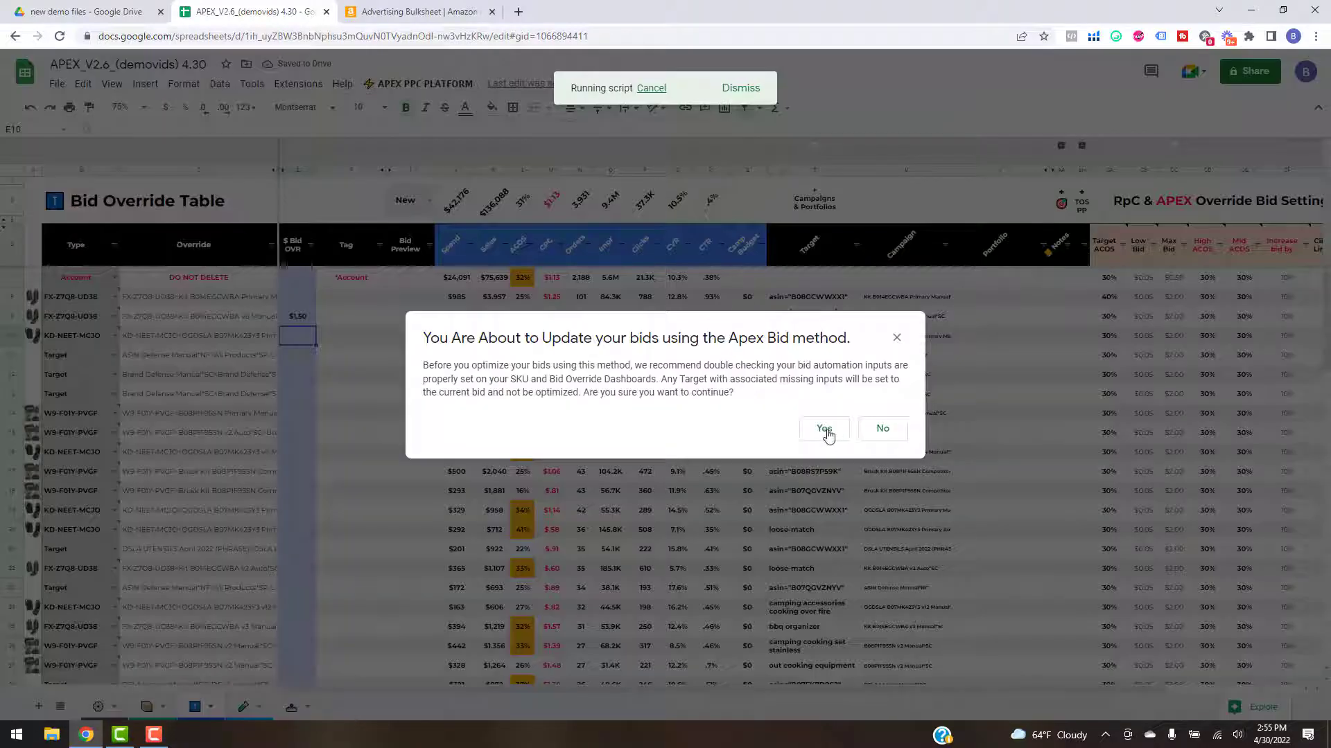
click(825, 431)
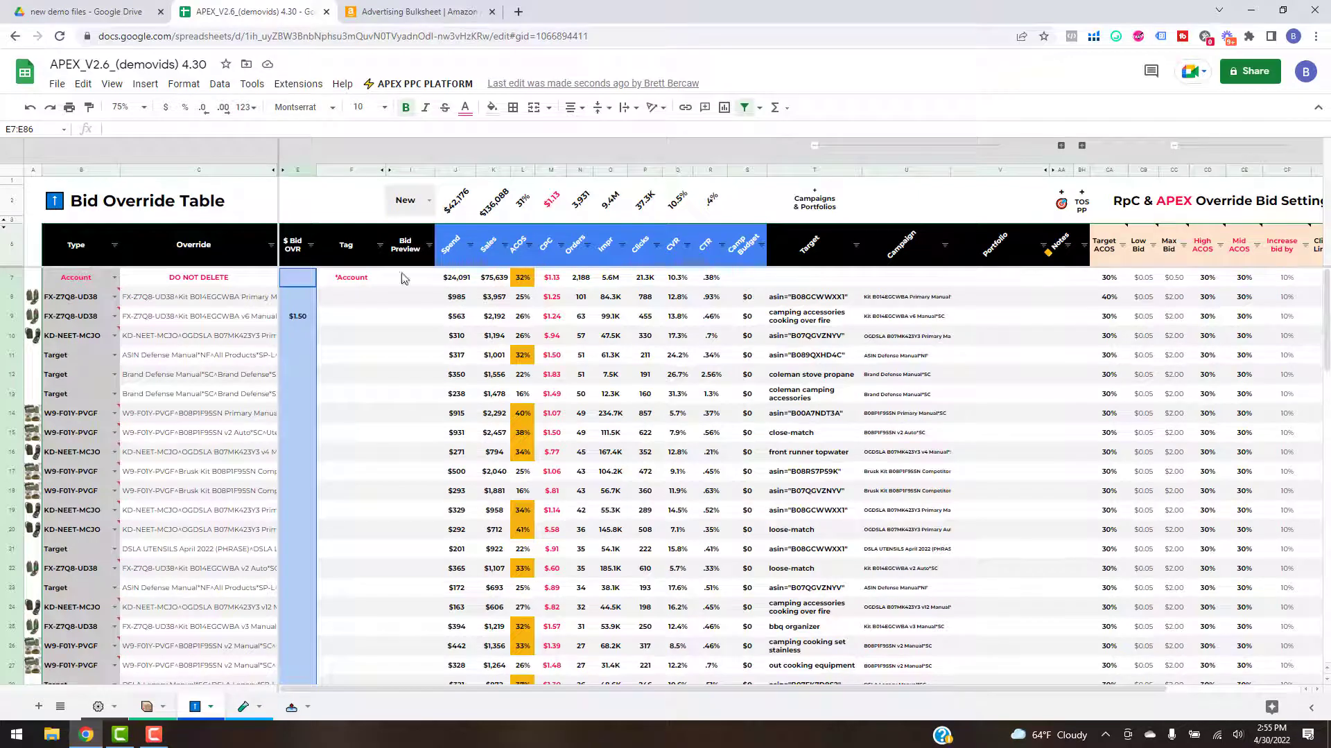
Step: Sync the Bid Preview column of the Bid Override Table and acknowledge the update notice
click(424, 84)
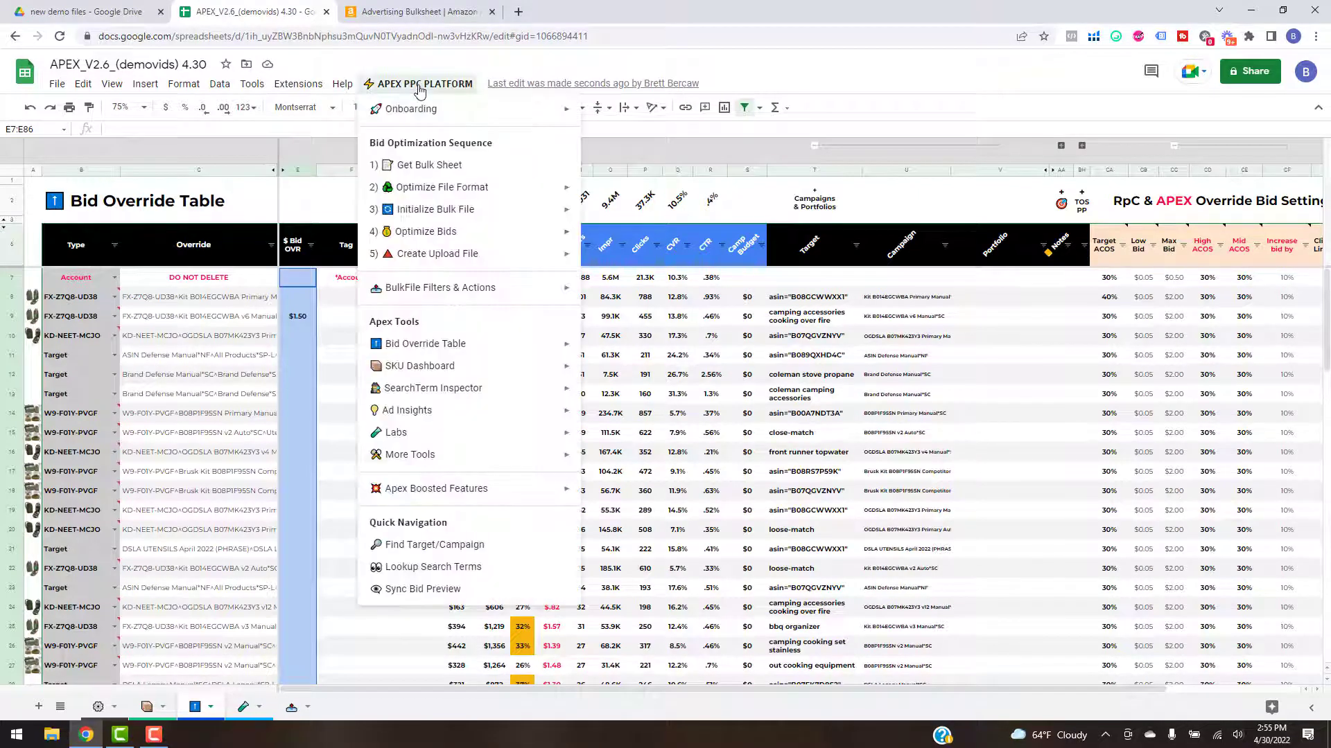
mouse_move(450, 348)
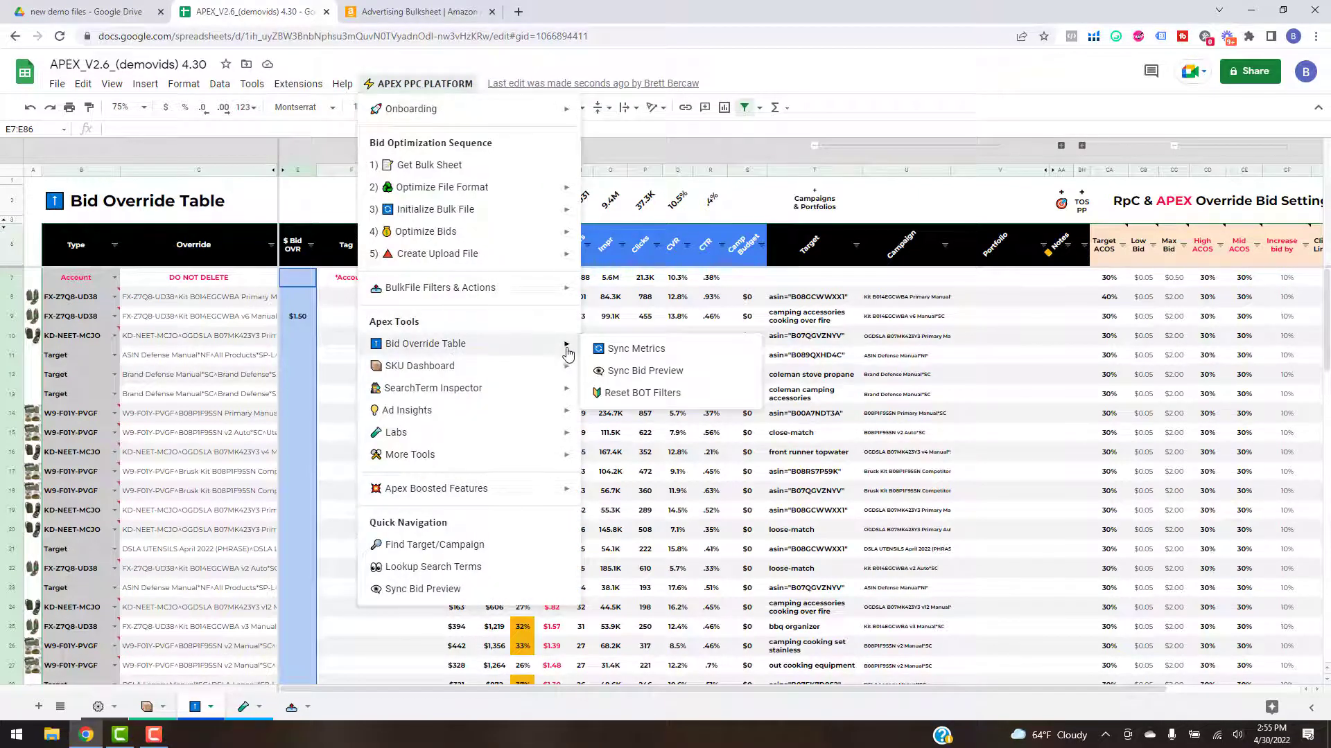
click(641, 372)
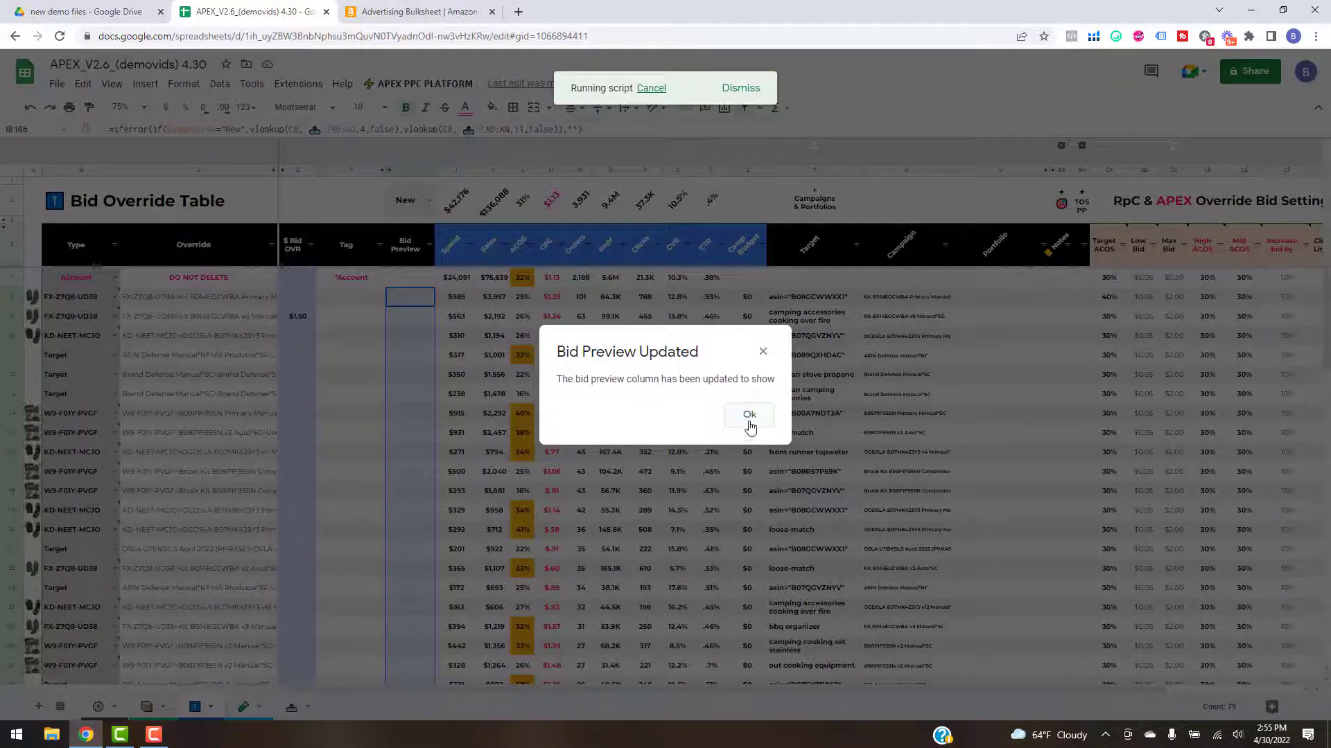
click(749, 416)
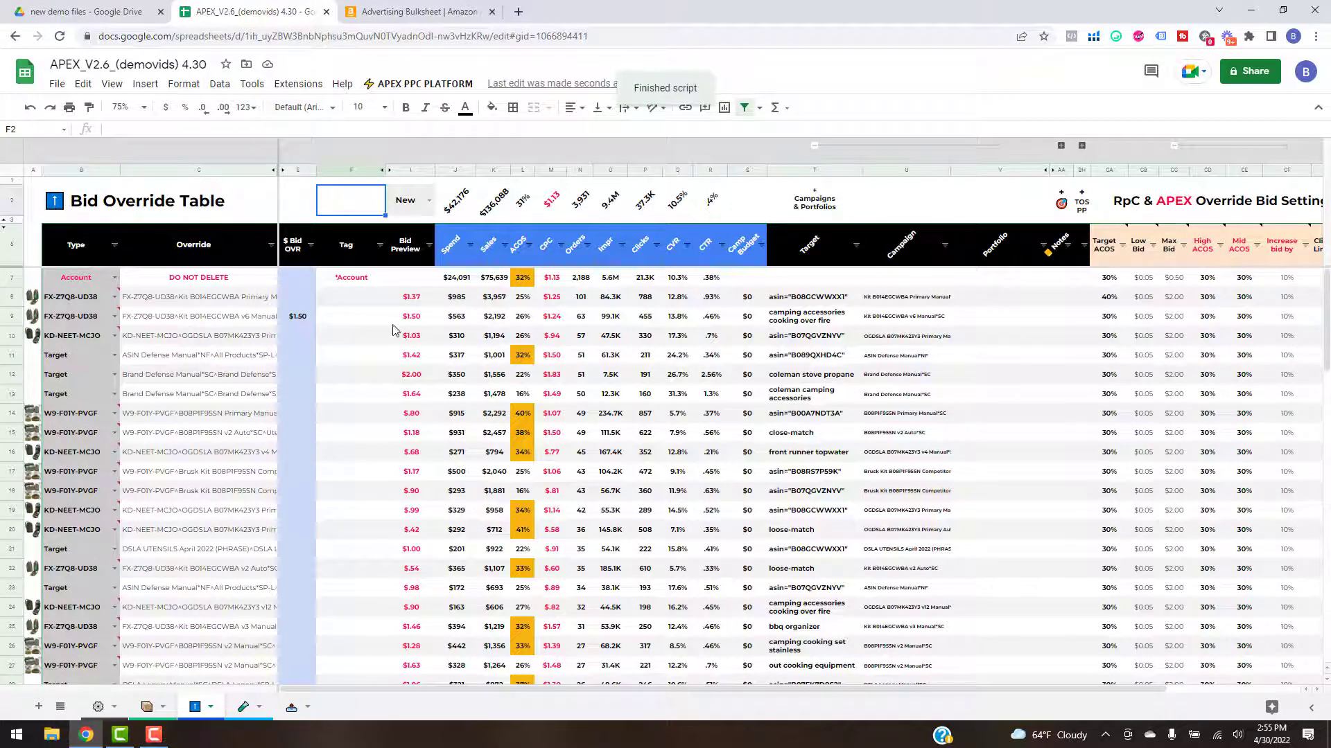
Step: Compare the previewed bids in rows 8 and 9 with their CPC, ACOS, TOS metrics and bid settings
click(392, 323)
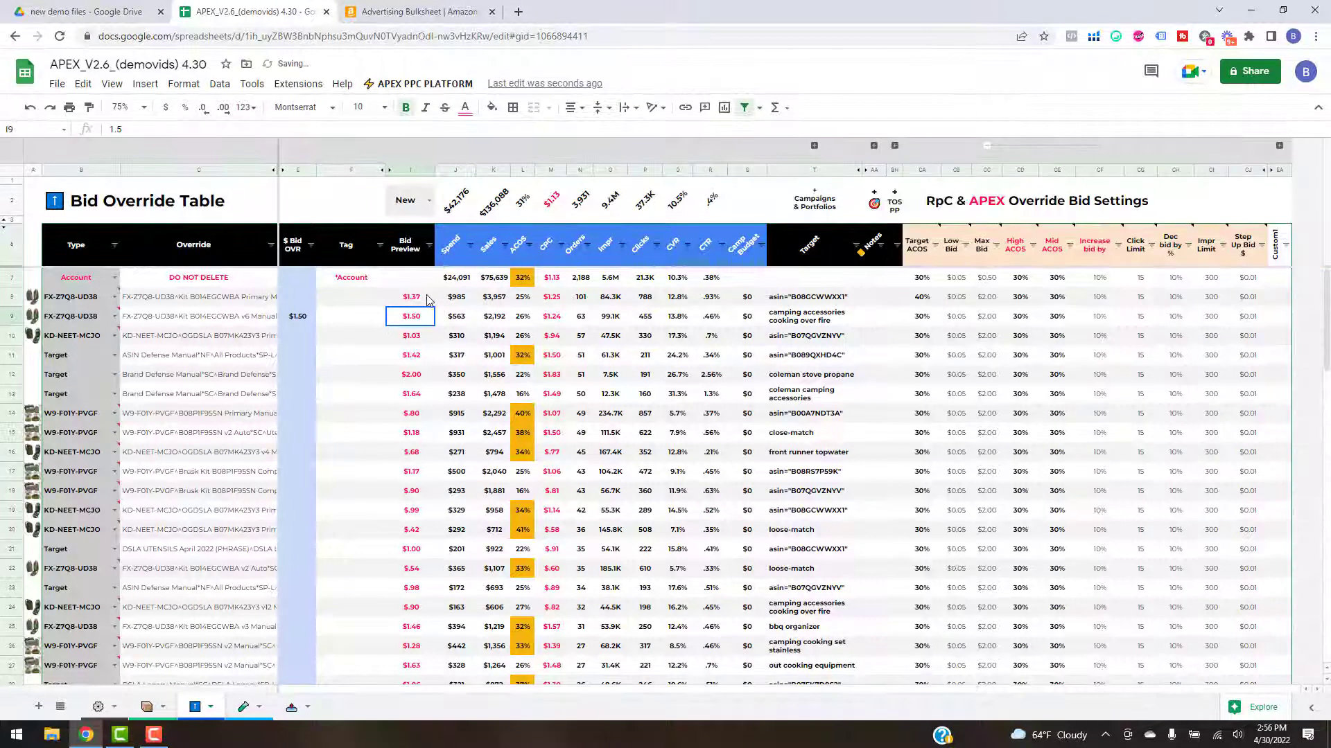
click(555, 298)
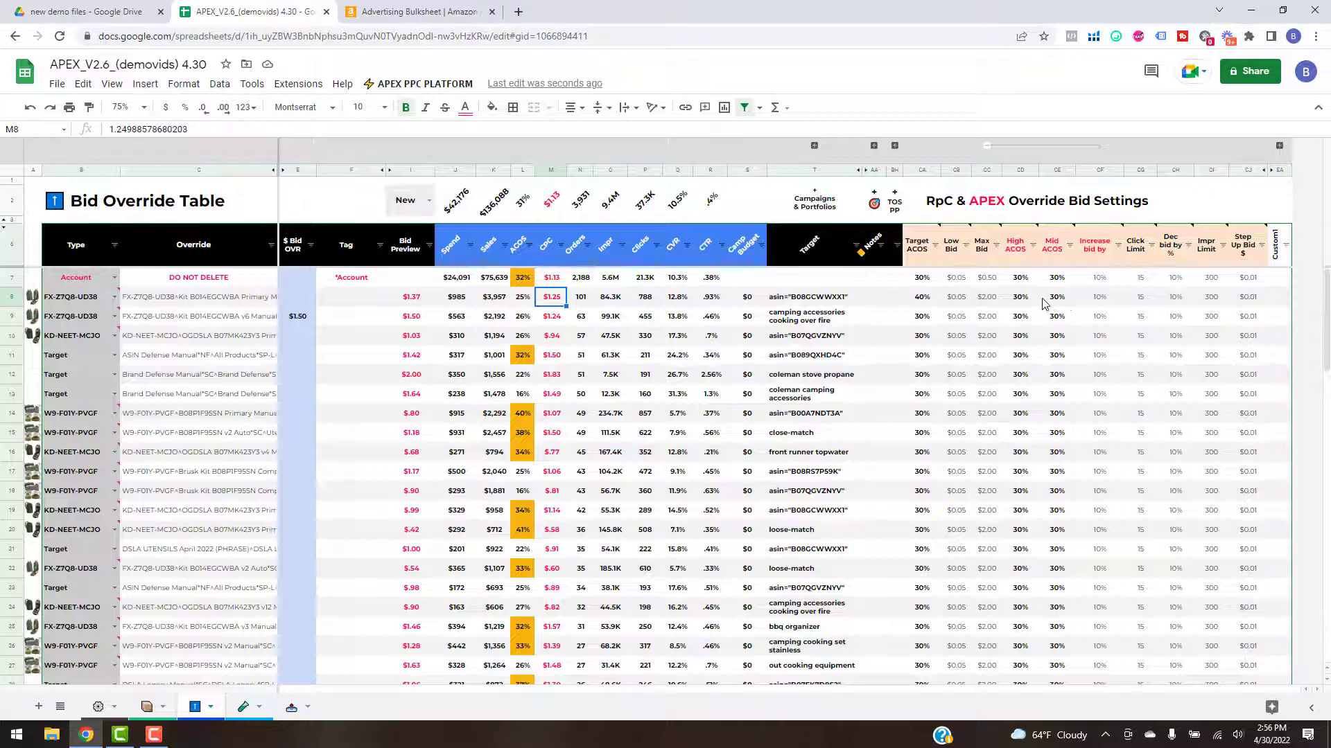
click(521, 301)
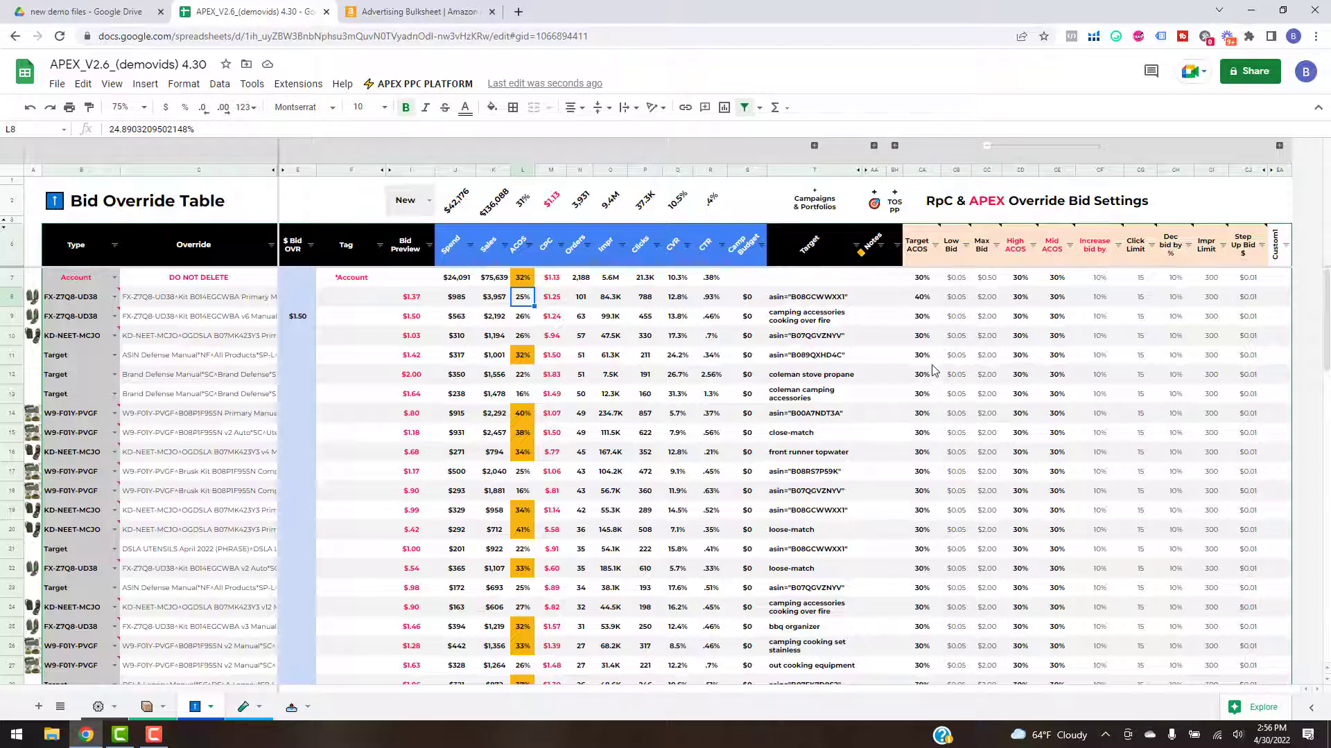
click(996, 395)
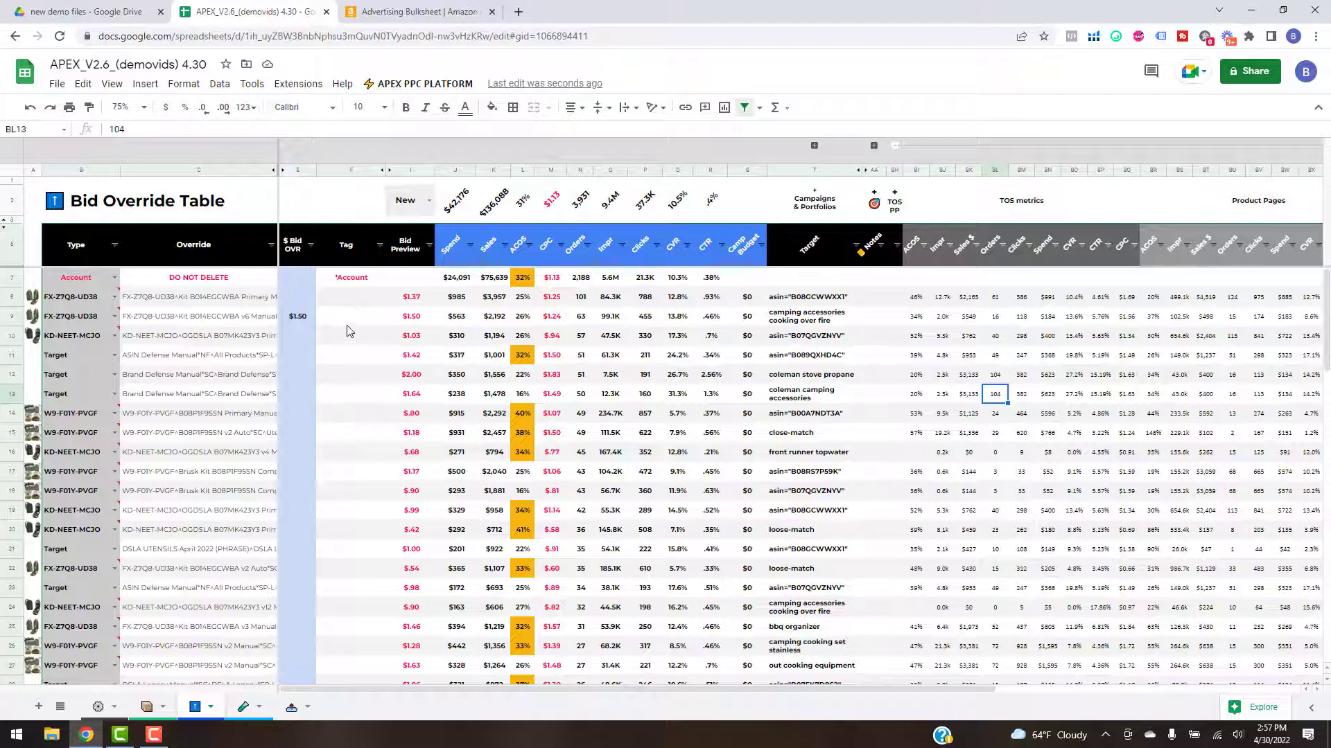
click(347, 298)
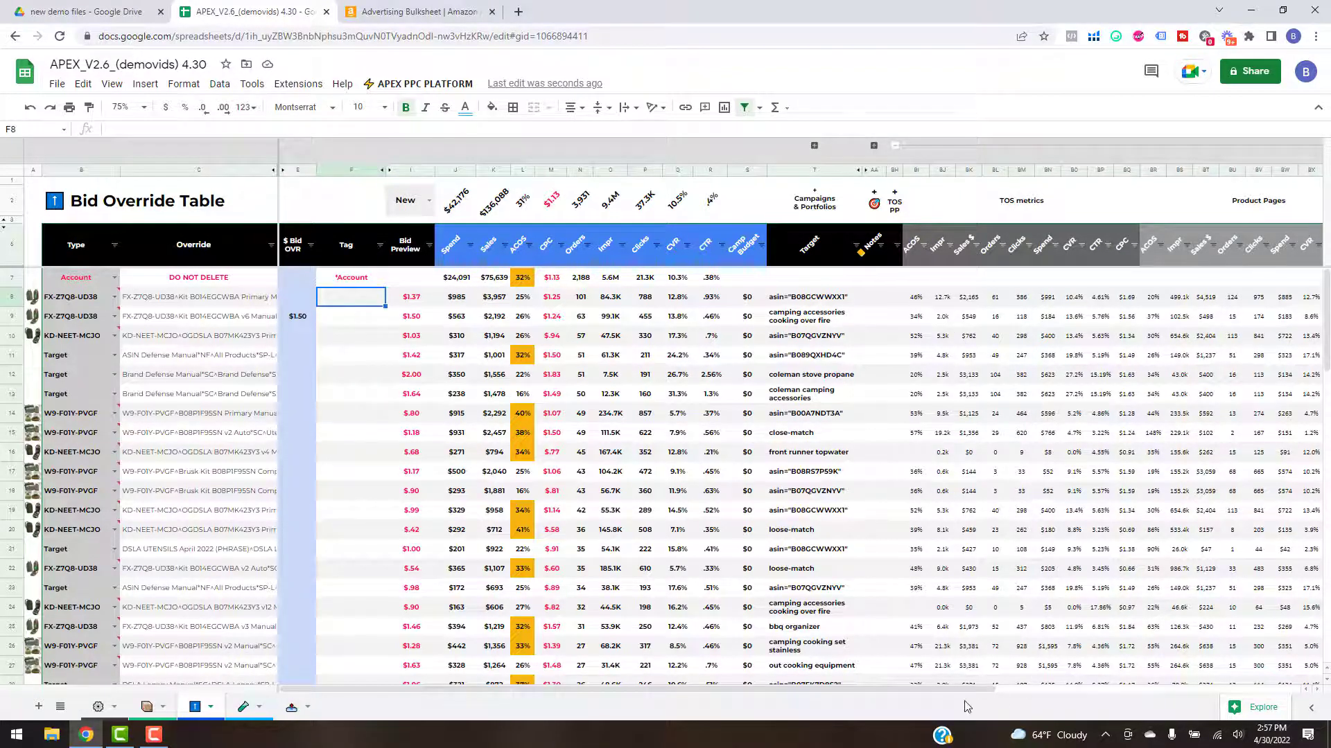
drag(987, 692, 1007, 691)
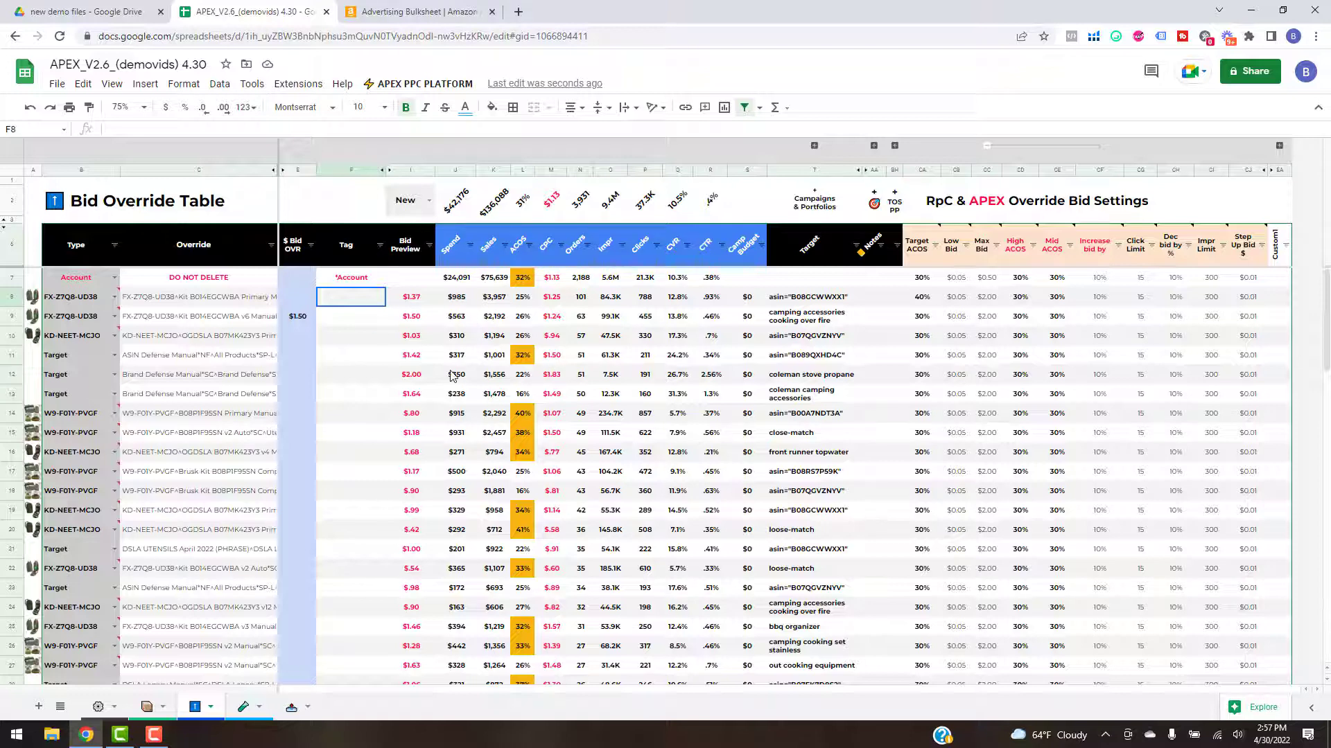
Step: Review the Create Upload File options and check the bulk file's Entity filter values for Campaign Negative Keyword, leaving the filter unchanged
click(426, 86)
mouse_move(435, 256)
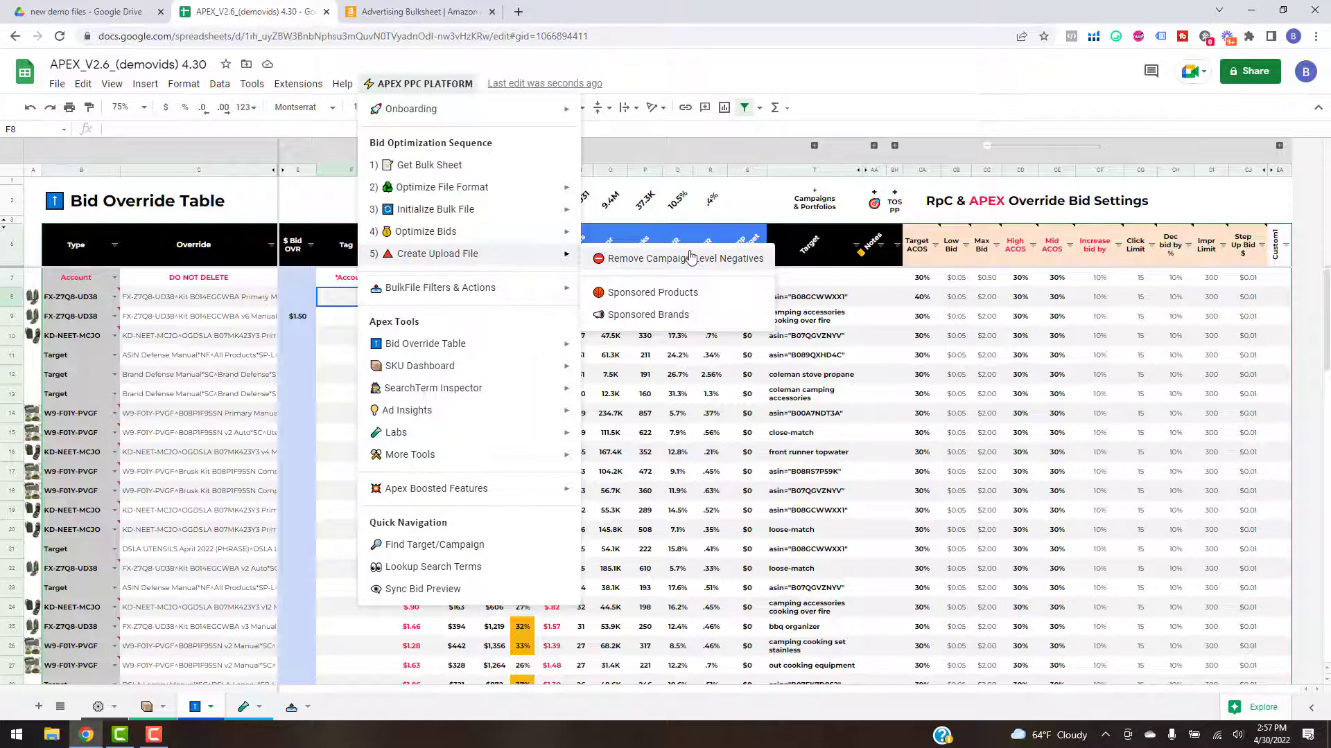
click(291, 712)
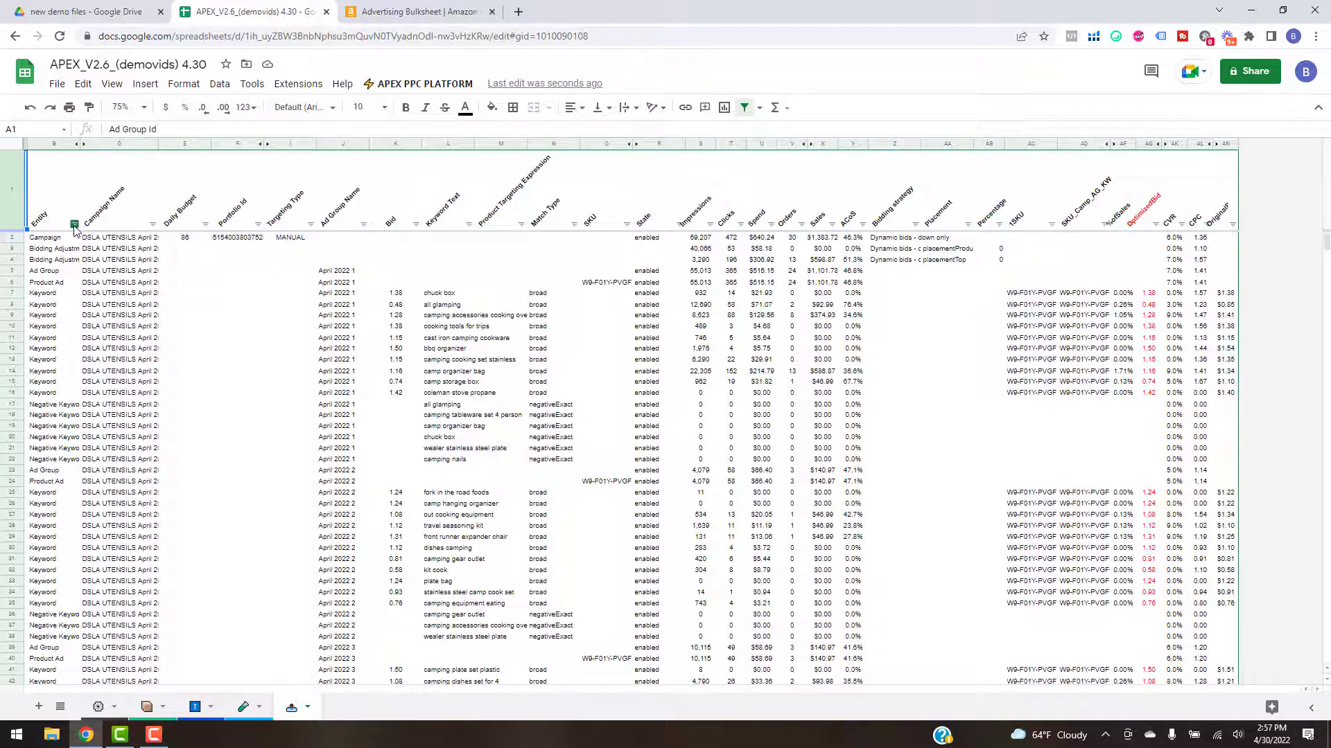
click(74, 225)
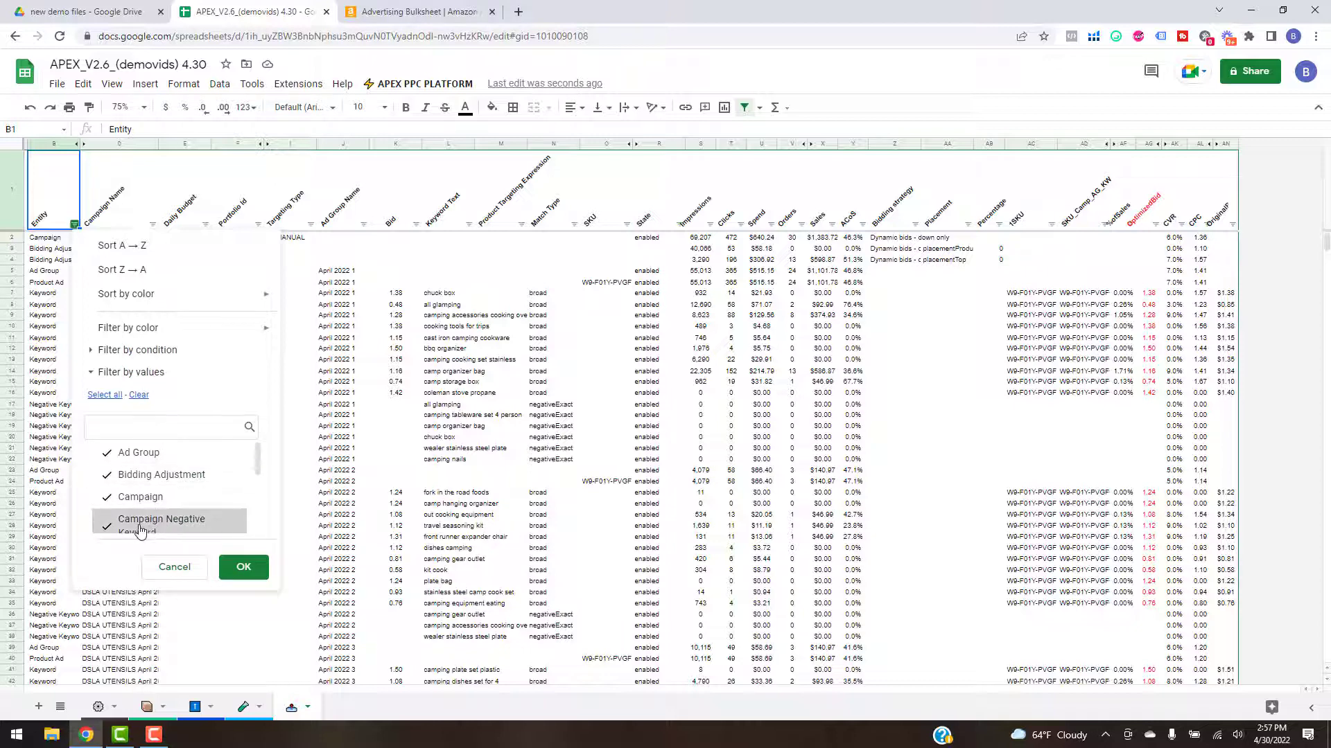
click(184, 563)
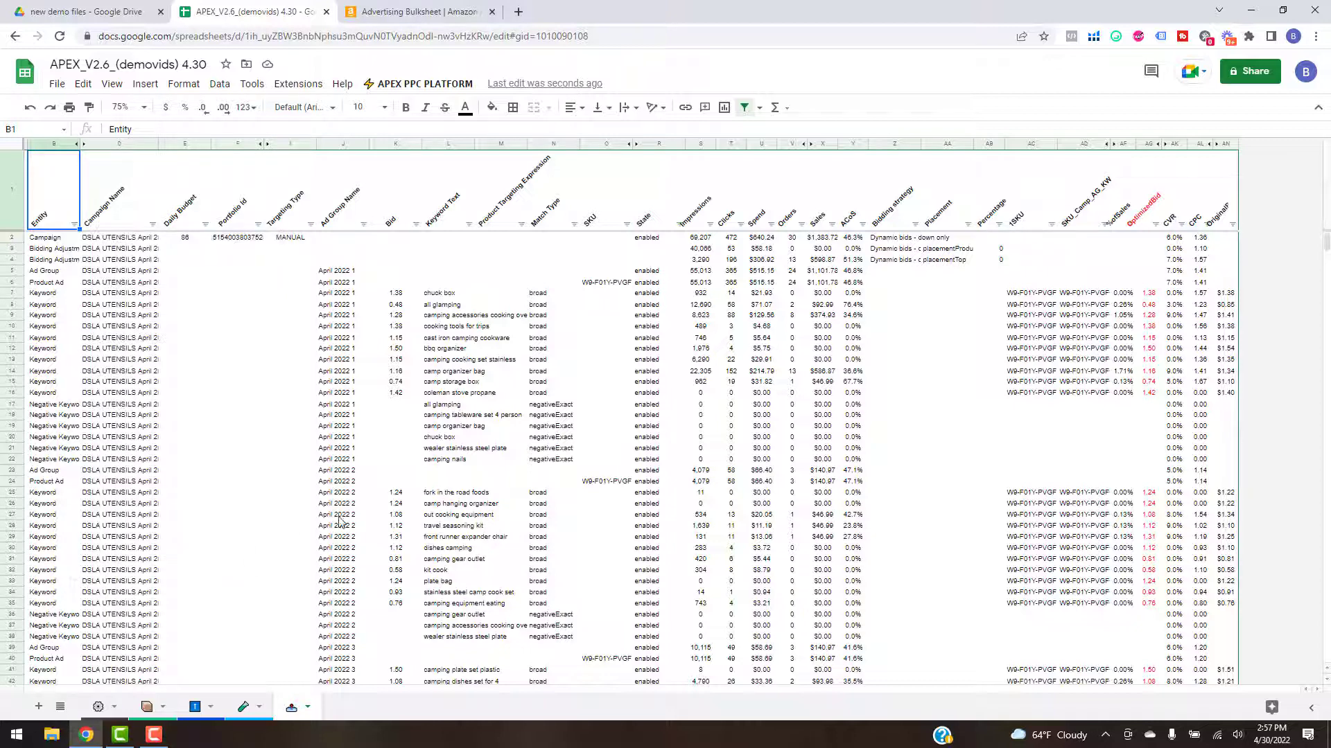
Step: Remove the campaign-level negatives from the bulk file and check the Entity filter values, leaving the filter unchanged
click(421, 84)
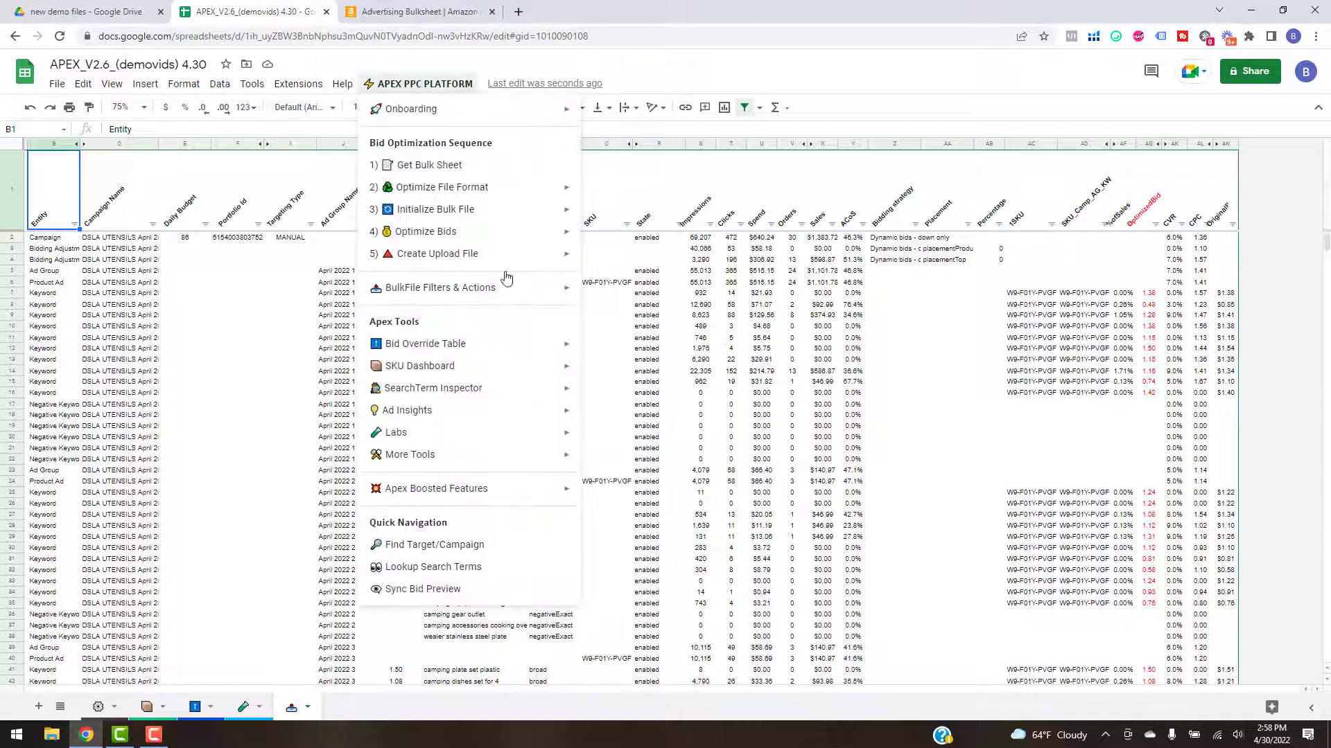
mouse_move(493, 255)
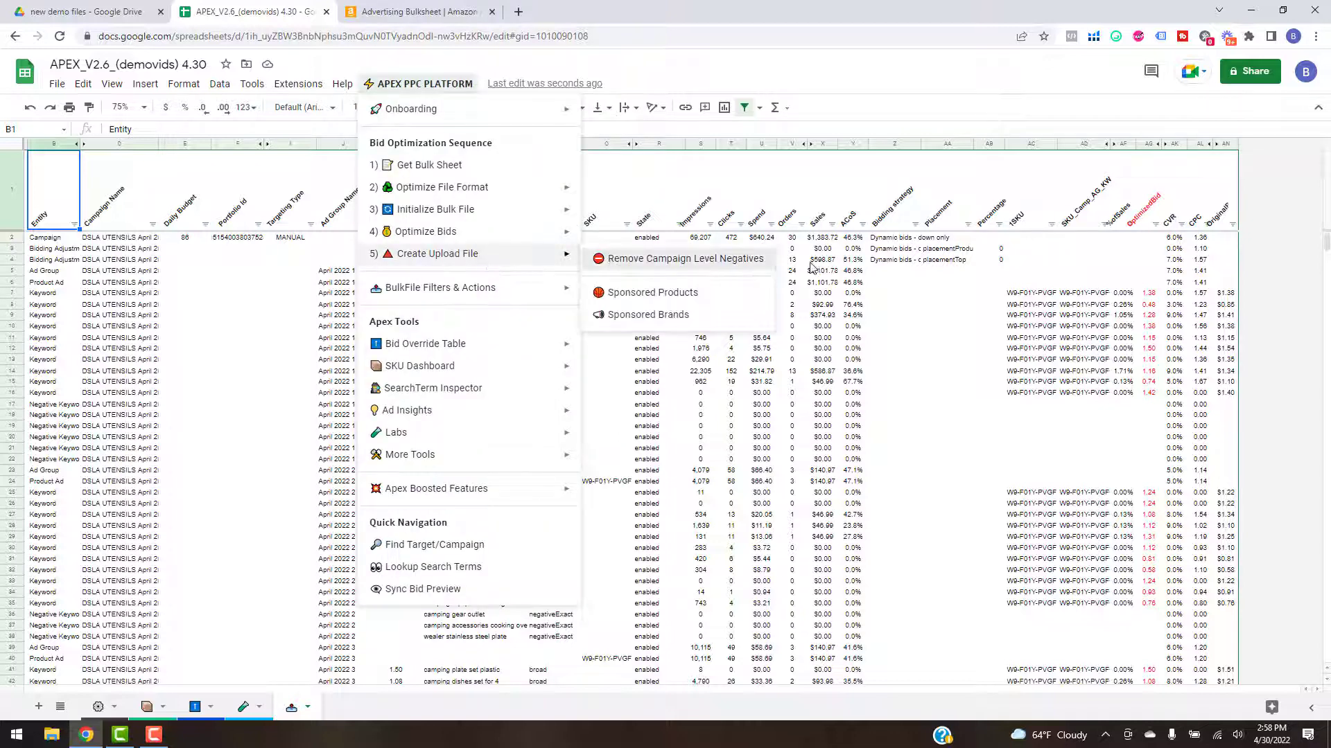
click(610, 260)
click(826, 431)
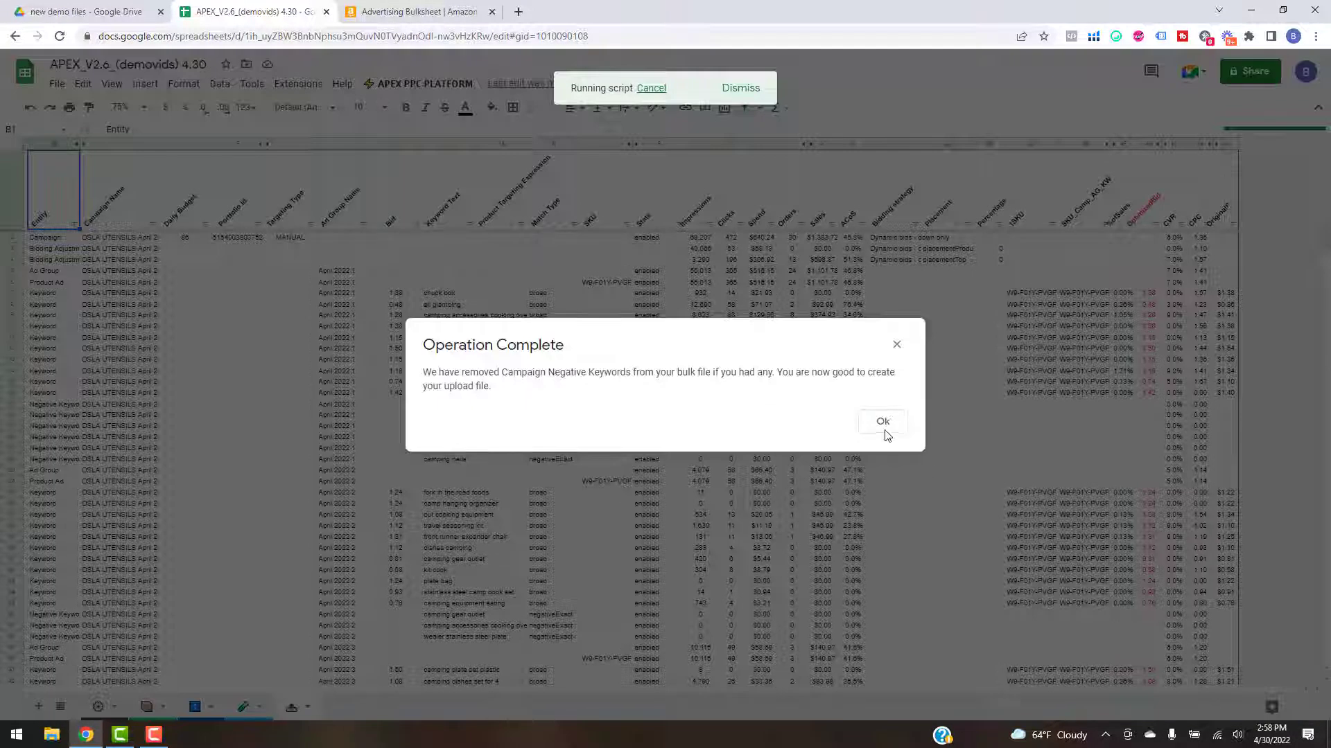
click(882, 424)
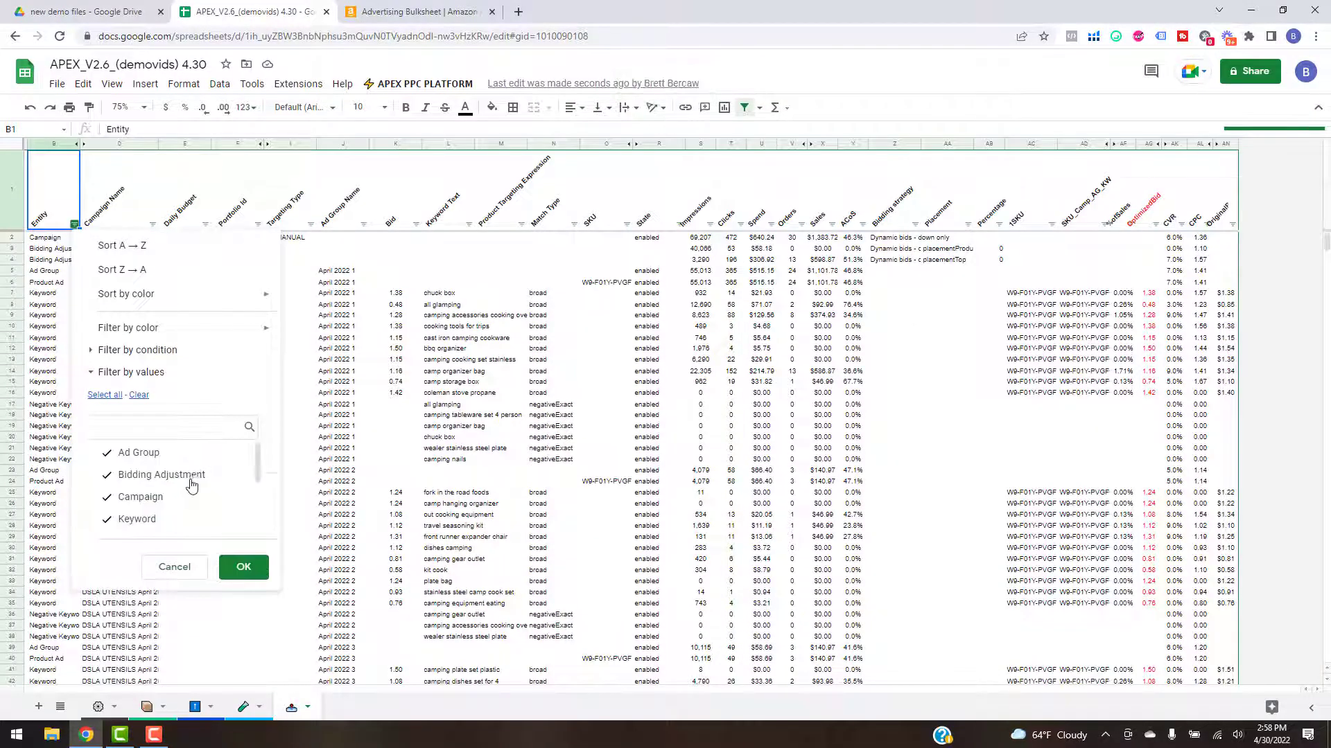
scroll(195, 488, down, 3)
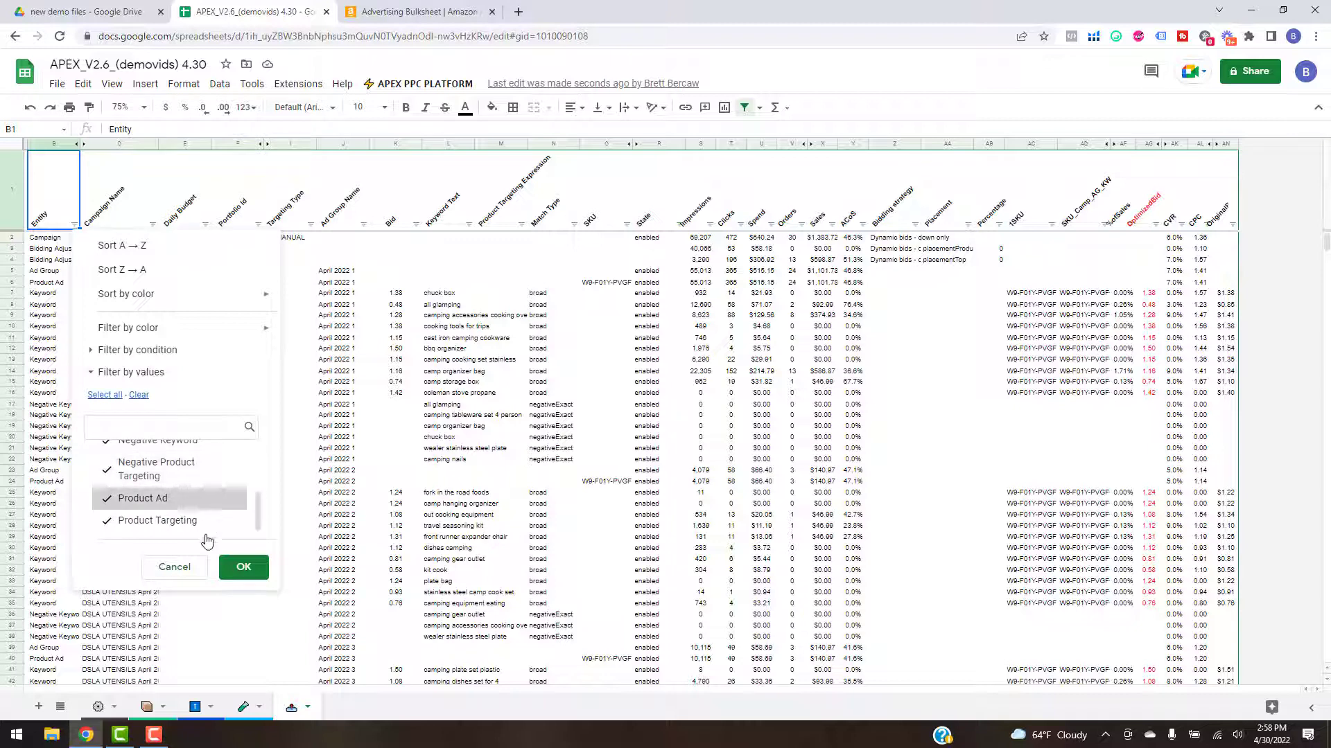
click(175, 567)
Step: Create the Sponsored Products upload file with the optimized bids, confirming the revised bulk file and acknowledging its completion notice
click(439, 85)
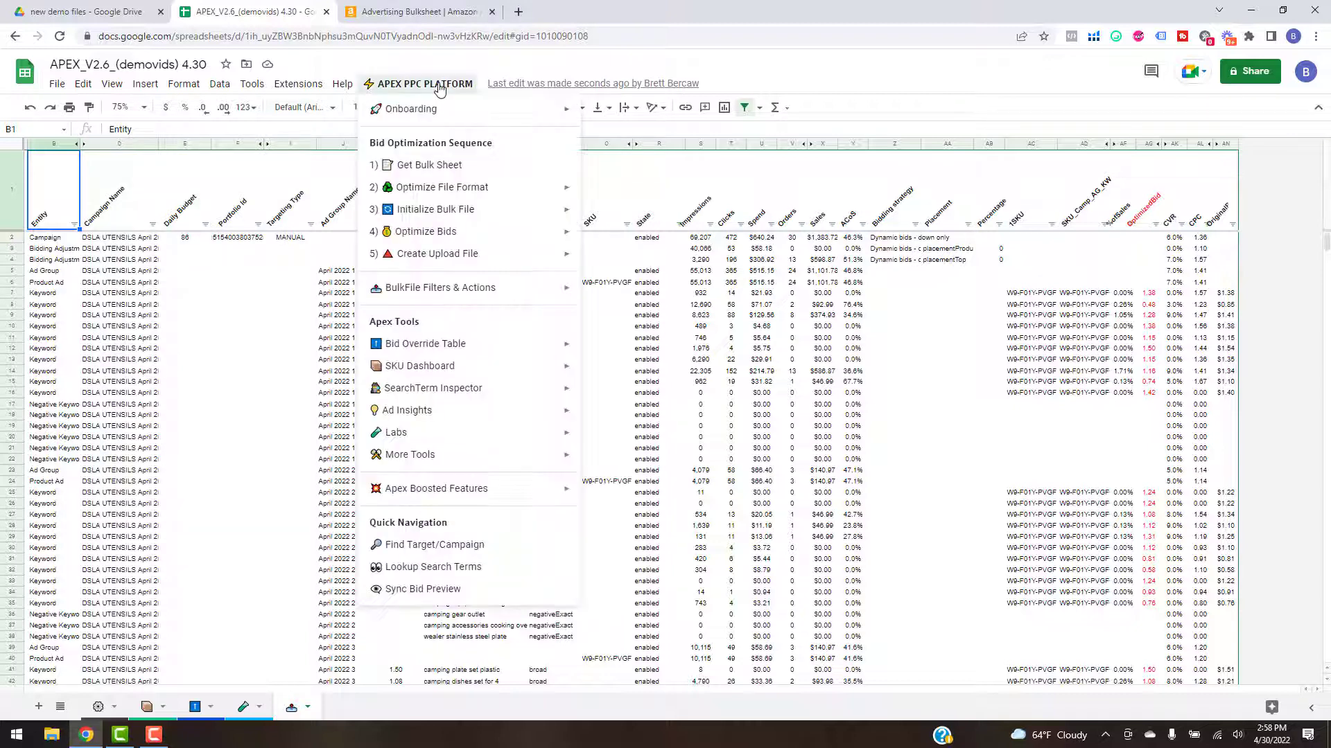
mouse_move(443, 263)
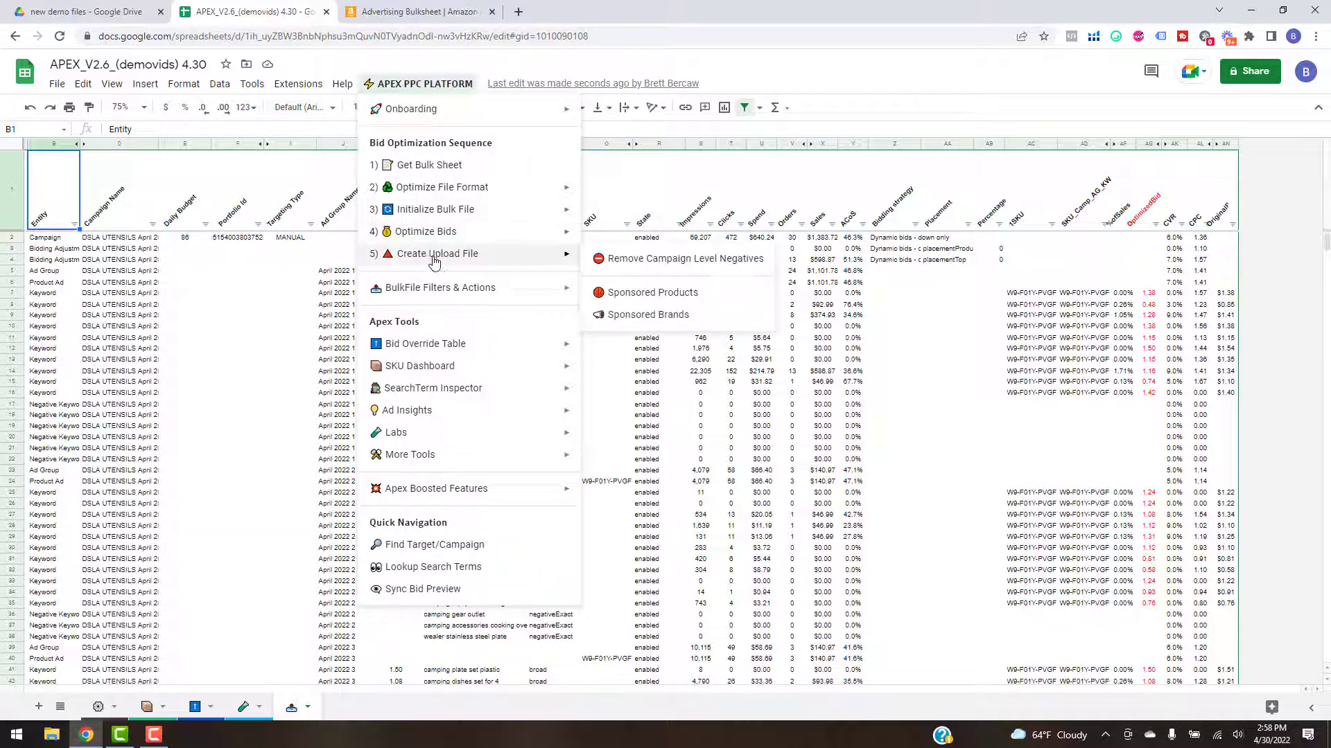
click(653, 294)
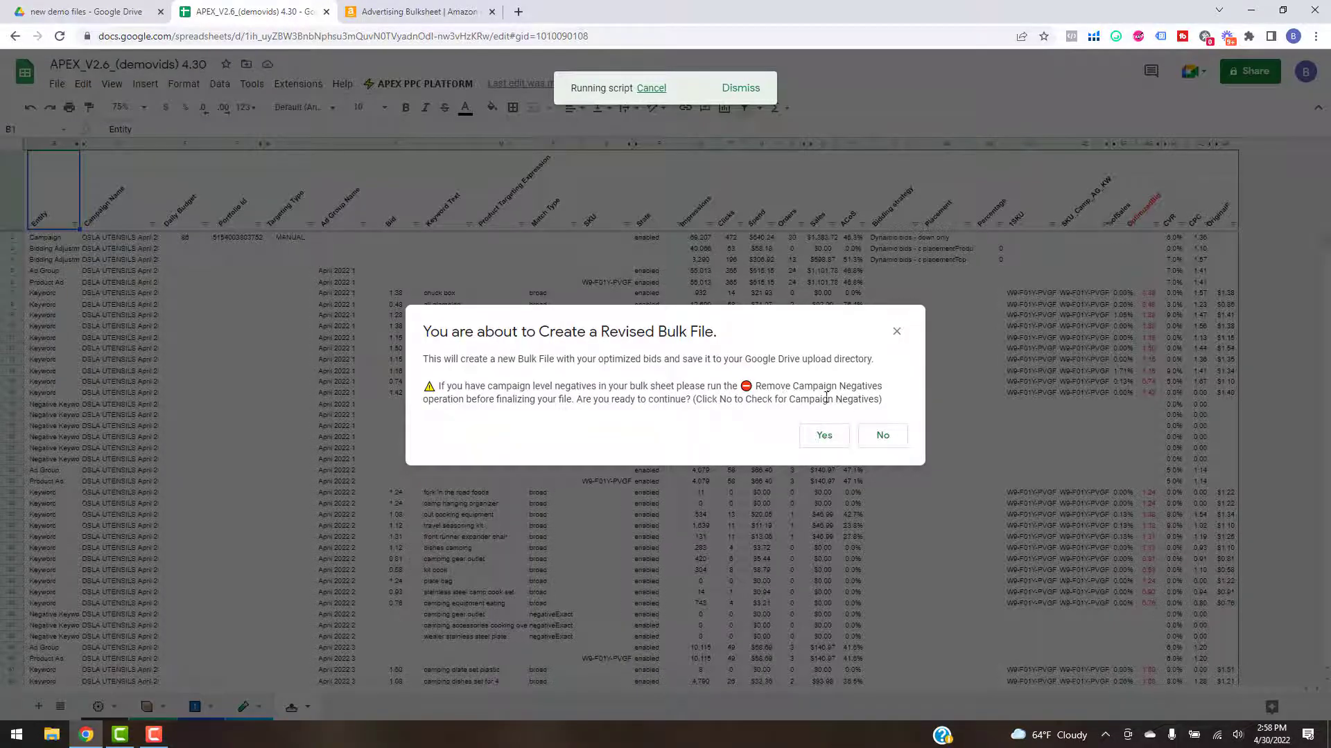
click(825, 436)
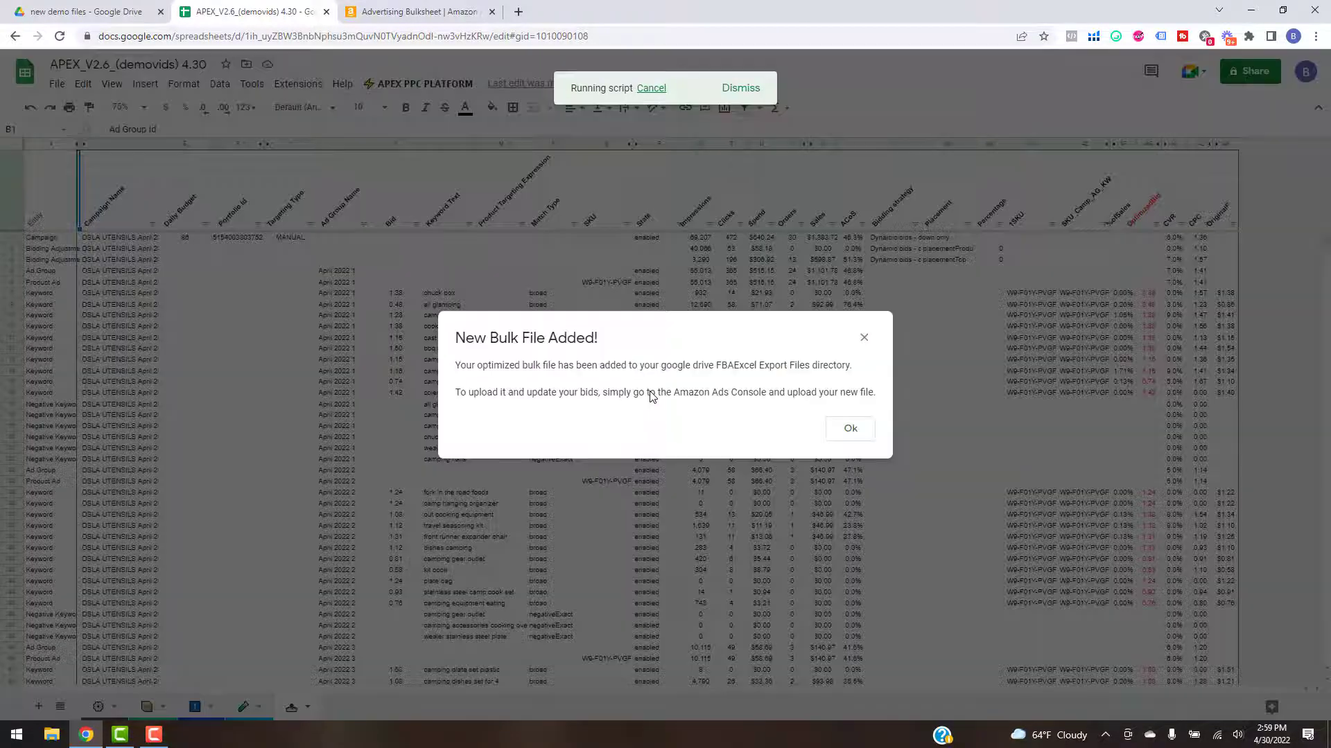
click(847, 431)
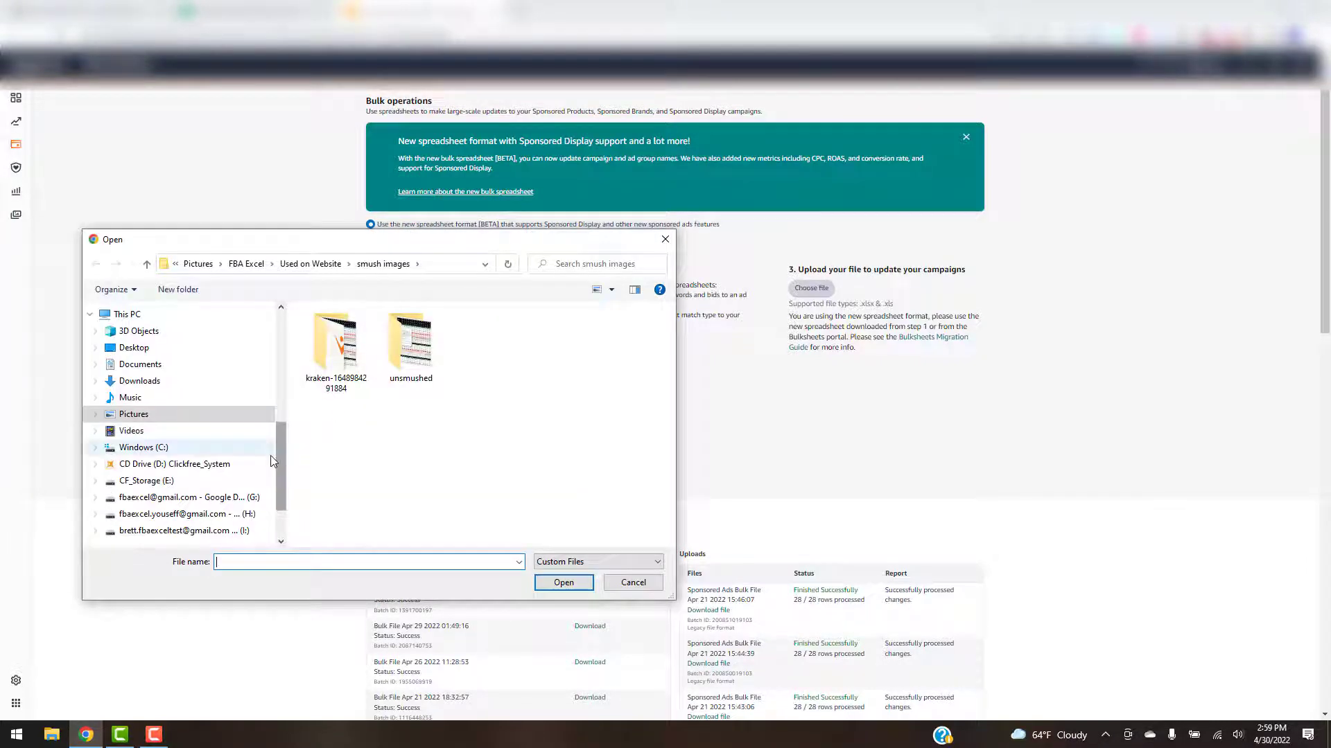
Step: Browse the Google Drive account's My Drive to FBAExcel Export Files to locate the new upload file, and cancel without choosing a file
click(183, 520)
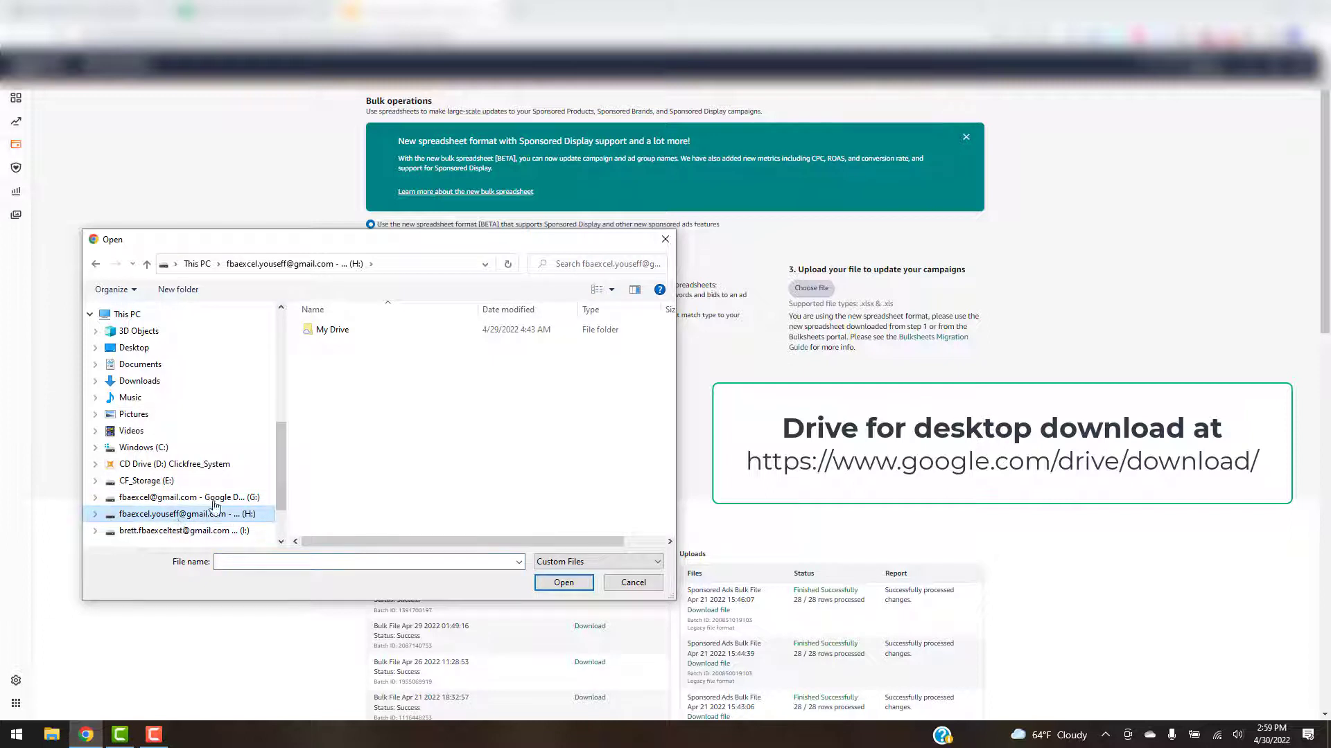
double_click(331, 329)
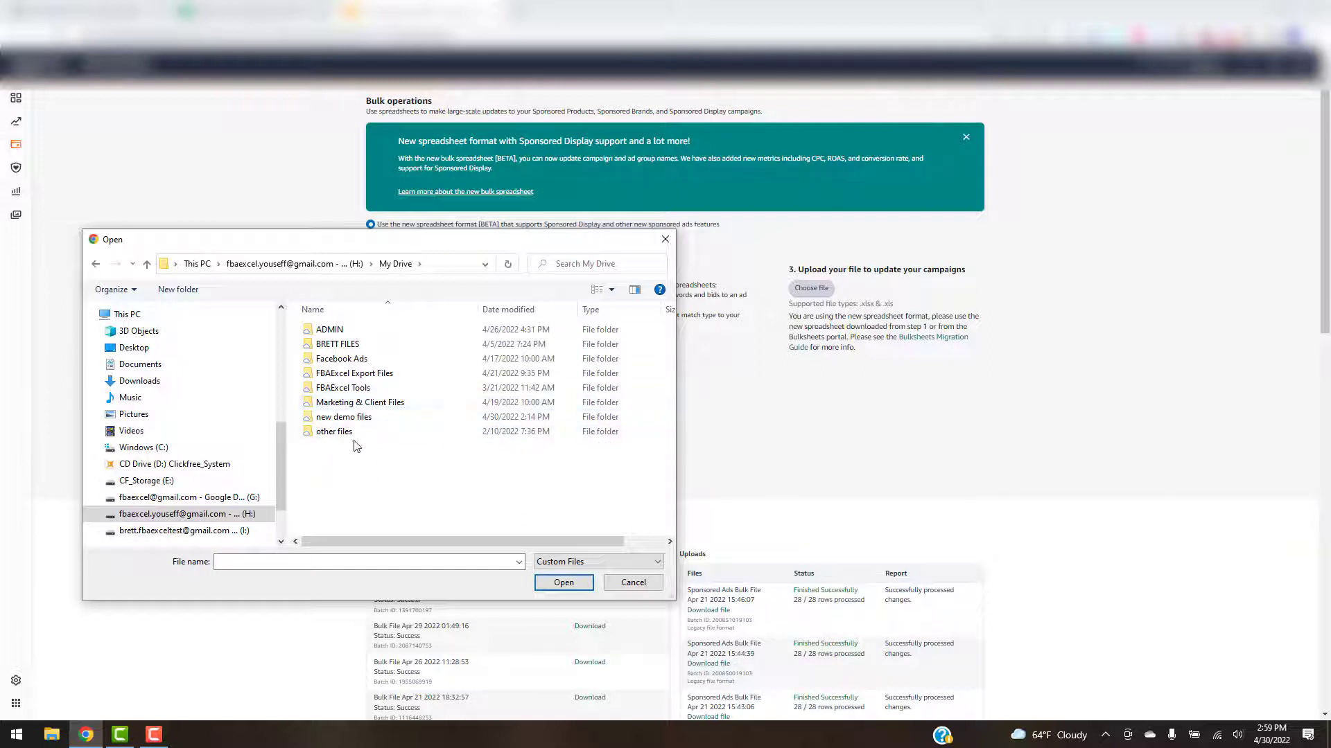
double_click(359, 378)
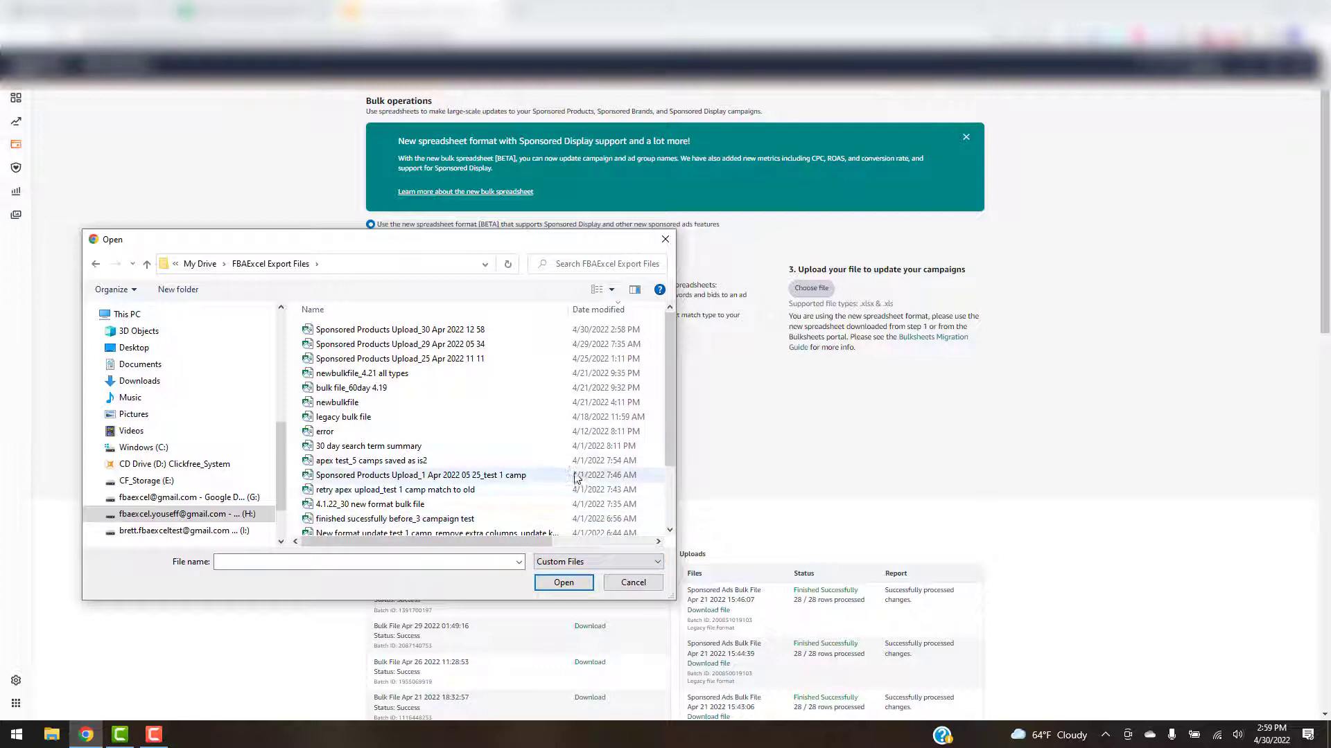
click(633, 583)
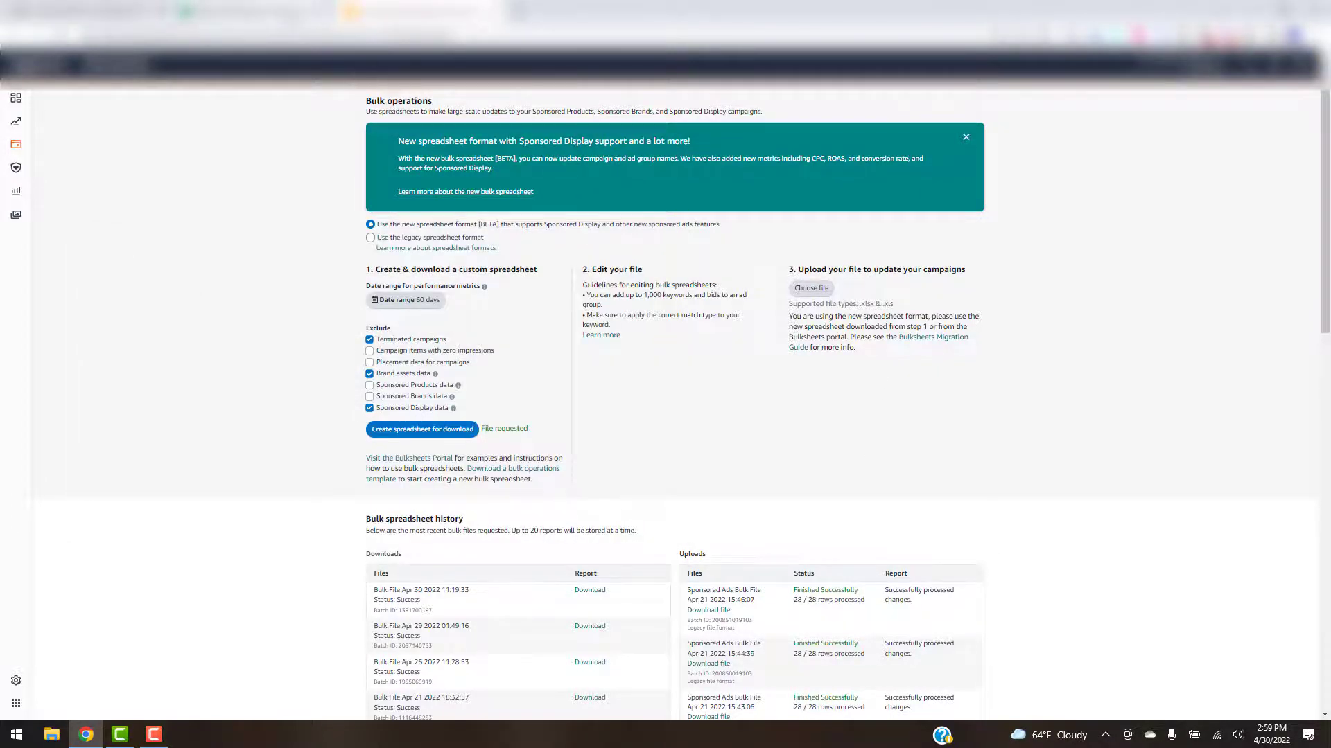
Step: Switch back to the APEX spreadsheet in Google Sheets and delete the used bulk file sheet
click(285, 10)
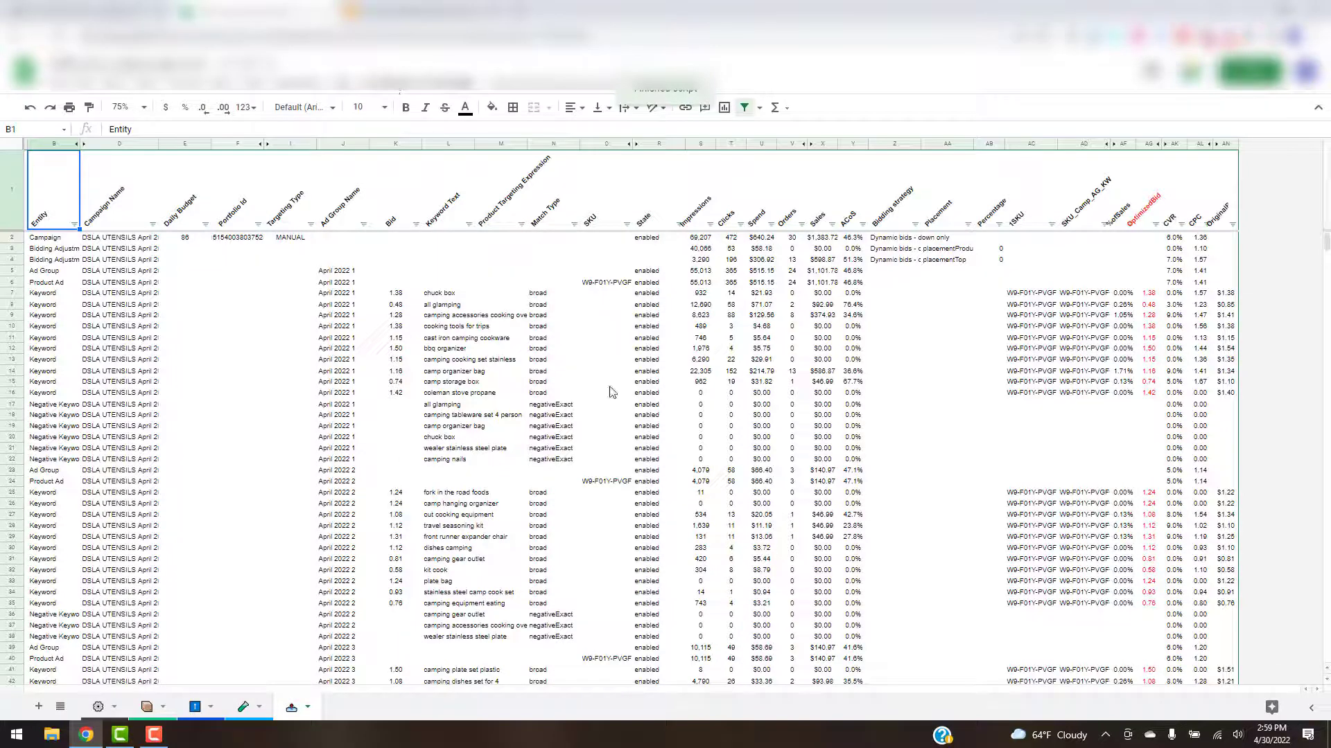
click(645, 405)
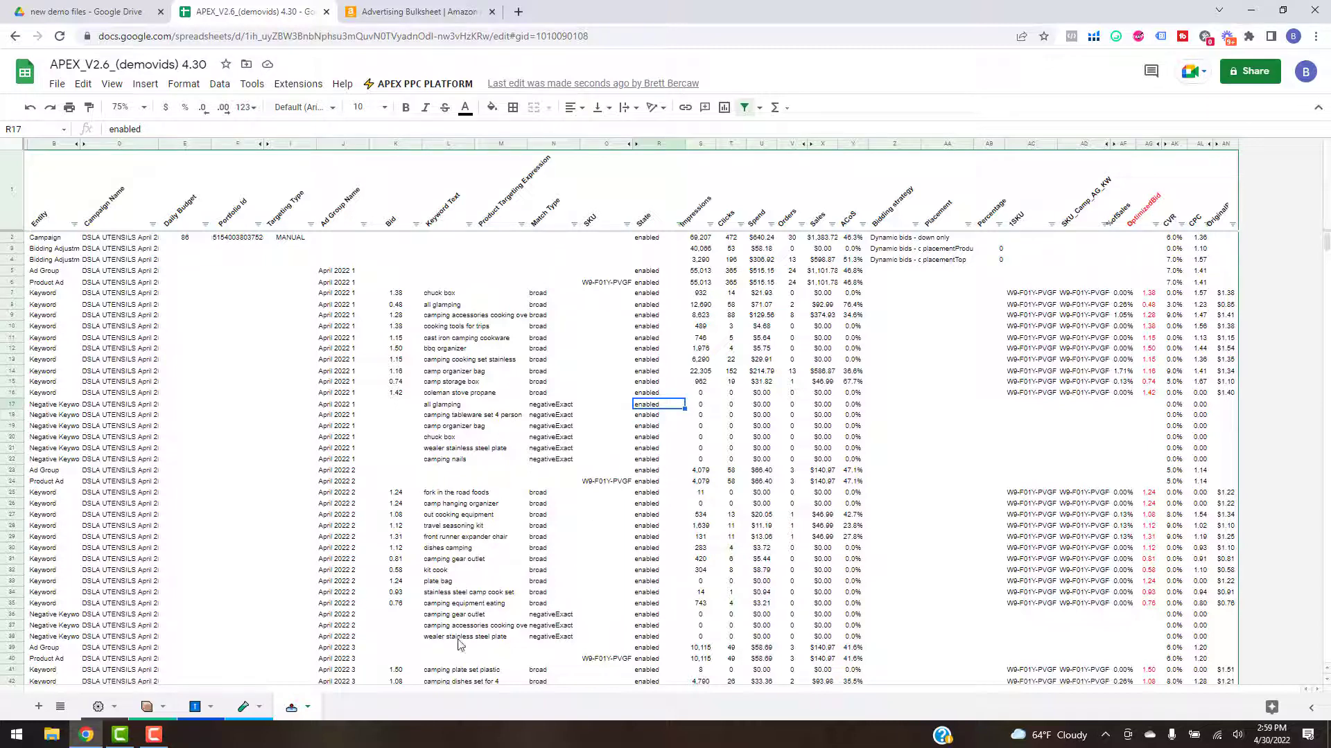
click(308, 708)
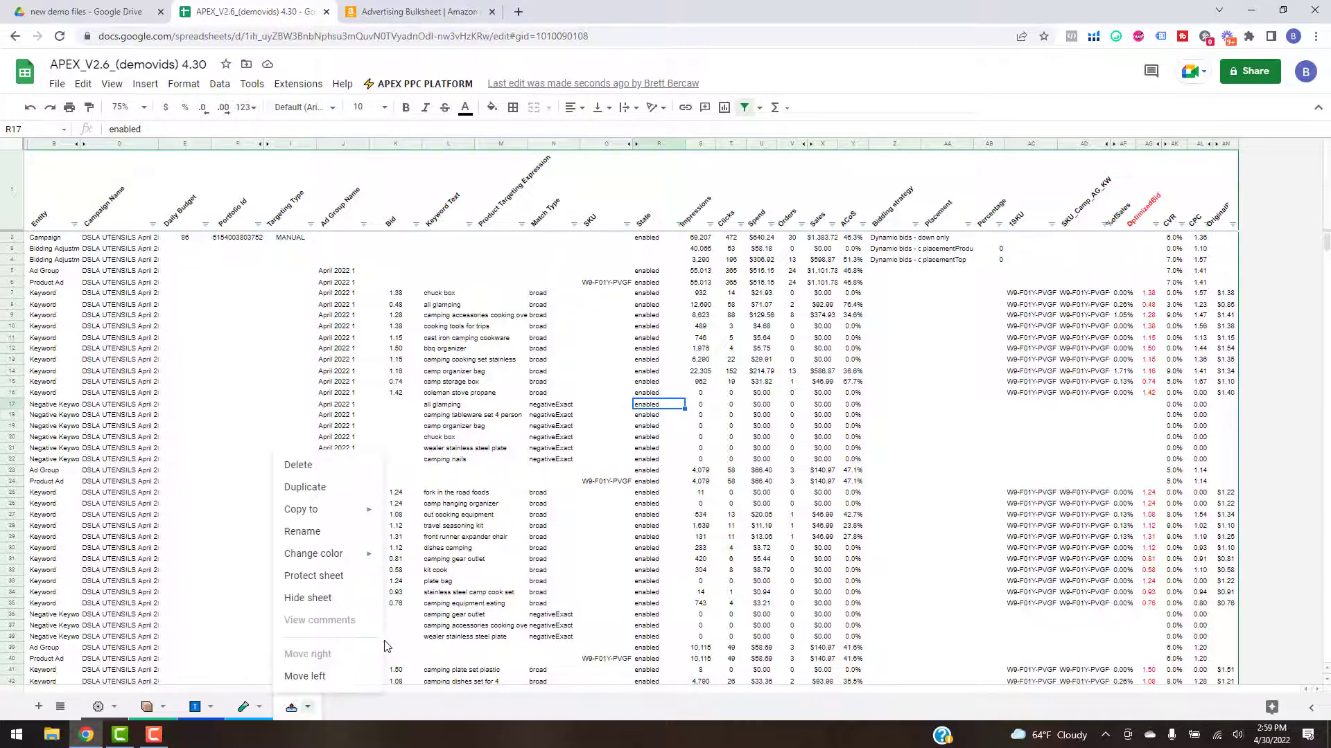
click(335, 465)
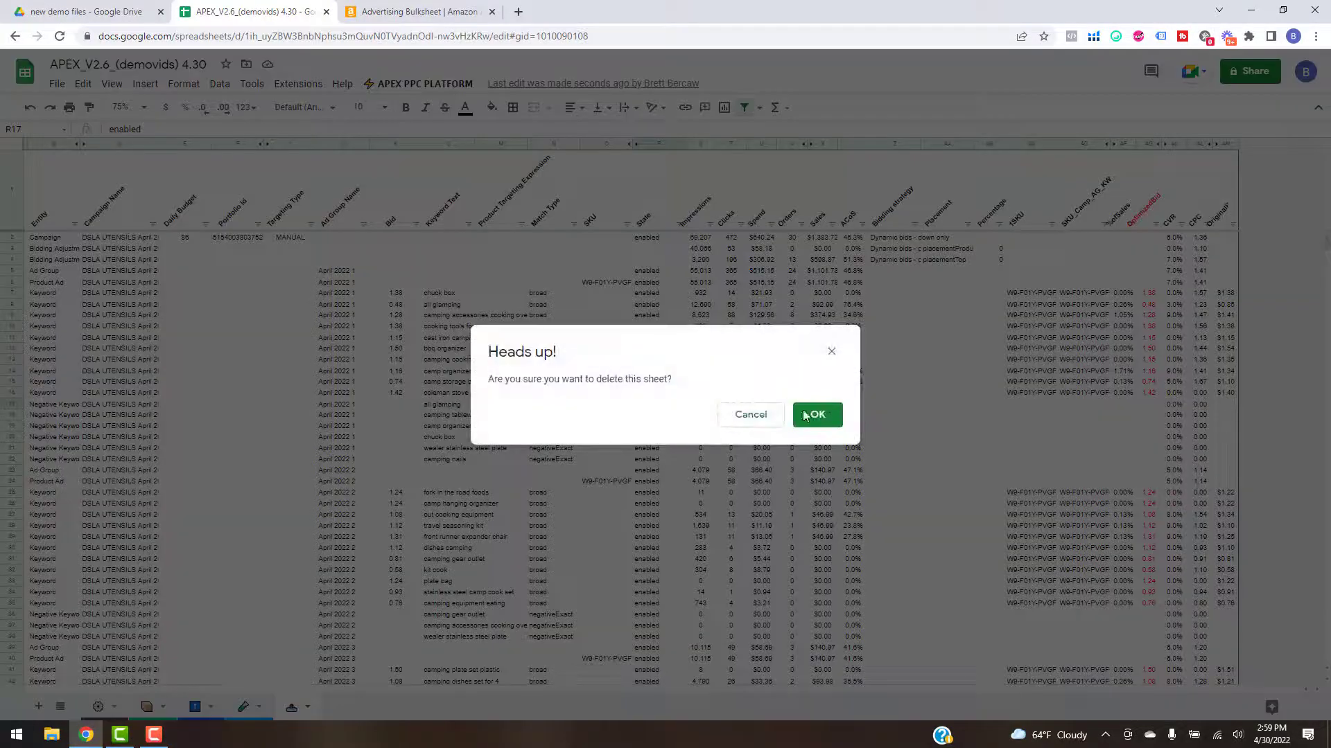
key(Return)
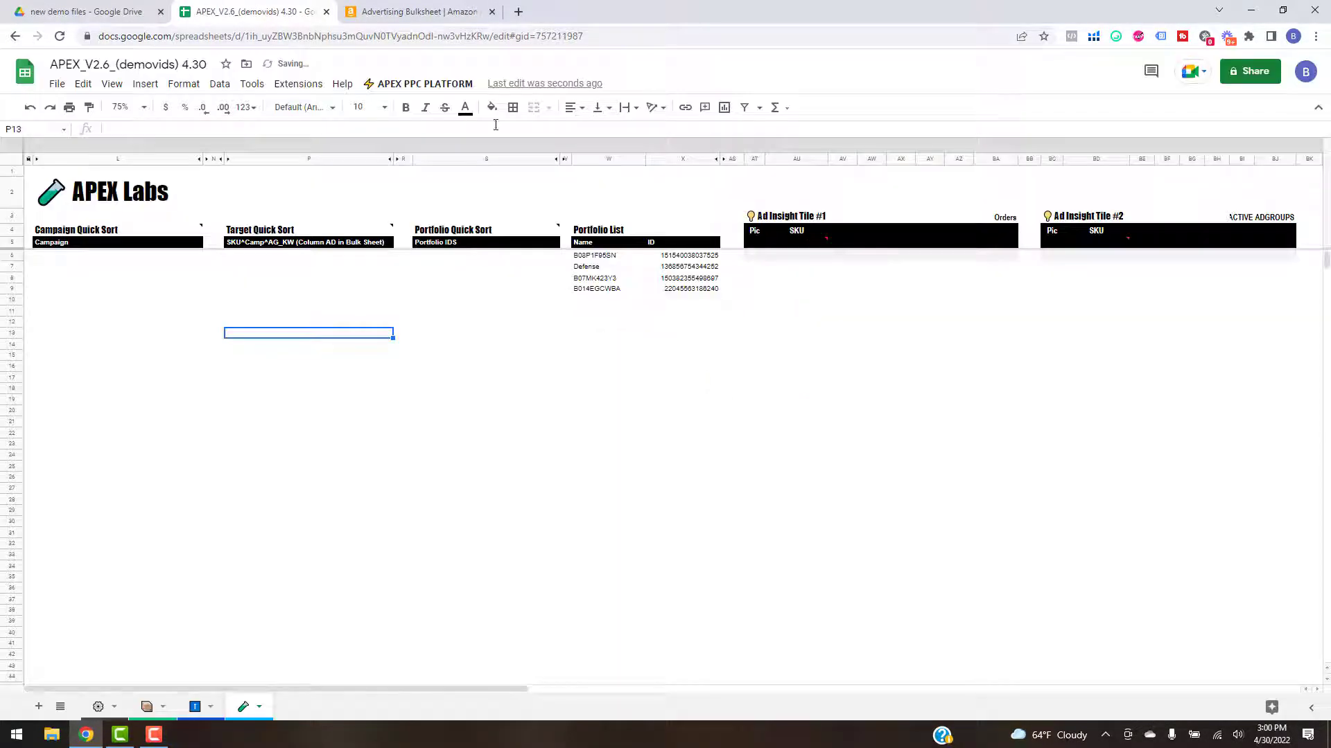
Step: Review the APEX PPC Platform options for Optimize Bids and SKU Dashboard
click(418, 84)
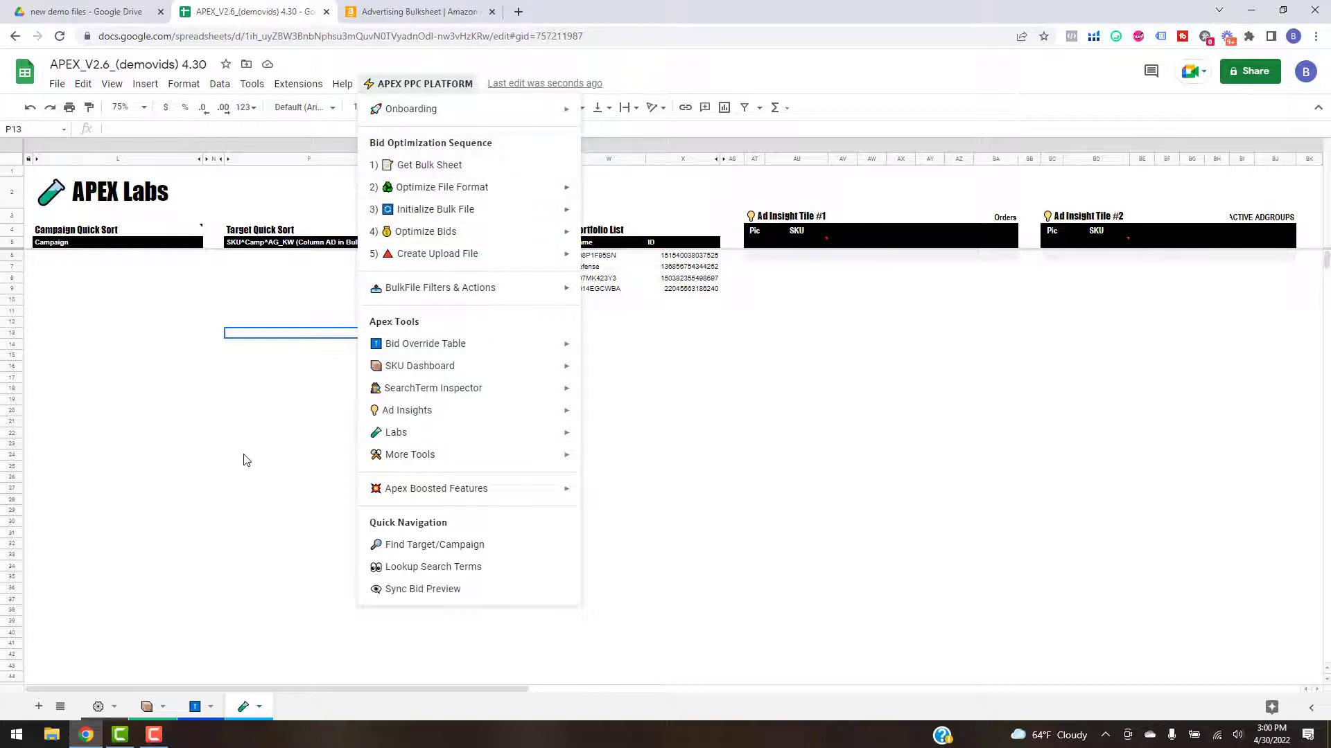
mouse_move(438, 219)
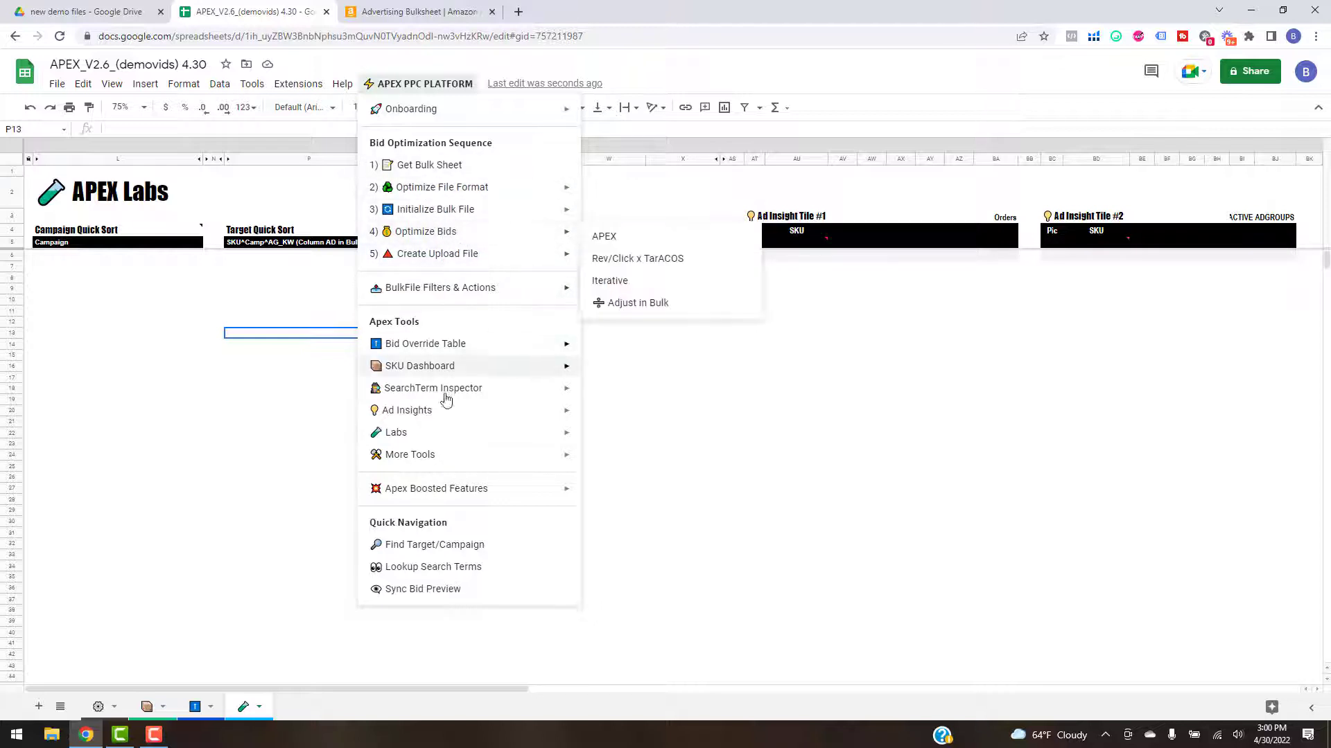
mouse_move(471, 365)
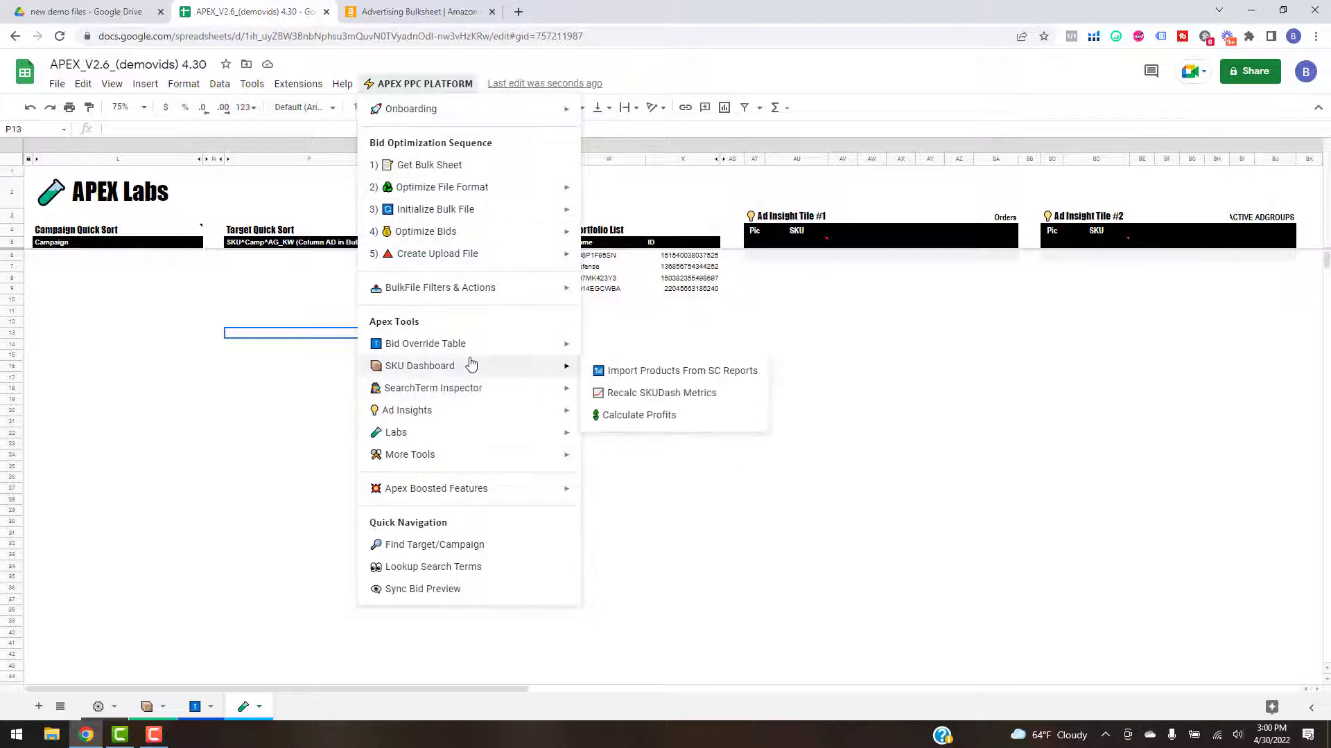